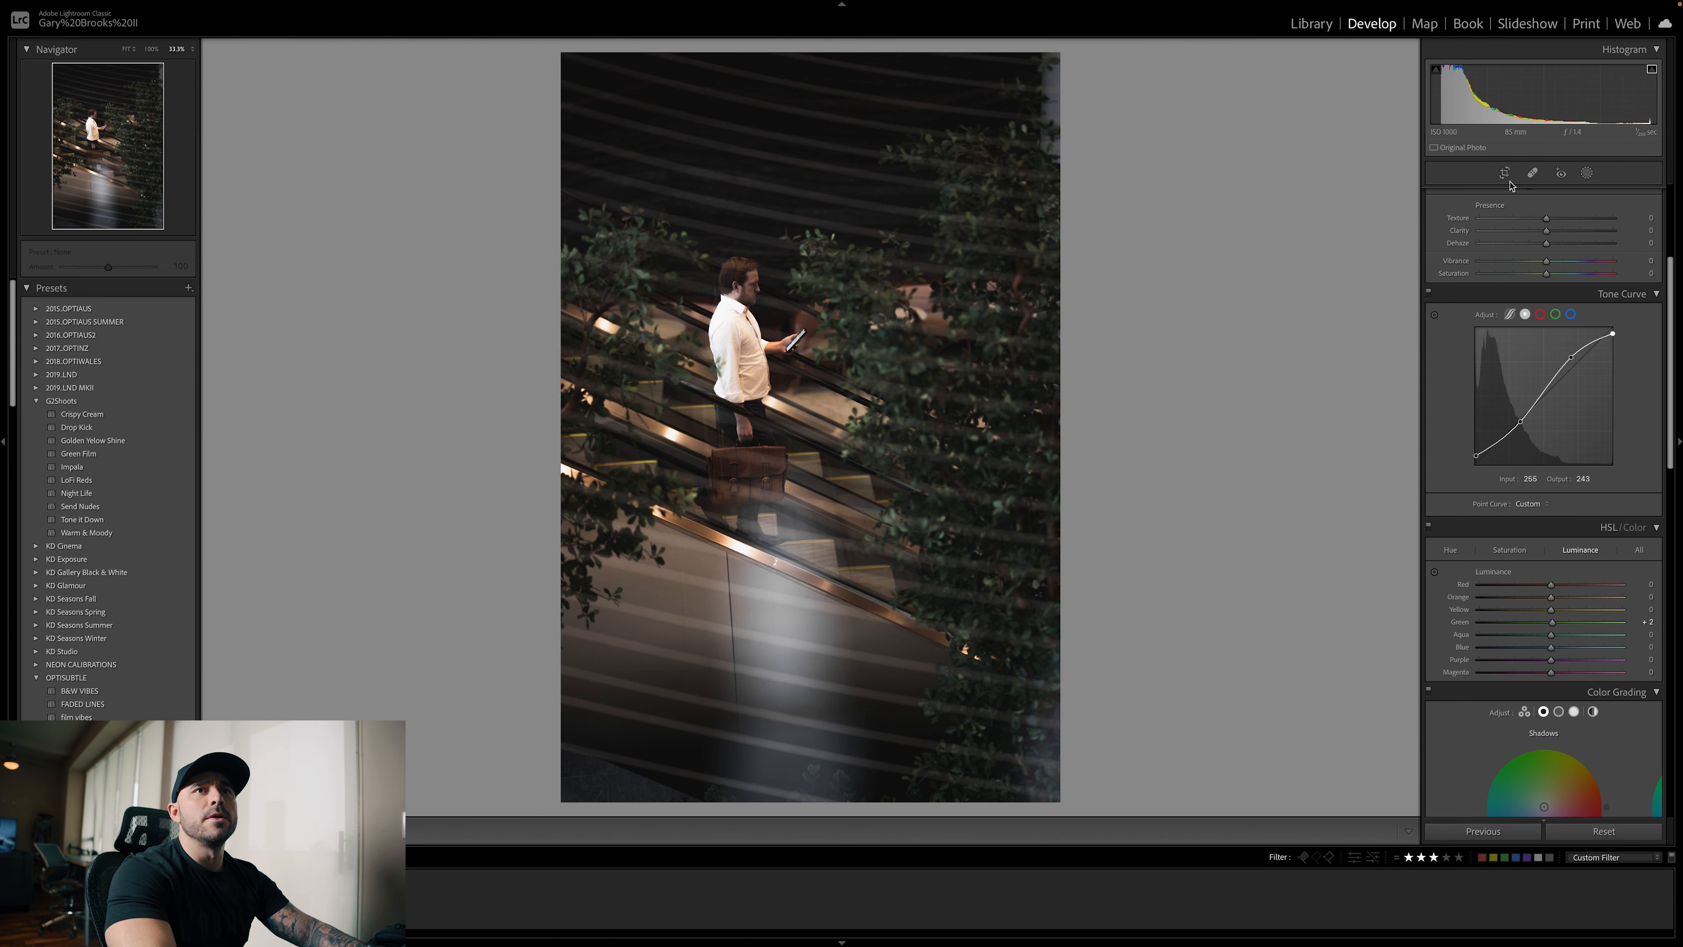
Straighten the escalator photo by rotating the crop to an angle of −2.28 and finish cropping
click(1505, 173)
drag(1552, 258, 1549, 257)
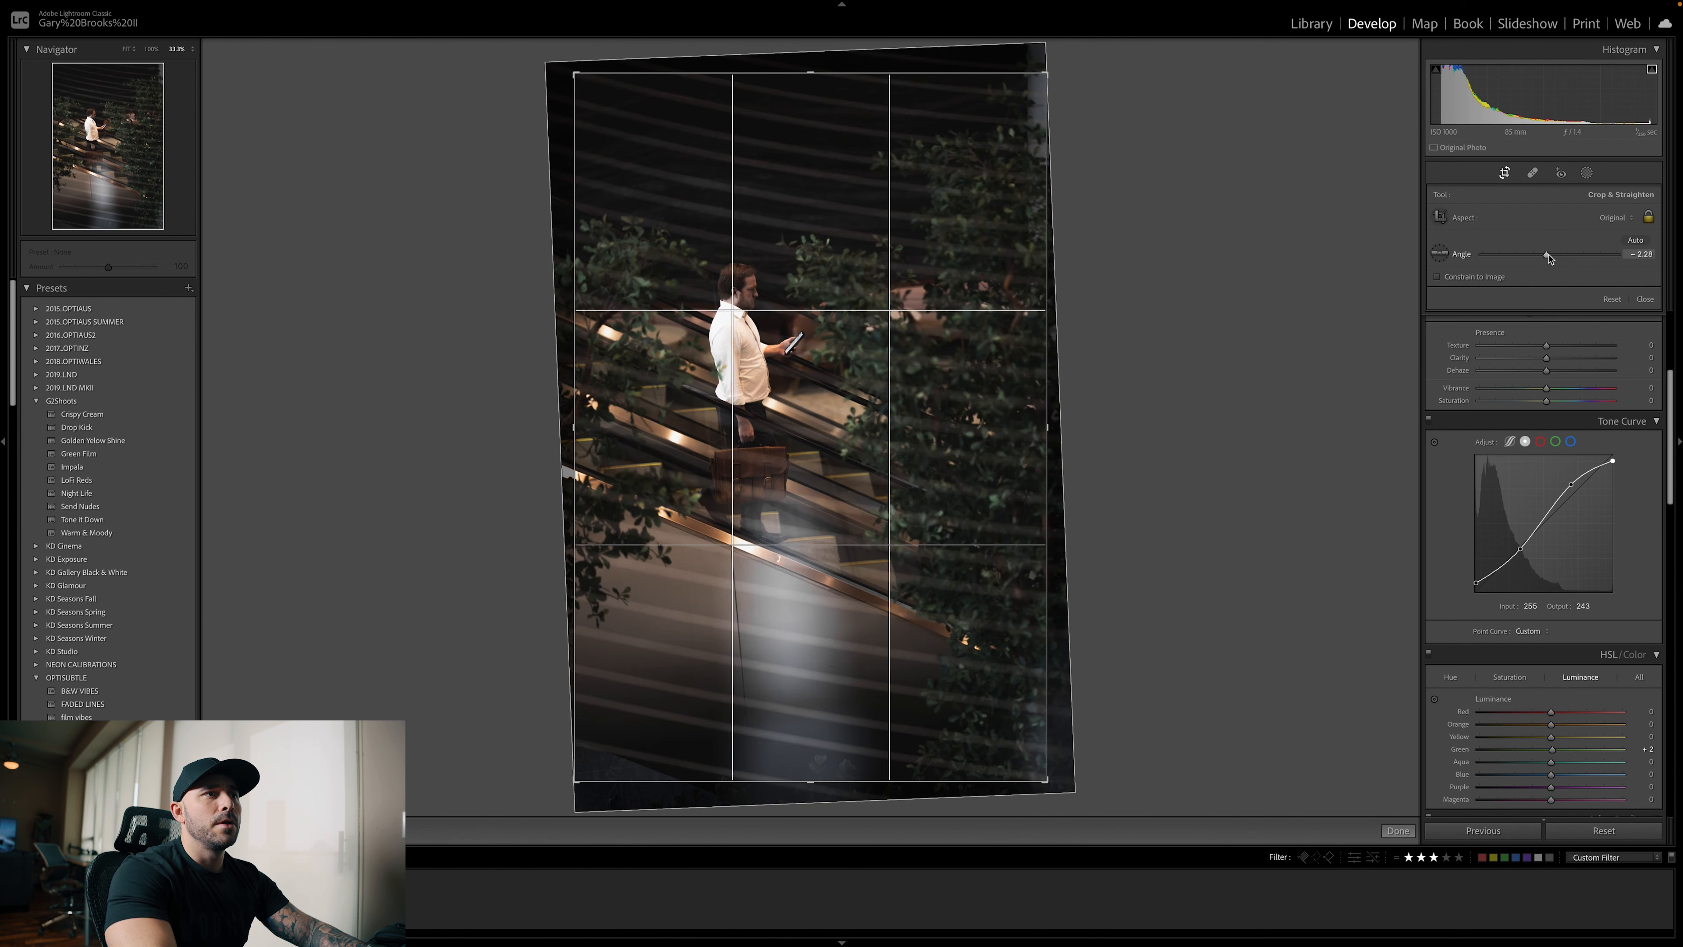
click(1647, 300)
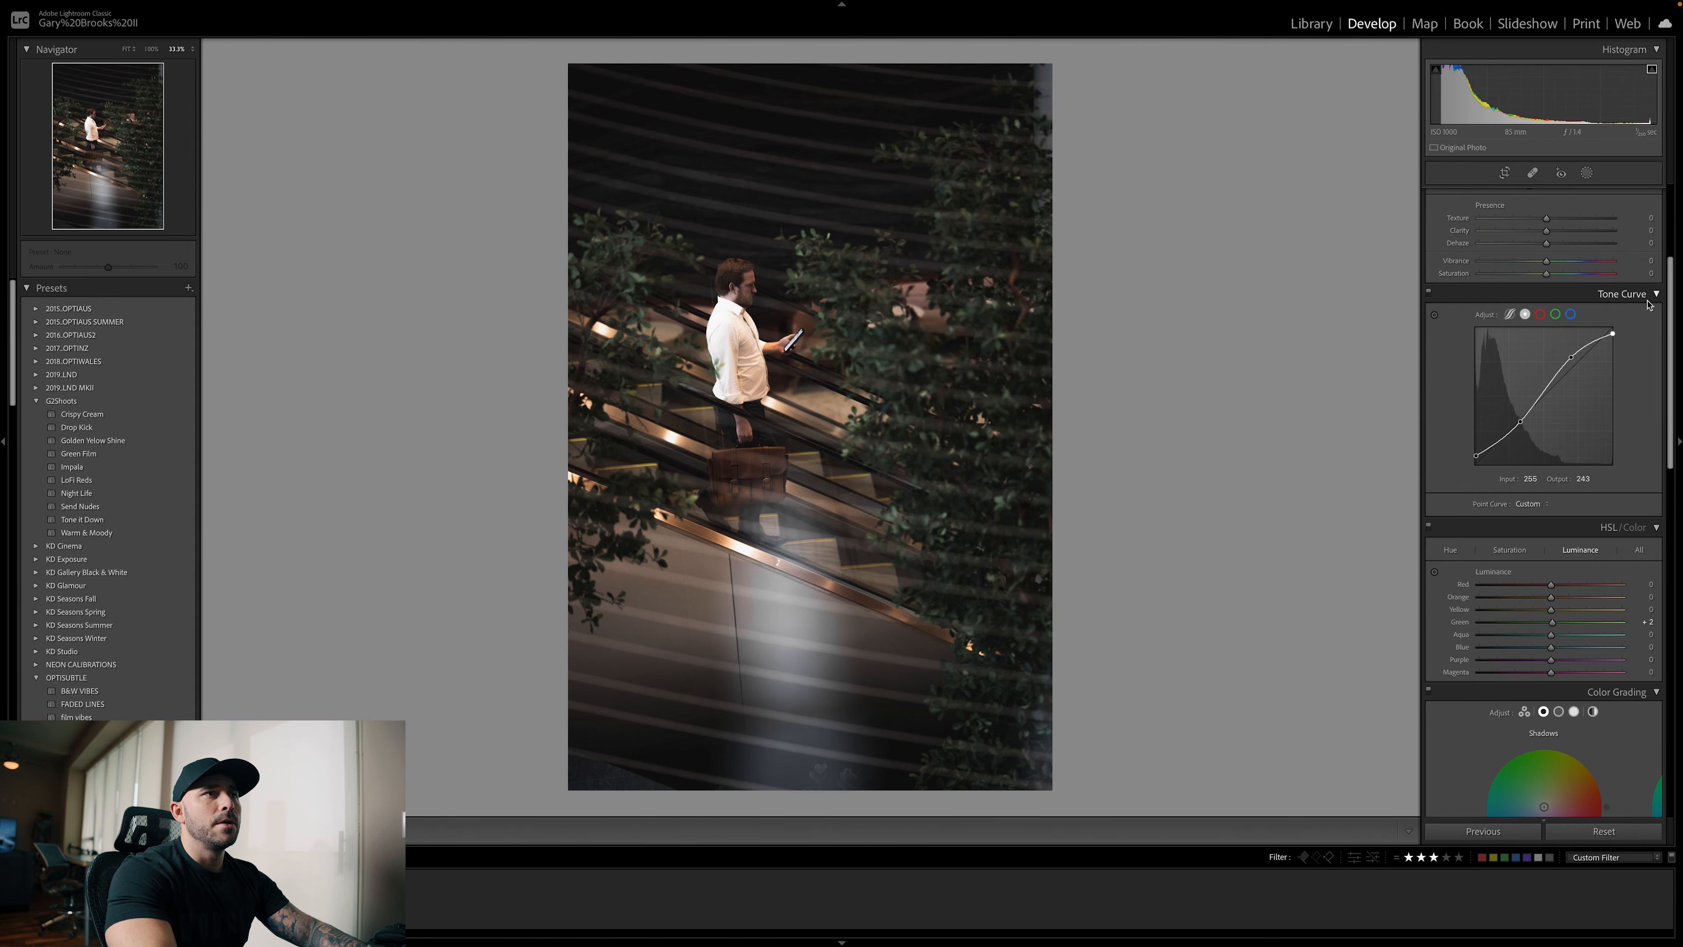
Color grade the global tones to hue 90, saturation 8 and the highlights to hue 180, saturation 18
scroll(1544, 438, down, 3)
scroll(1544, 438, down, 6)
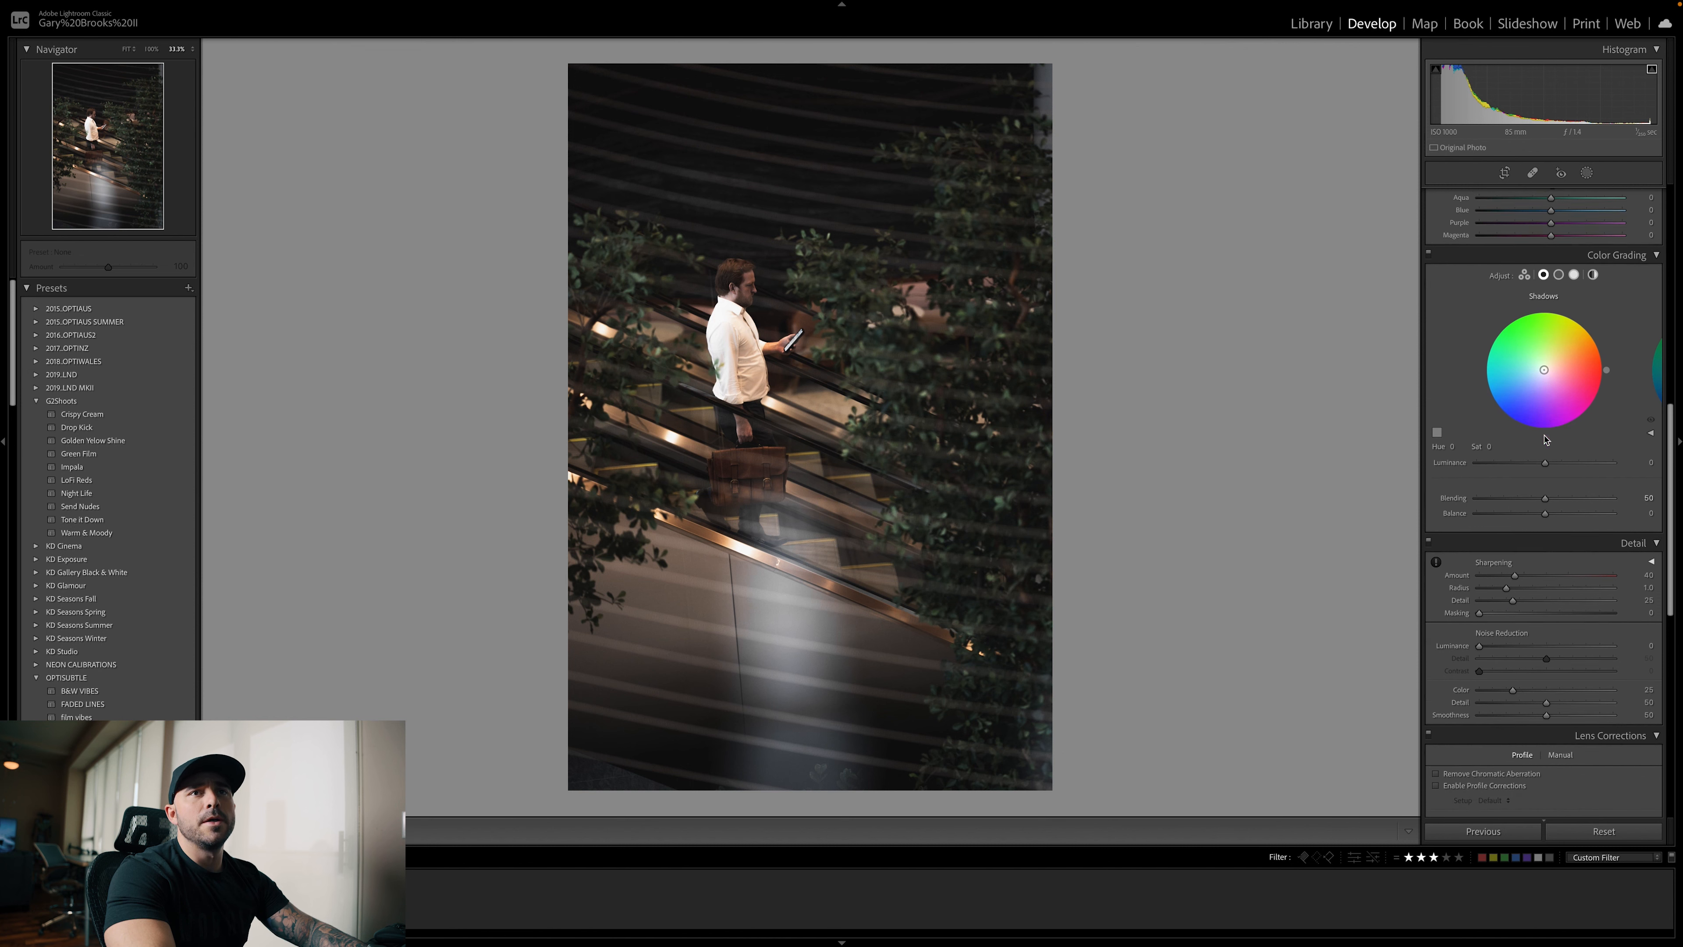
scroll(1573, 406, up, 1)
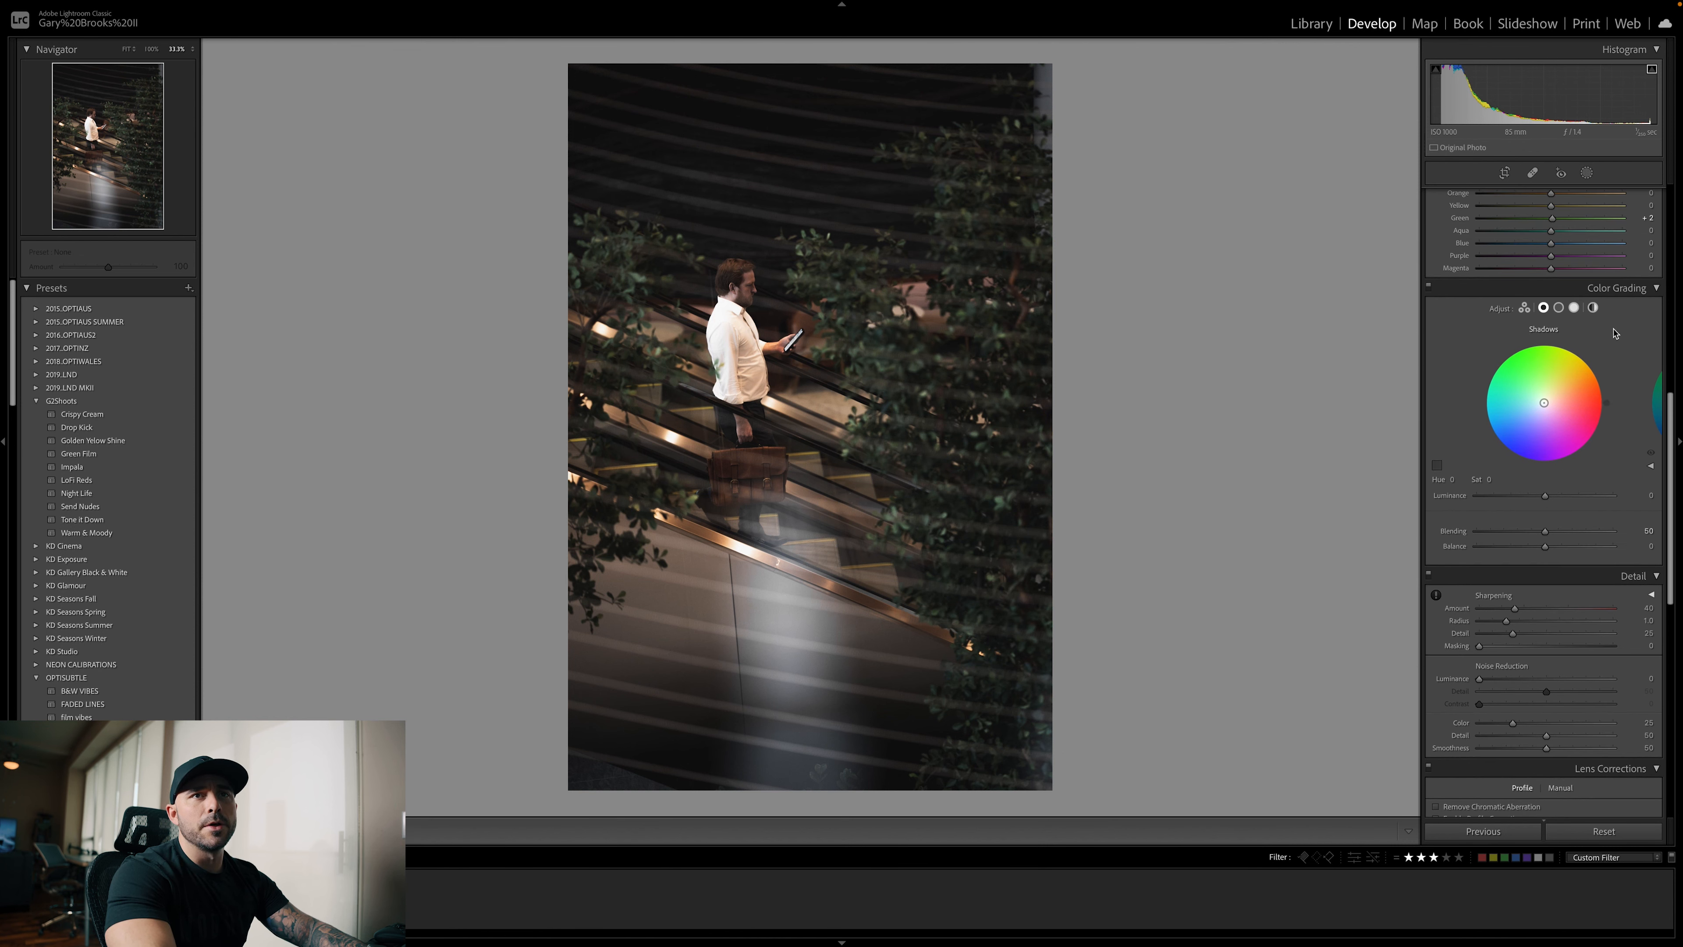
click(1594, 307)
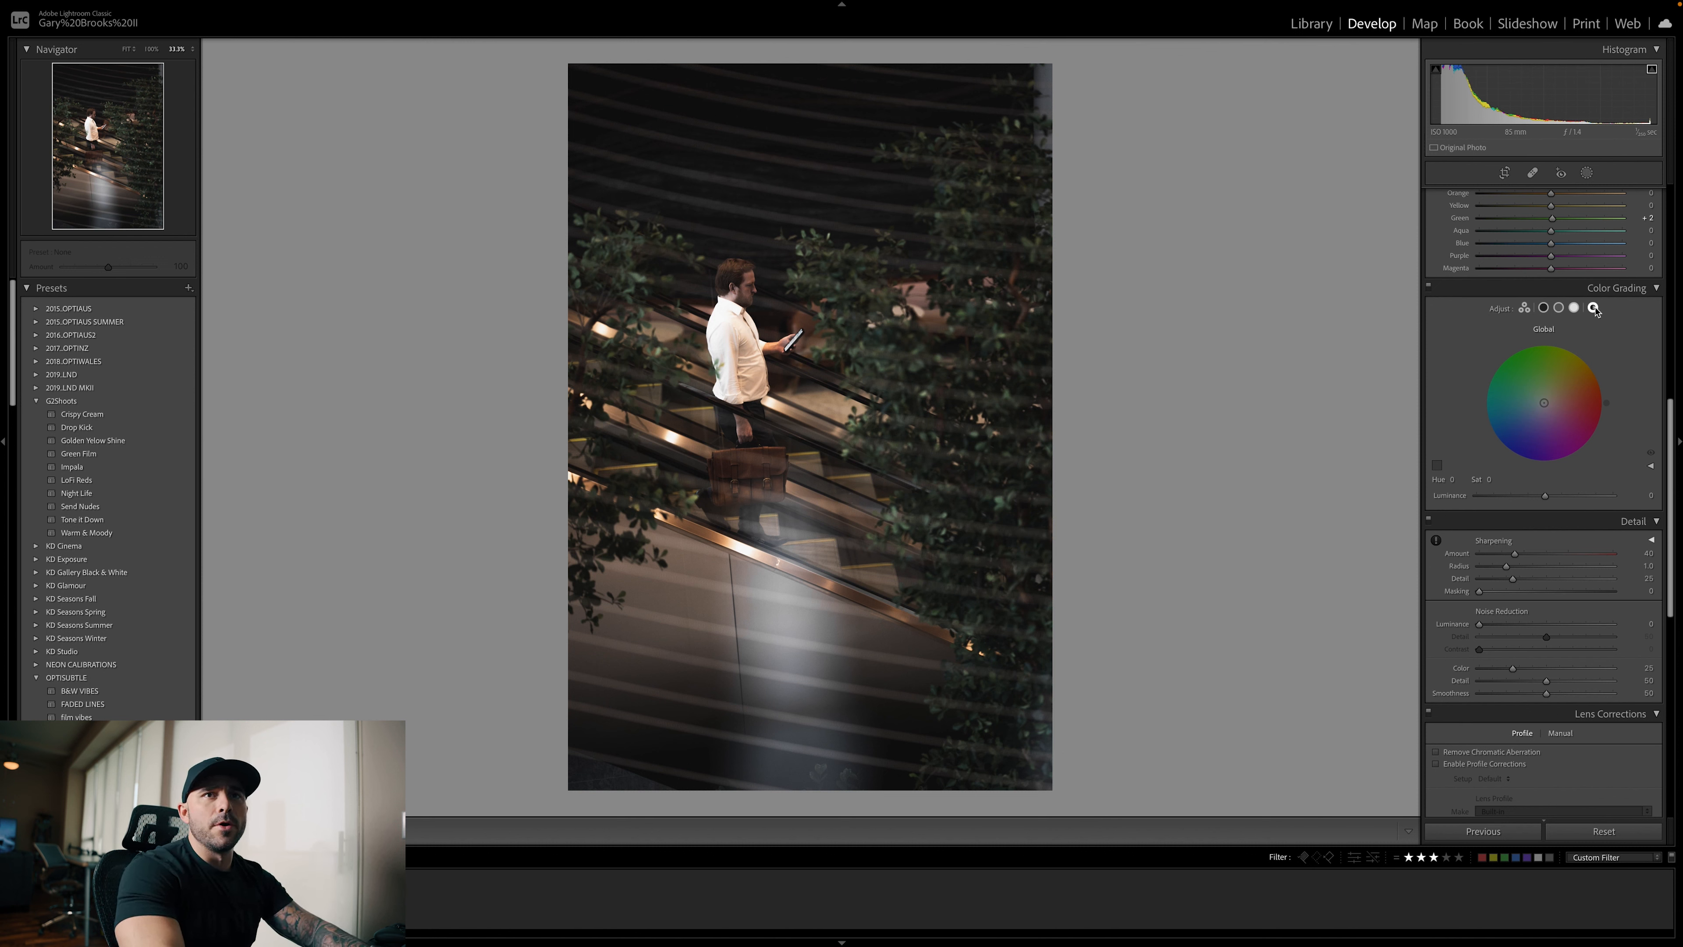
drag(1549, 338, 1551, 340)
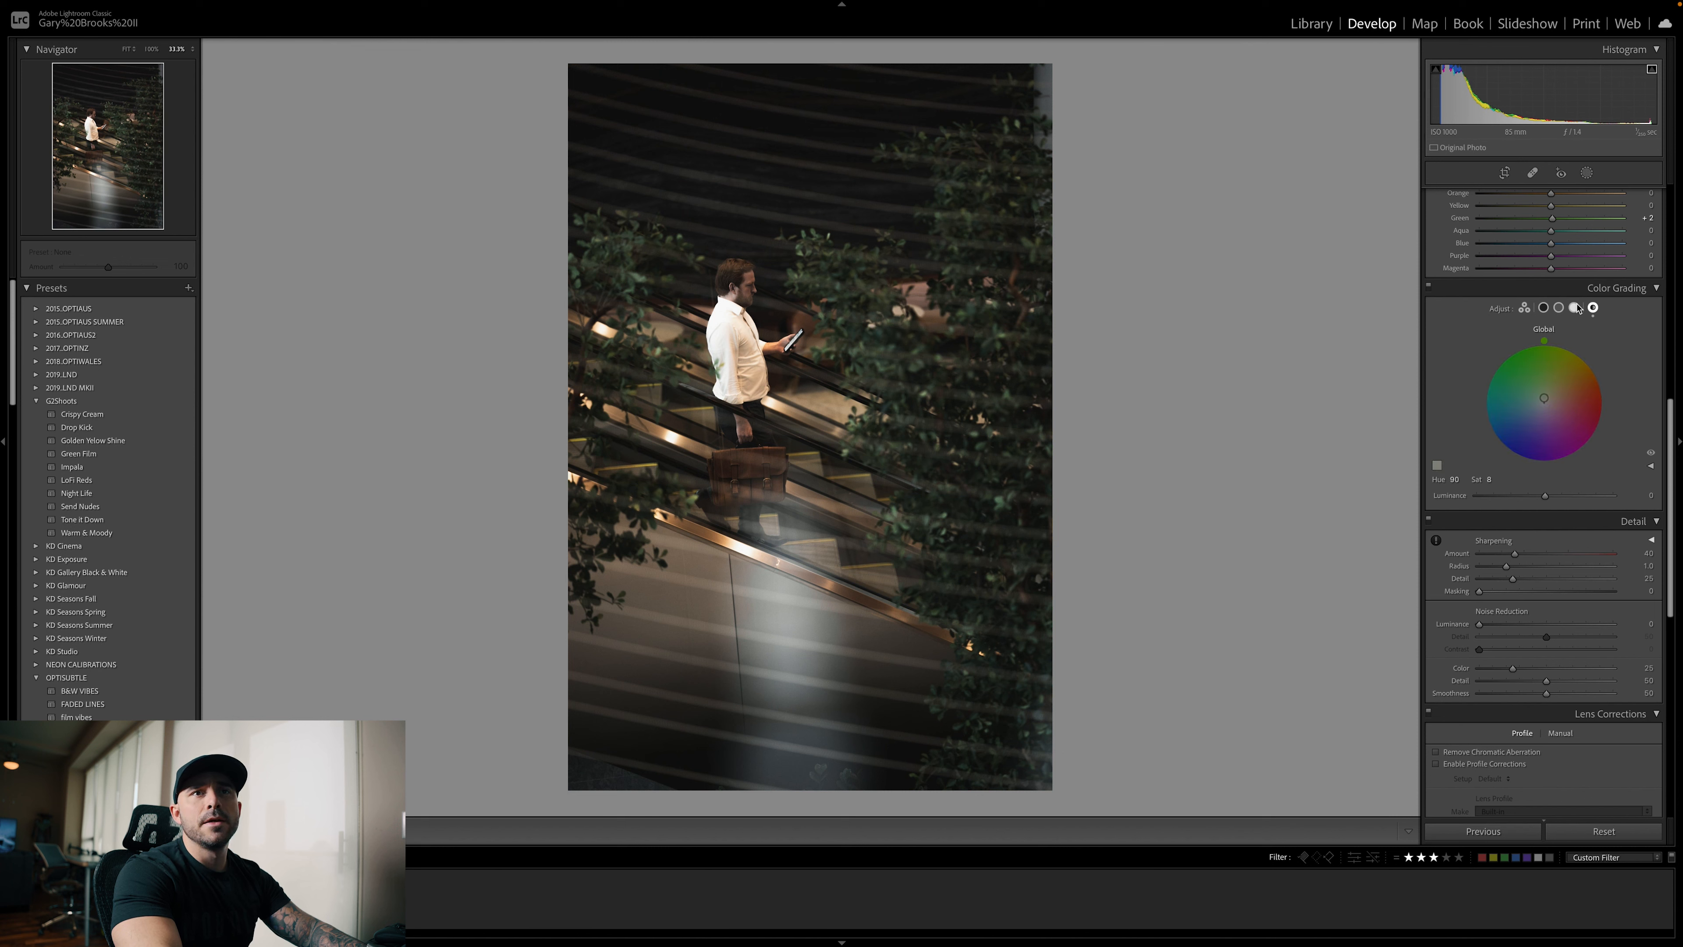
click(1575, 308)
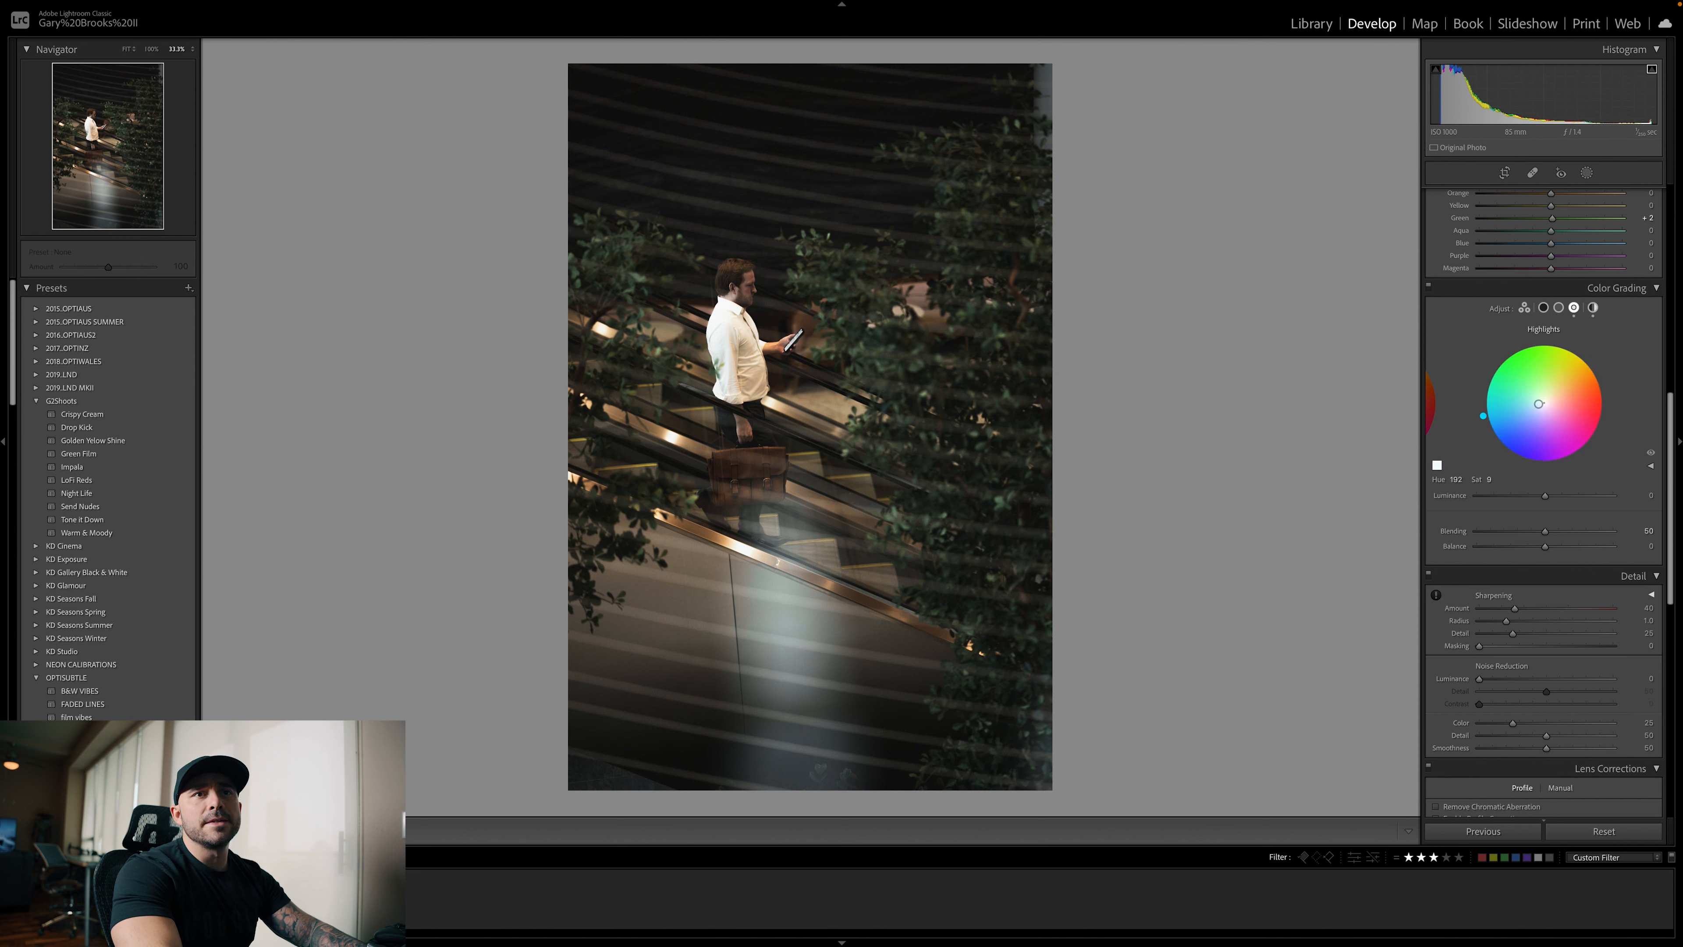
drag(1536, 404, 1533, 403)
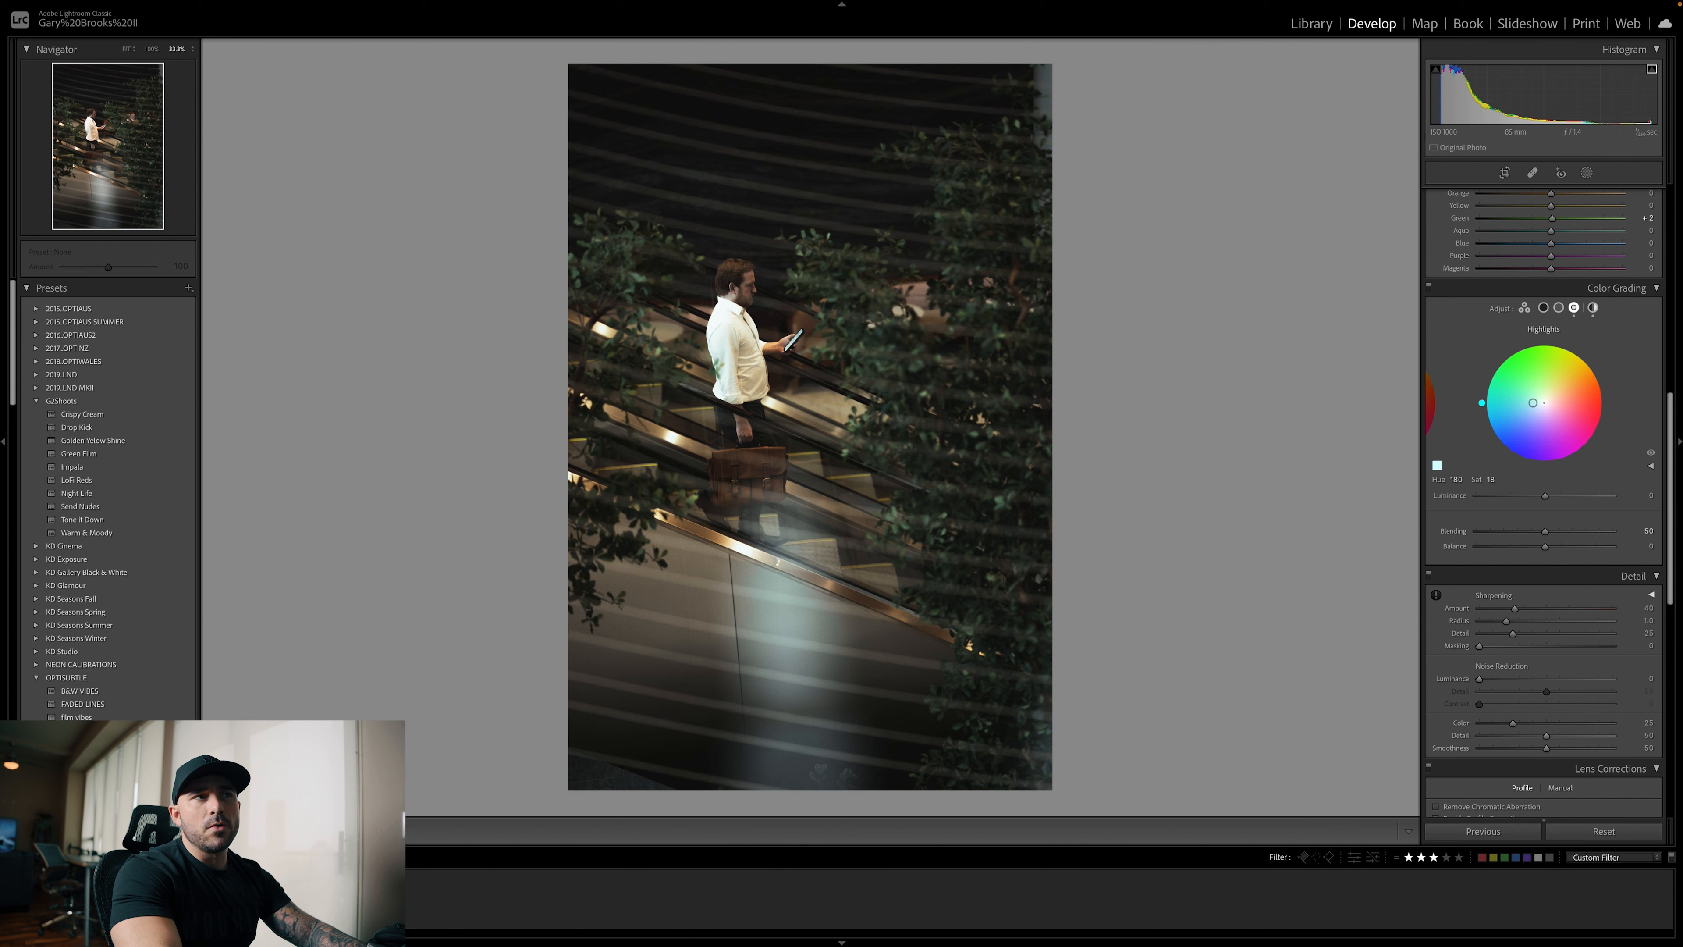
Color grade the midtones to hue 58, saturation 20 and the shadows to hue 239, saturation 17
click(1559, 308)
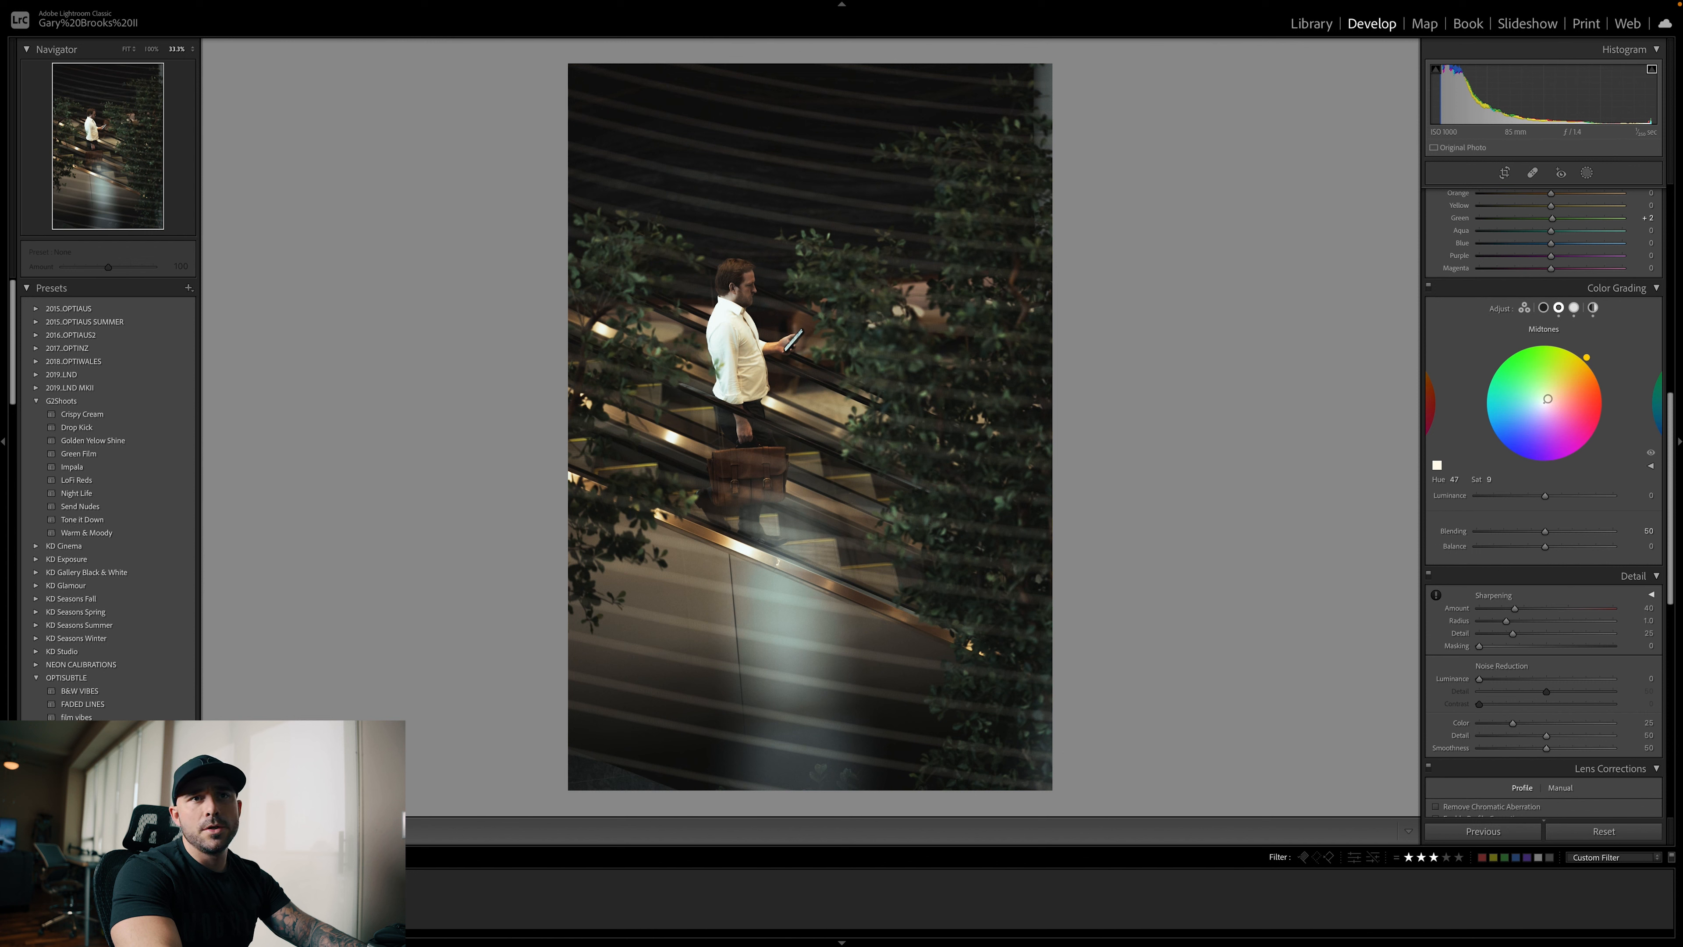
drag(1548, 397, 1571, 362)
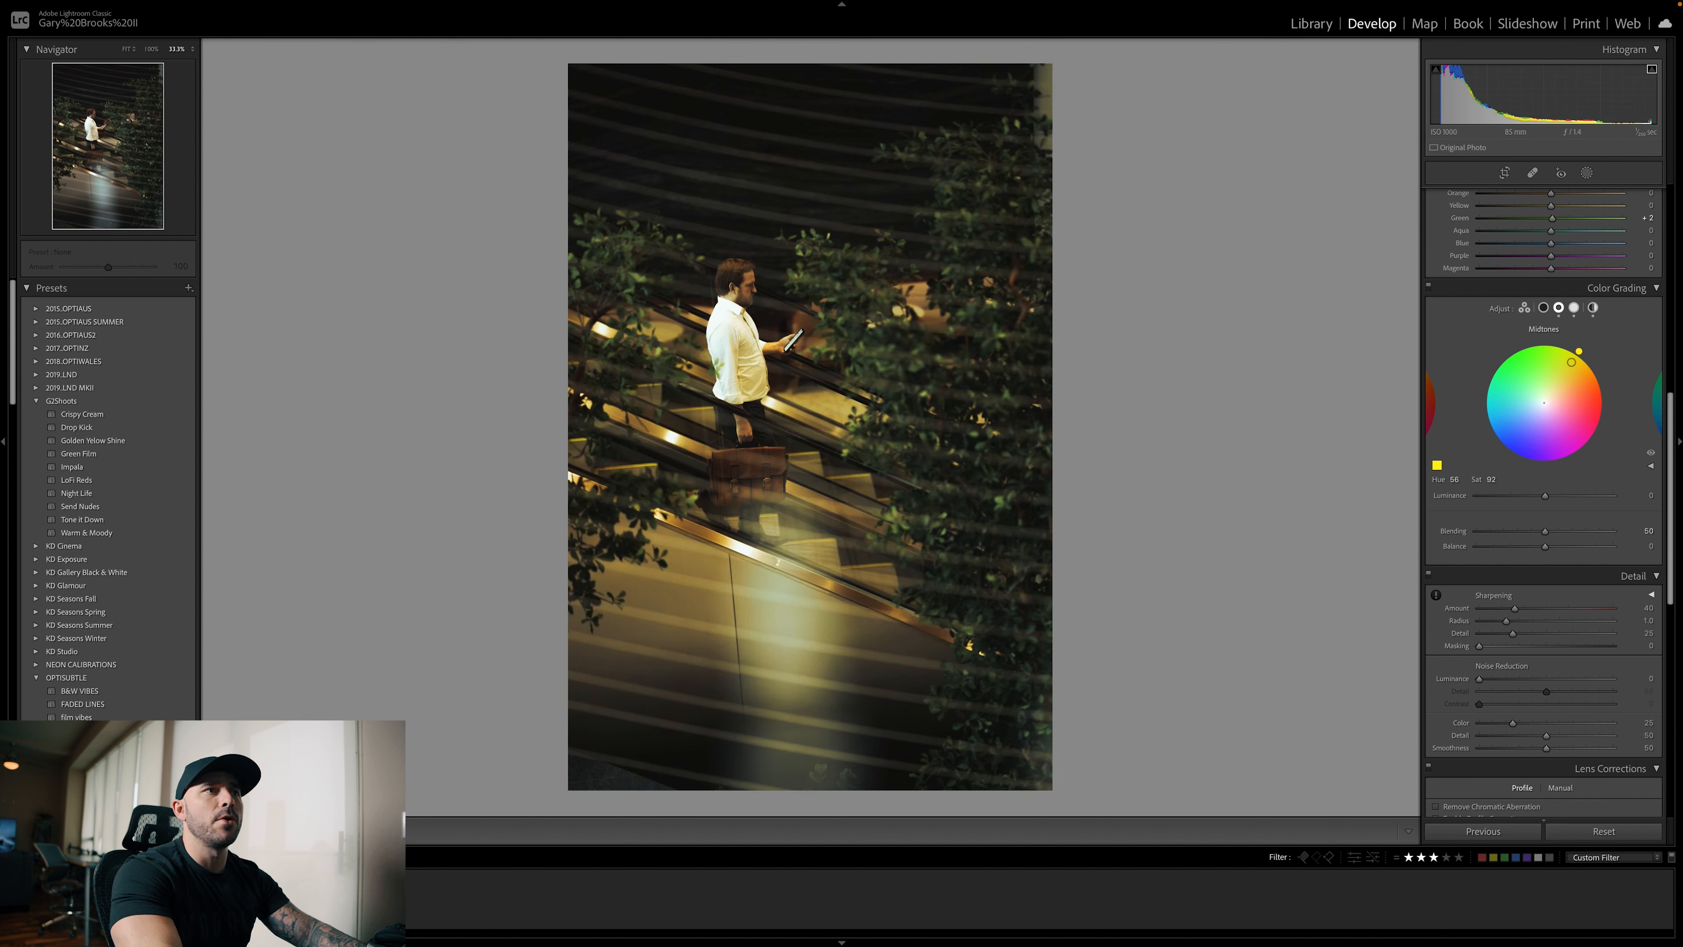
drag(1571, 362, 1560, 377)
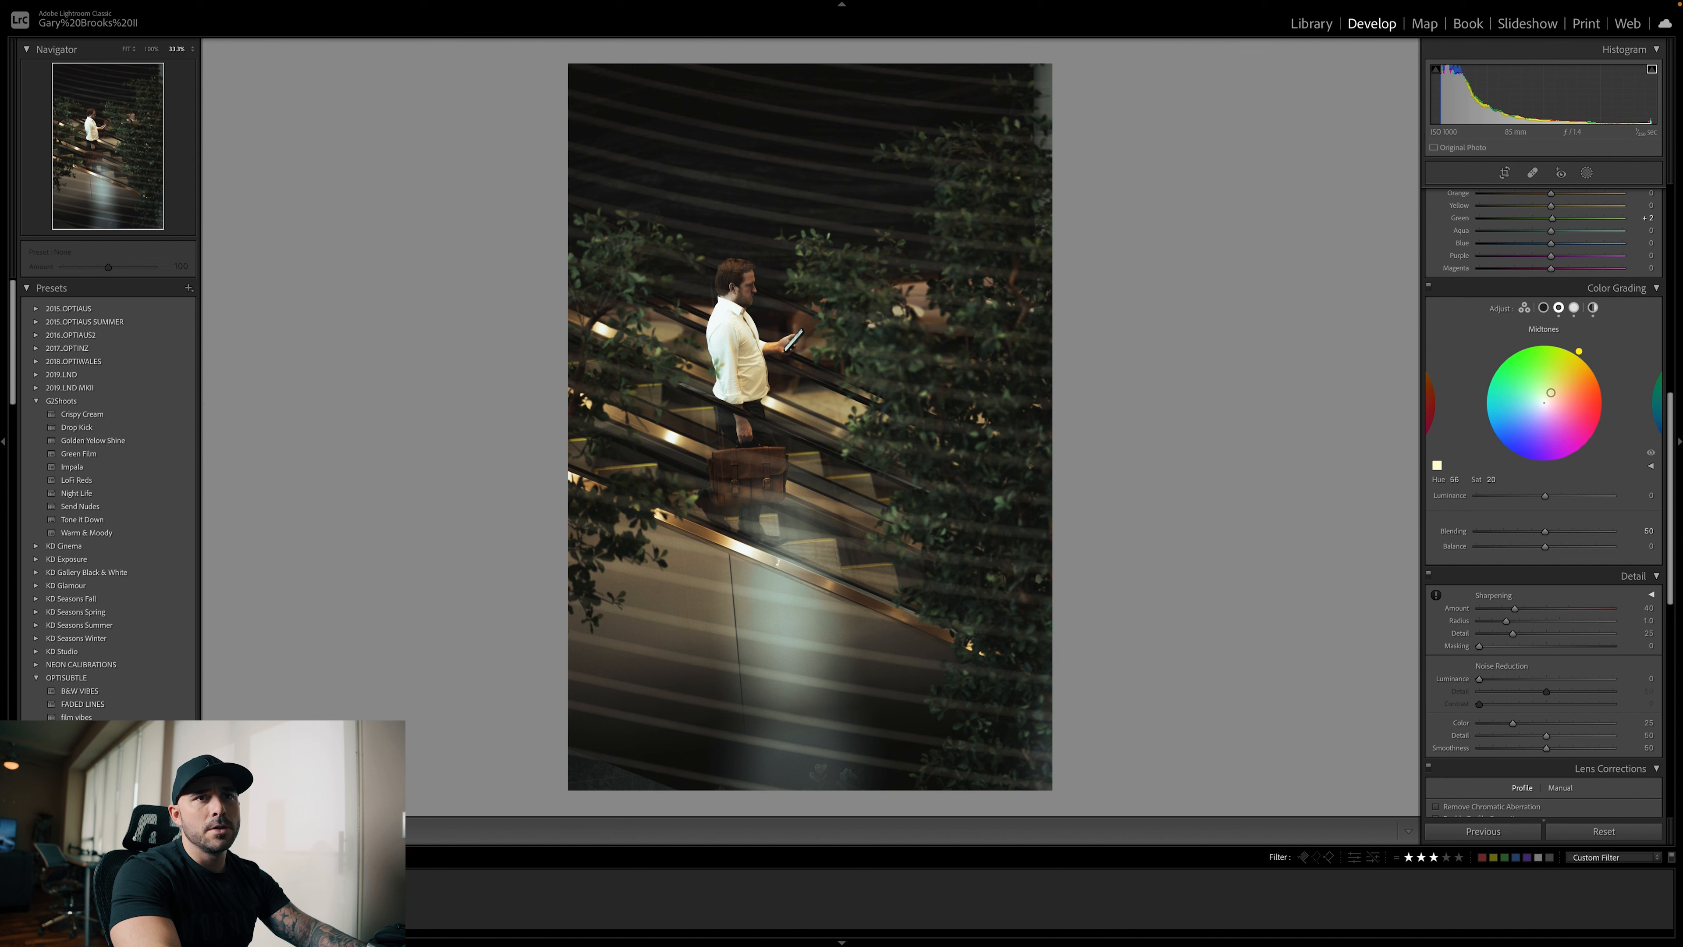
click(1543, 308)
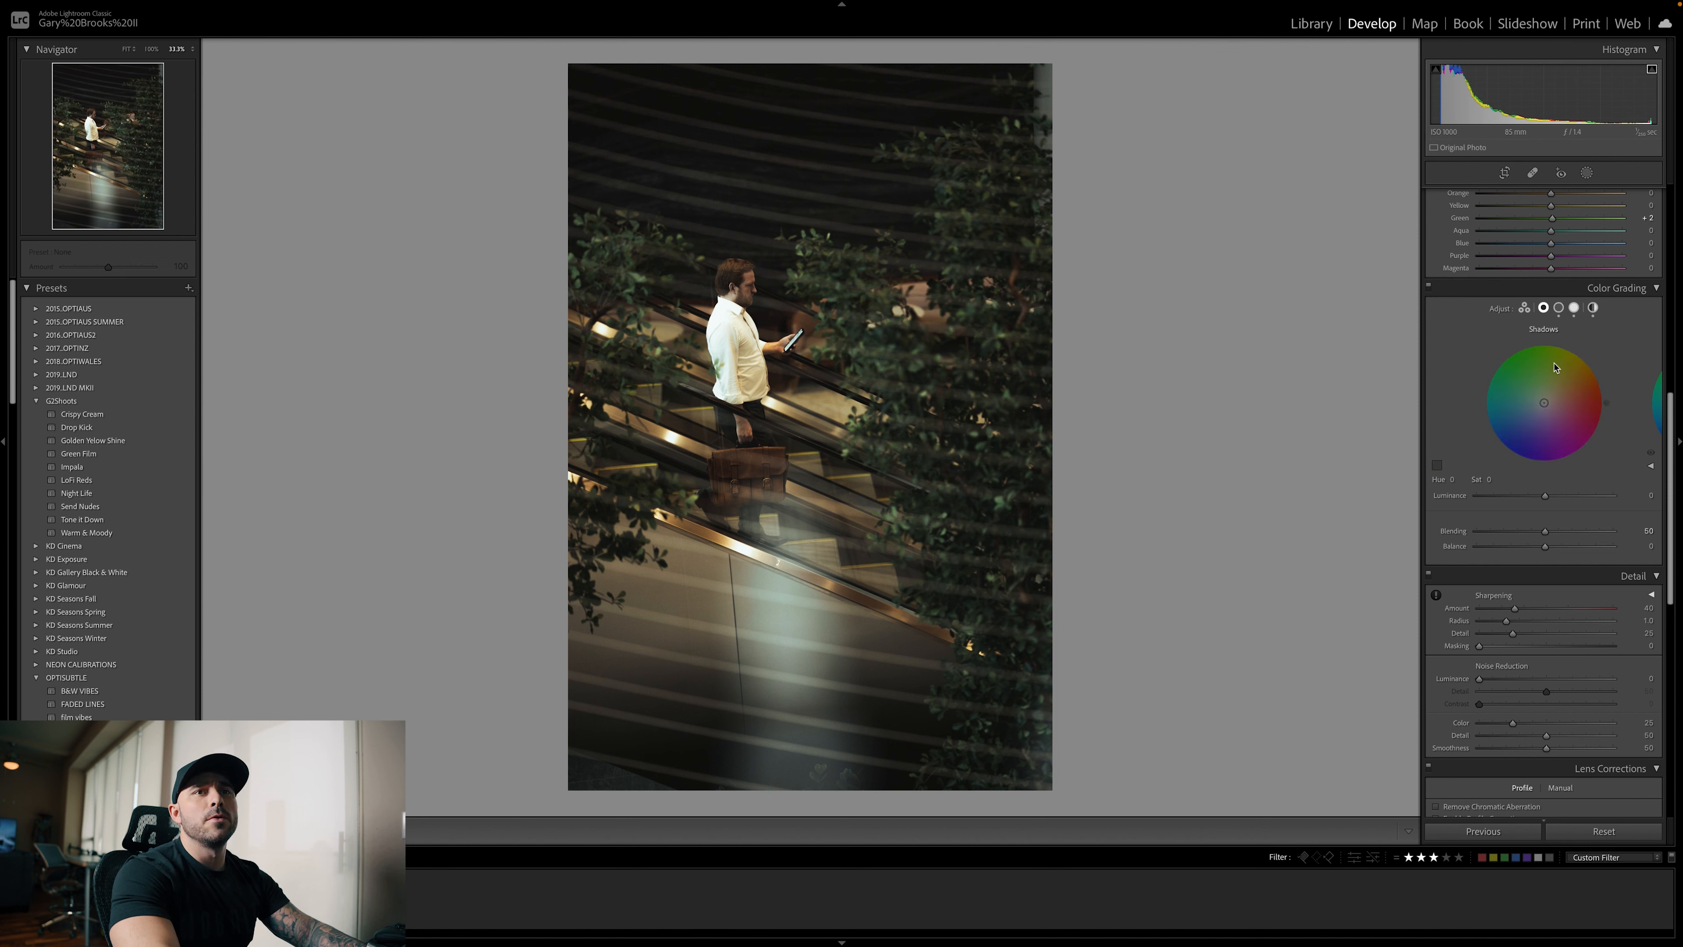
drag(1554, 411, 1536, 415)
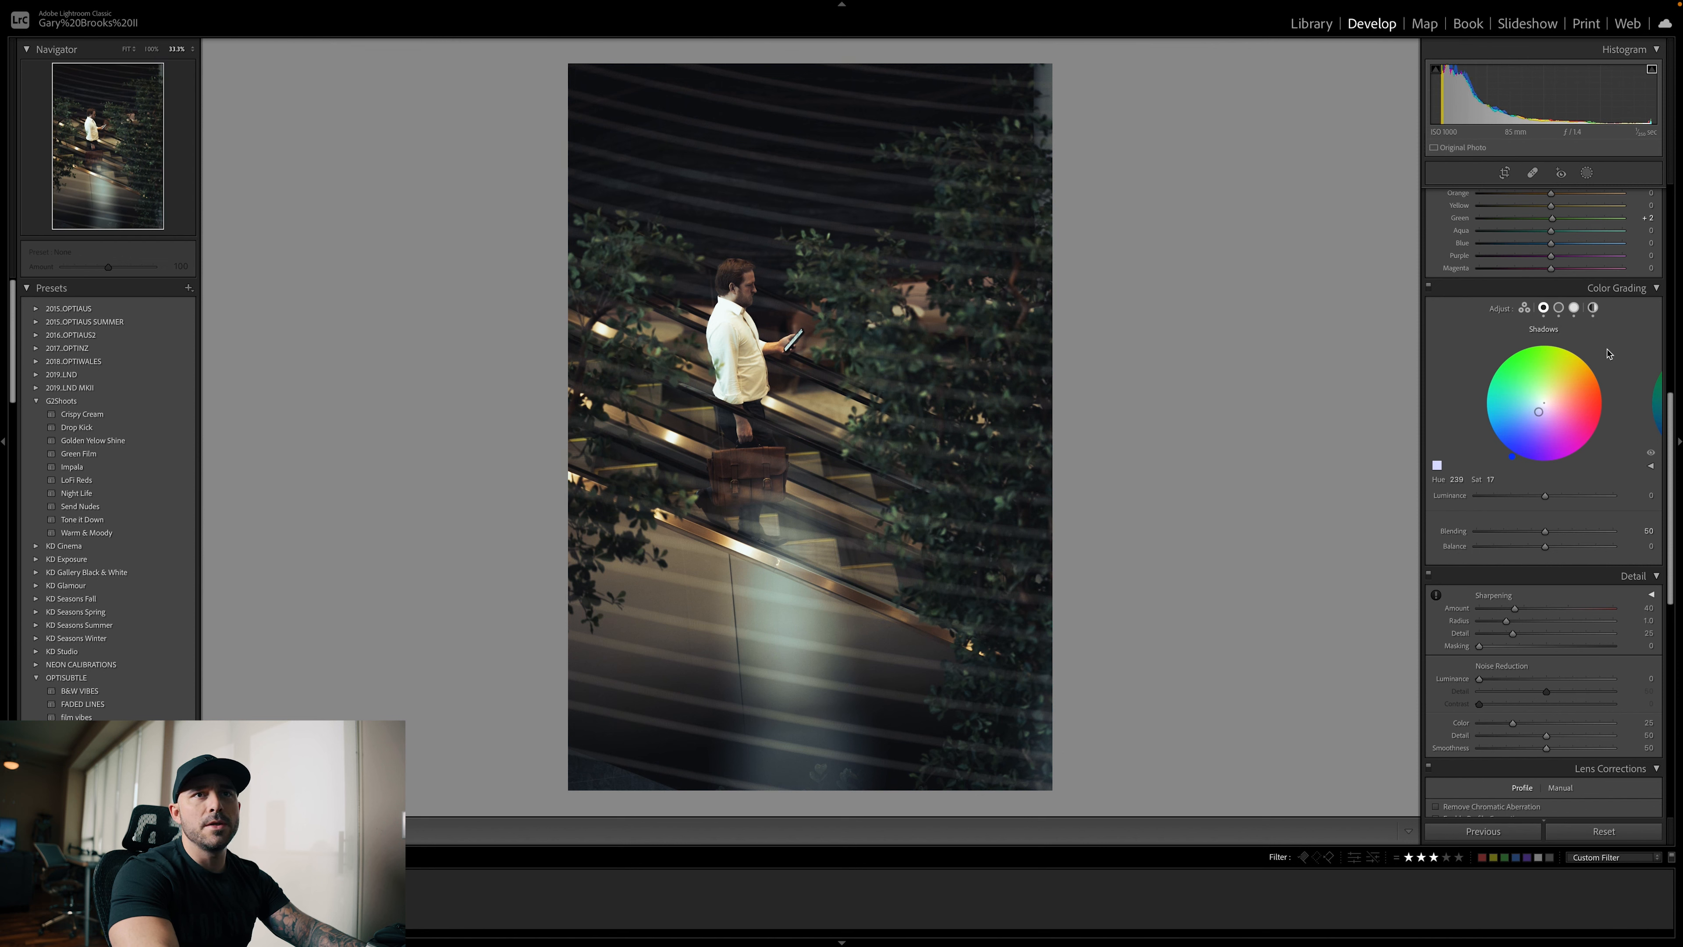
Add film grain to the photo with an amount of 13
scroll(1603, 464, down, 3)
scroll(1603, 464, down, 10)
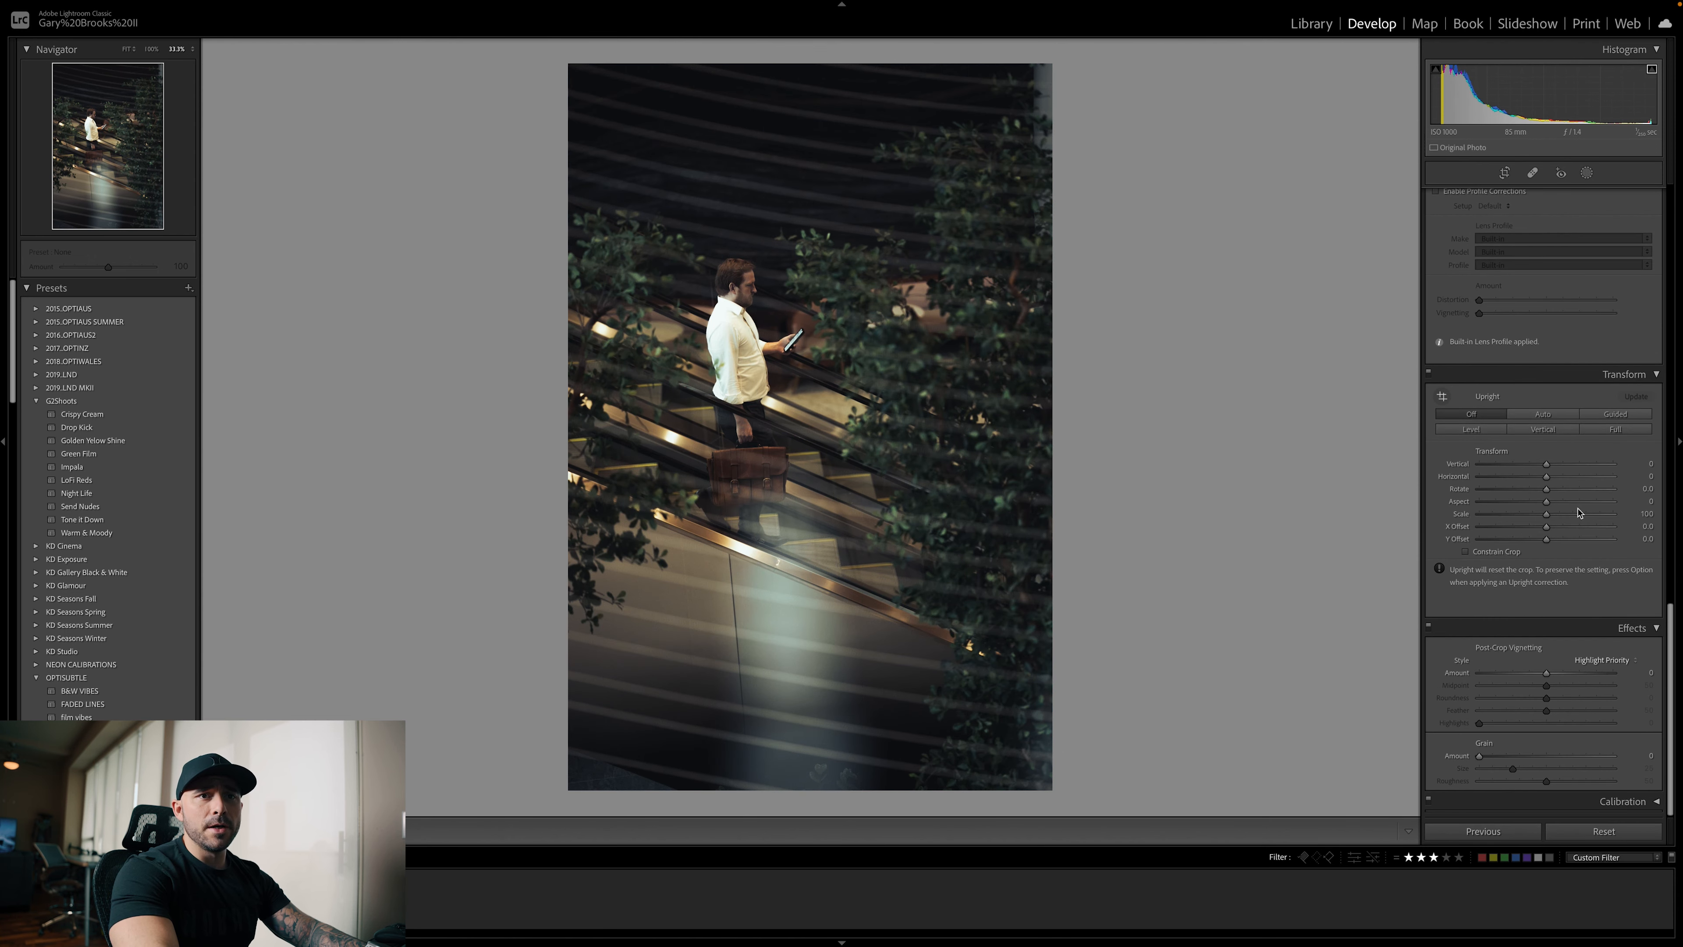
drag(1479, 755, 1493, 759)
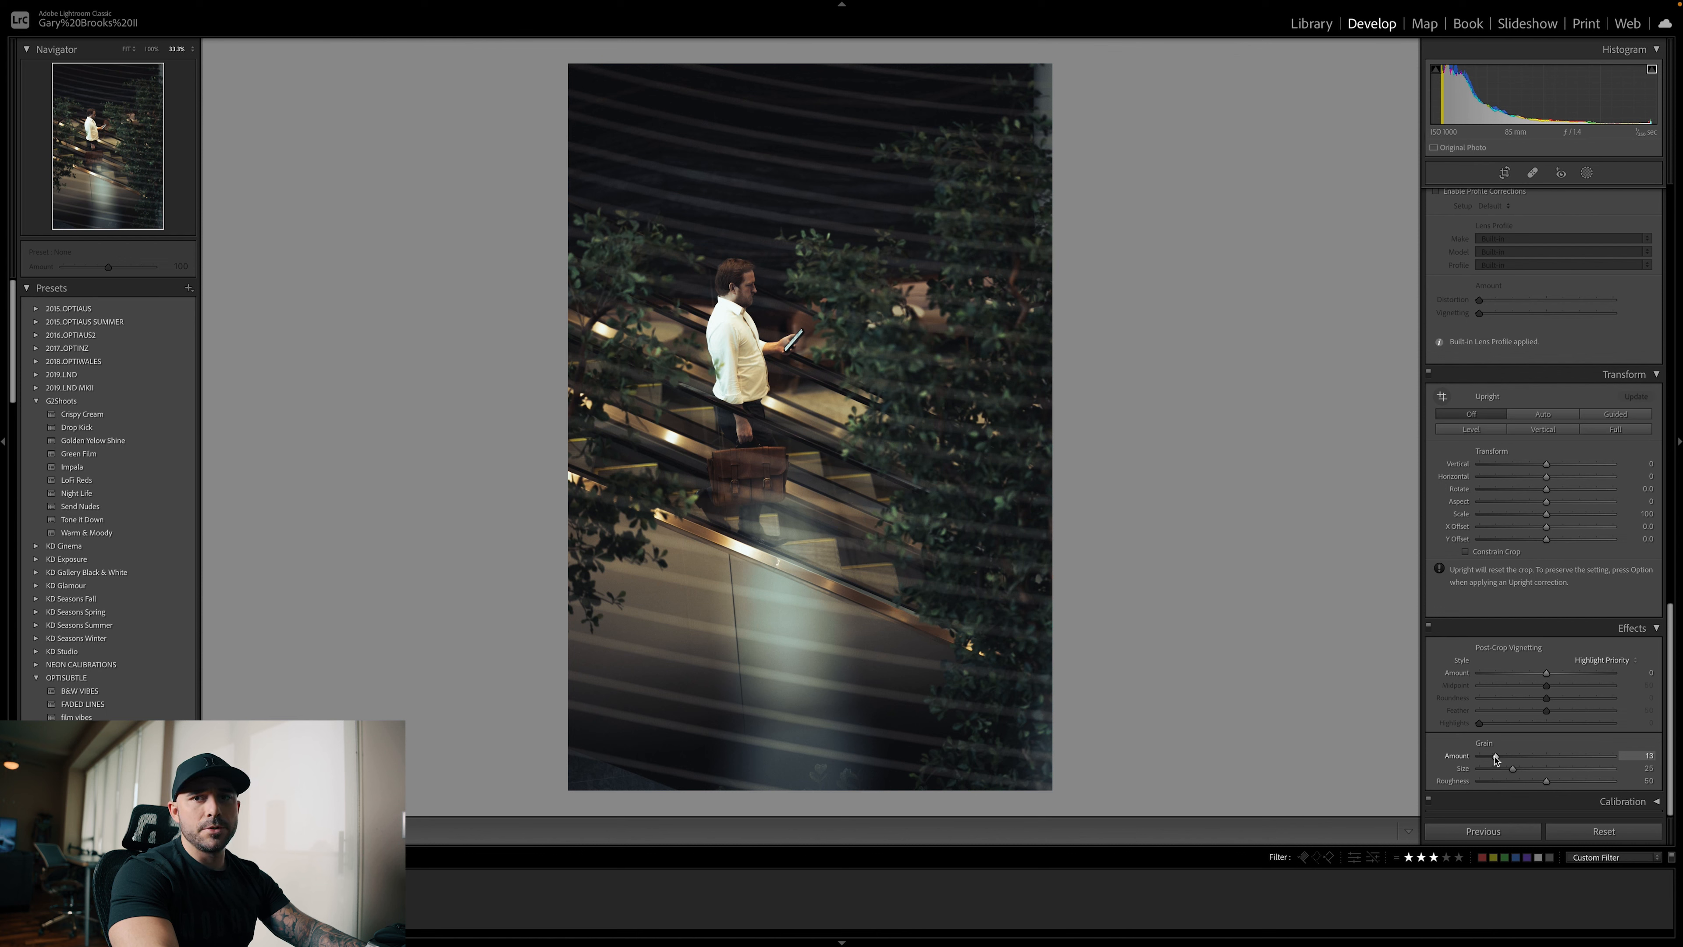
Adjust the photo's presence settings to texture +37, clarity −18 and dehaze +23
scroll(1504, 595, up, 10)
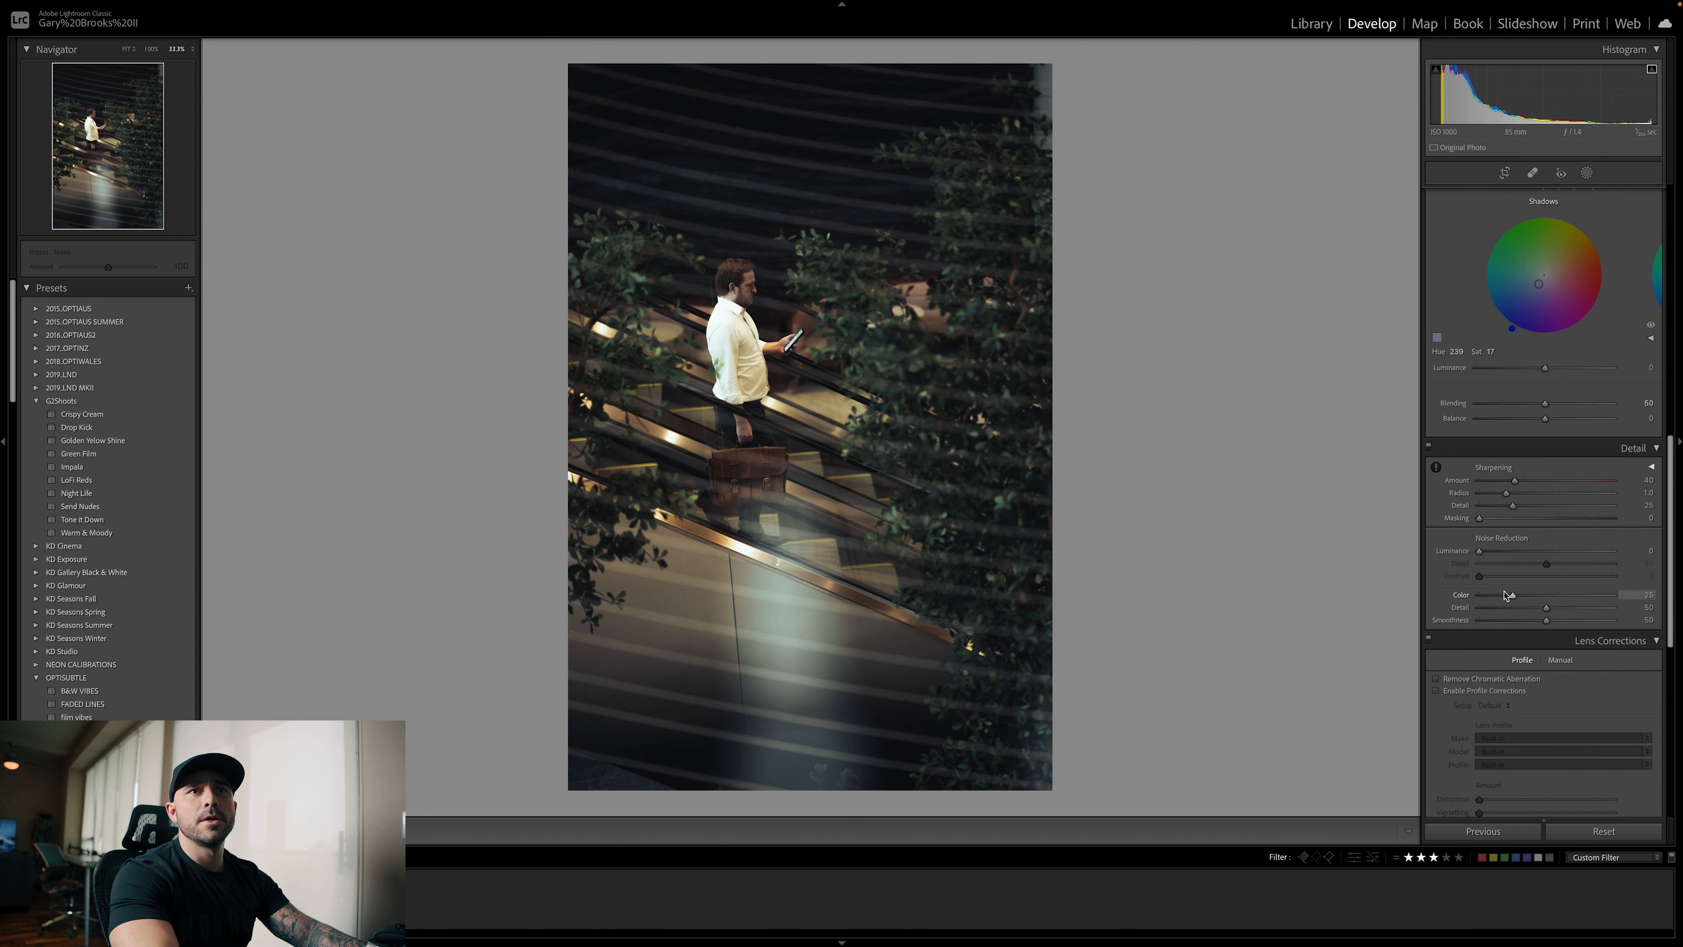
scroll(1504, 595, up, 15)
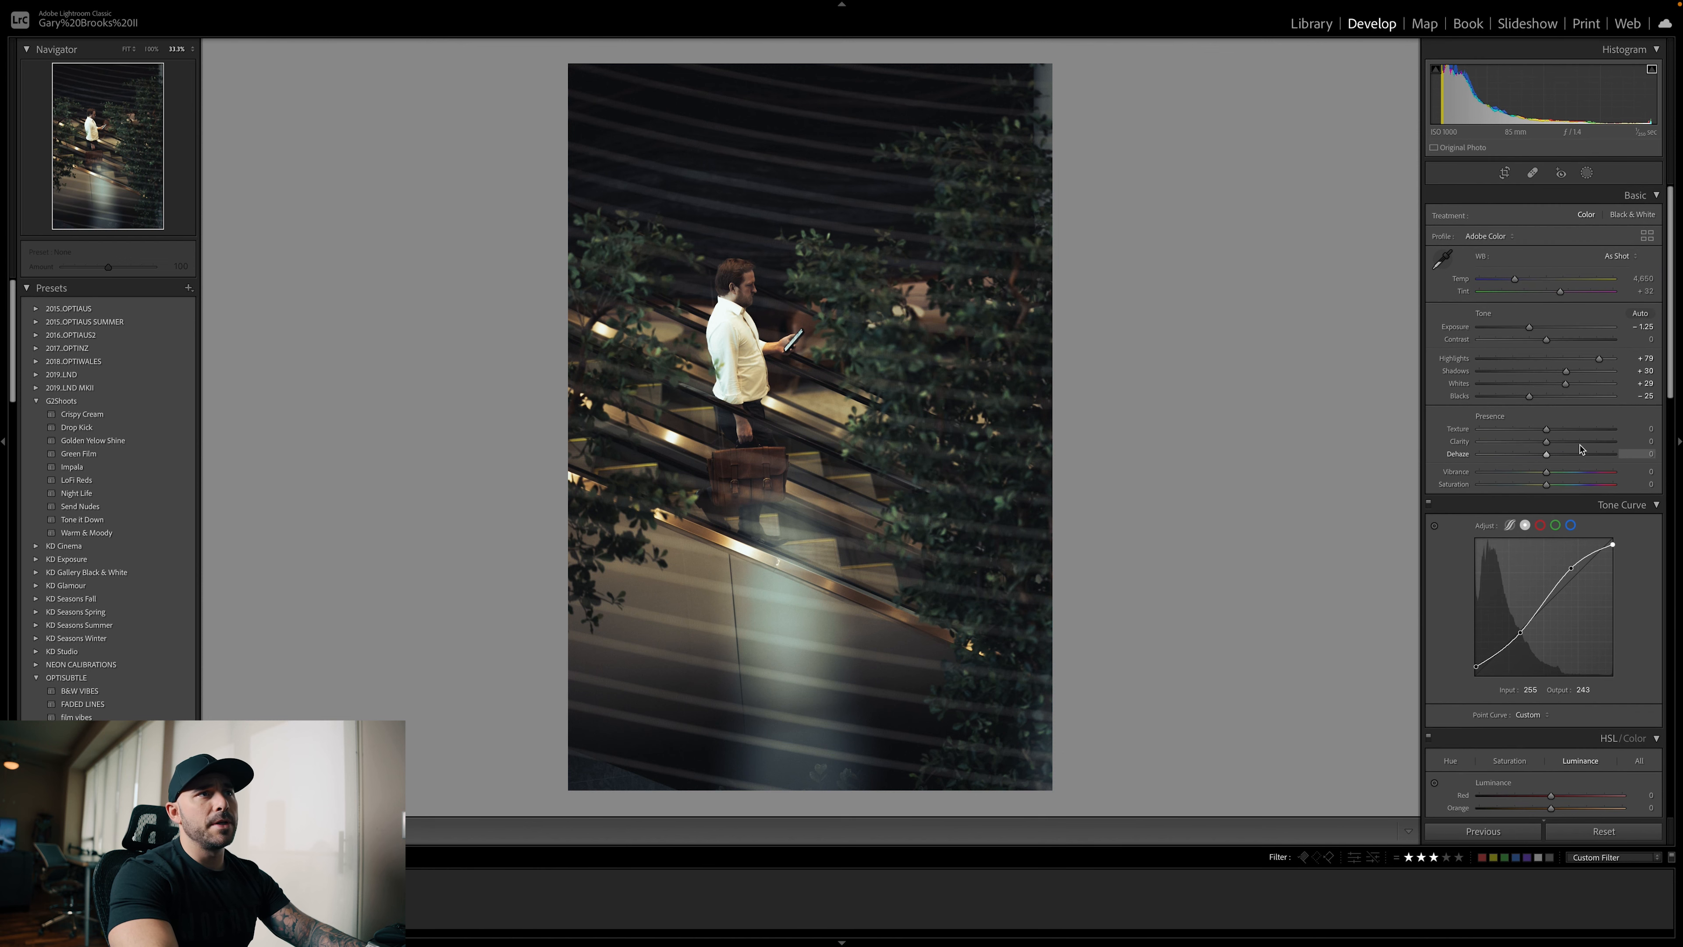
drag(1545, 431, 1570, 432)
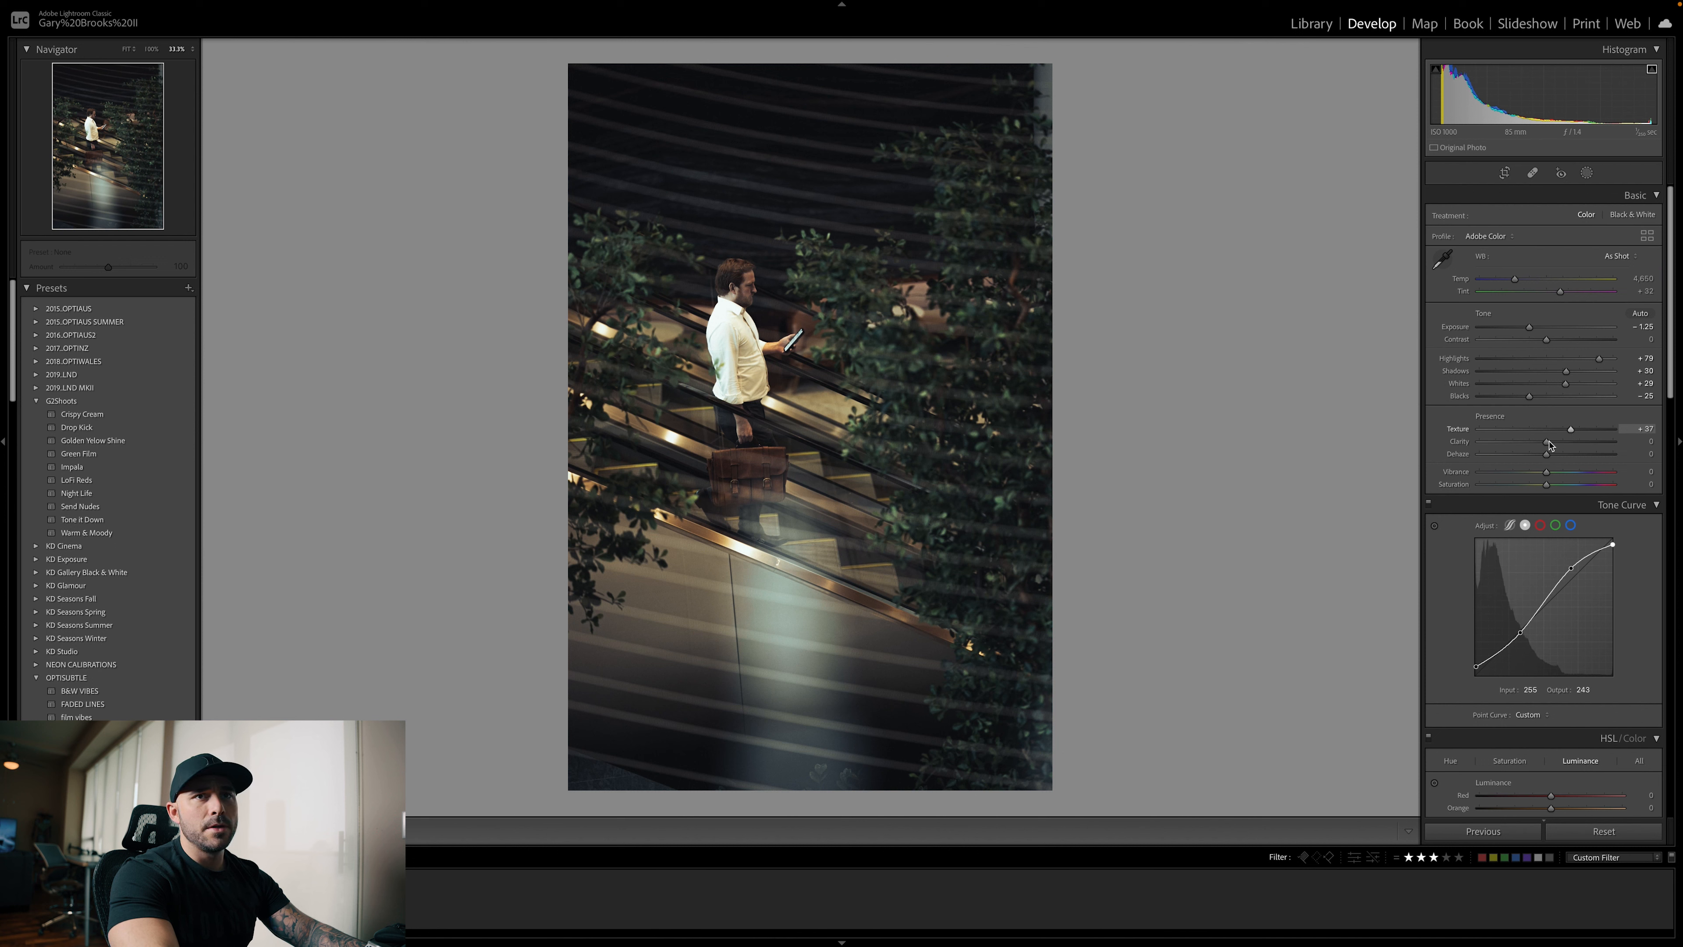
drag(1547, 442, 1540, 446)
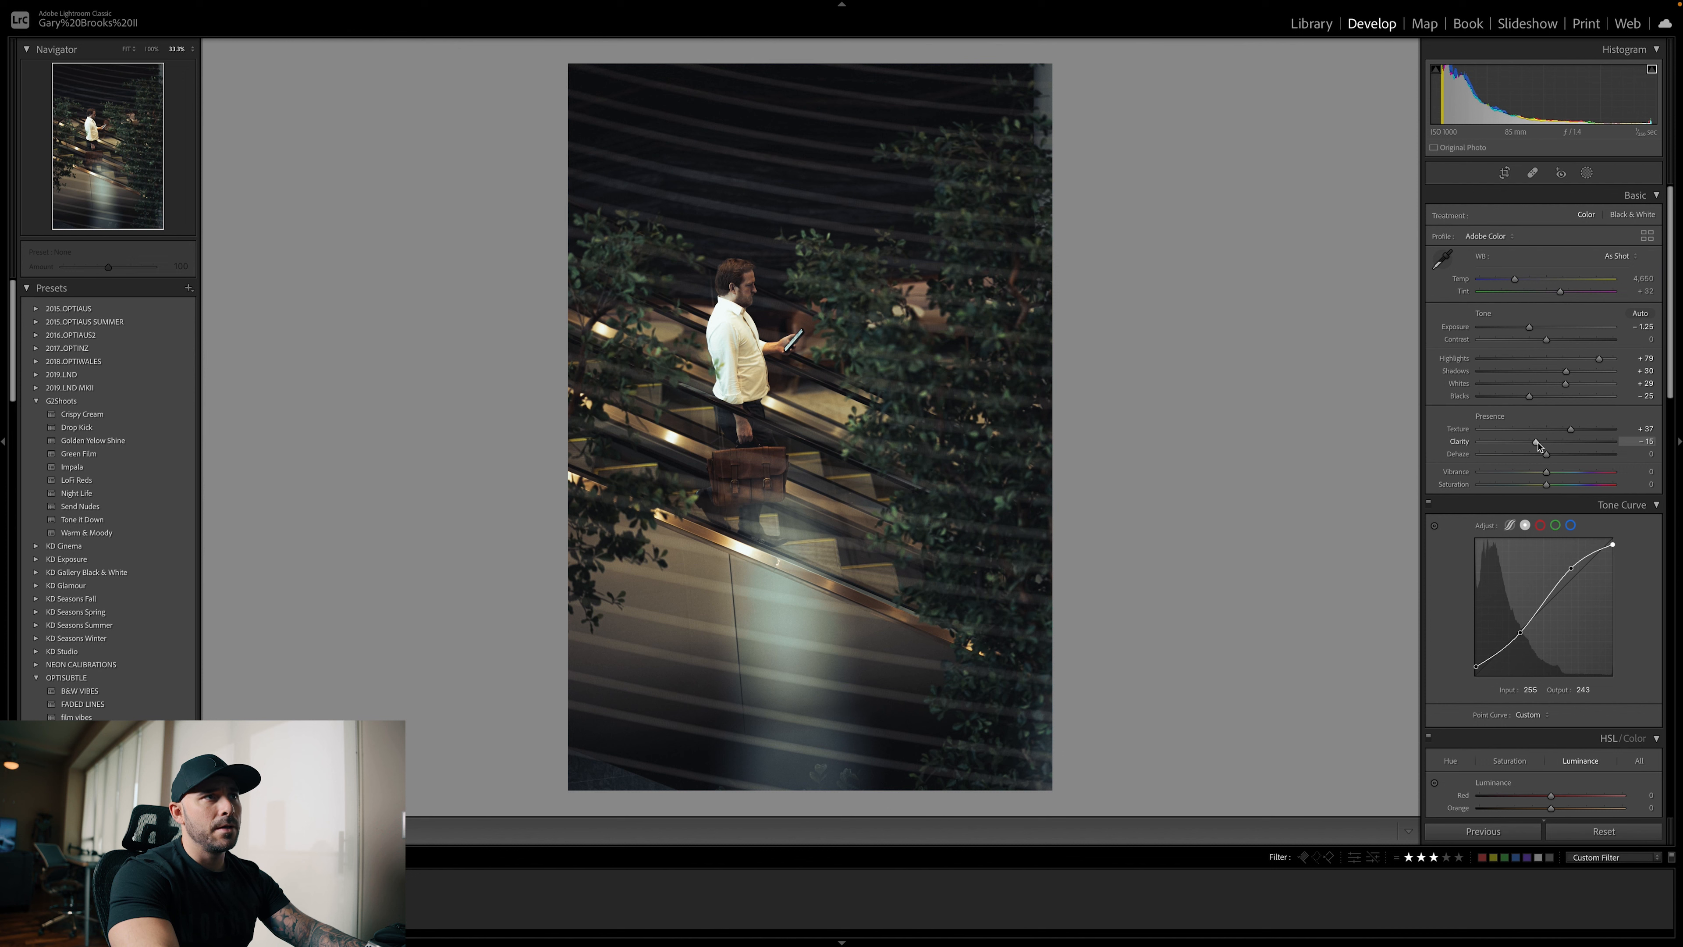
drag(1538, 447, 1537, 448)
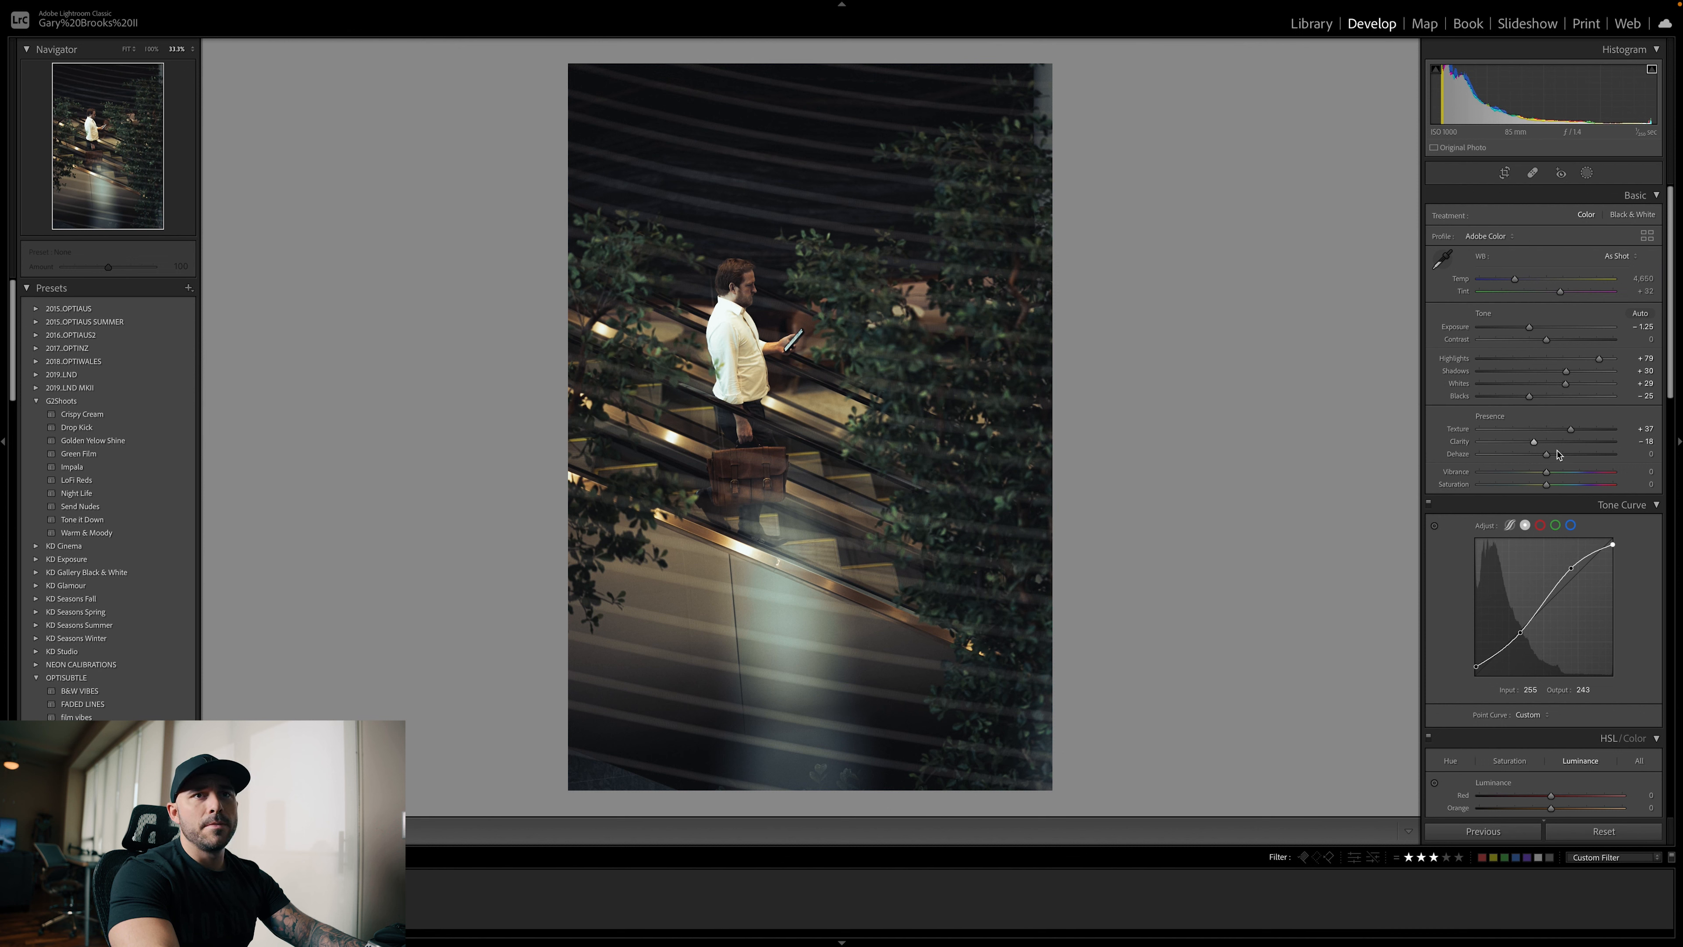
drag(1547, 457, 1558, 457)
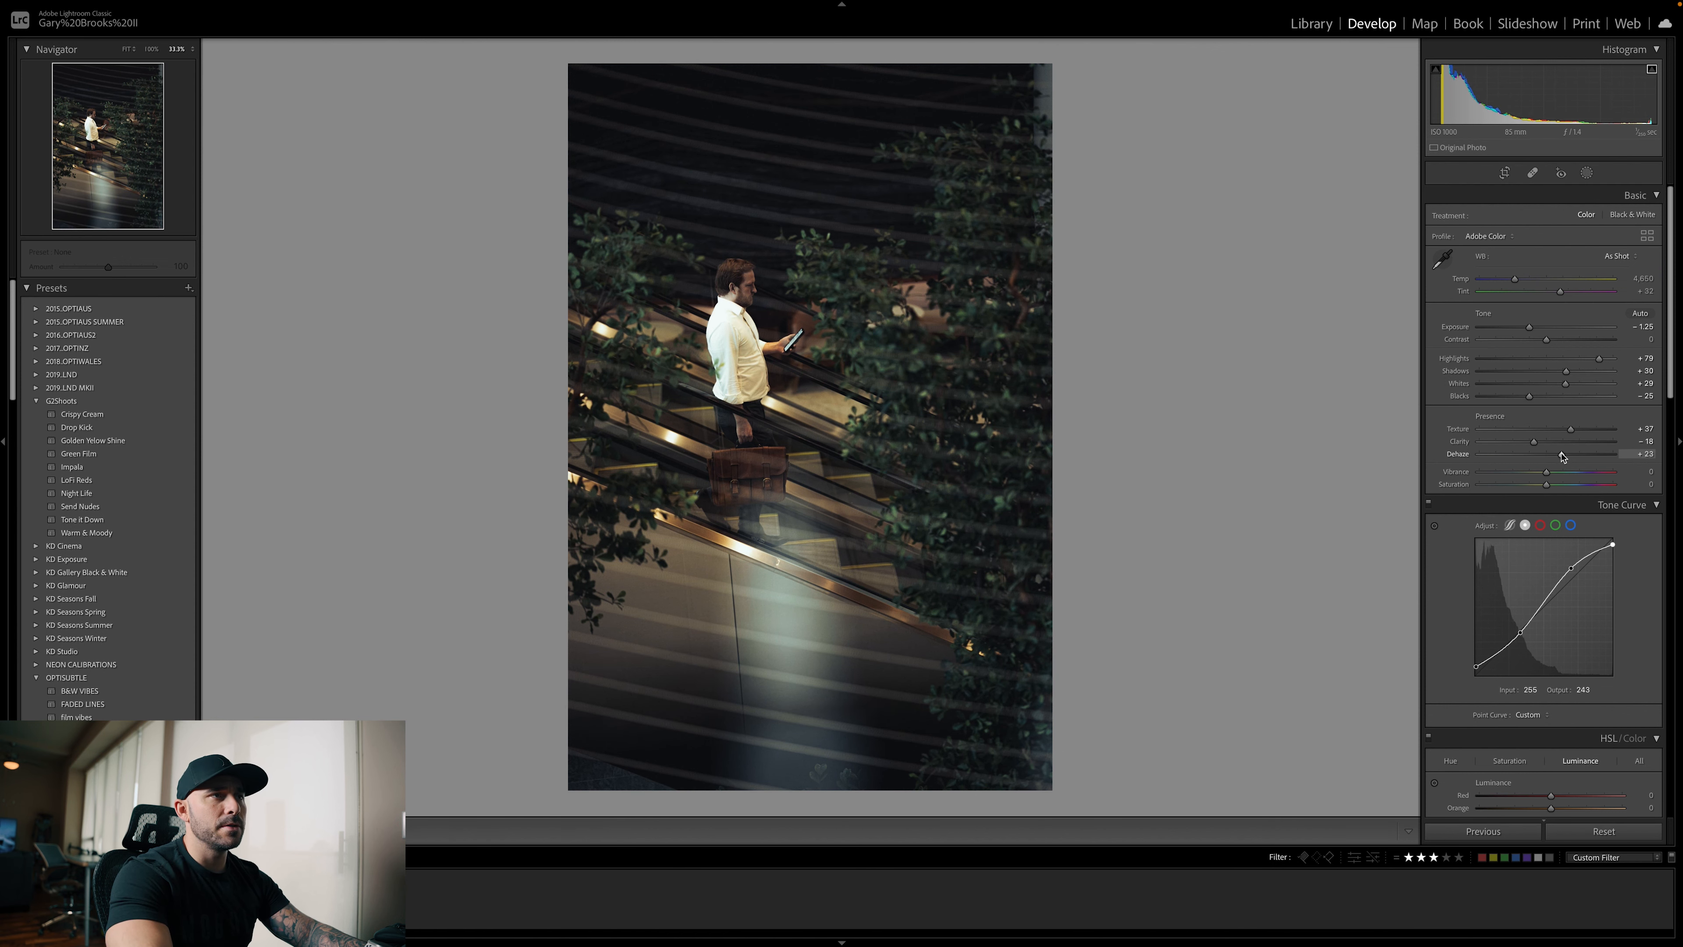
Compare the edited photo with its original version and return to the edited view
key(backslash)
key(backslash)
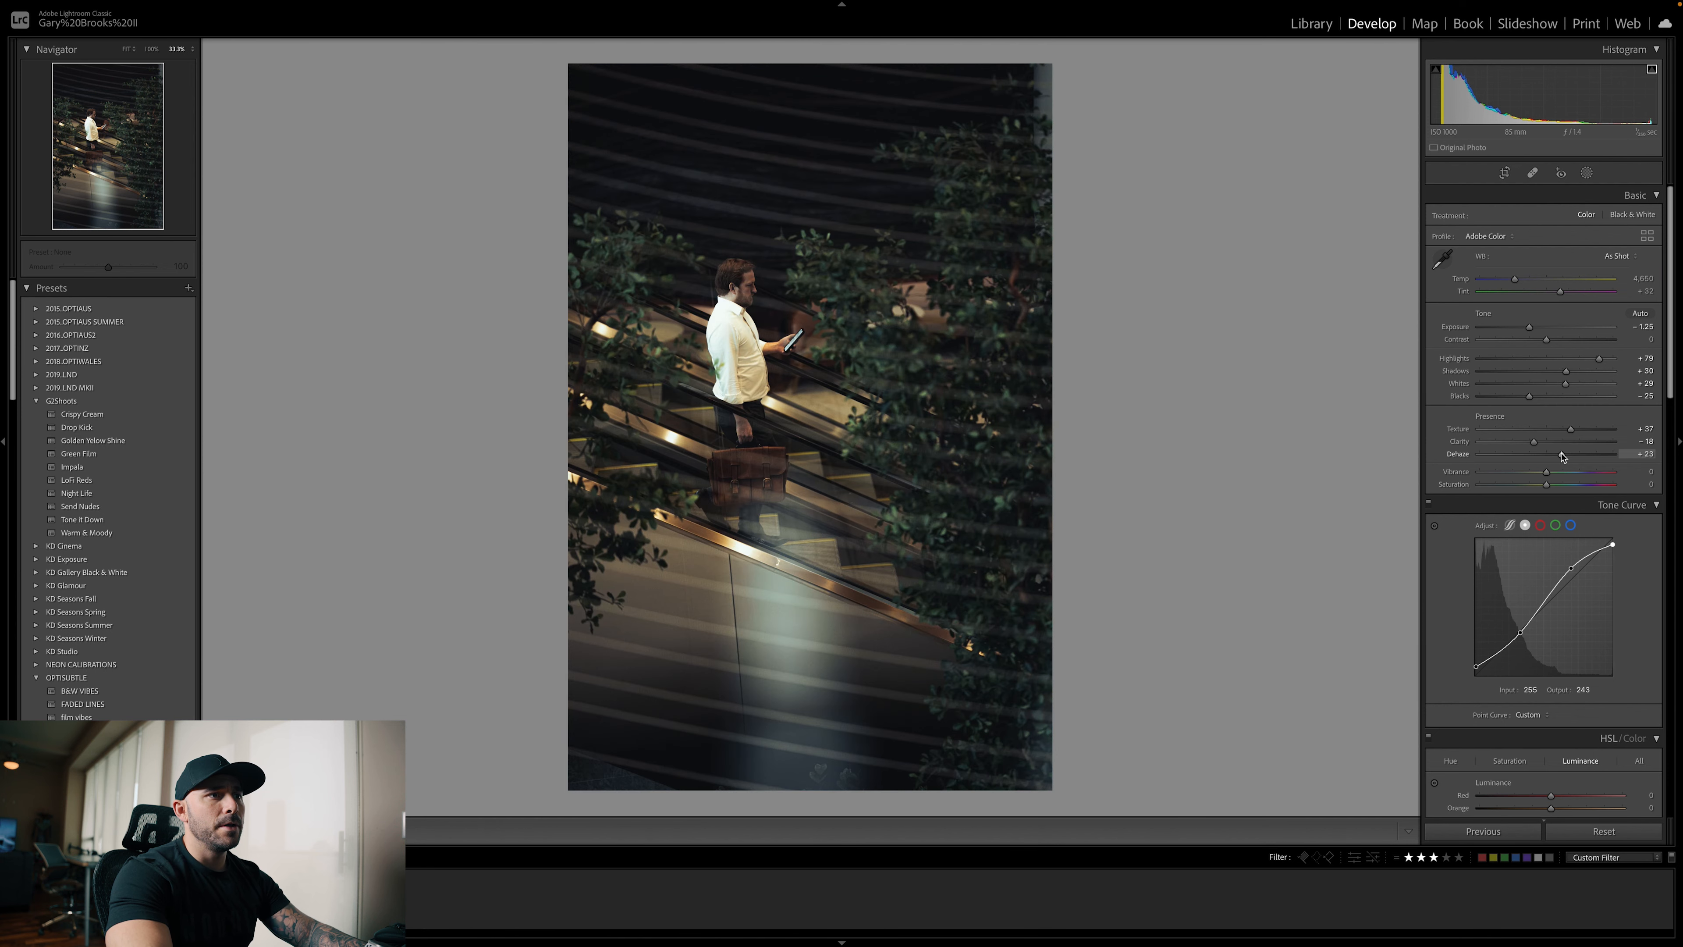
key(backslash)
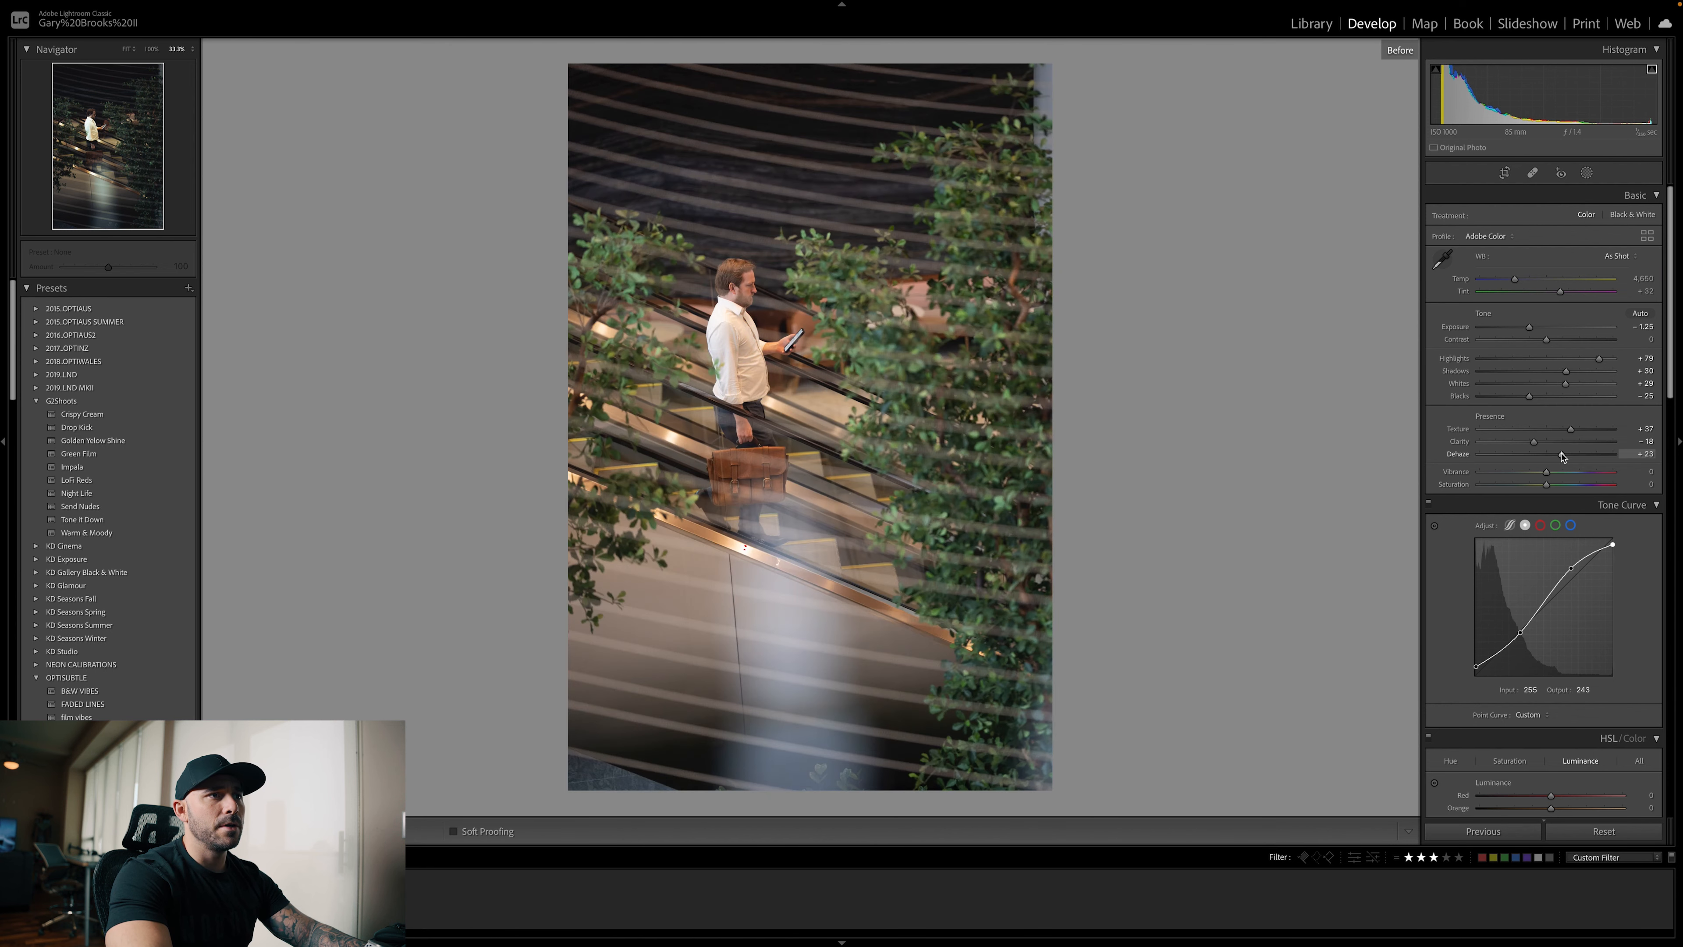
key(backslash)
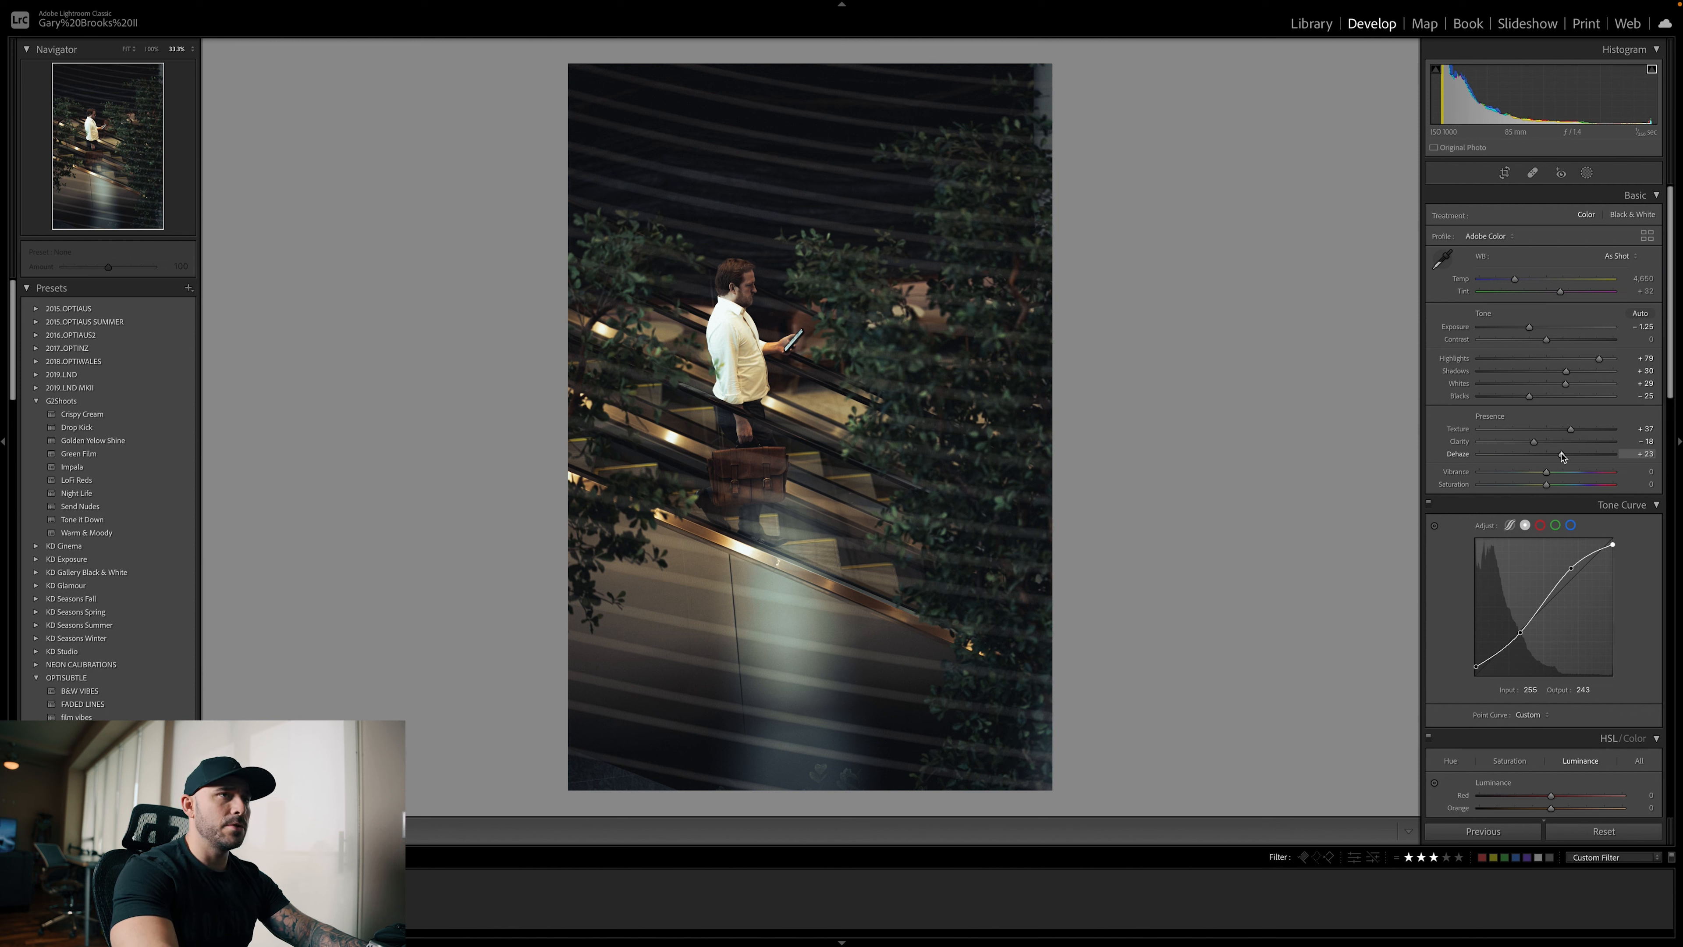
Darken the area below the escalator with a linear gradient: exposure −0.45, contrast −3, shadows −10, whites −13, blacks −27, shifted slightly upward
key(m)
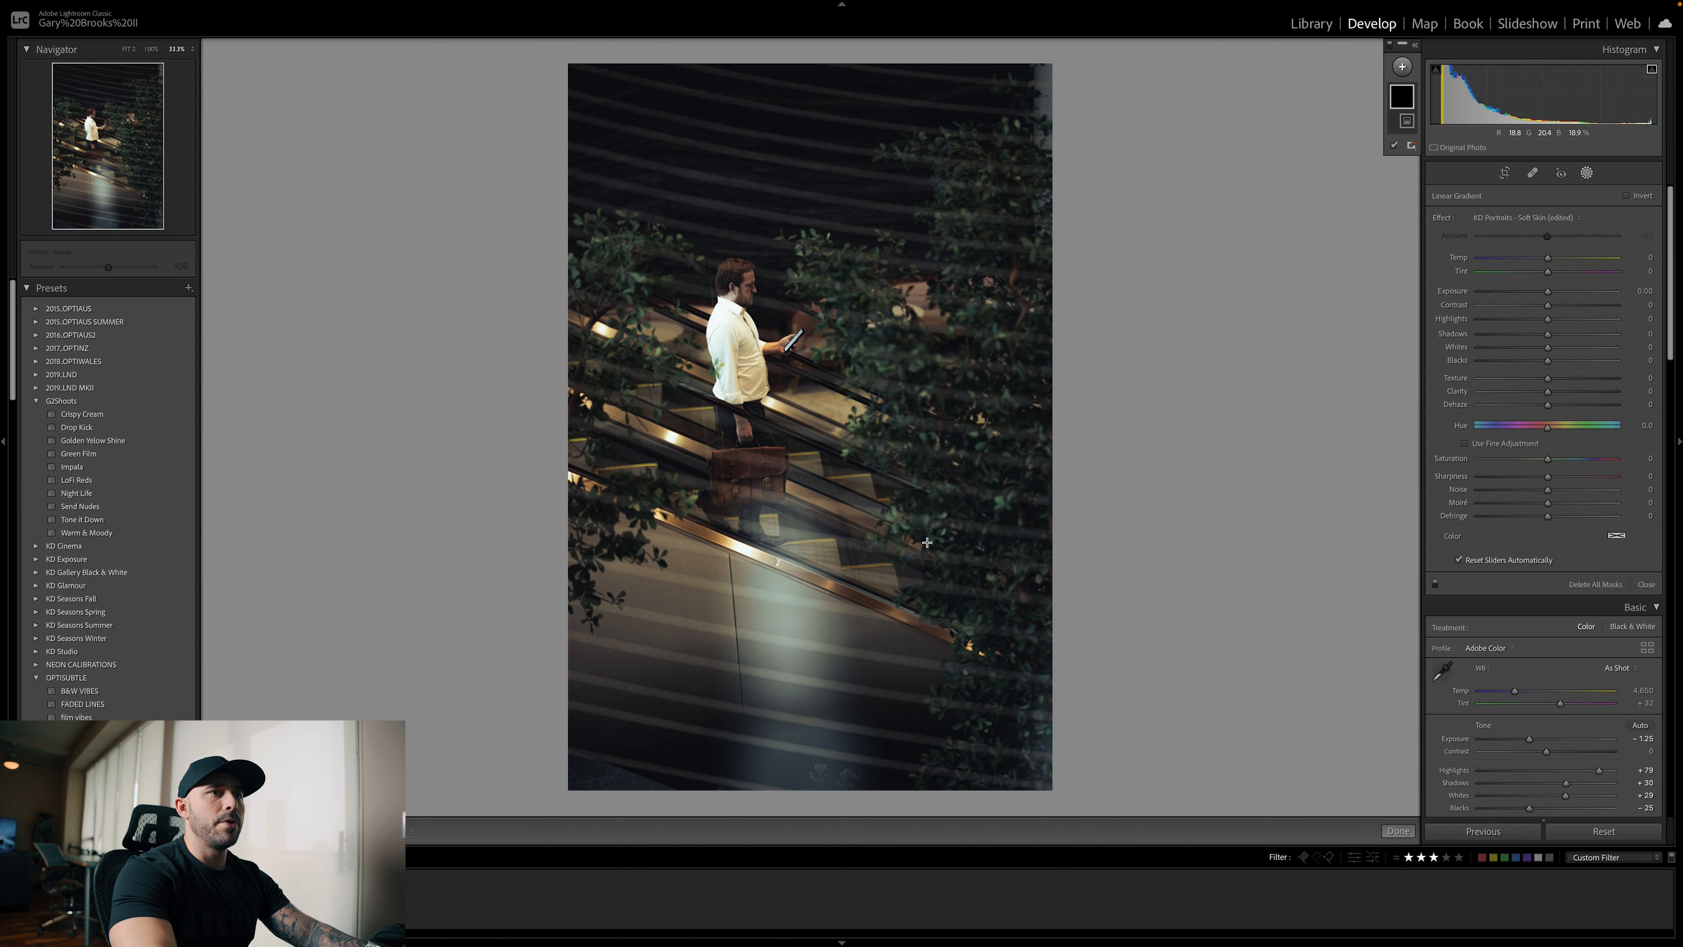
drag(829, 706, 872, 596)
drag(1548, 292, 1544, 296)
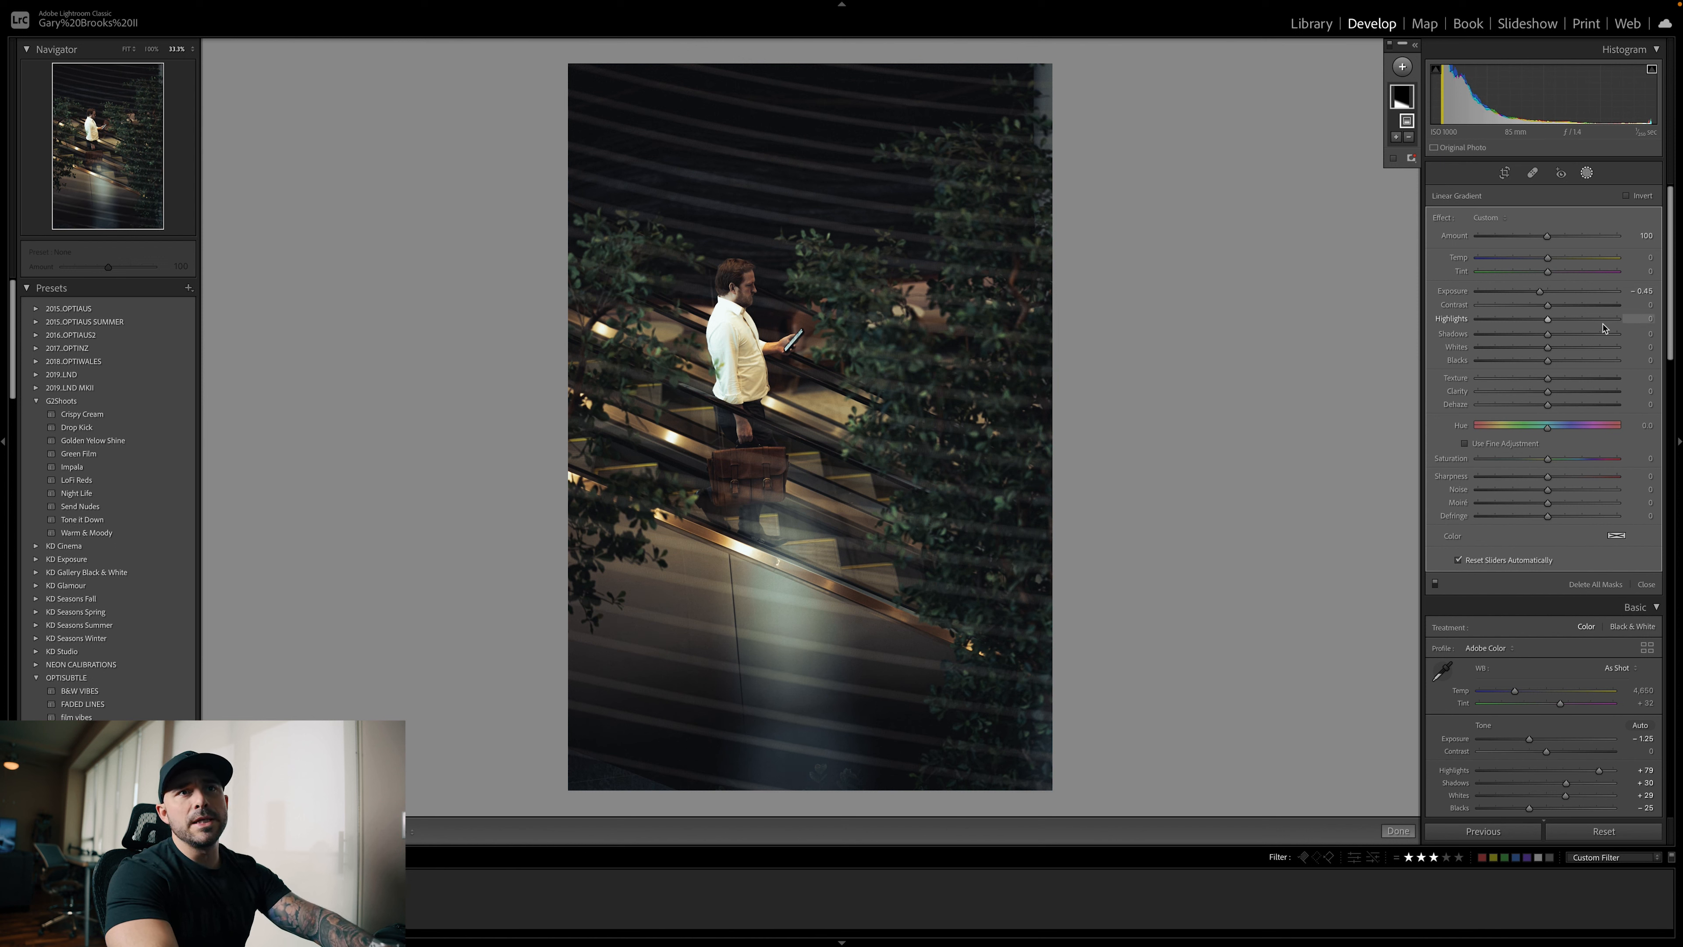
drag(1548, 305, 1528, 367)
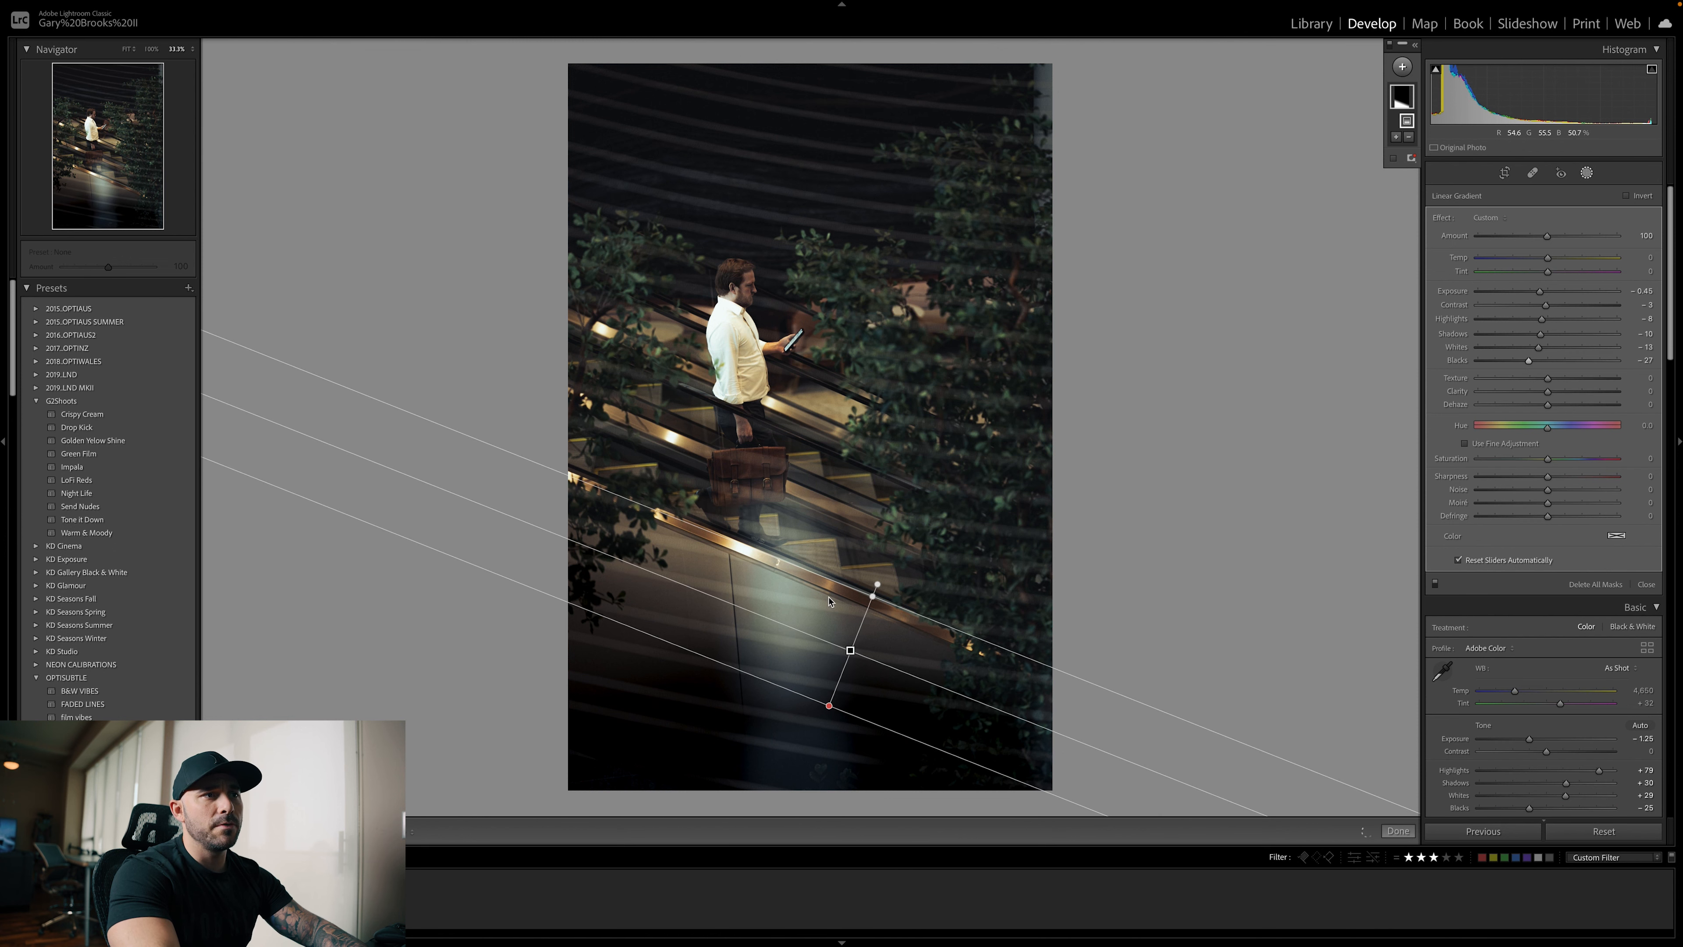
drag(850, 649, 861, 625)
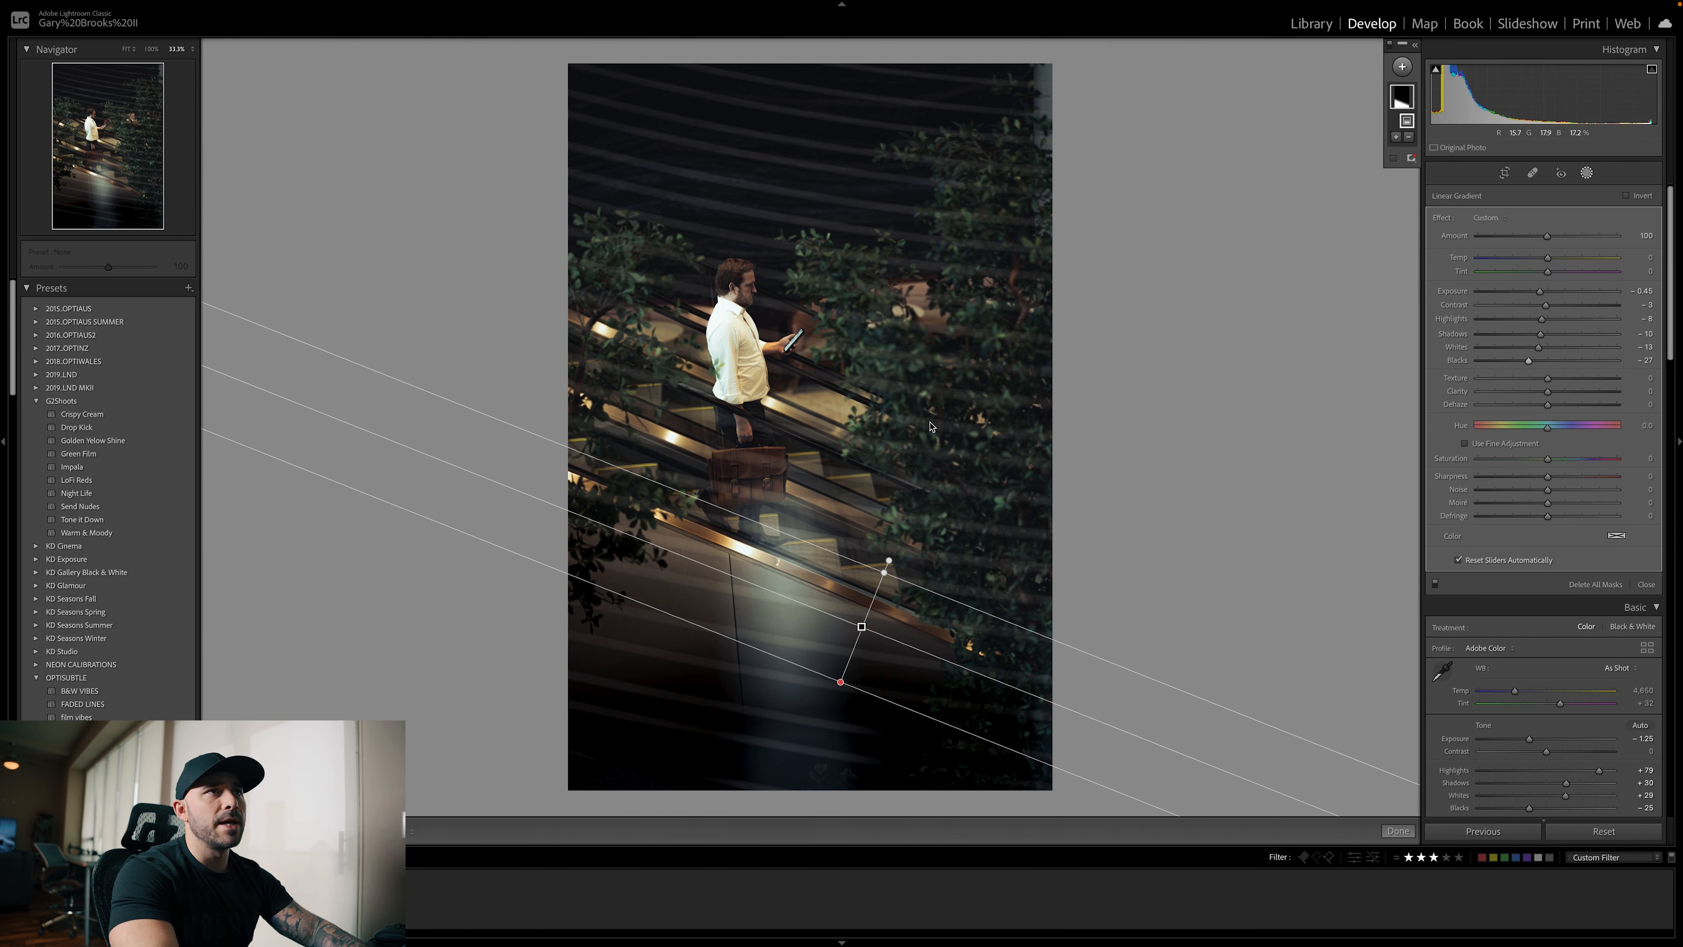
Darken the photo's upper-right area with a second linear gradient: exposure −0.21, shadows −13, whites −7, blacks −13, and leave masking
key(m)
drag(888, 131, 821, 274)
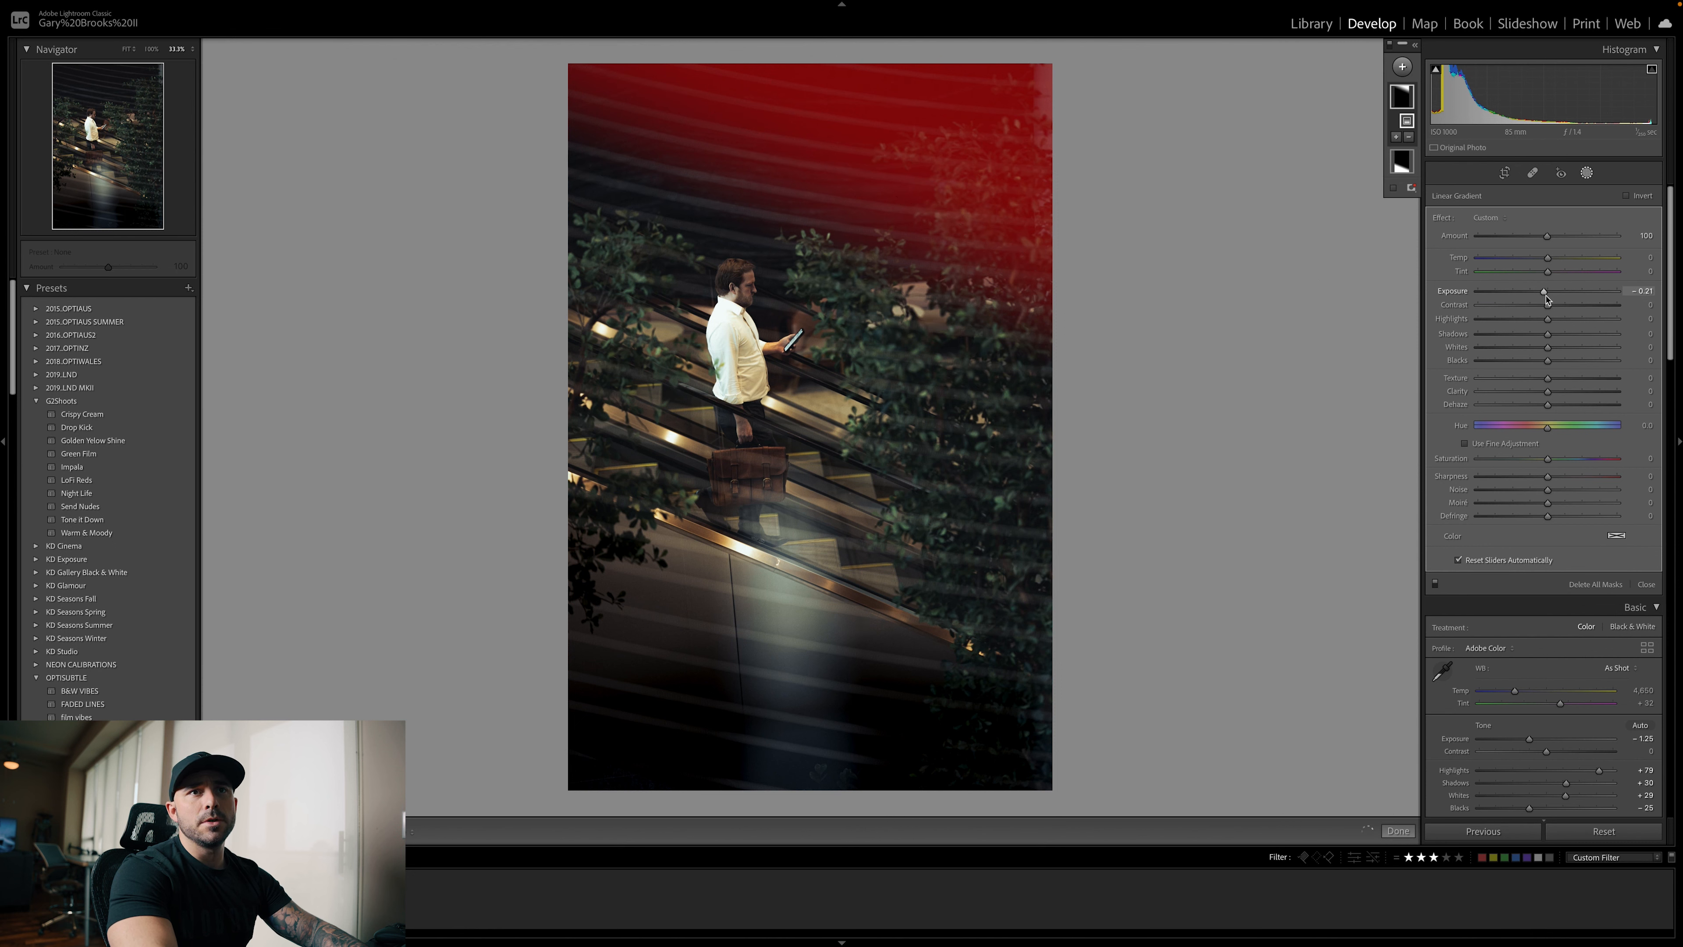
drag(1548, 321, 1544, 323)
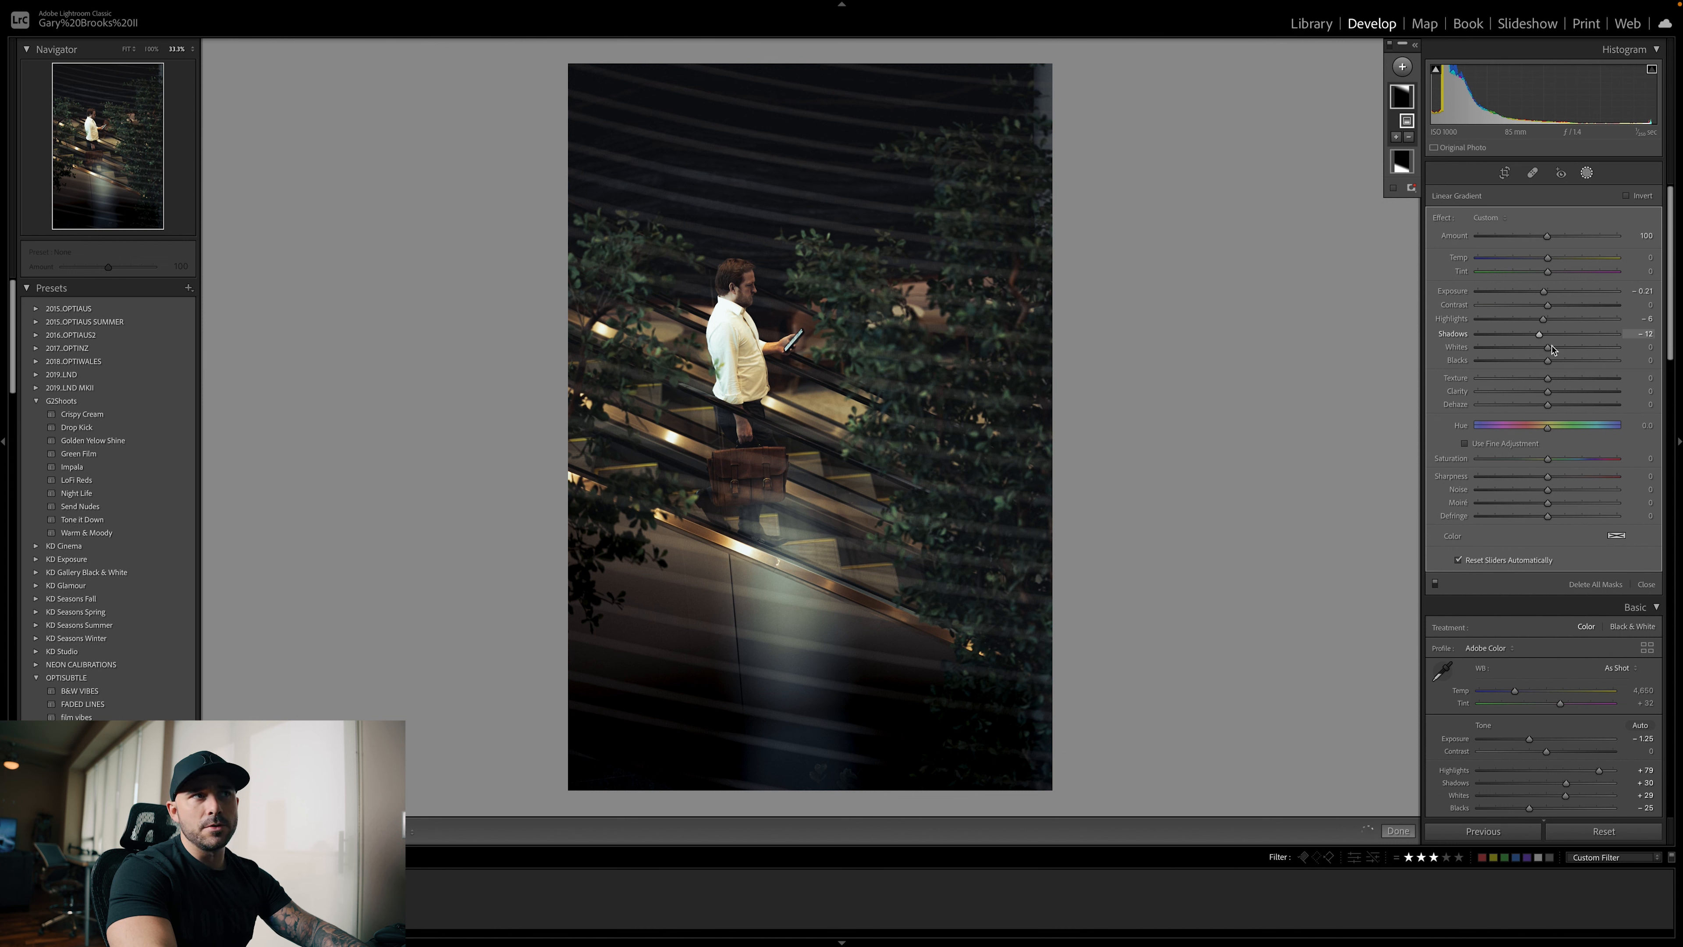
drag(1551, 348, 1537, 362)
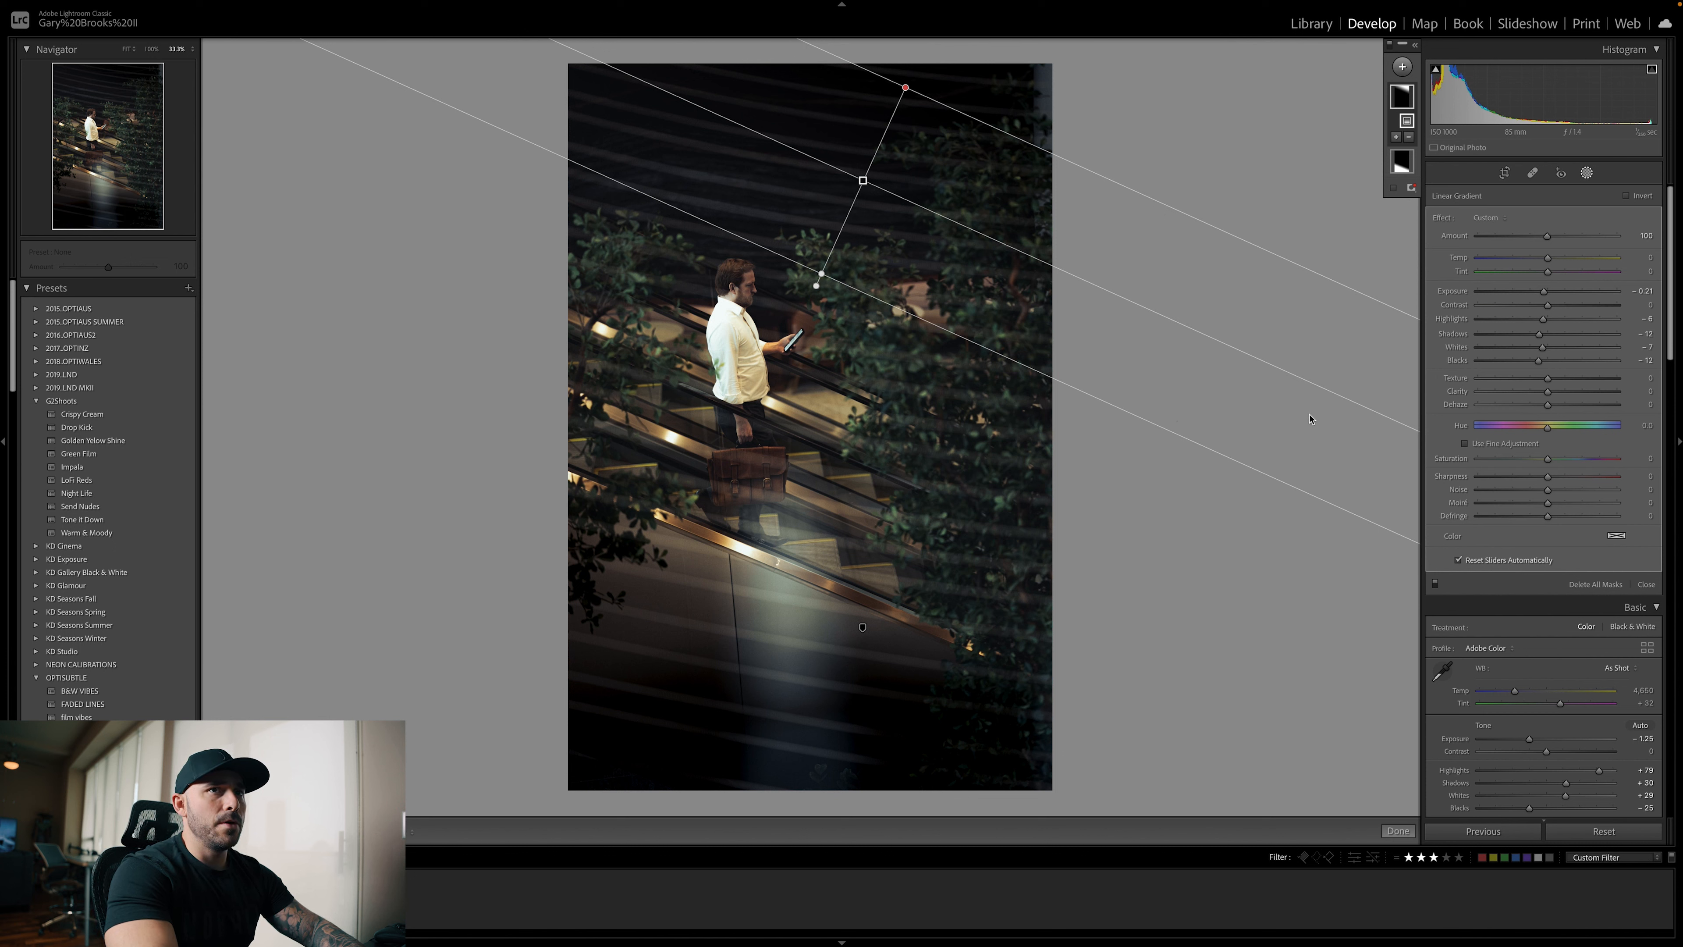
scroll(1592, 452, down, 1)
scroll(1576, 379, up, 1)
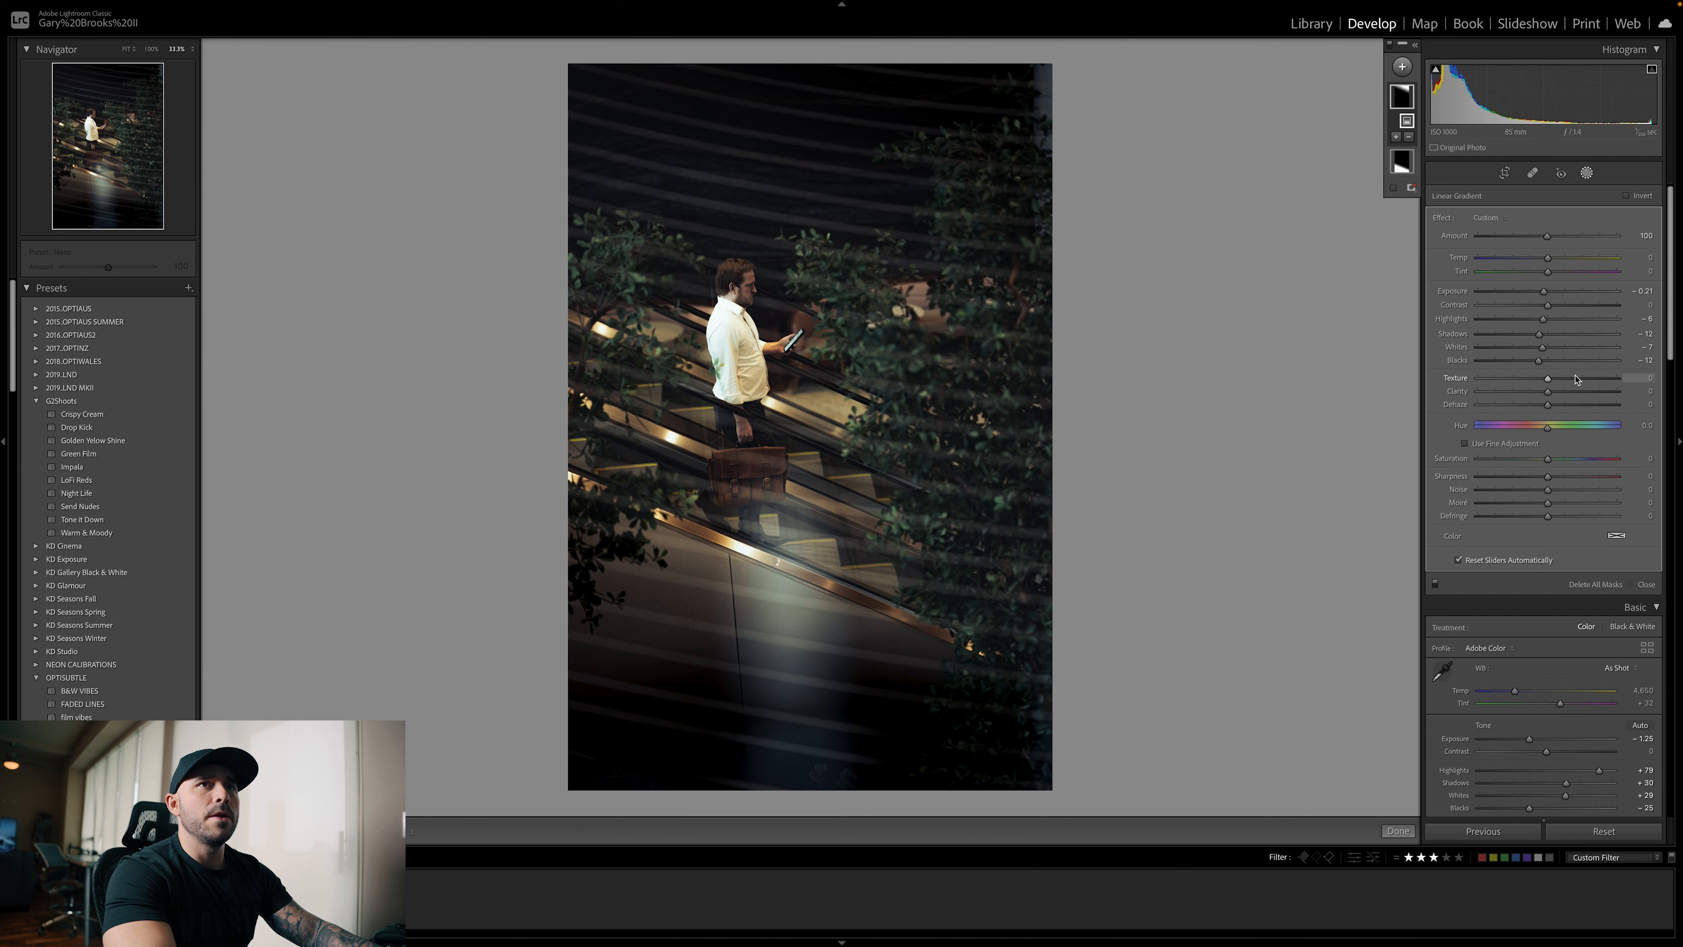
key(m)
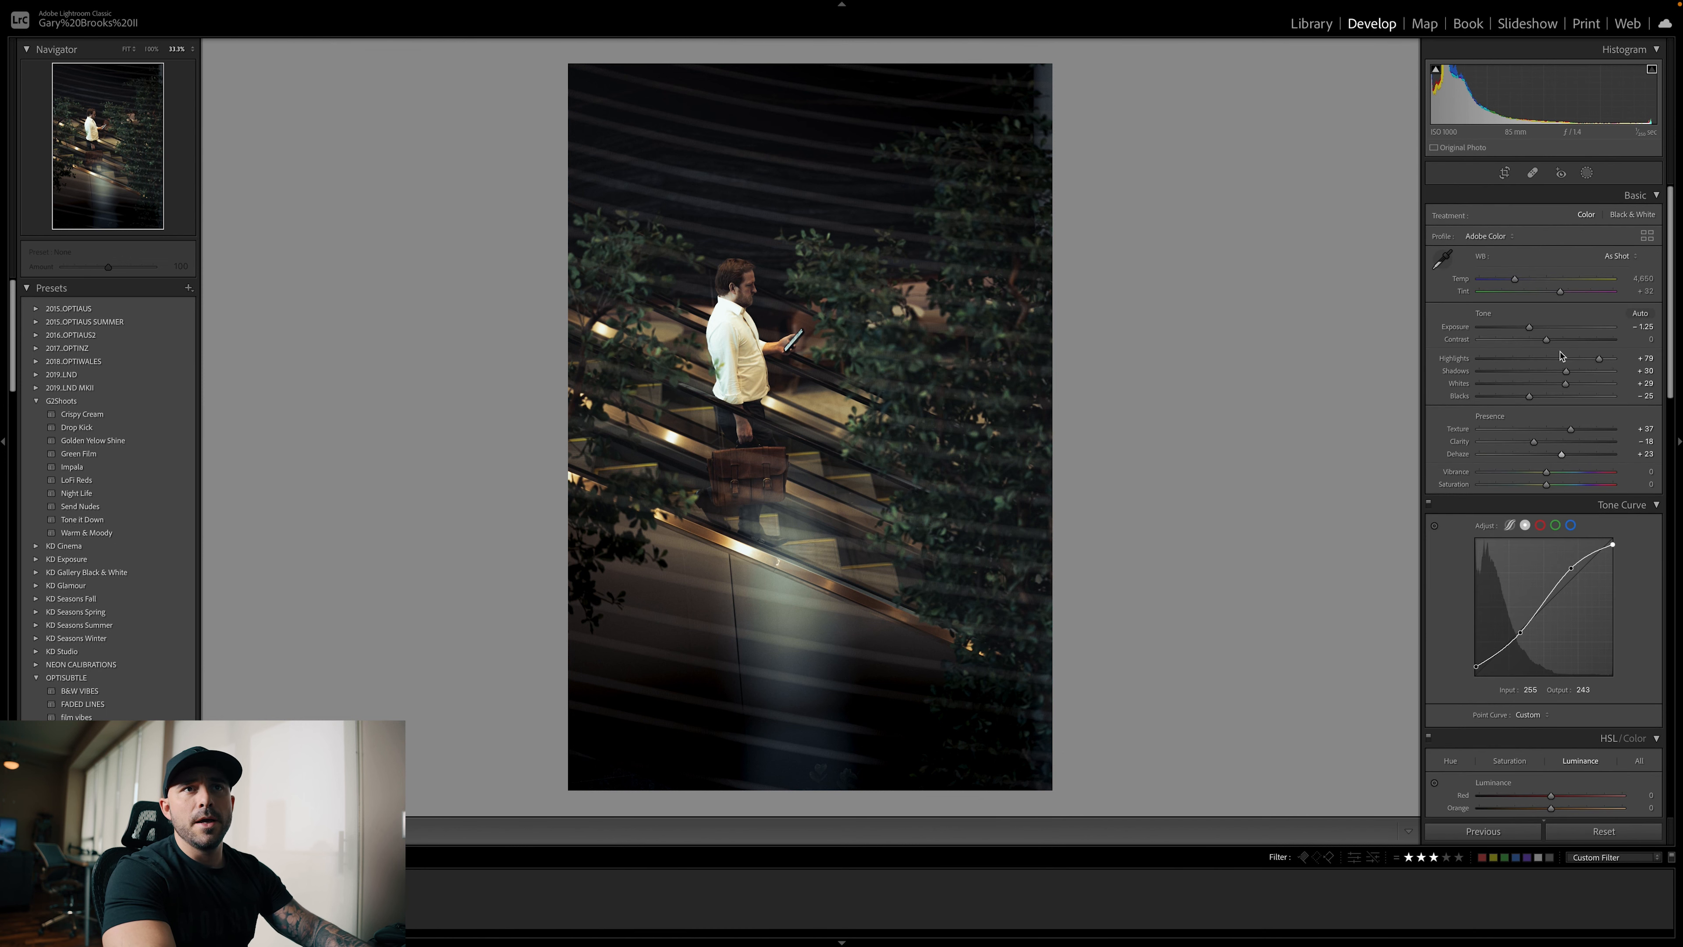
Show the original version of the photo to check it against the masked edit
scroll(1559, 355, down, 6)
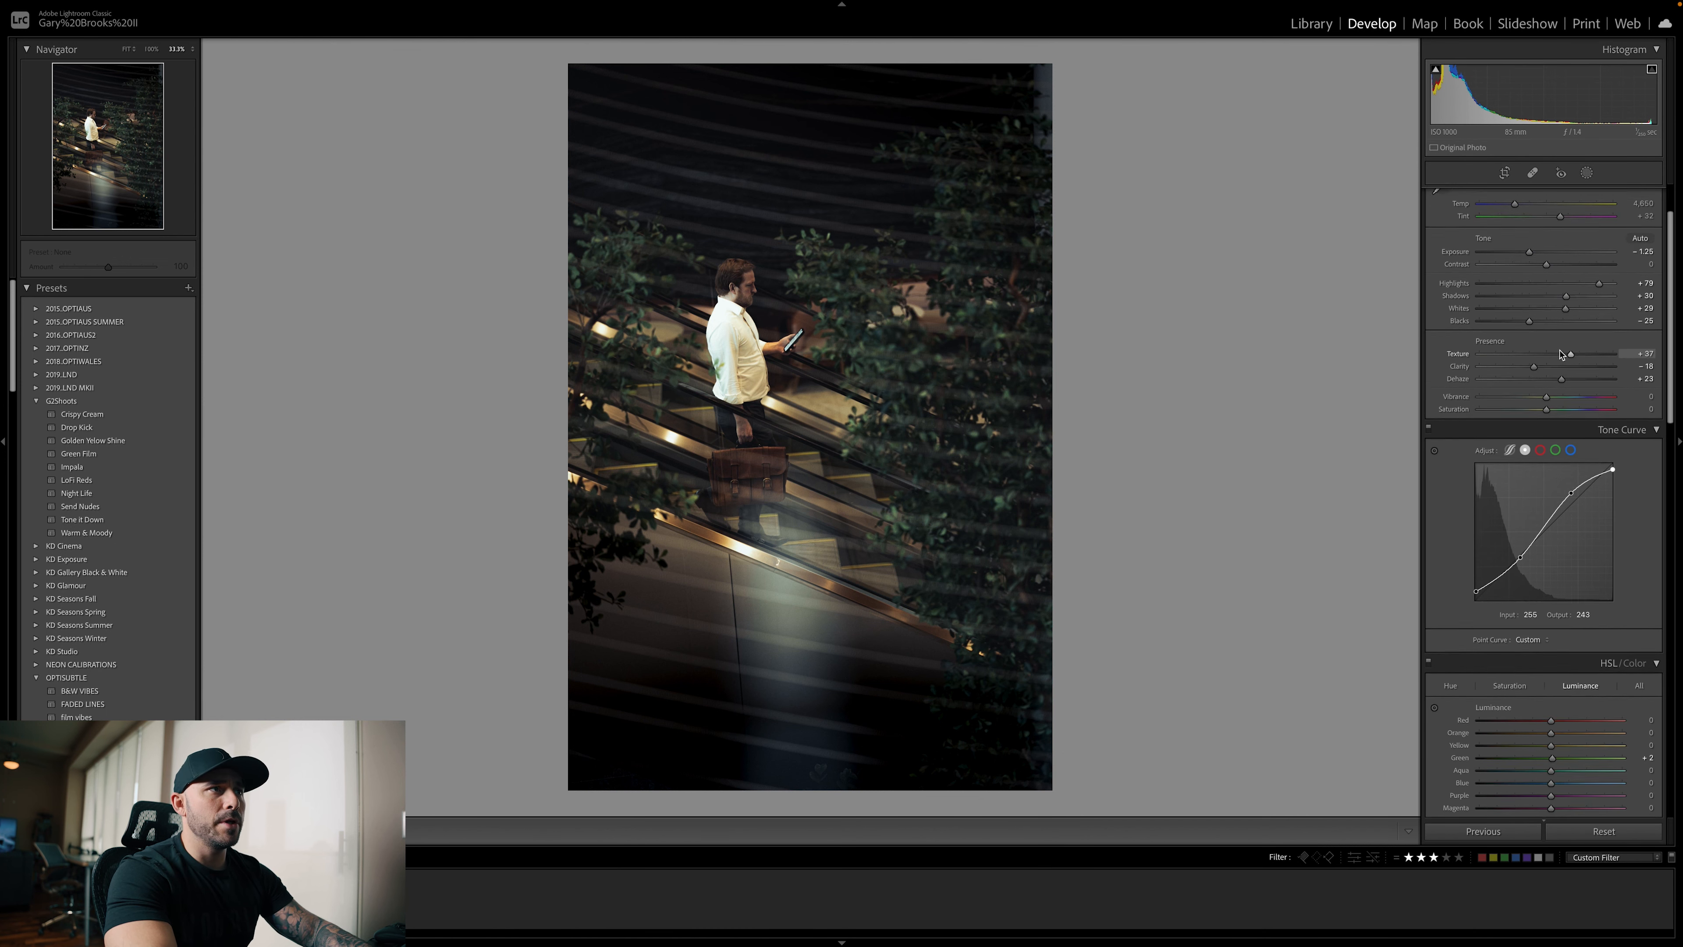
key(backslash)
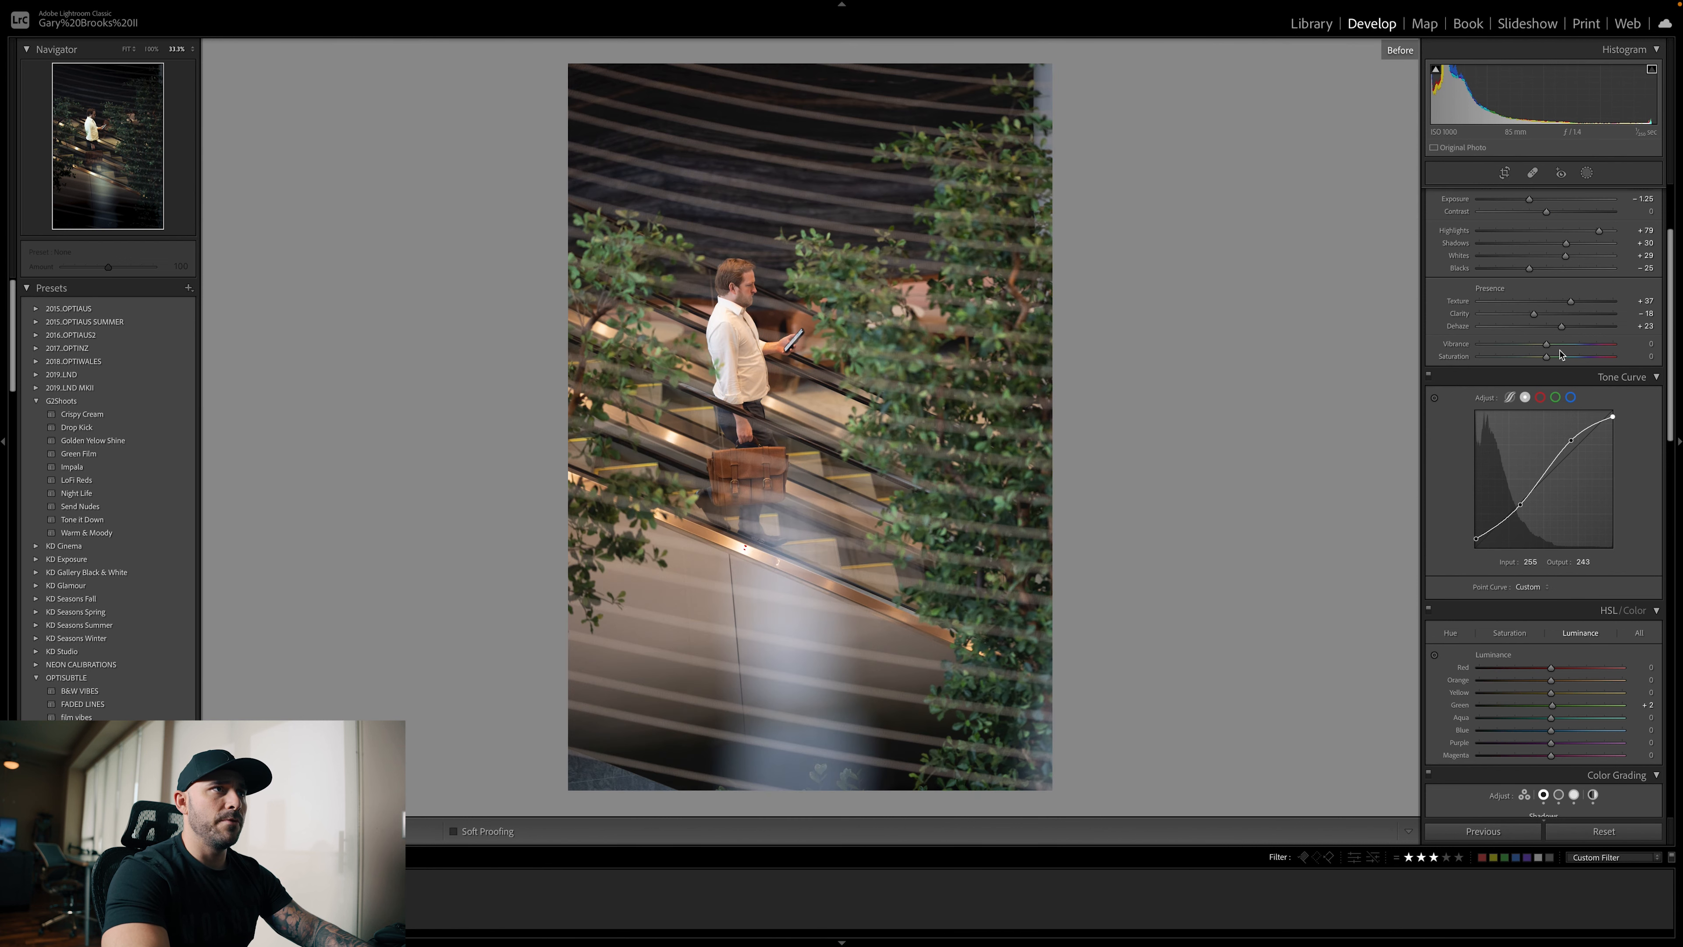
Compare the masked escalator edit with the original photo again, ending on the edited view
key(backslash)
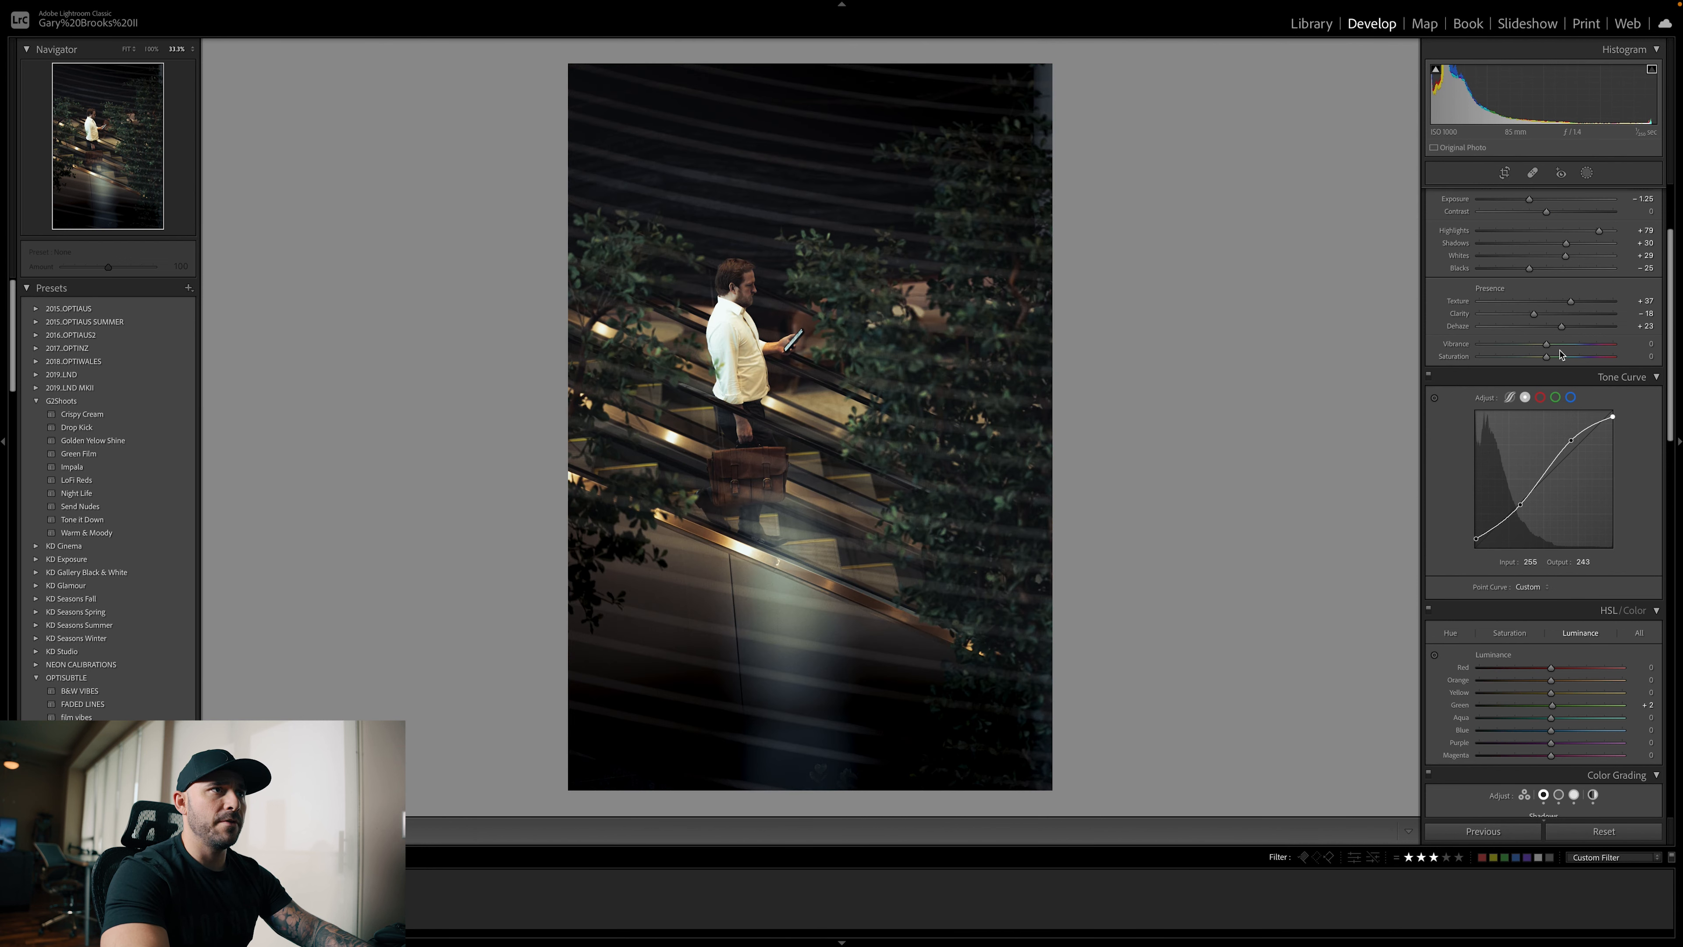
key(backslash)
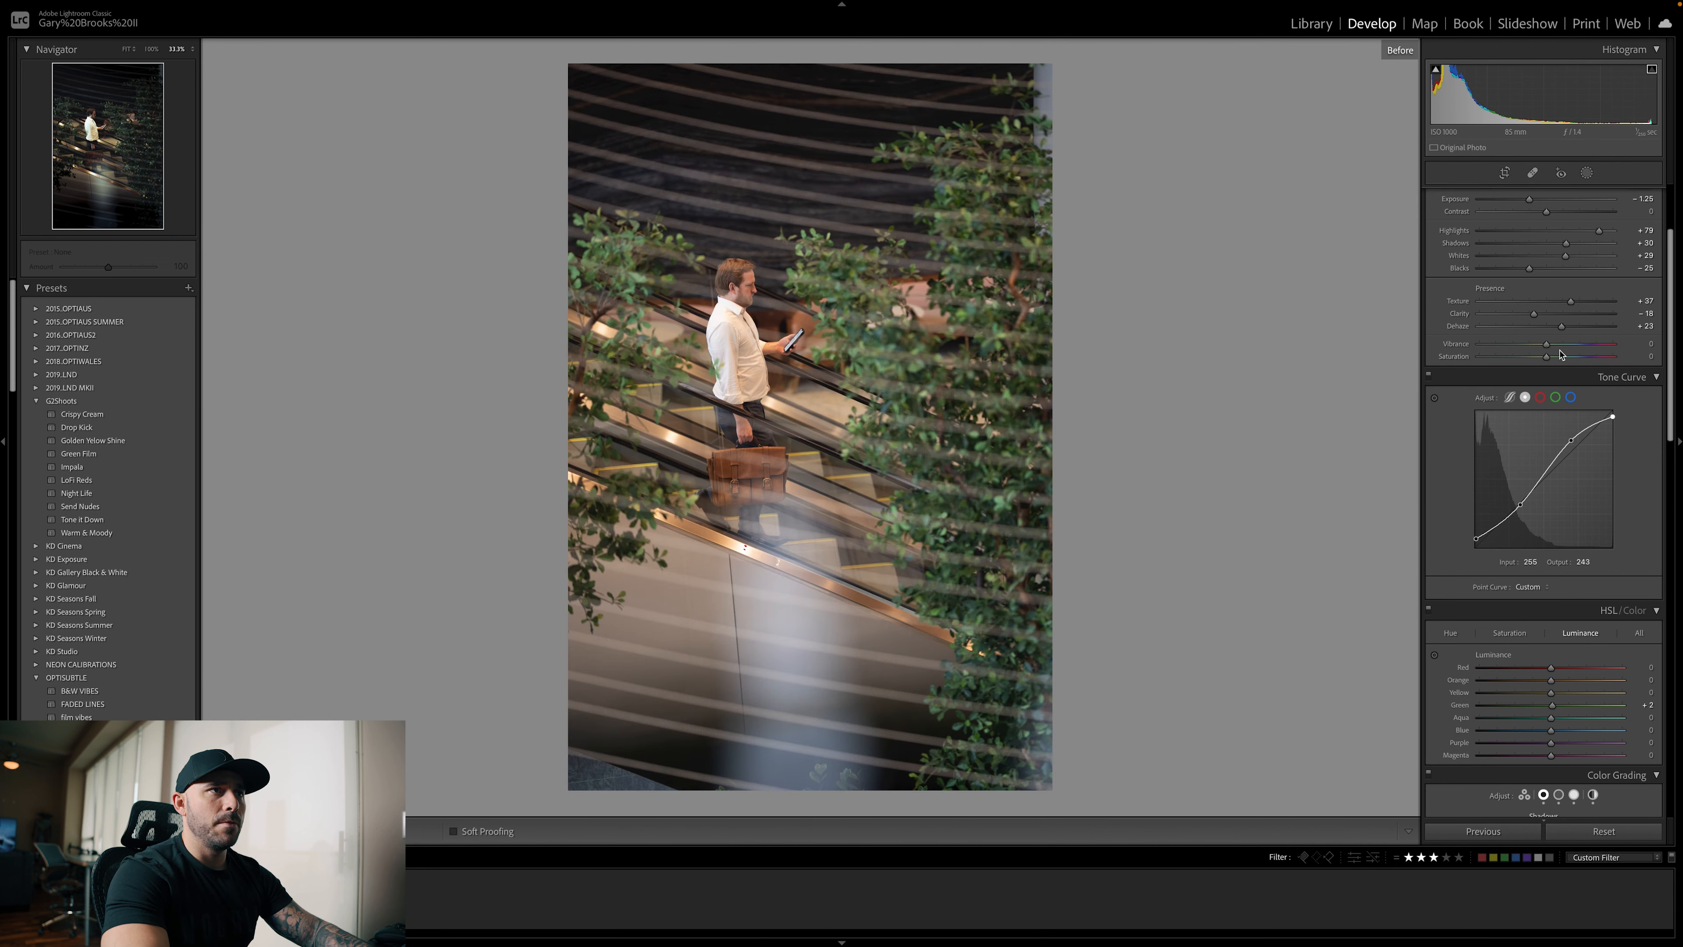
key(backslash)
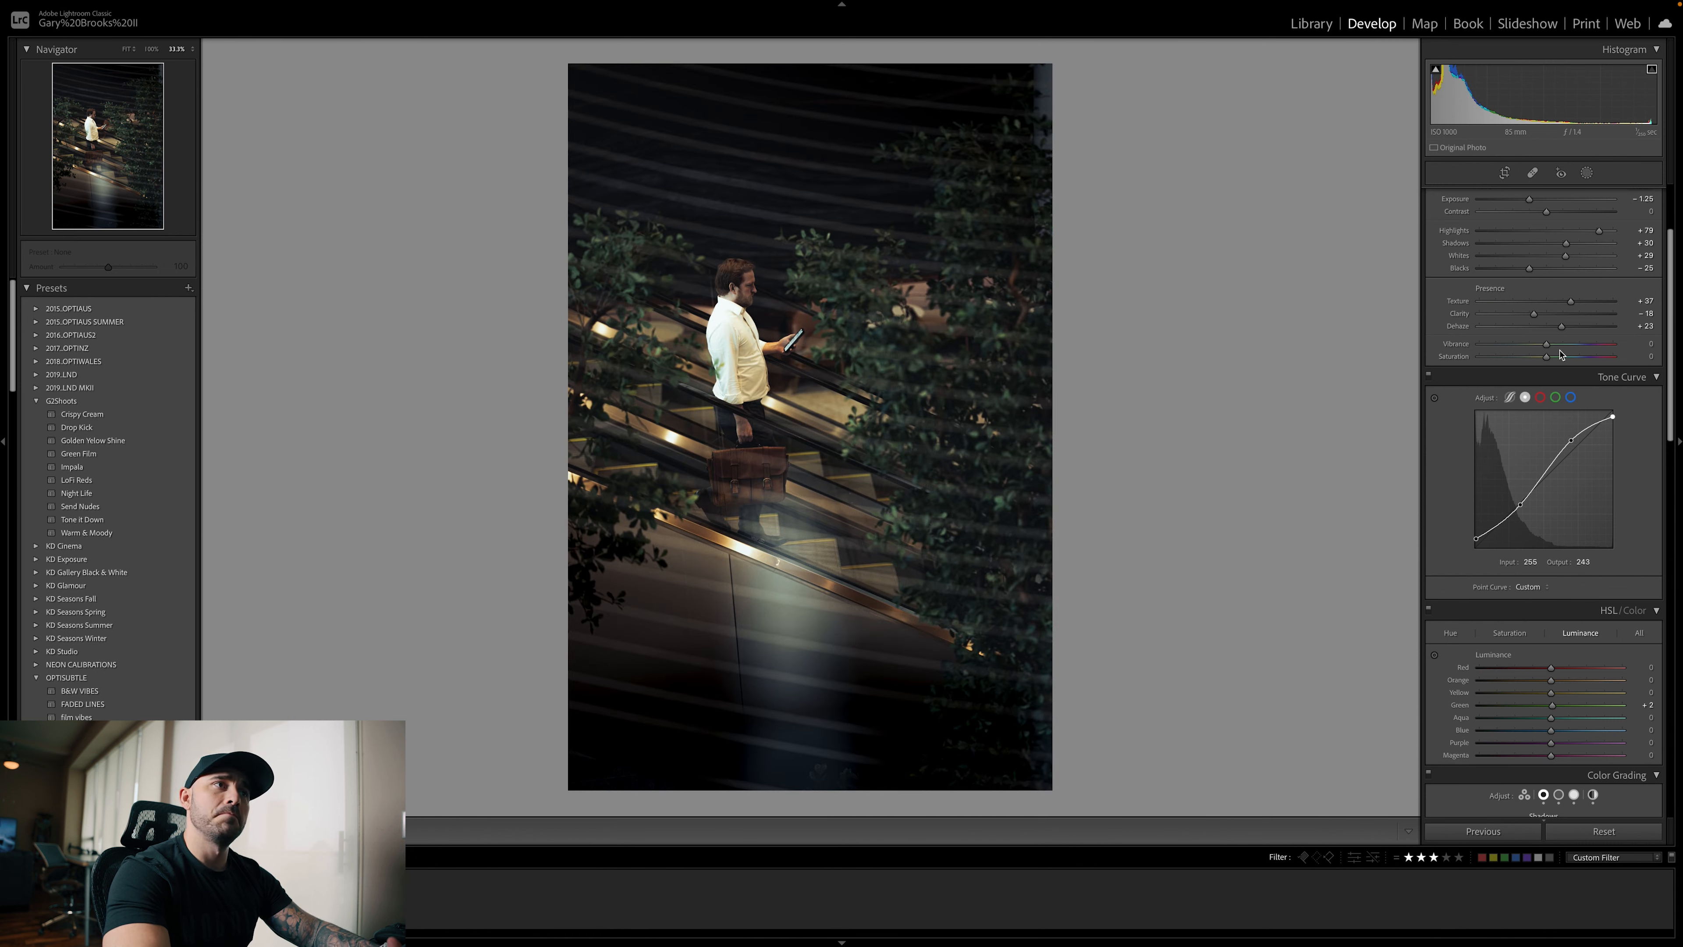
Review the escalator photo's basic tone, tone curve, HSL saturation and color grading settings
scroll(1560, 354, up, 2)
scroll(1559, 353, up, 1)
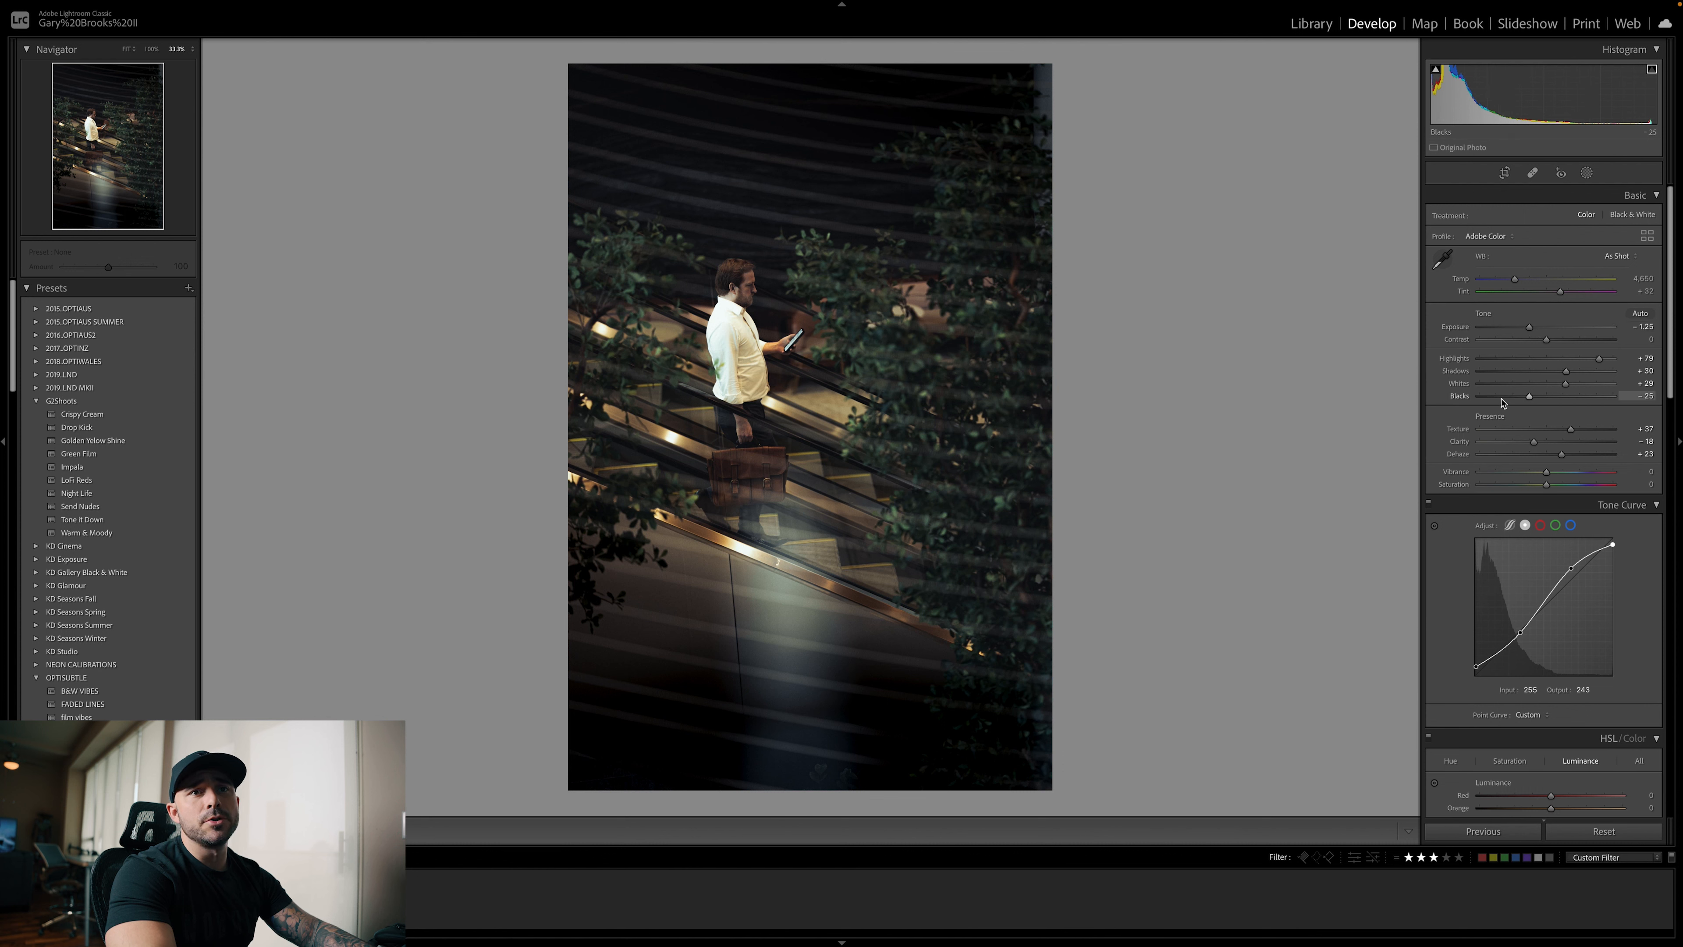
scroll(1564, 567, down, 6)
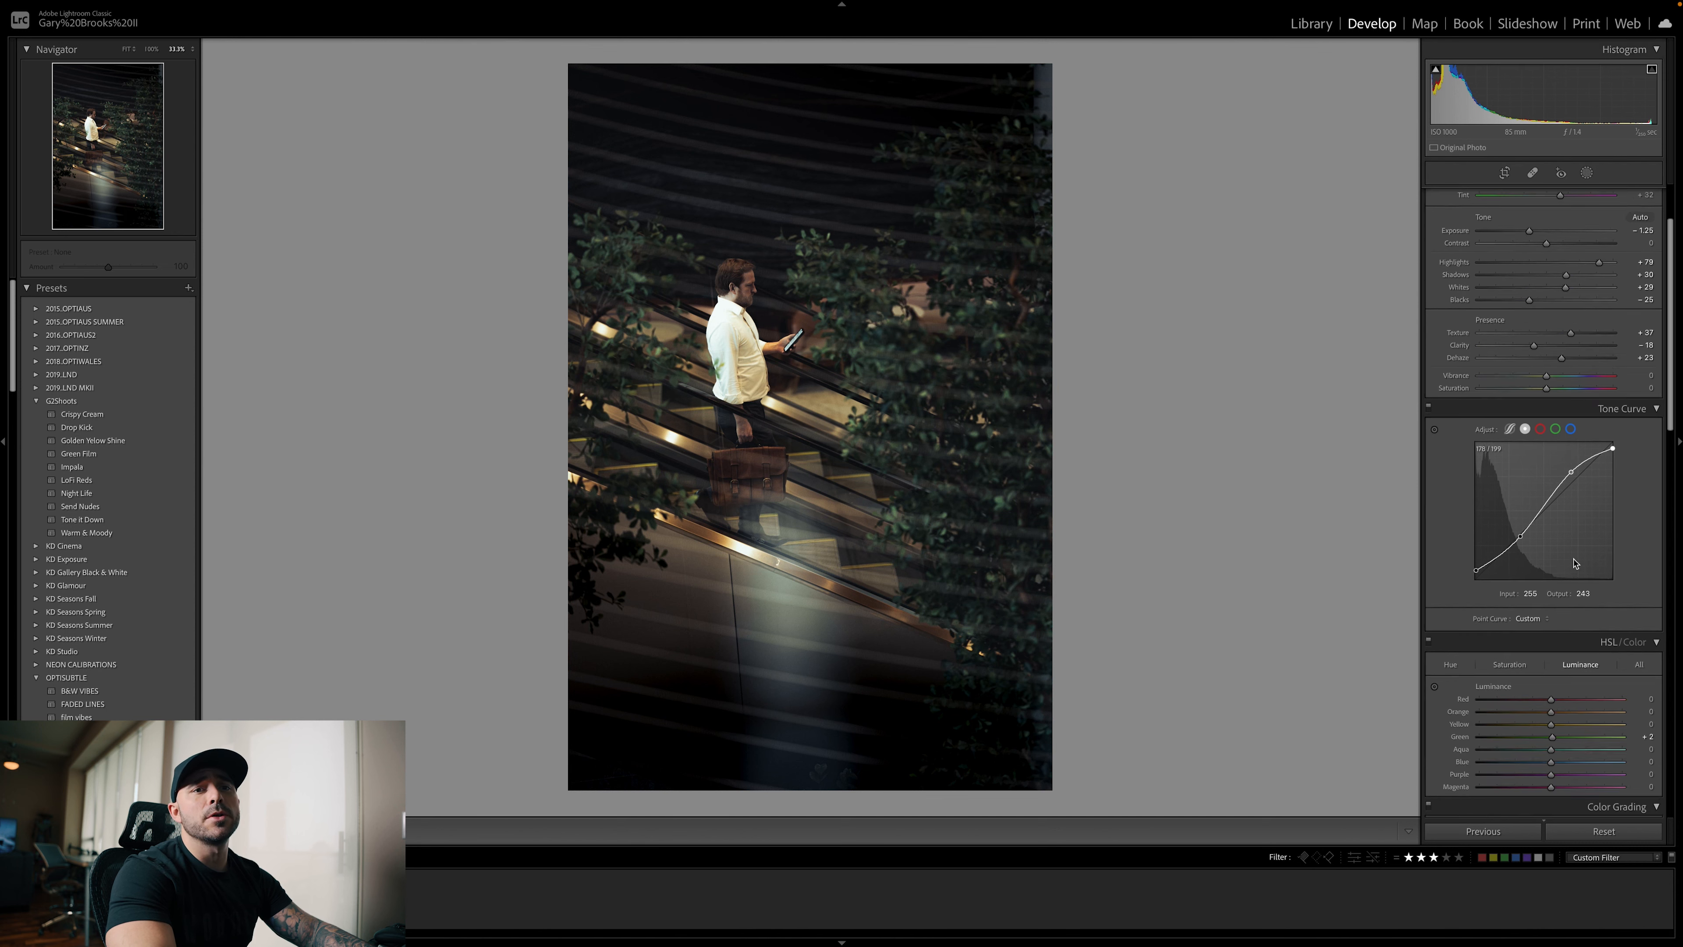
scroll(1575, 561, up, 1)
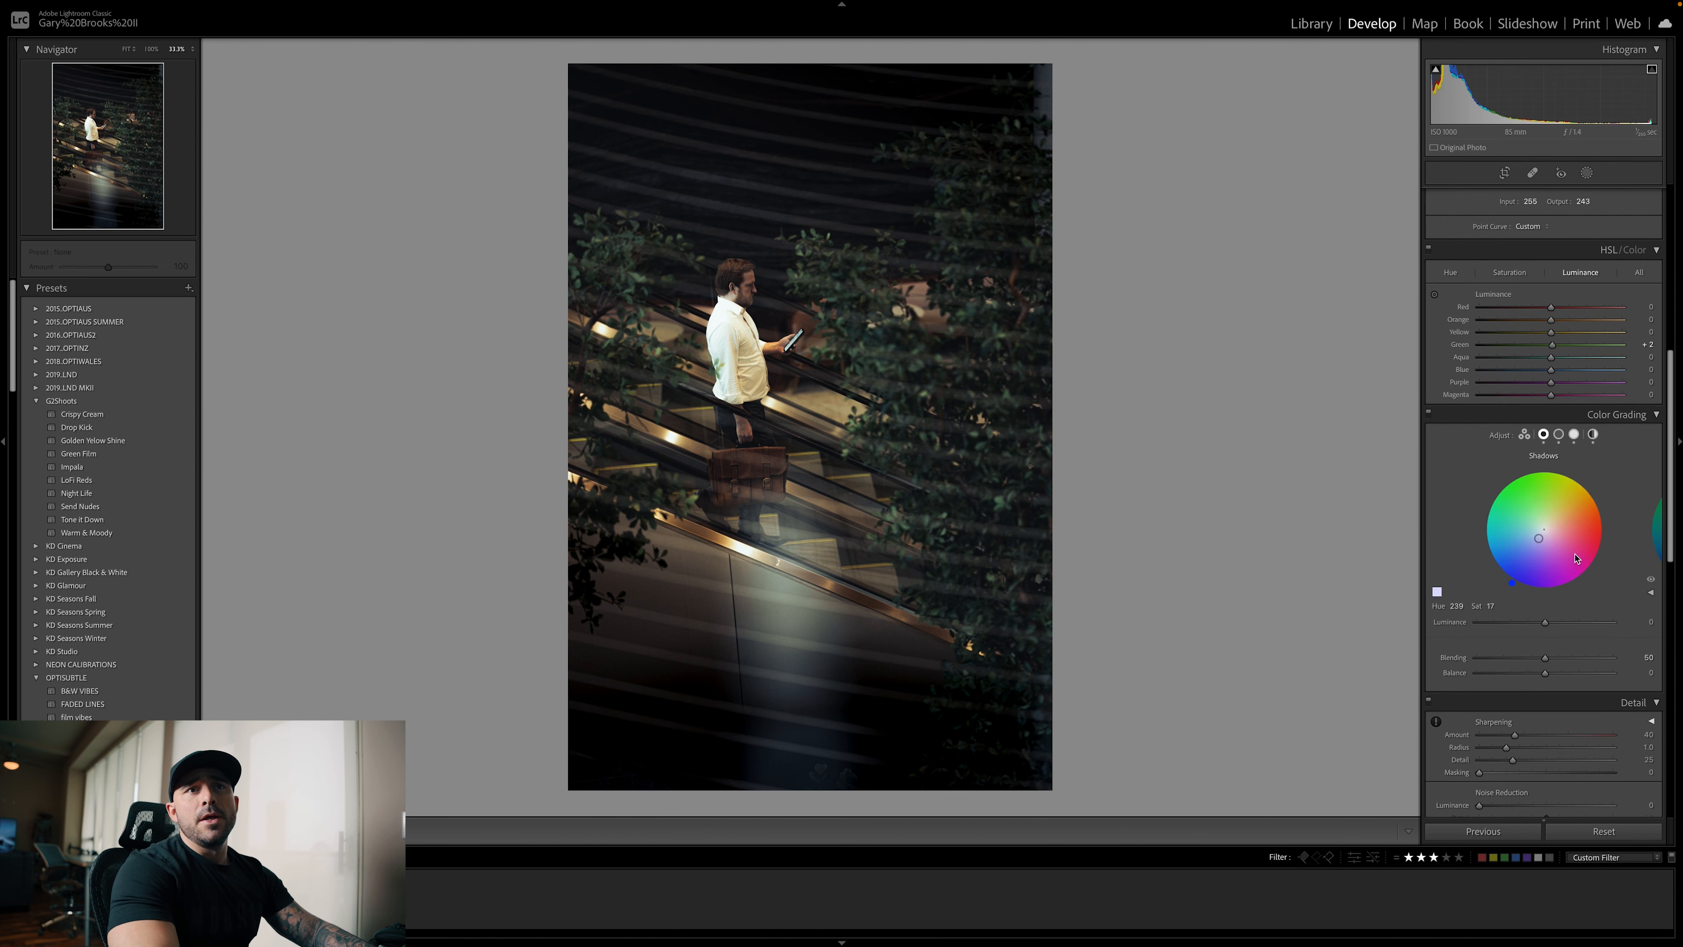
click(1509, 272)
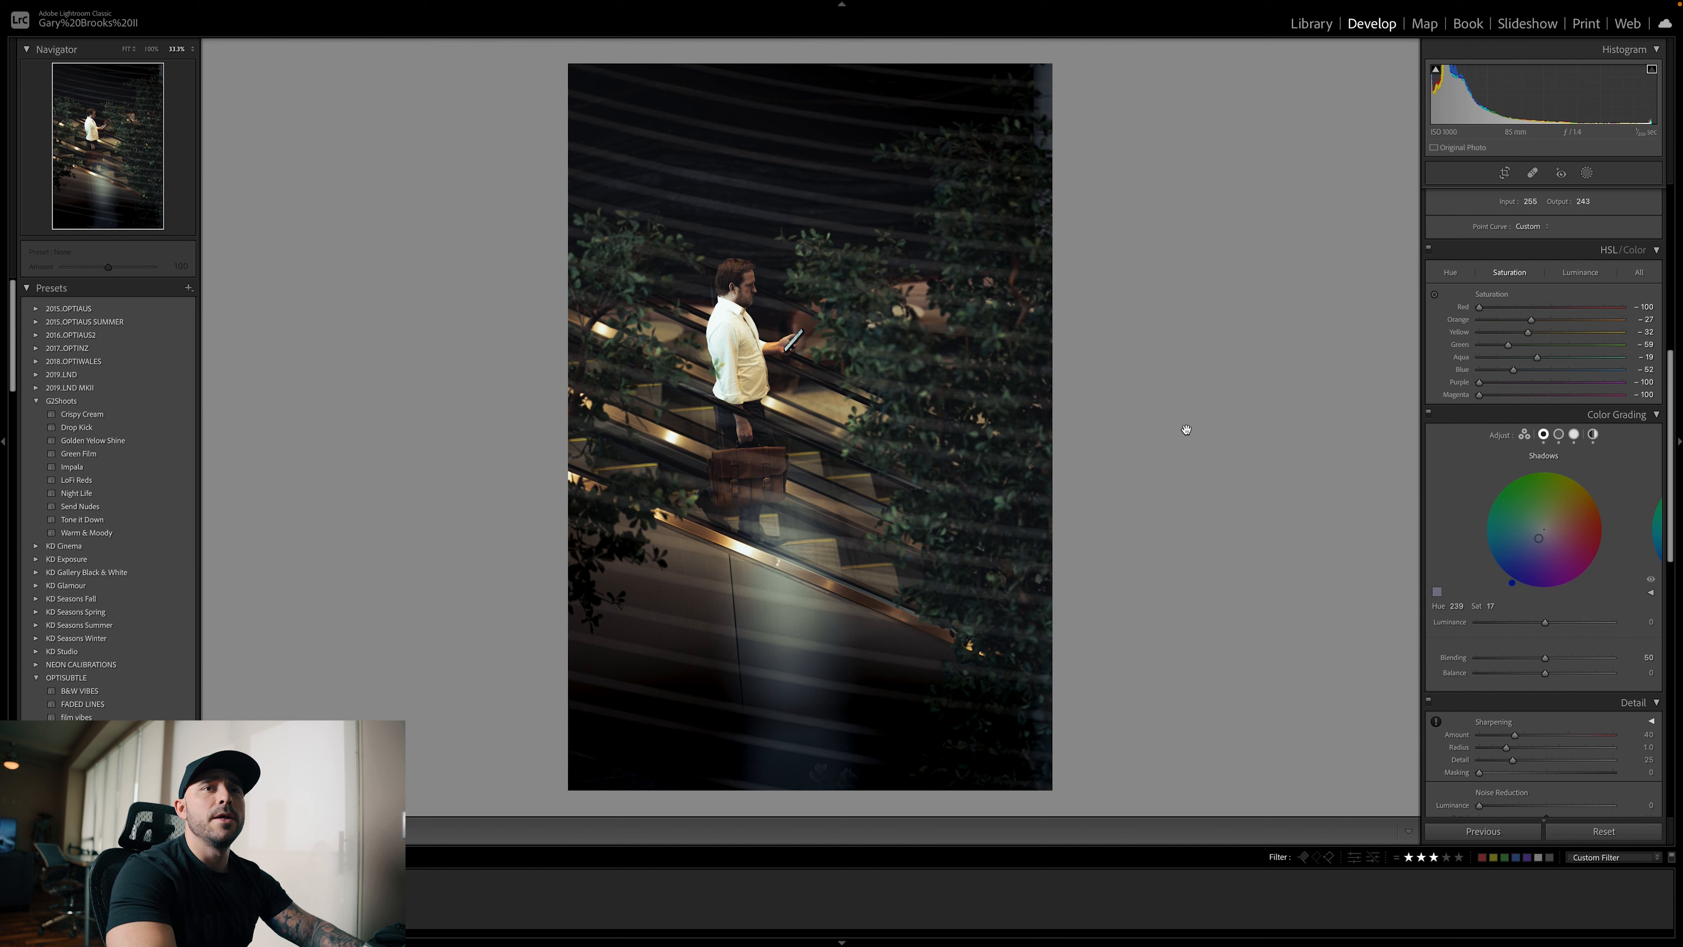
scroll(1555, 389, up, 6)
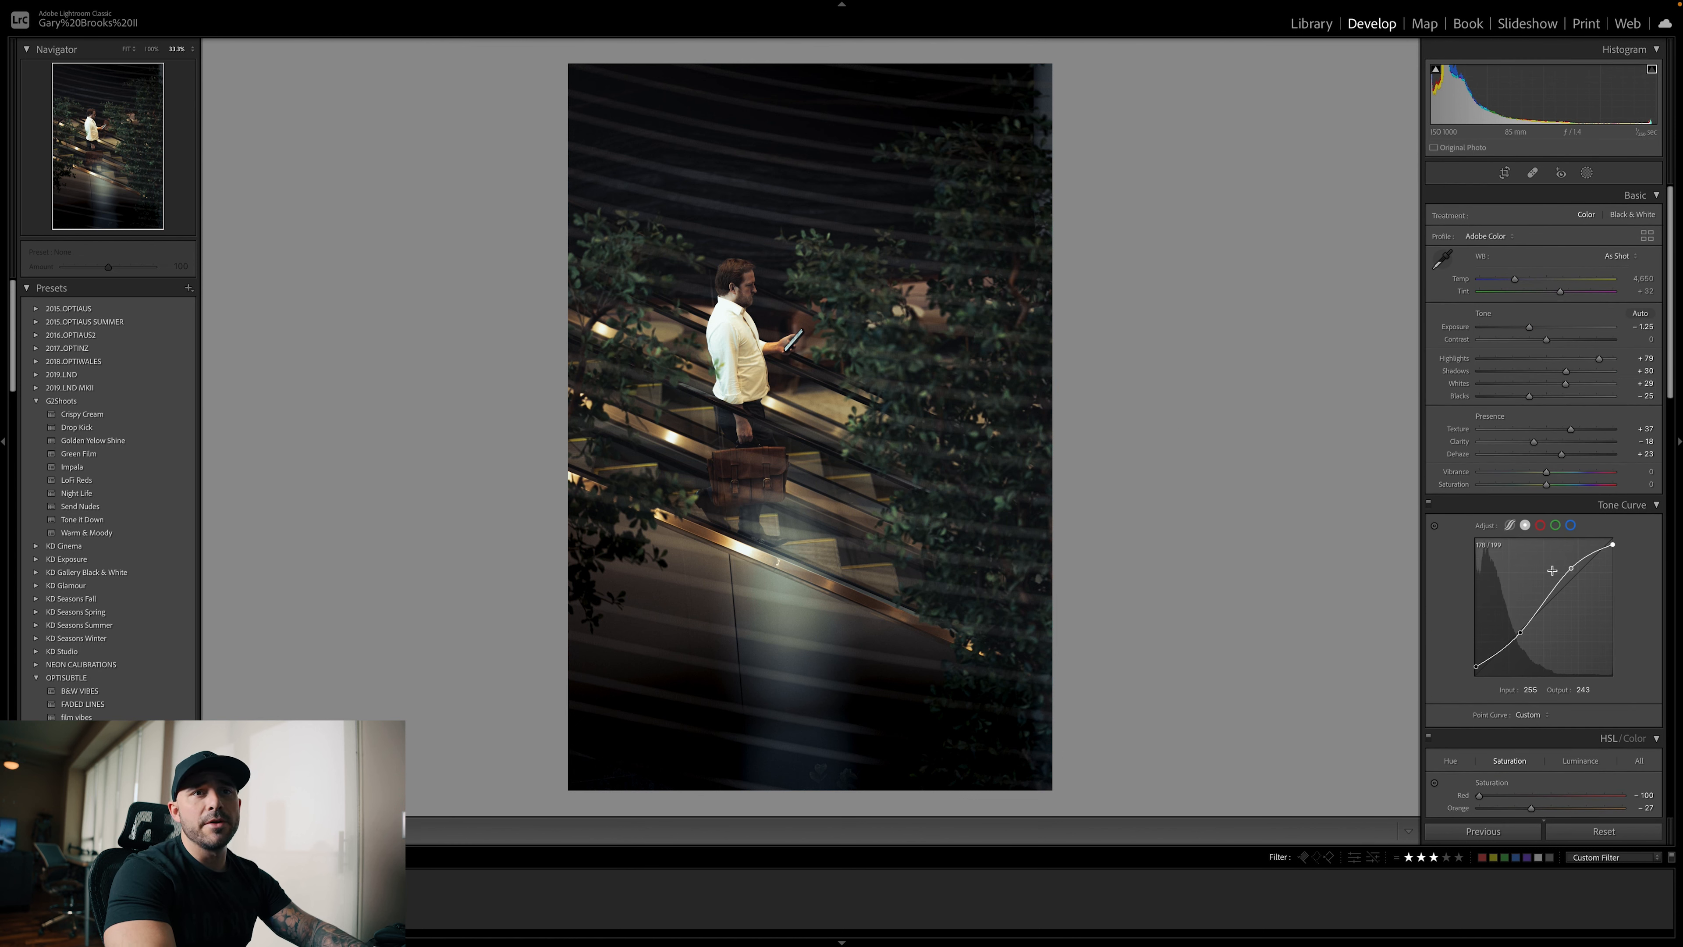
scroll(1577, 574, down, 3)
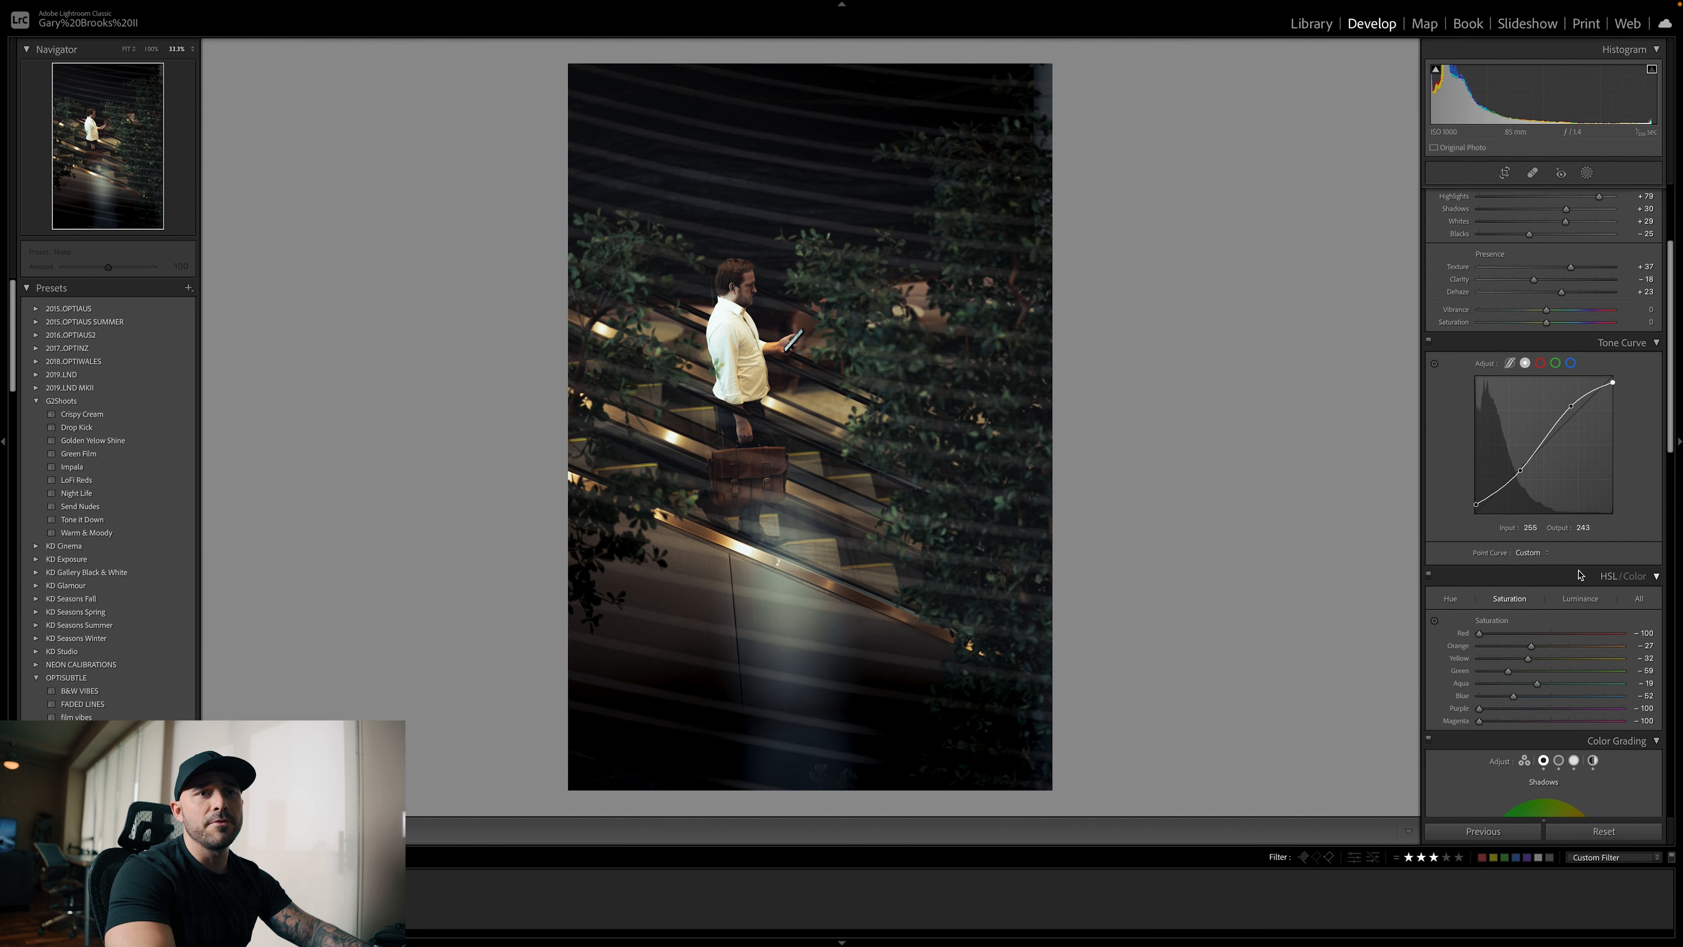
scroll(1579, 574, down, 4)
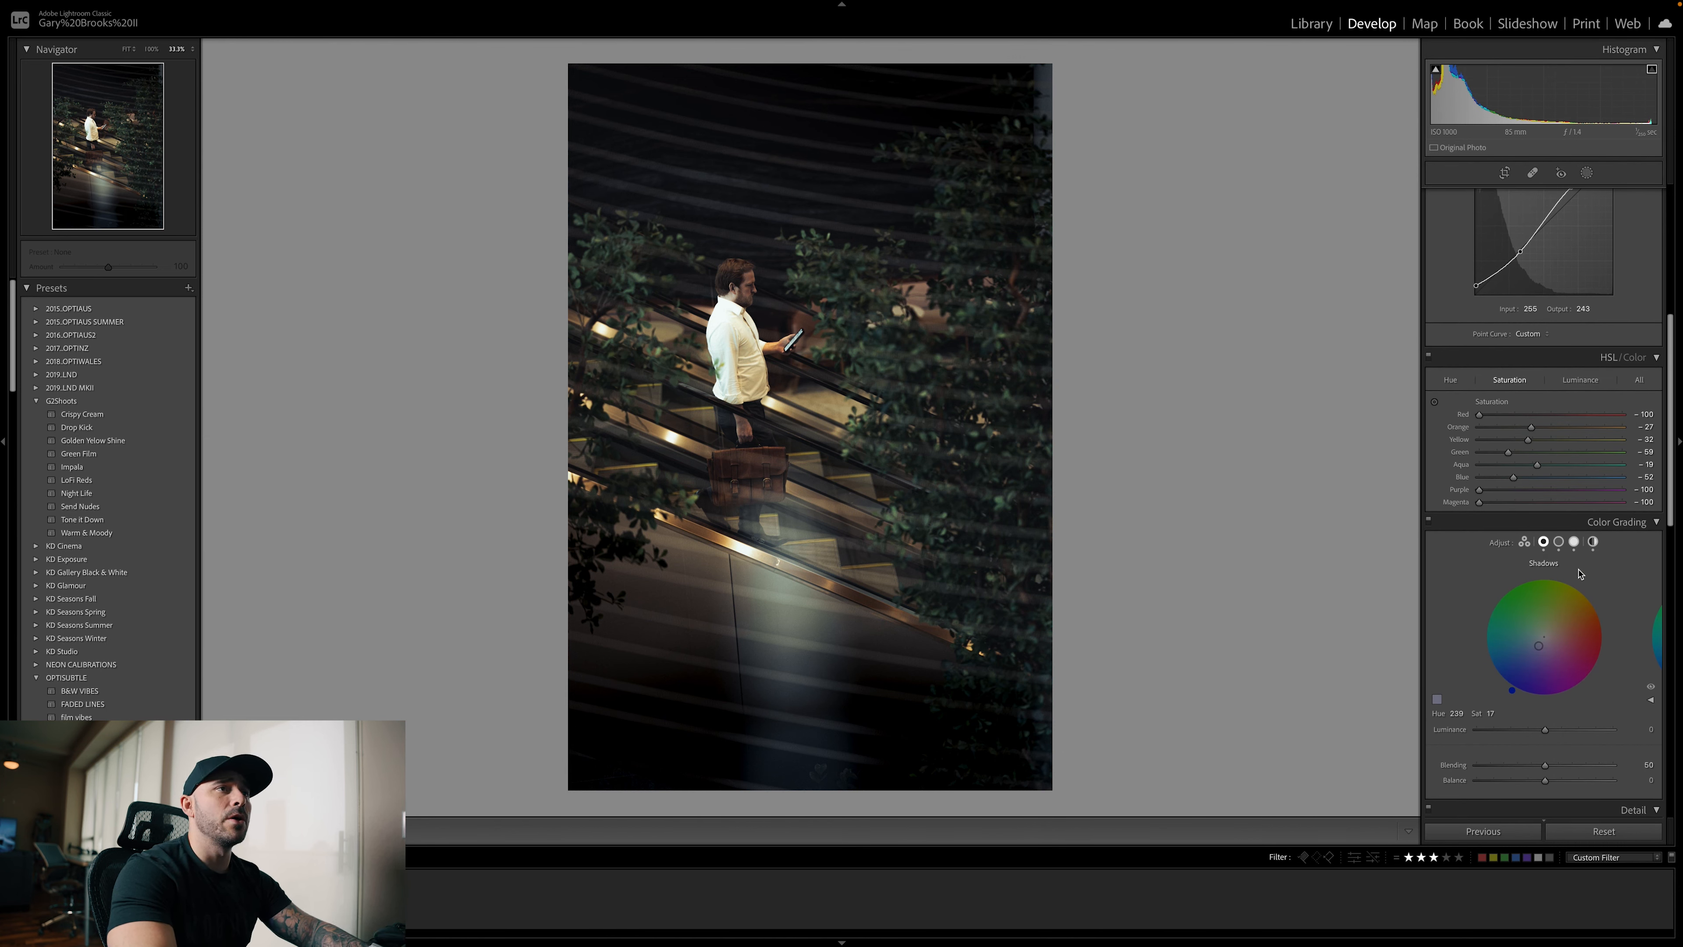
scroll(1564, 630, up, 1)
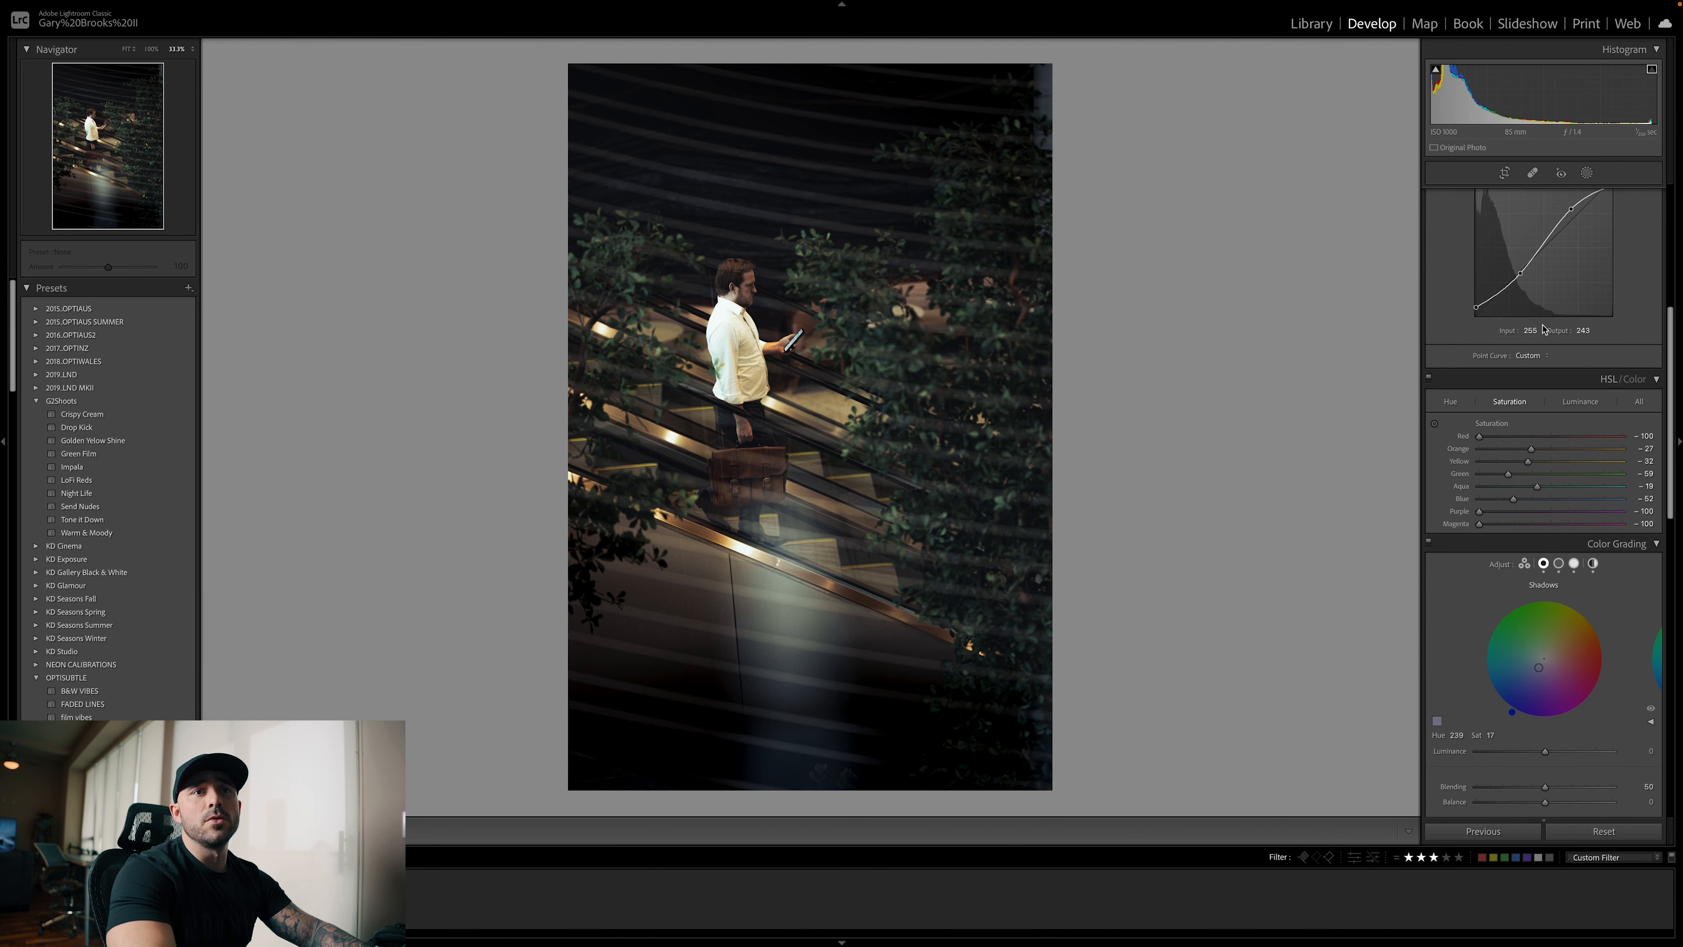
scroll(1561, 538, up, 2)
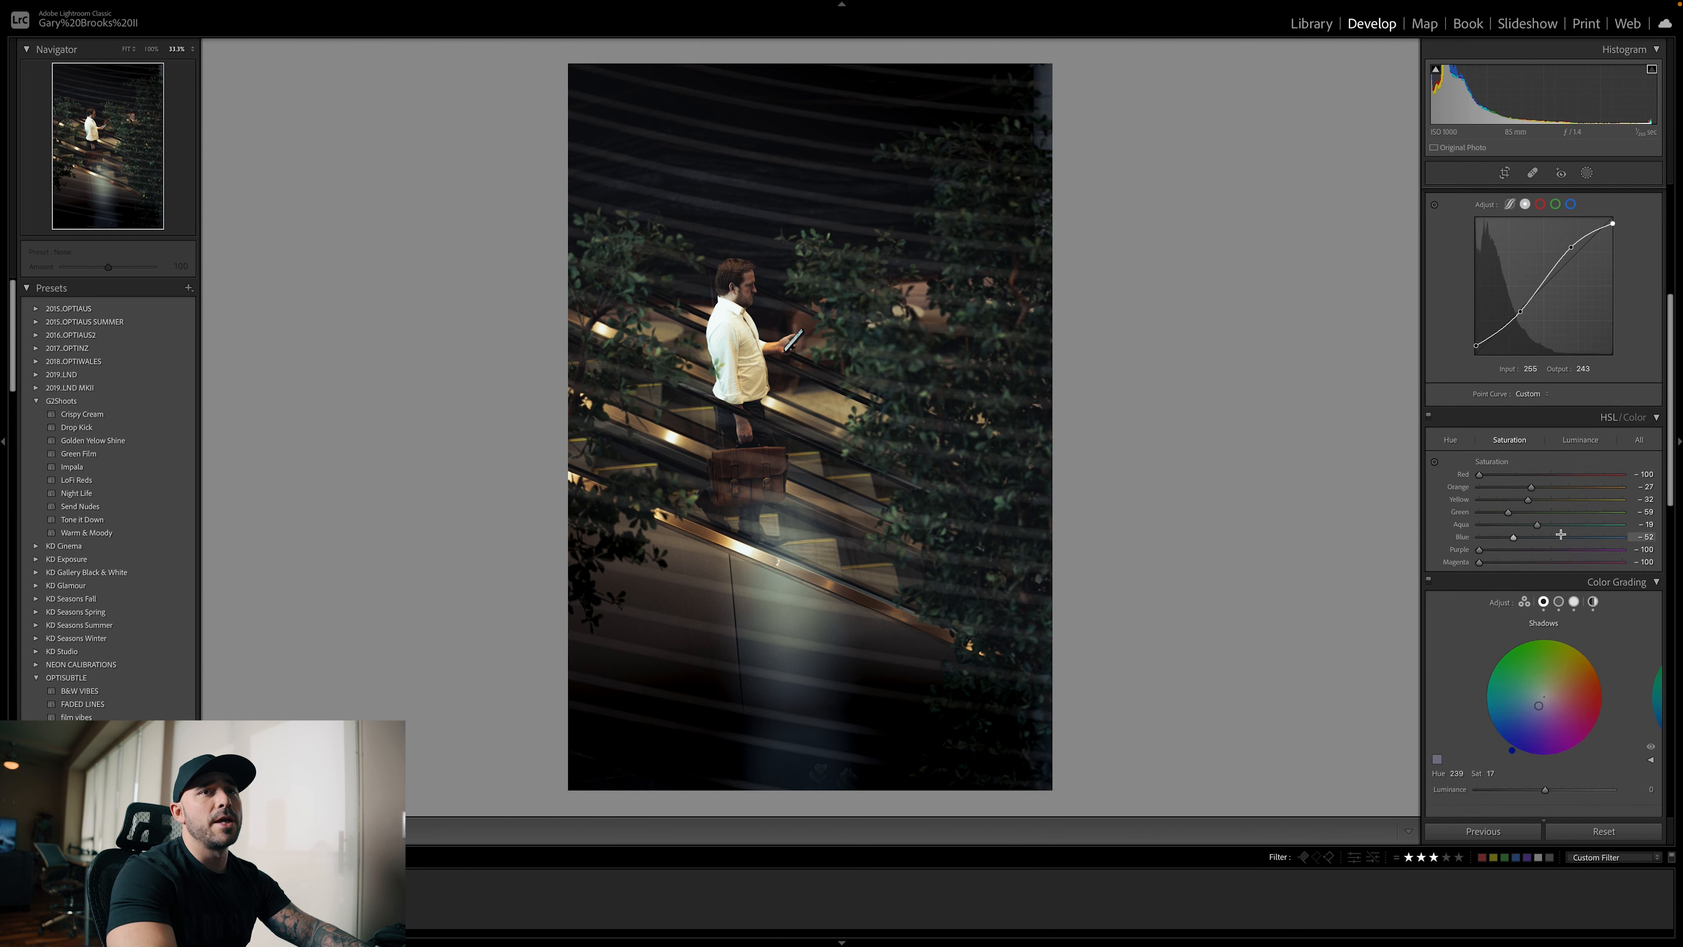
Lift the tone curve's black point to an output of about 38 for faded shadows and check the result against the original
scroll(1562, 538, up, 5)
mouse_move(1477, 525)
mouse_down()
mouse_move(1474, 489)
mouse_move(1475, 508)
mouse_up()
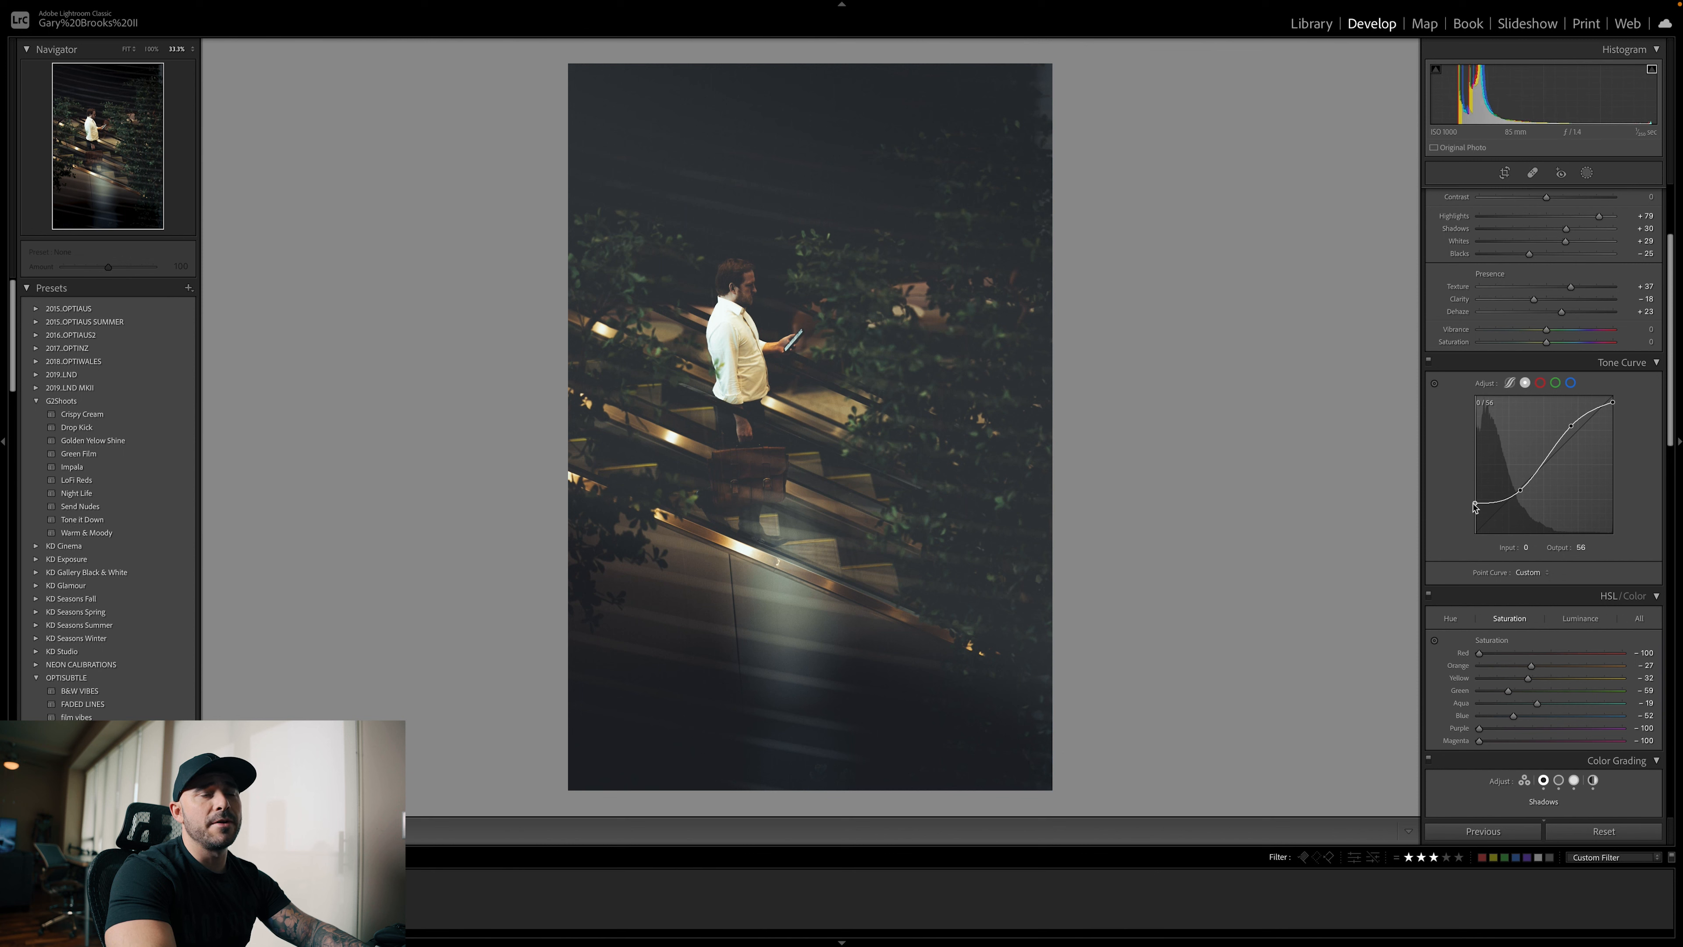
drag(1475, 510, 1475, 517)
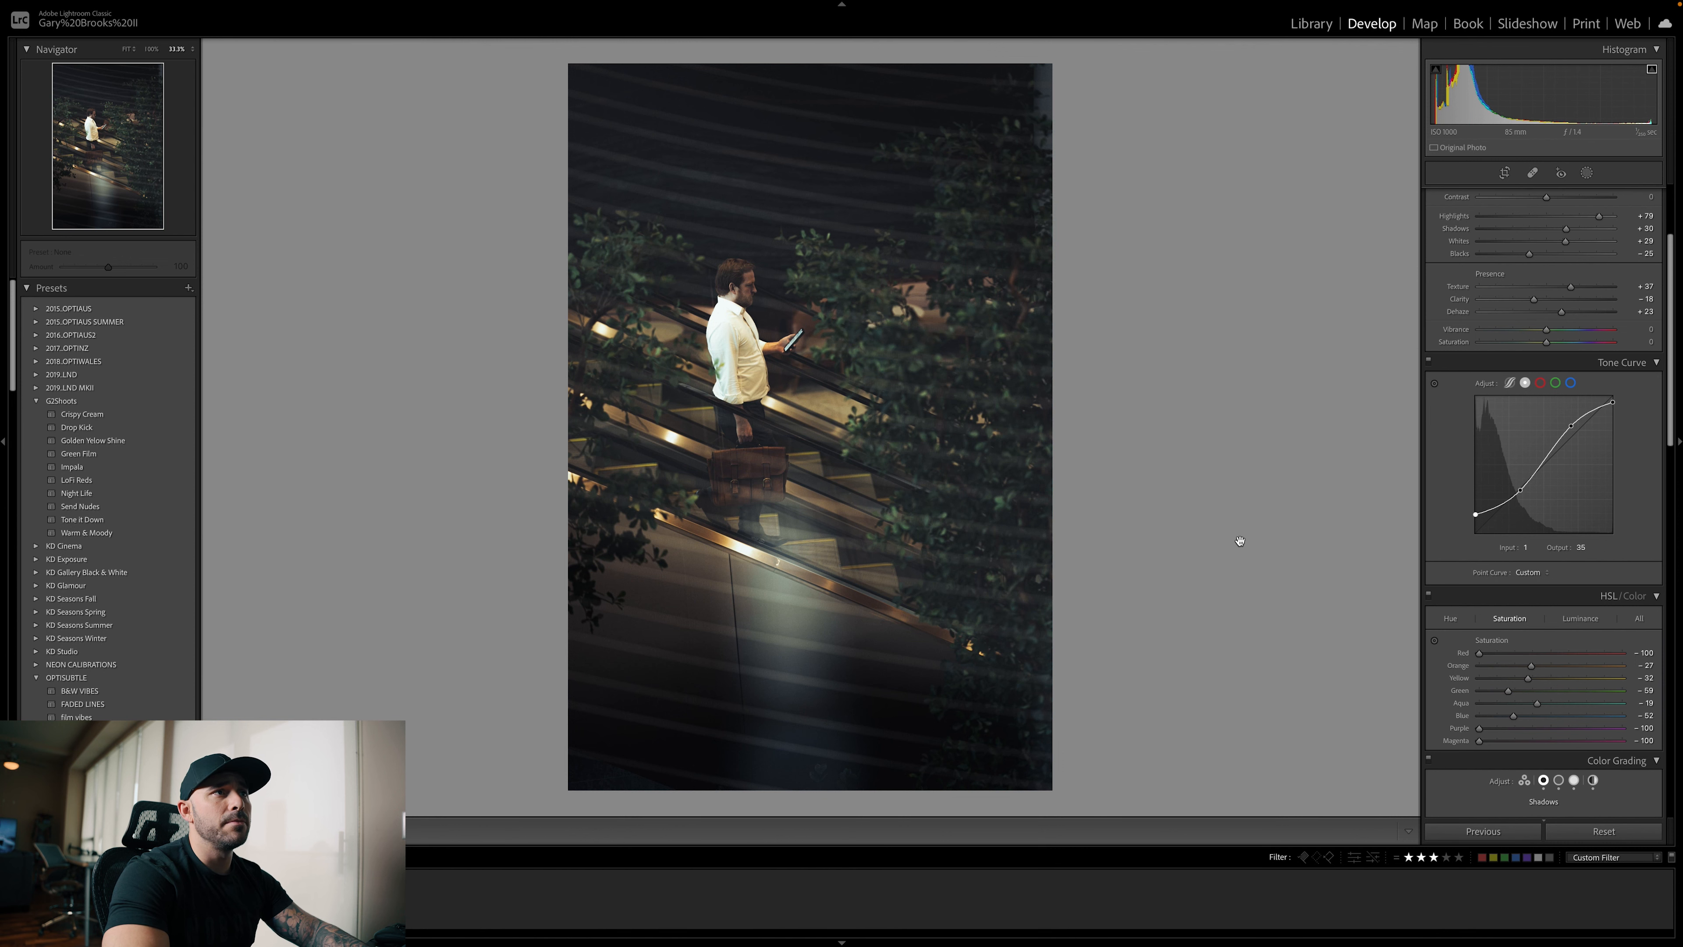
key(backslash)
key(backslash)
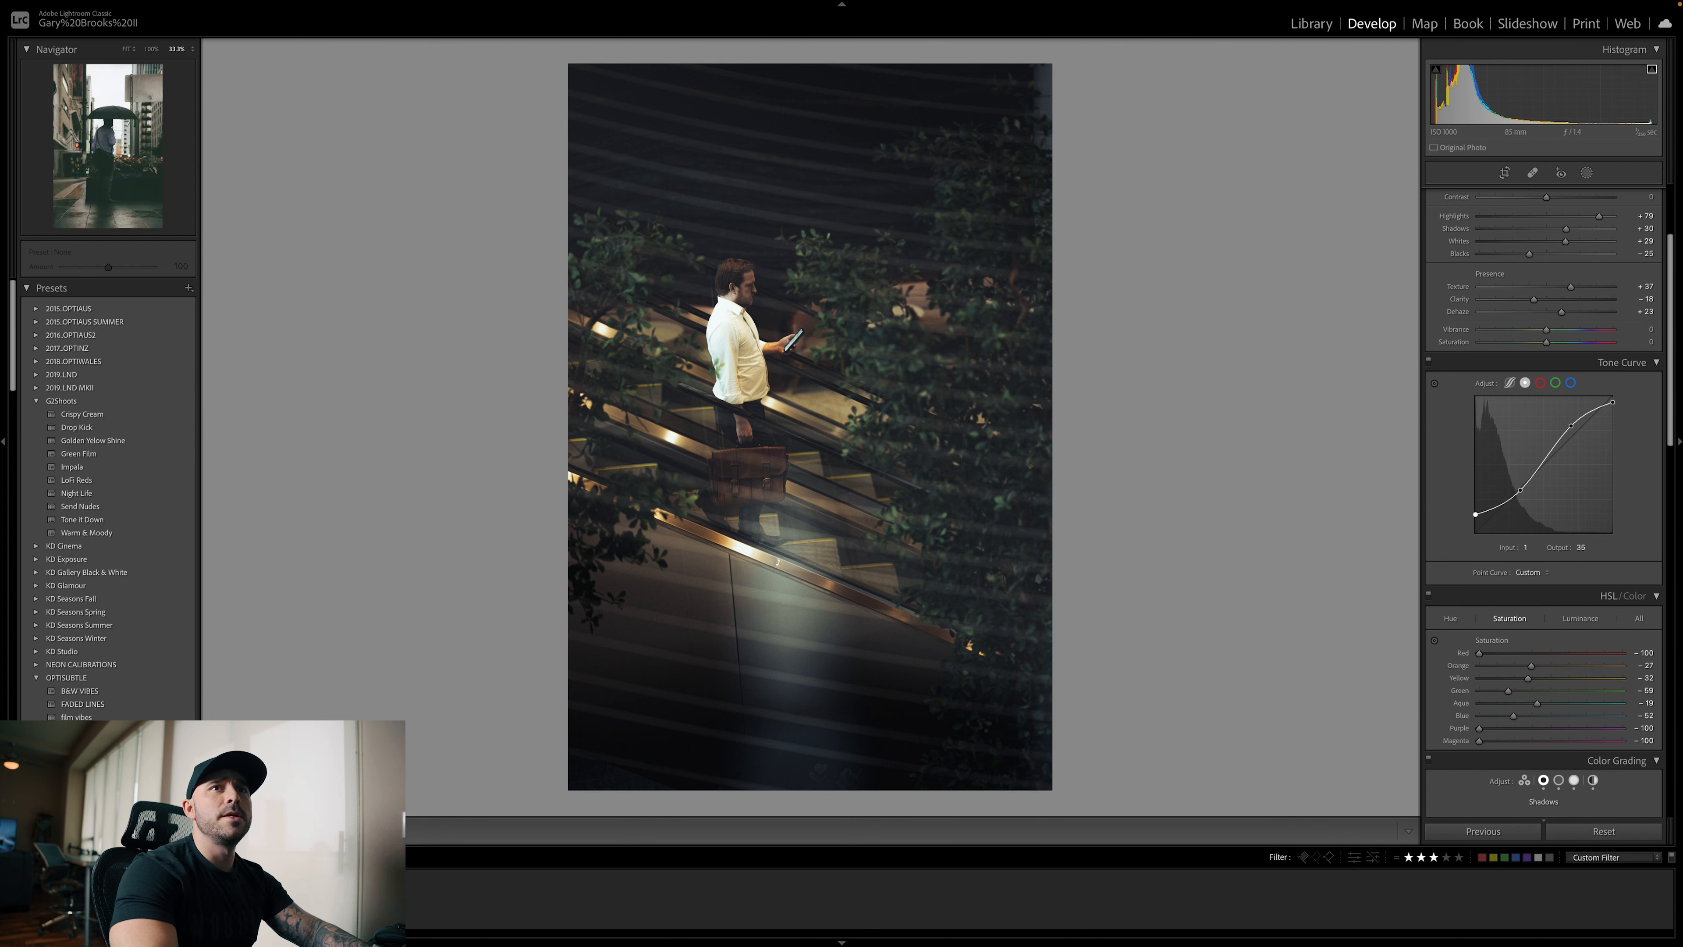
Open the photo of the man under an umbrella and reset all its develop settings
click(886, 933)
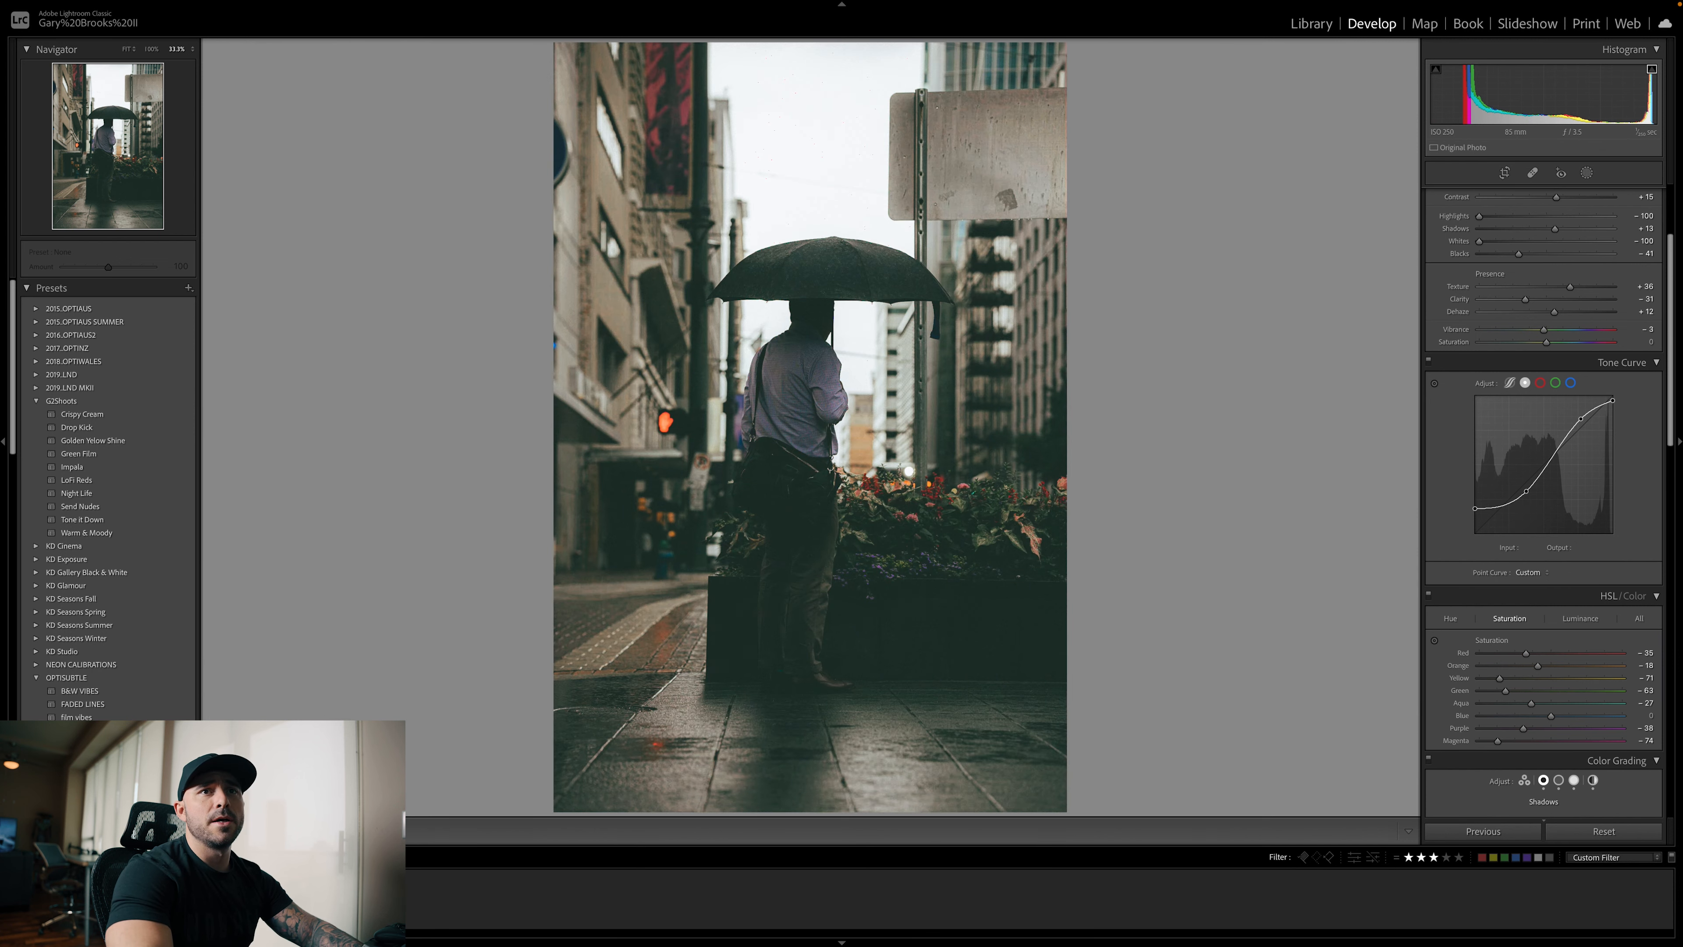
scroll(1563, 445, up, 5)
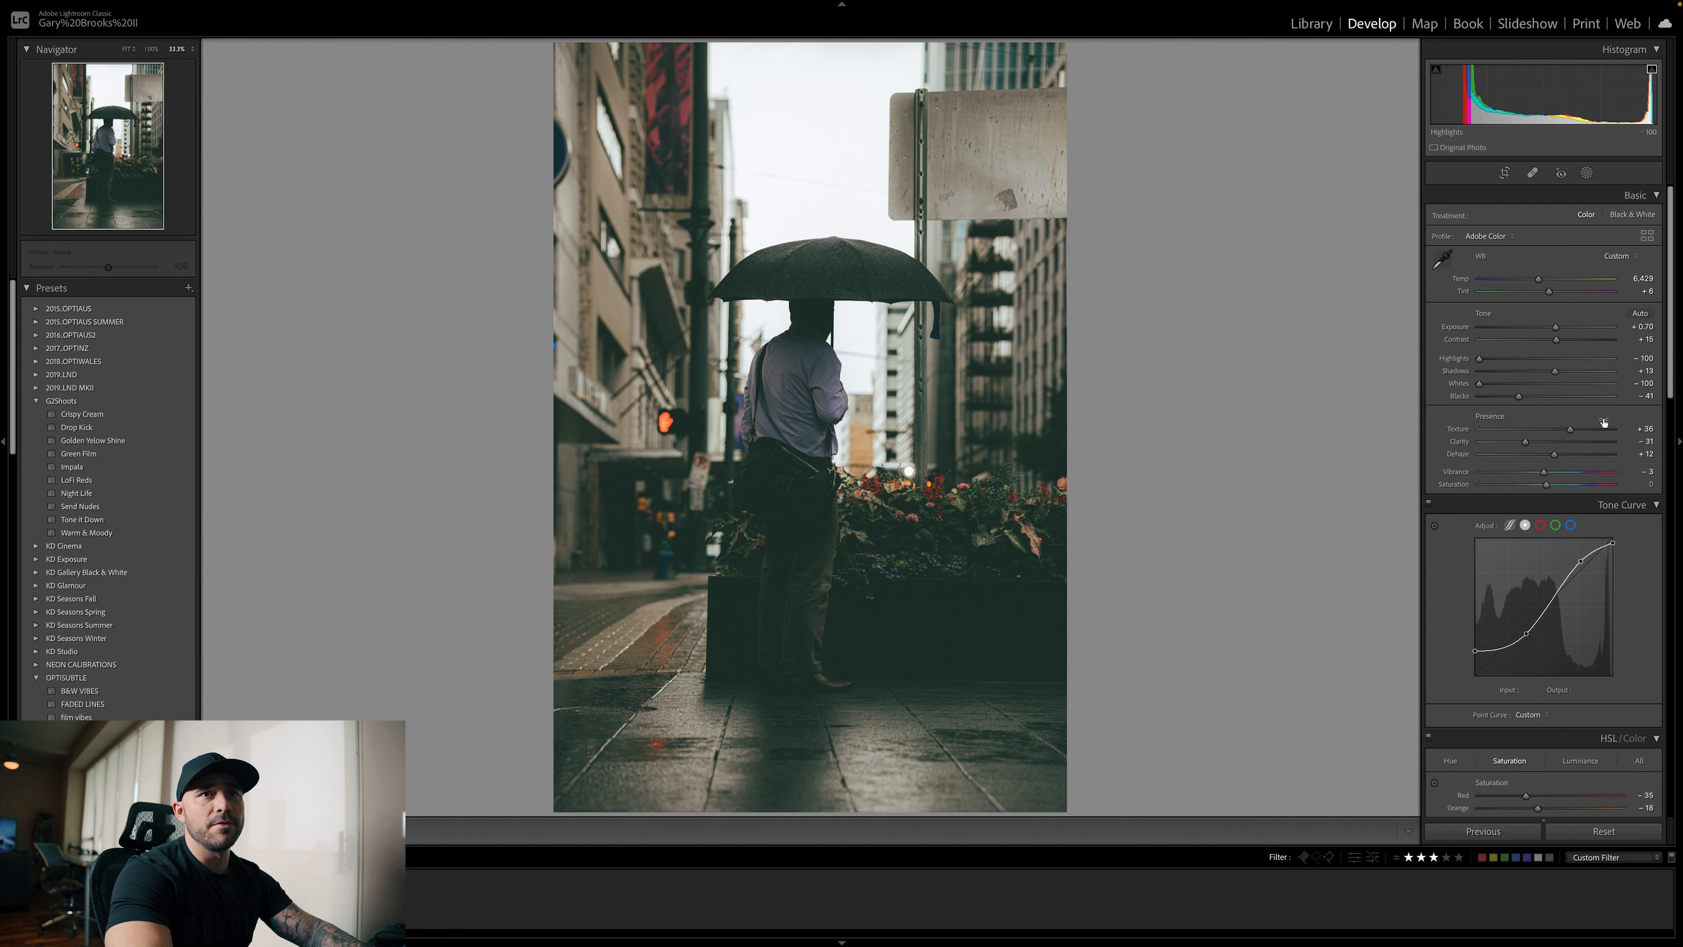
click(1618, 830)
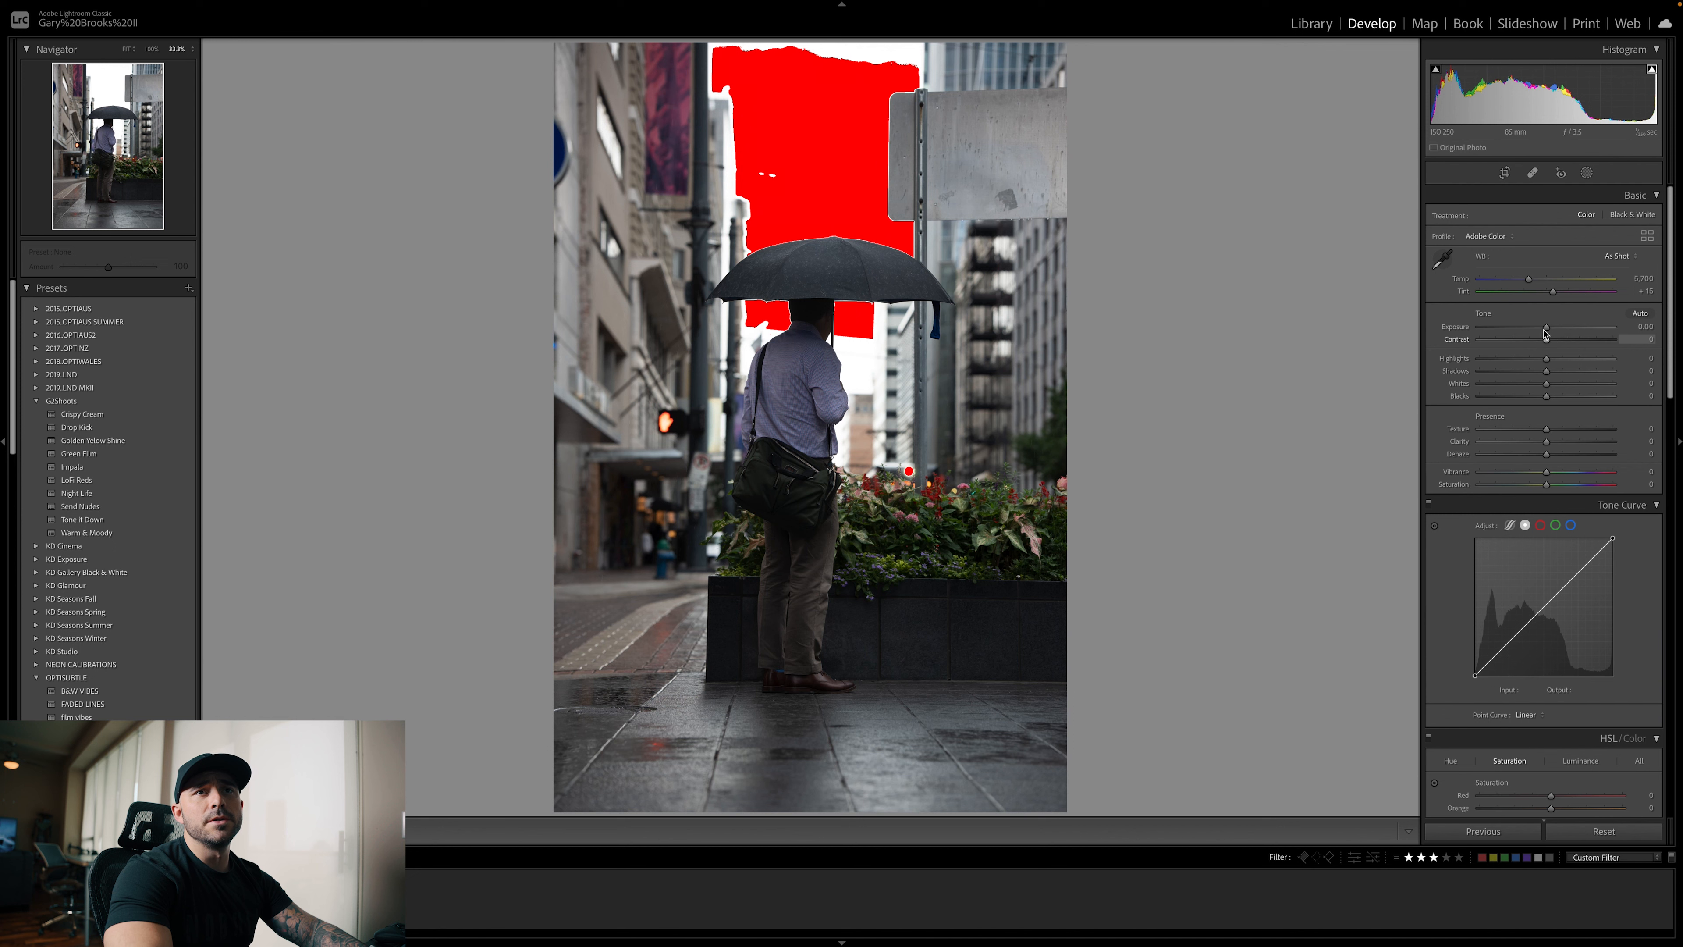
Set the umbrella photo's exposure to +1.20, highlights −100, whites −100, shadows −40 and blacks −45
drag(1548, 331, 1561, 331)
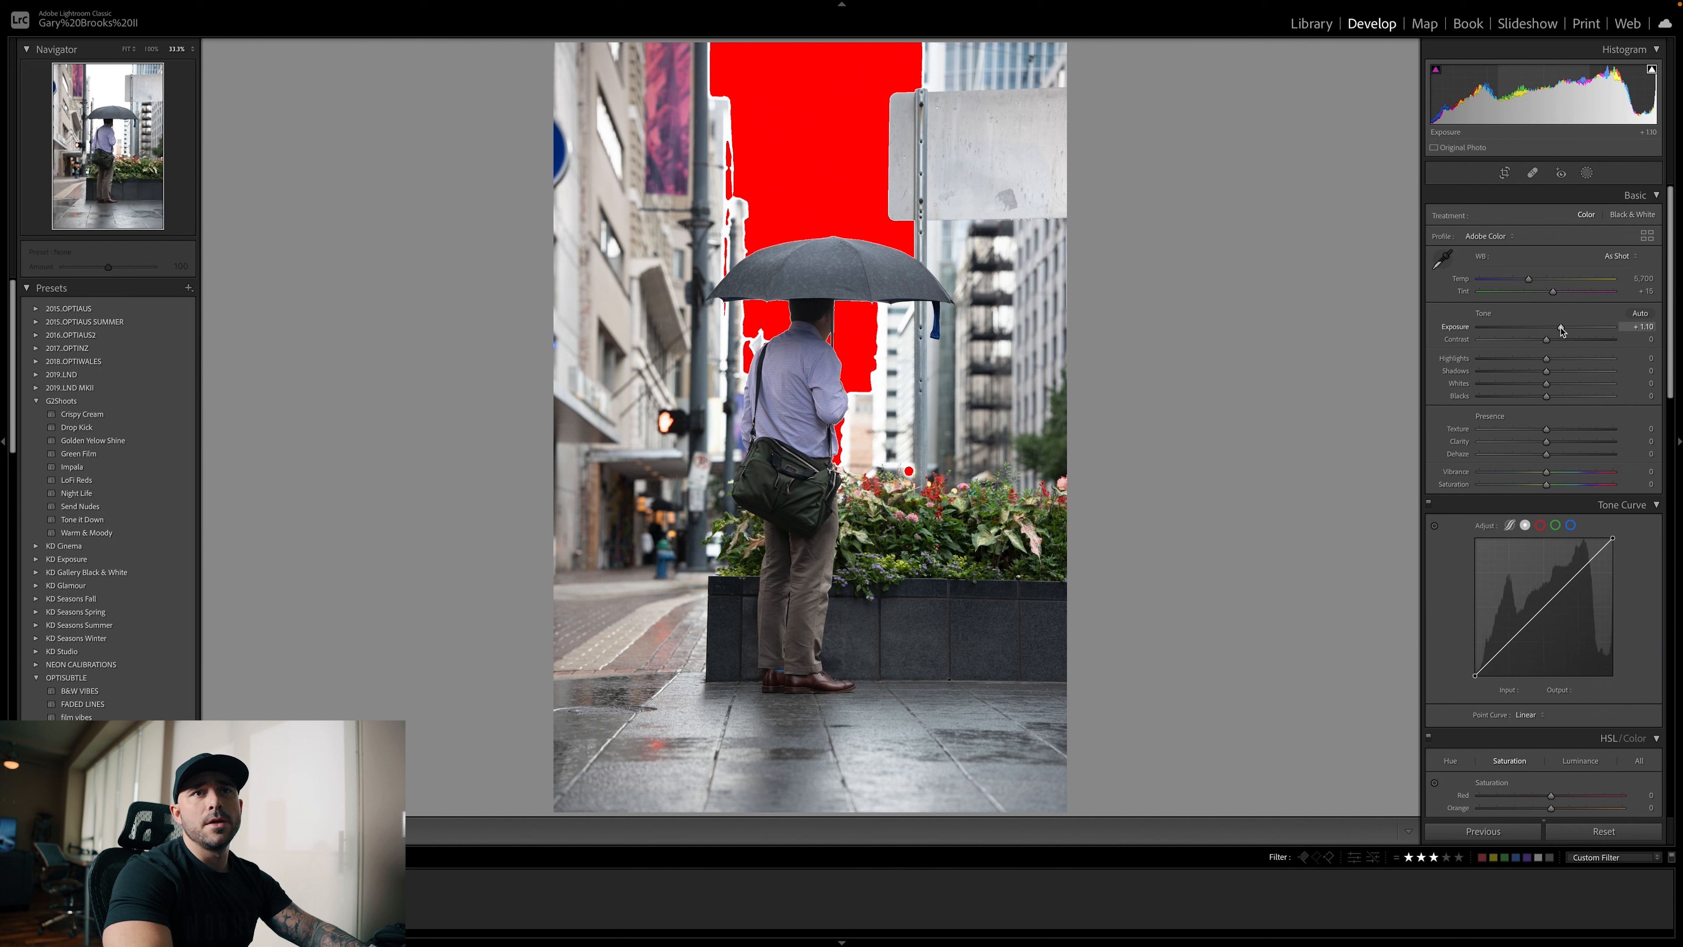
drag(1561, 331, 1563, 331)
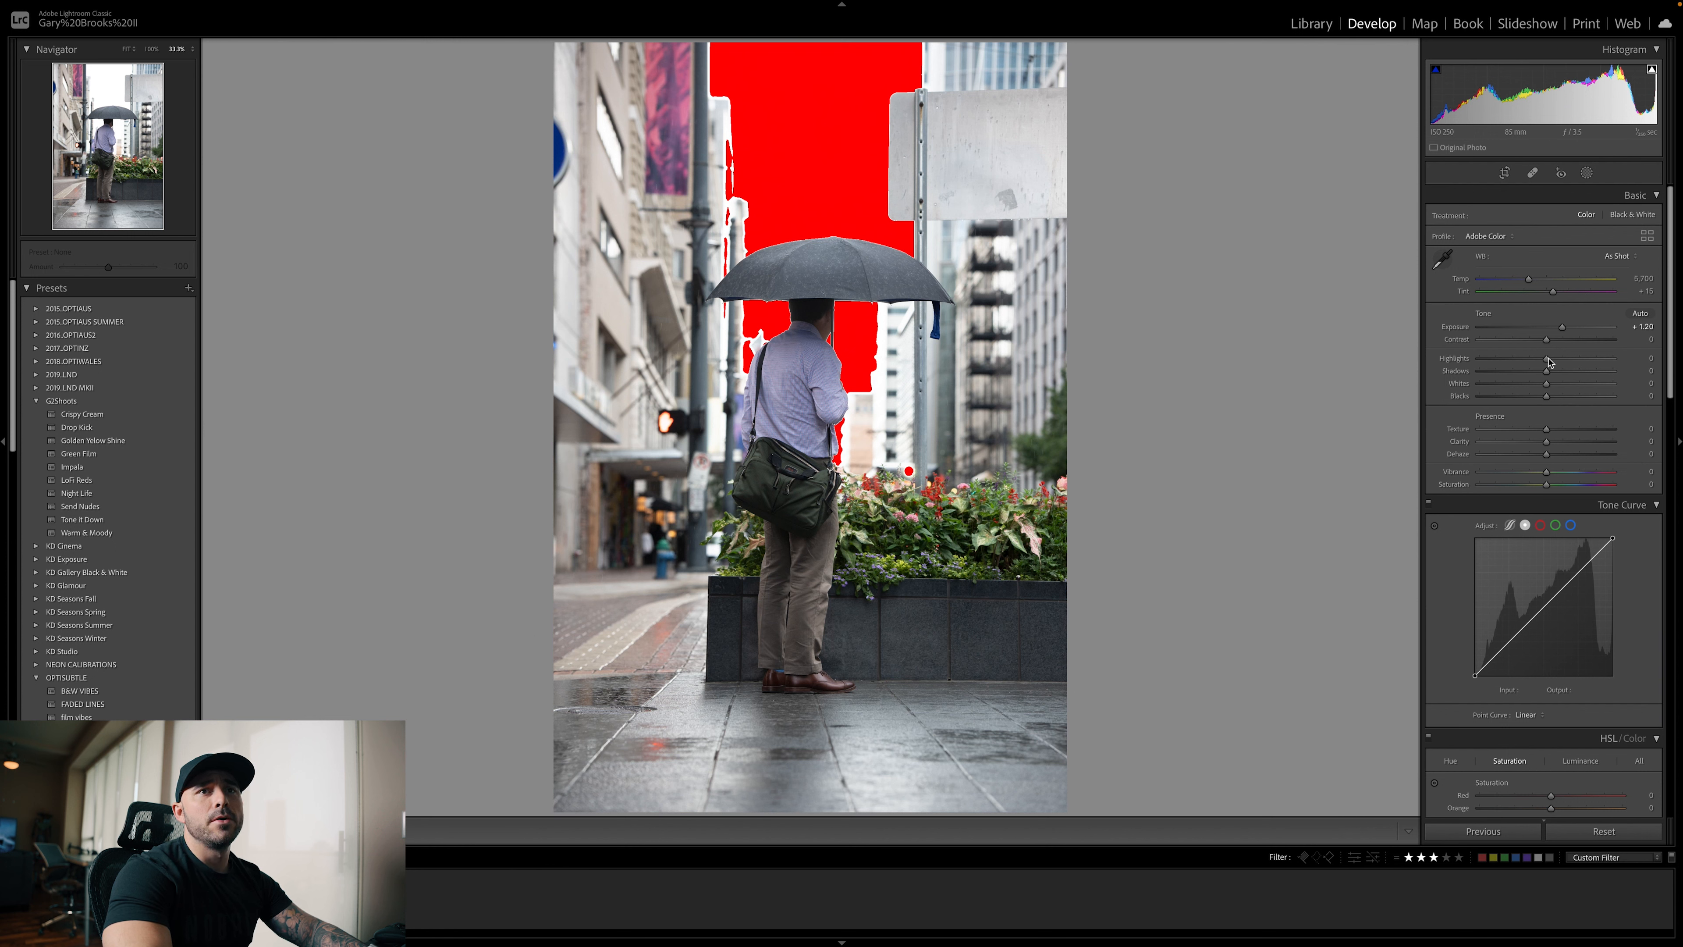
drag(1547, 358, 1472, 360)
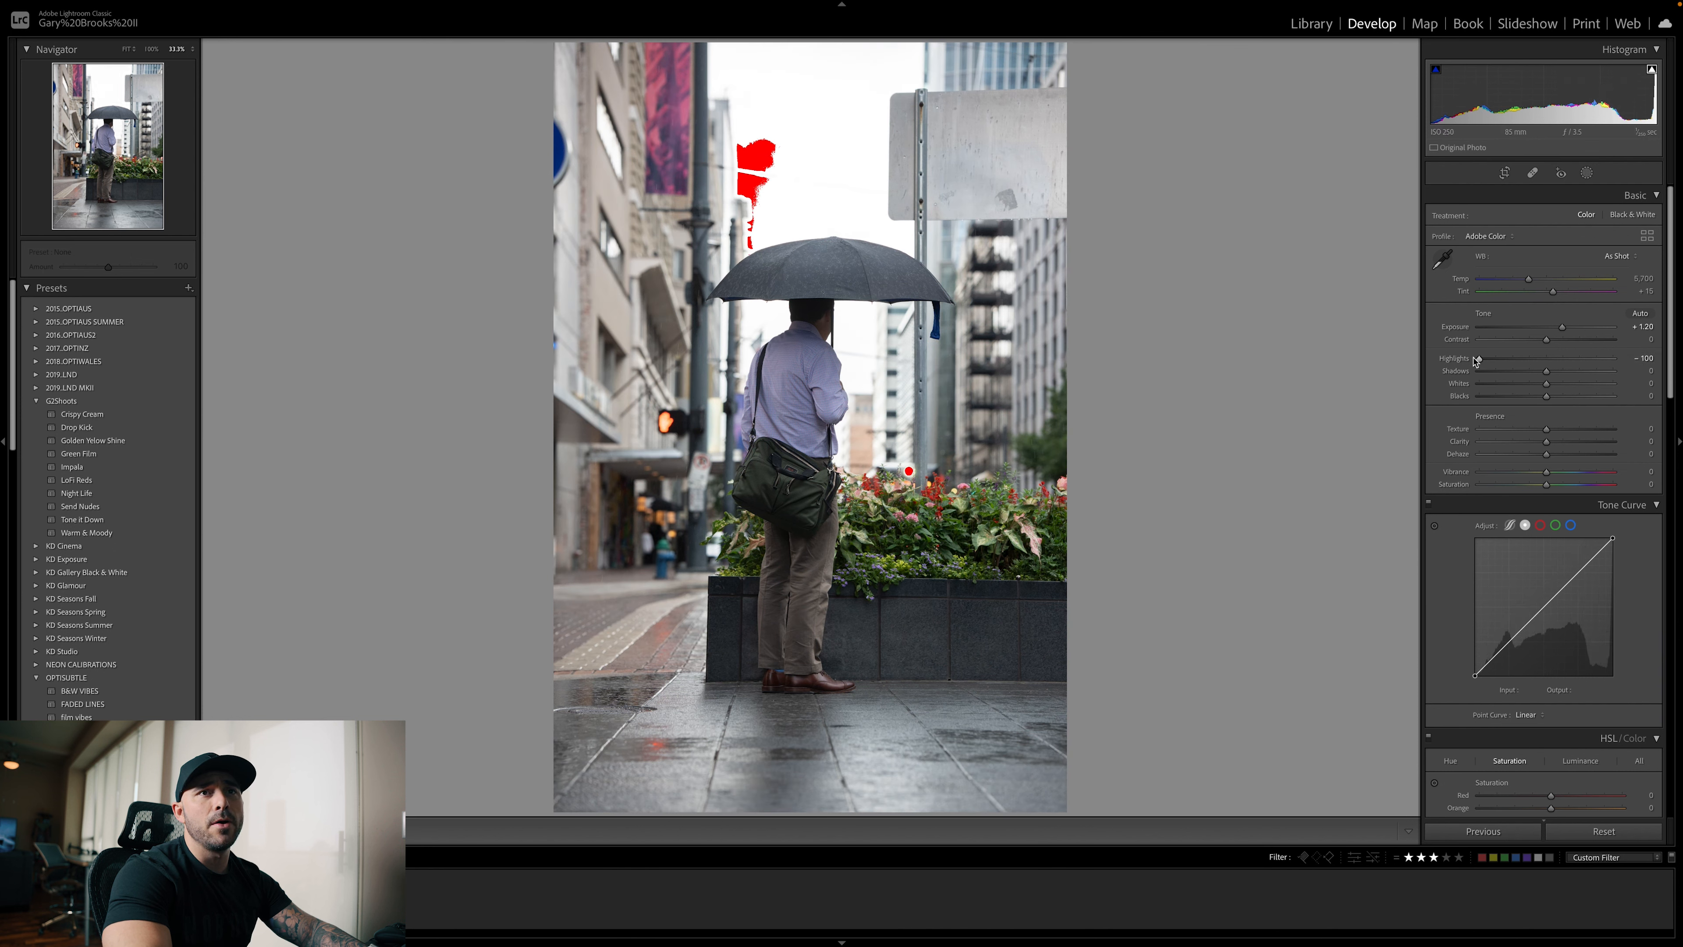
drag(1546, 384, 1454, 389)
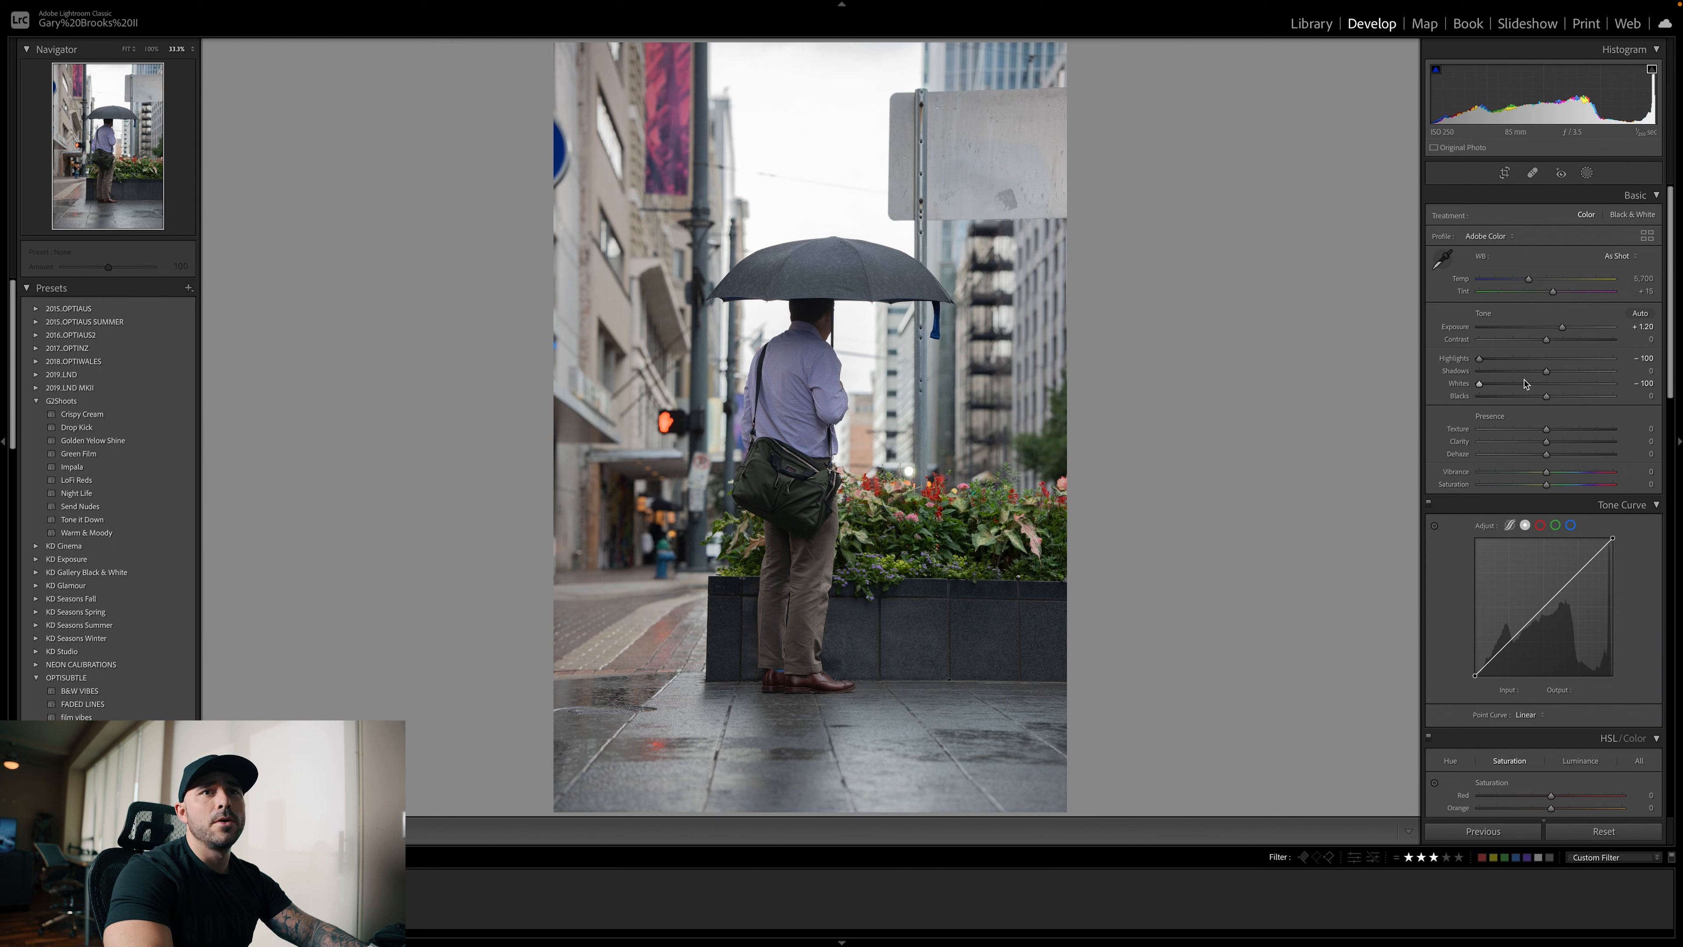
drag(1546, 371, 1521, 376)
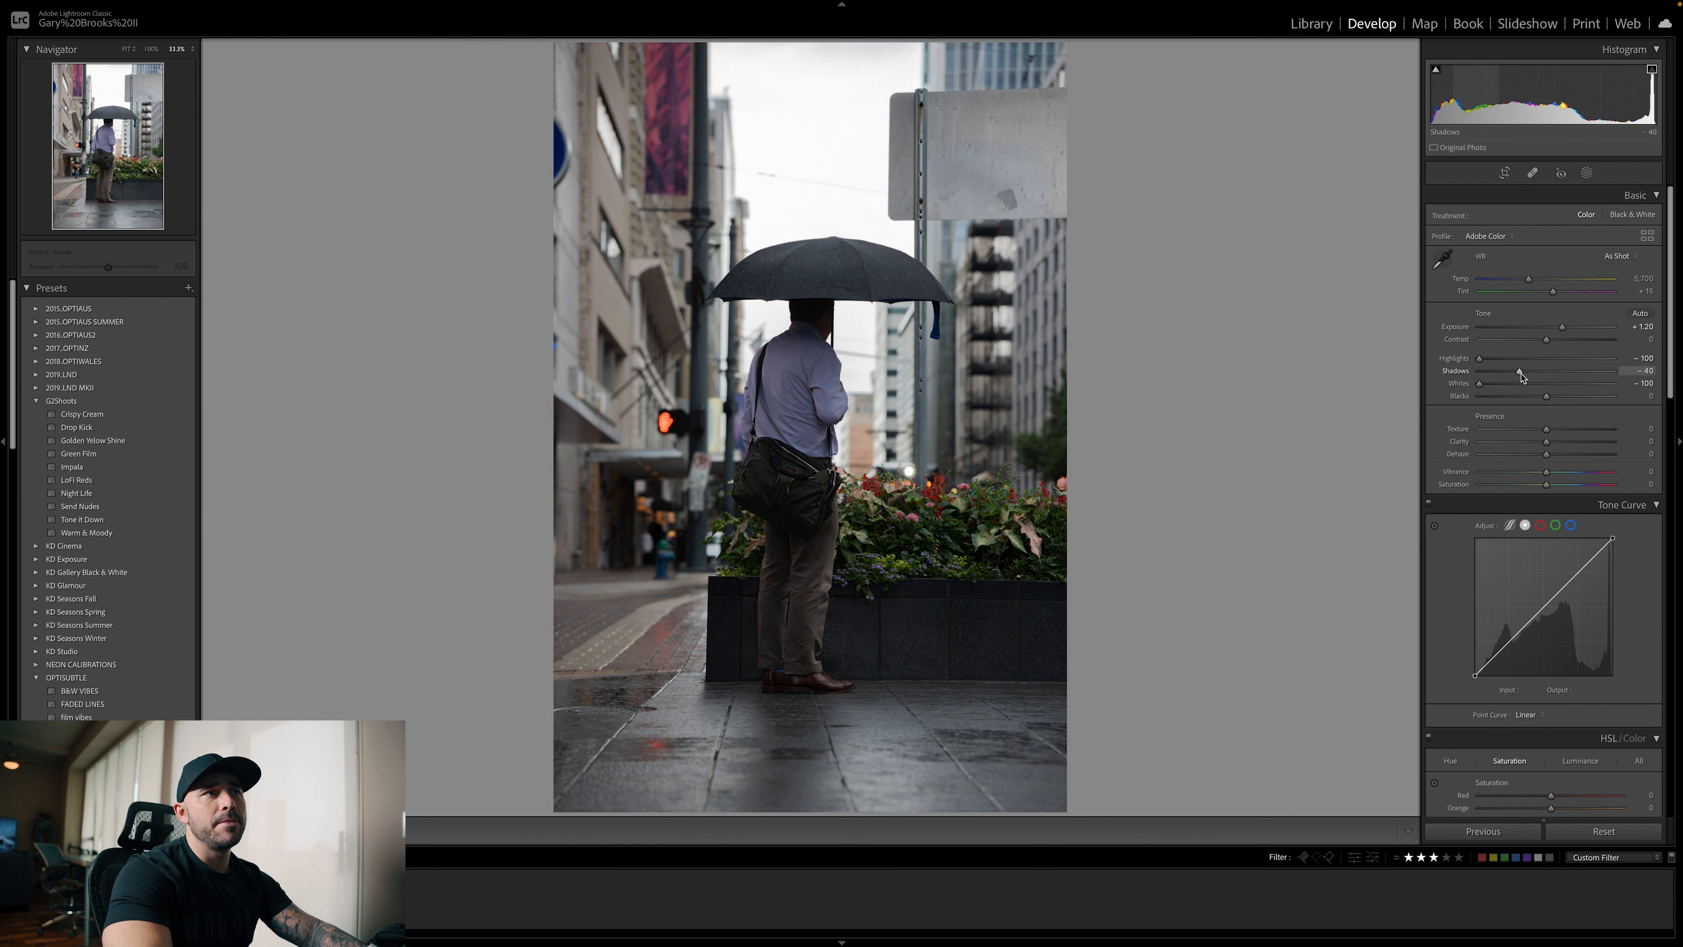
drag(1546, 396, 1515, 399)
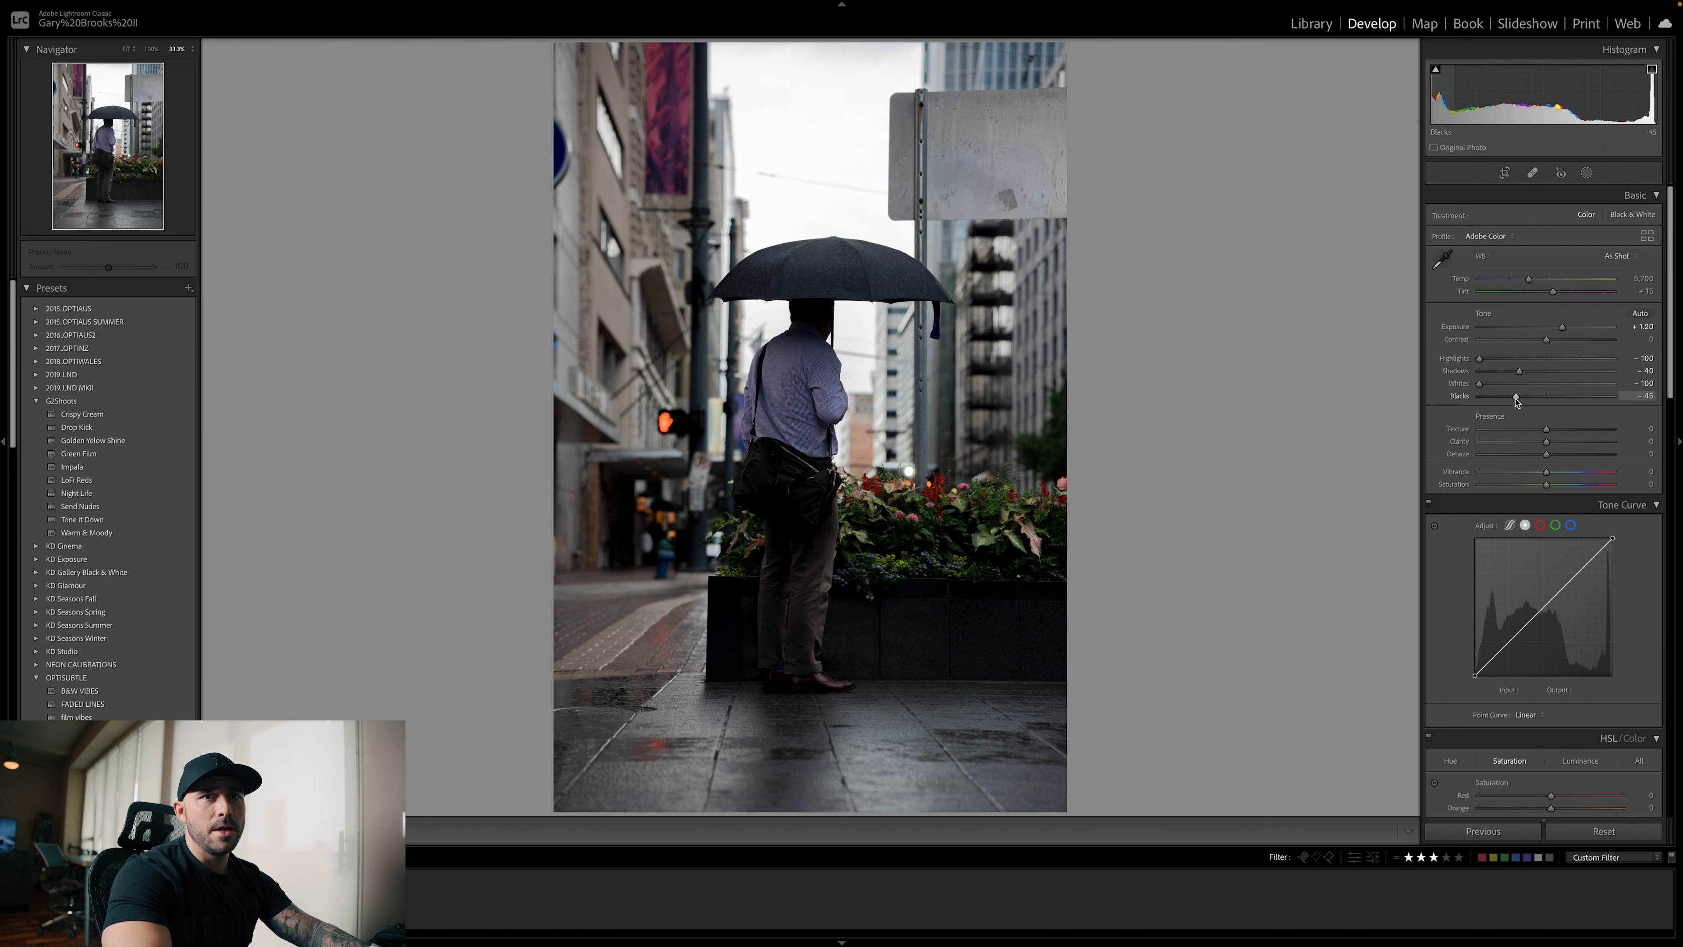
Shape the tone curve into a faded S with points at 0/18, 76/69, 174/205 and 255/243
scroll(1521, 398, down, 1)
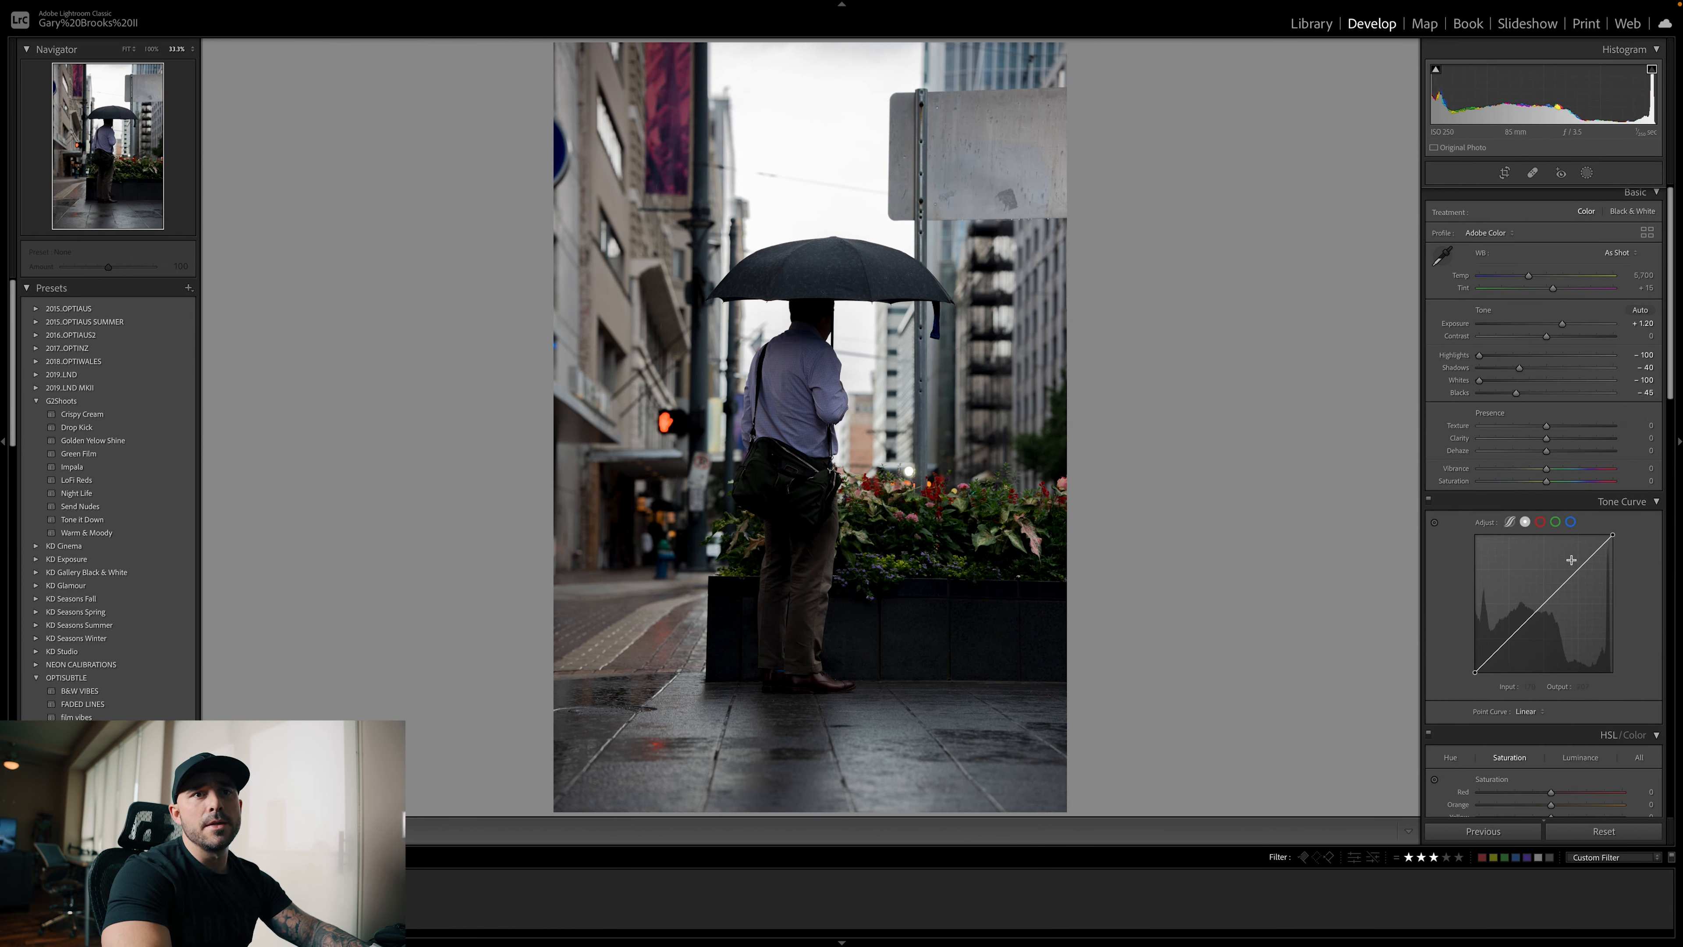
drag(1579, 568, 1569, 562)
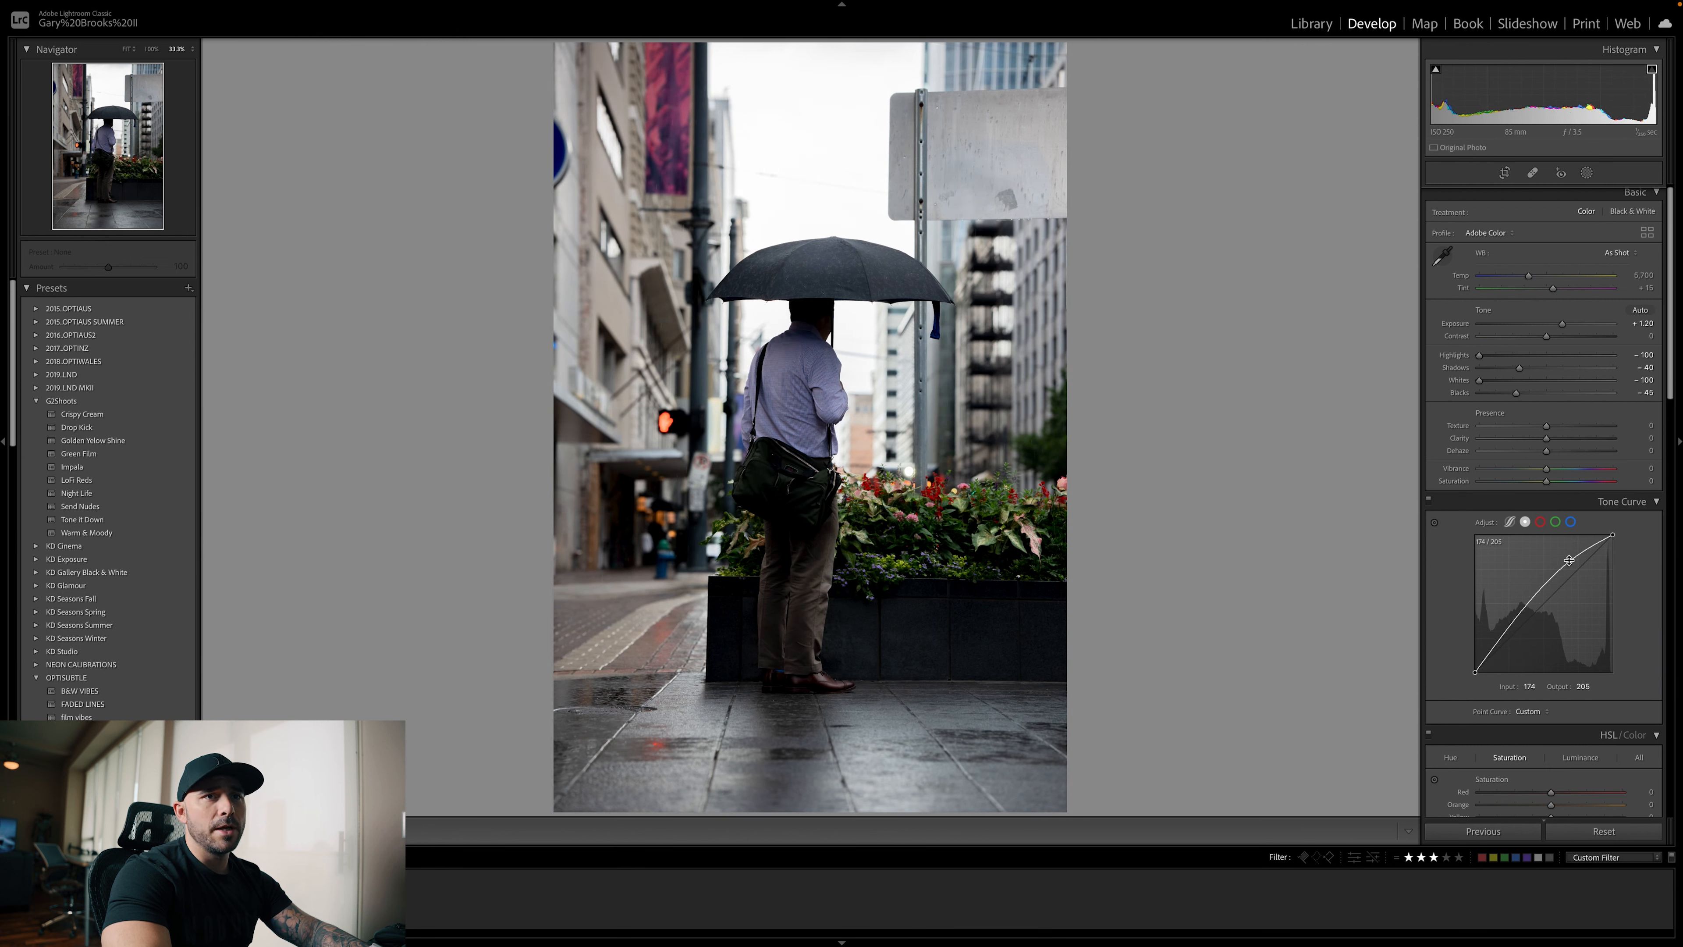
drag(1512, 627, 1518, 641)
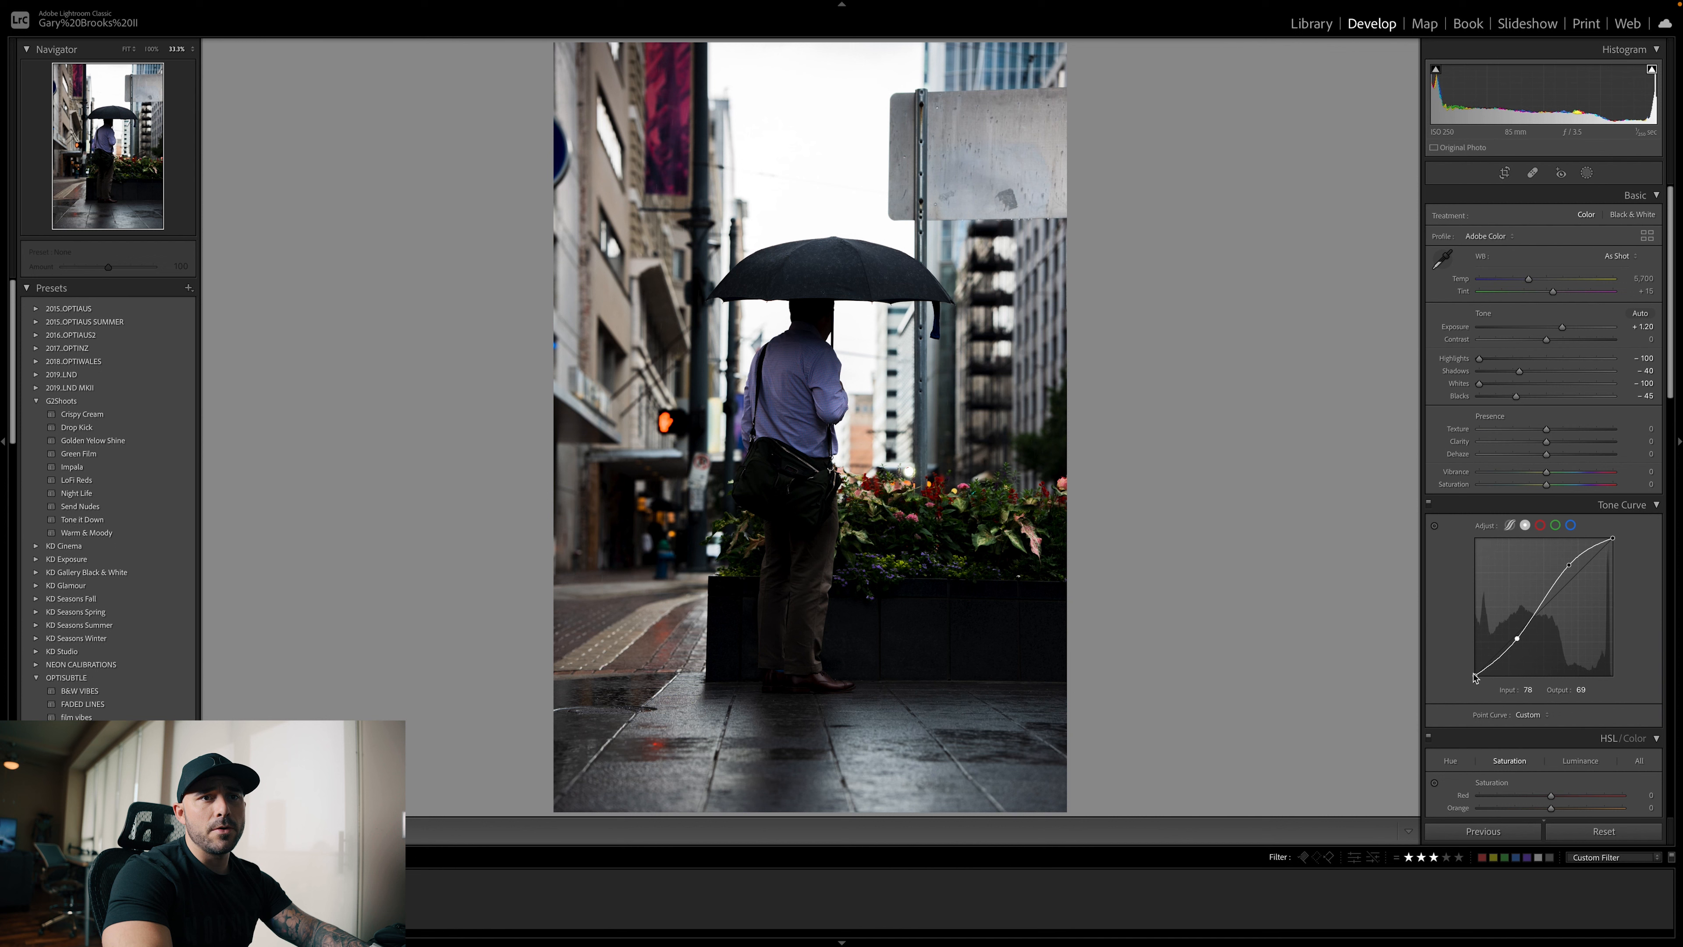
drag(1474, 675, 1474, 665)
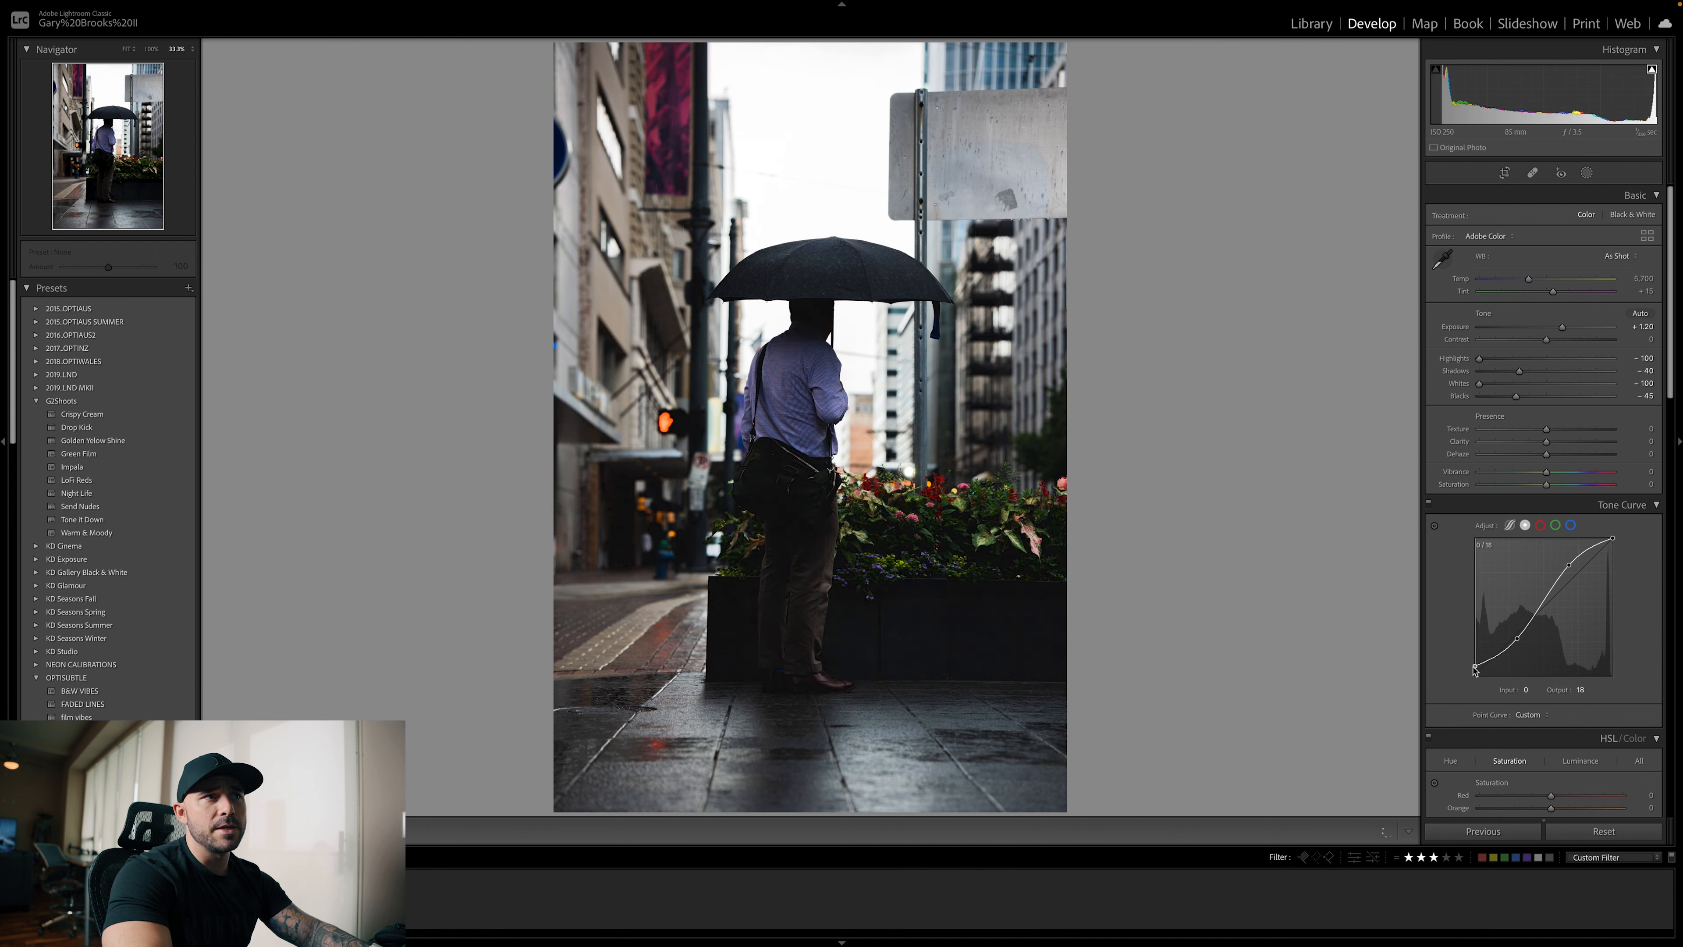
drag(1613, 539, 1609, 543)
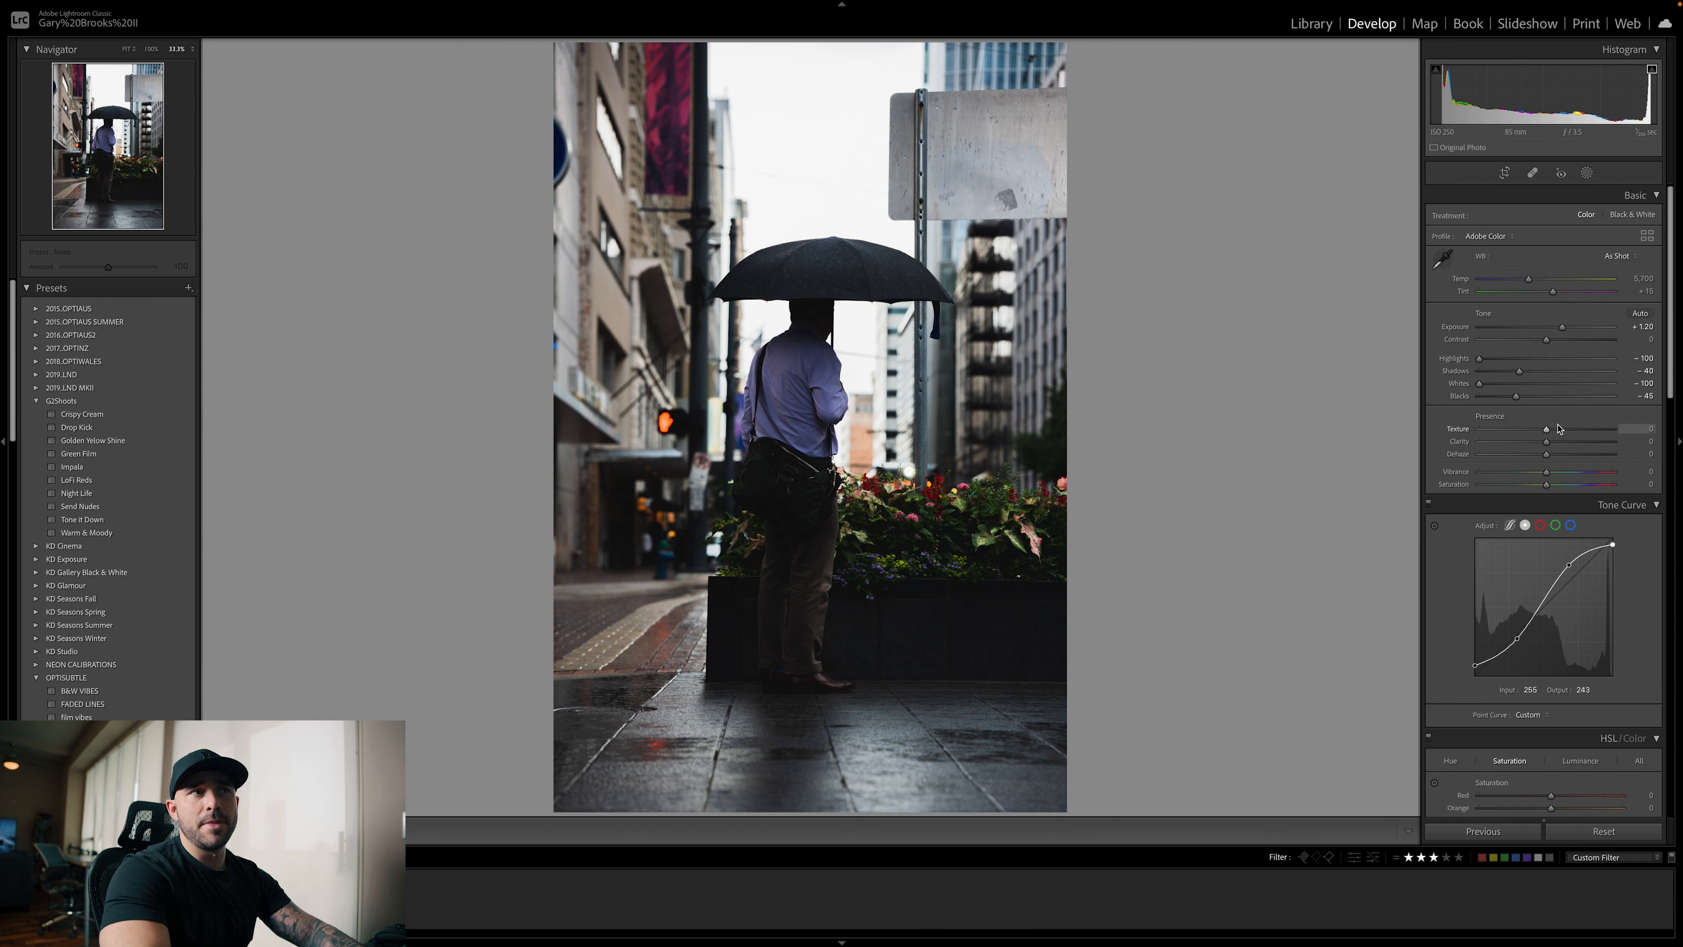
Lower the HSL saturation of the warm colors: red −74, orange −61 and yellow −55
scroll(1559, 428, down, 1)
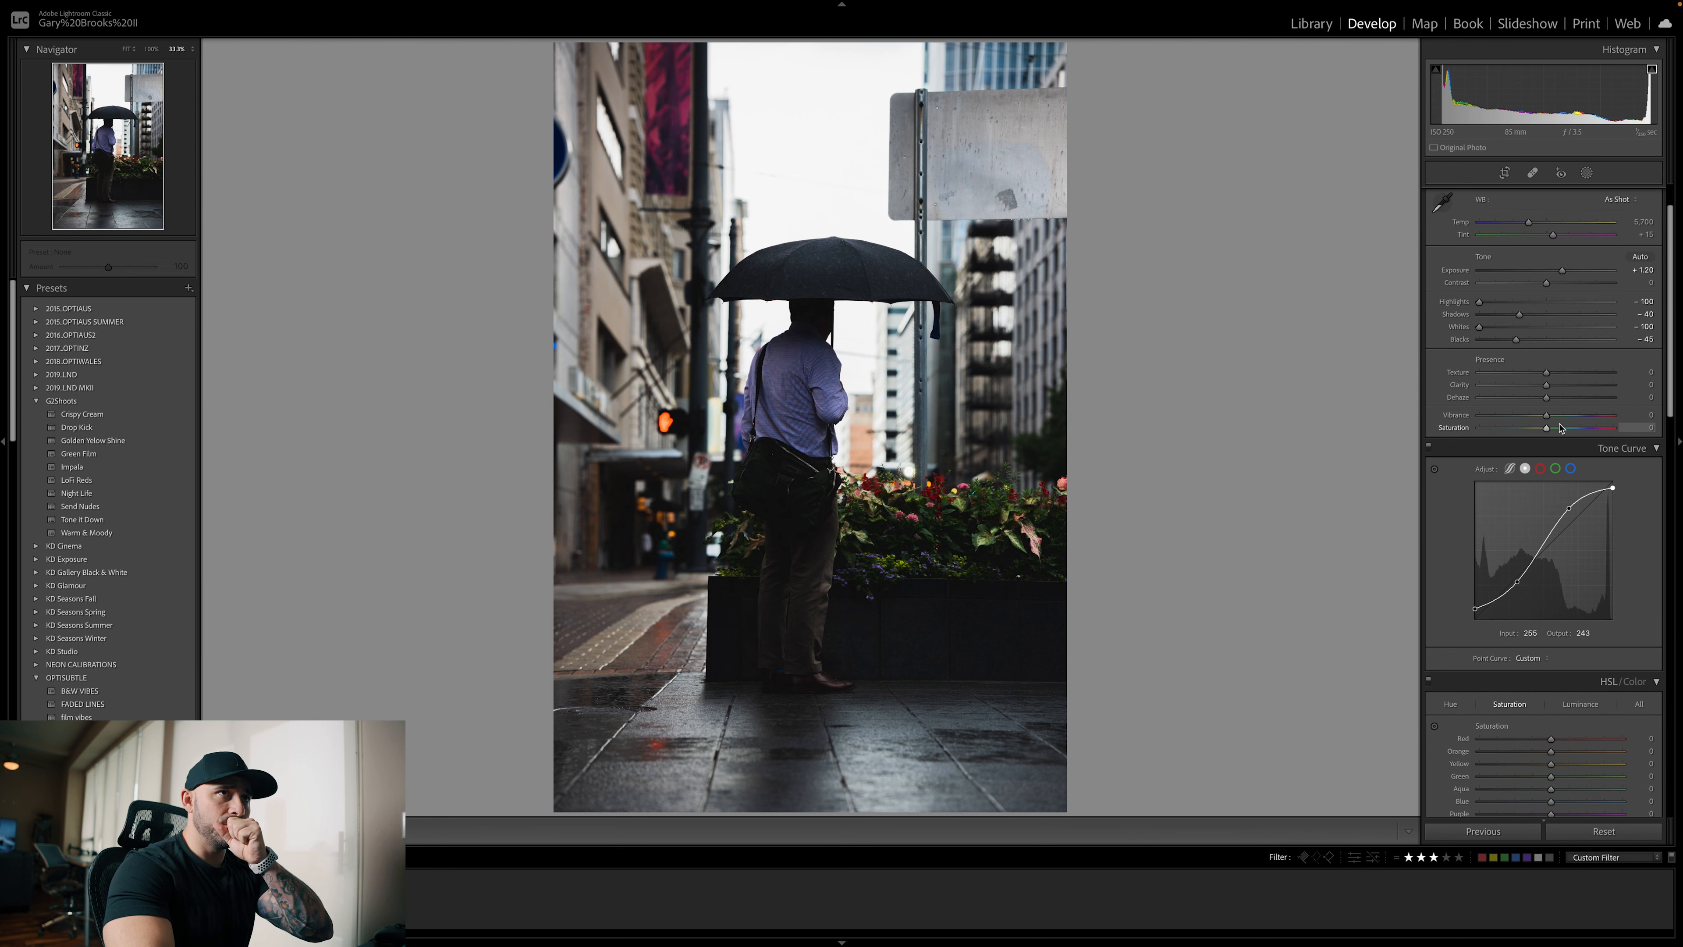
scroll(1560, 426, down, 2)
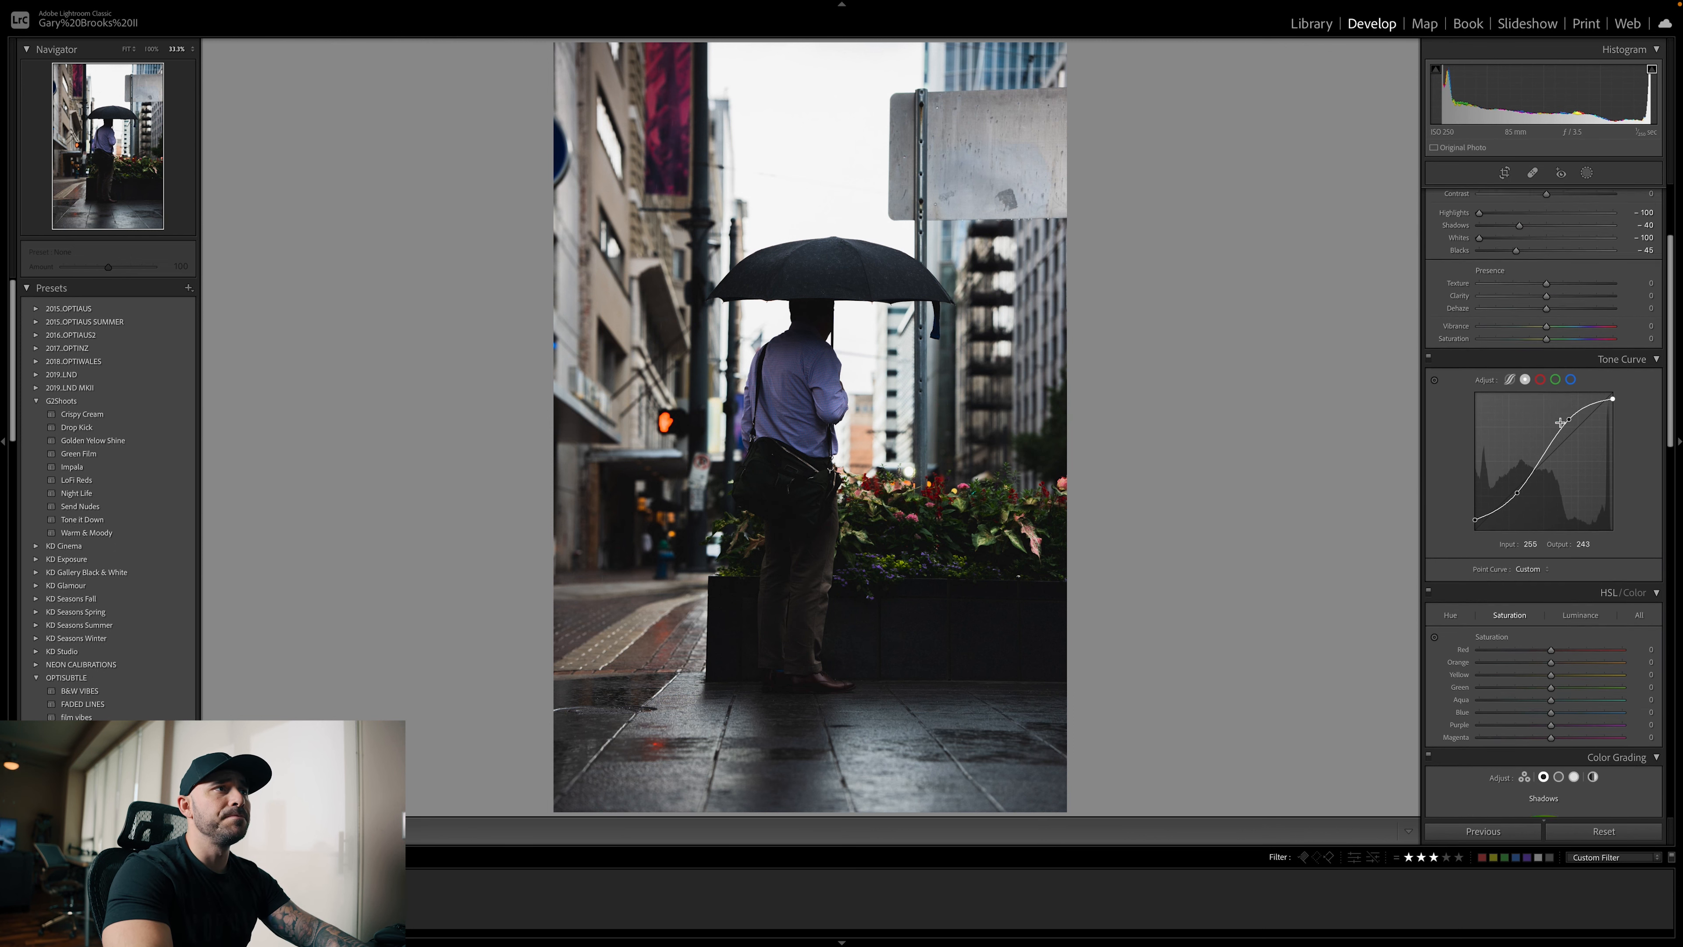
scroll(1559, 422, down, 2)
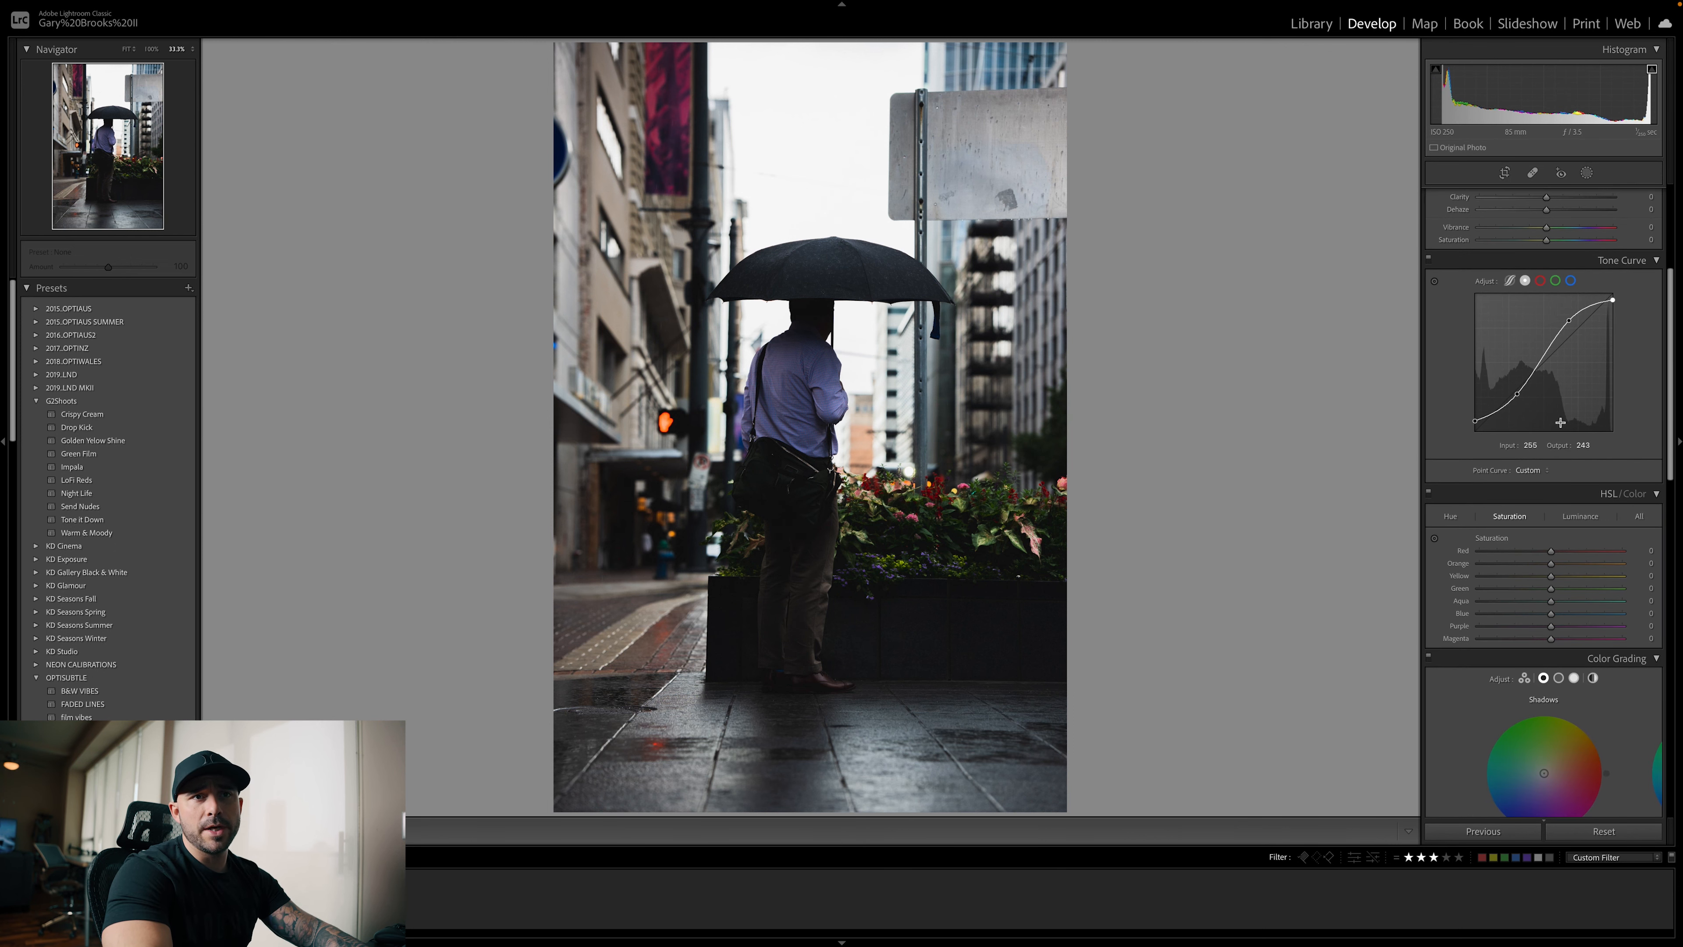
scroll(1560, 422, down, 1)
click(1496, 450)
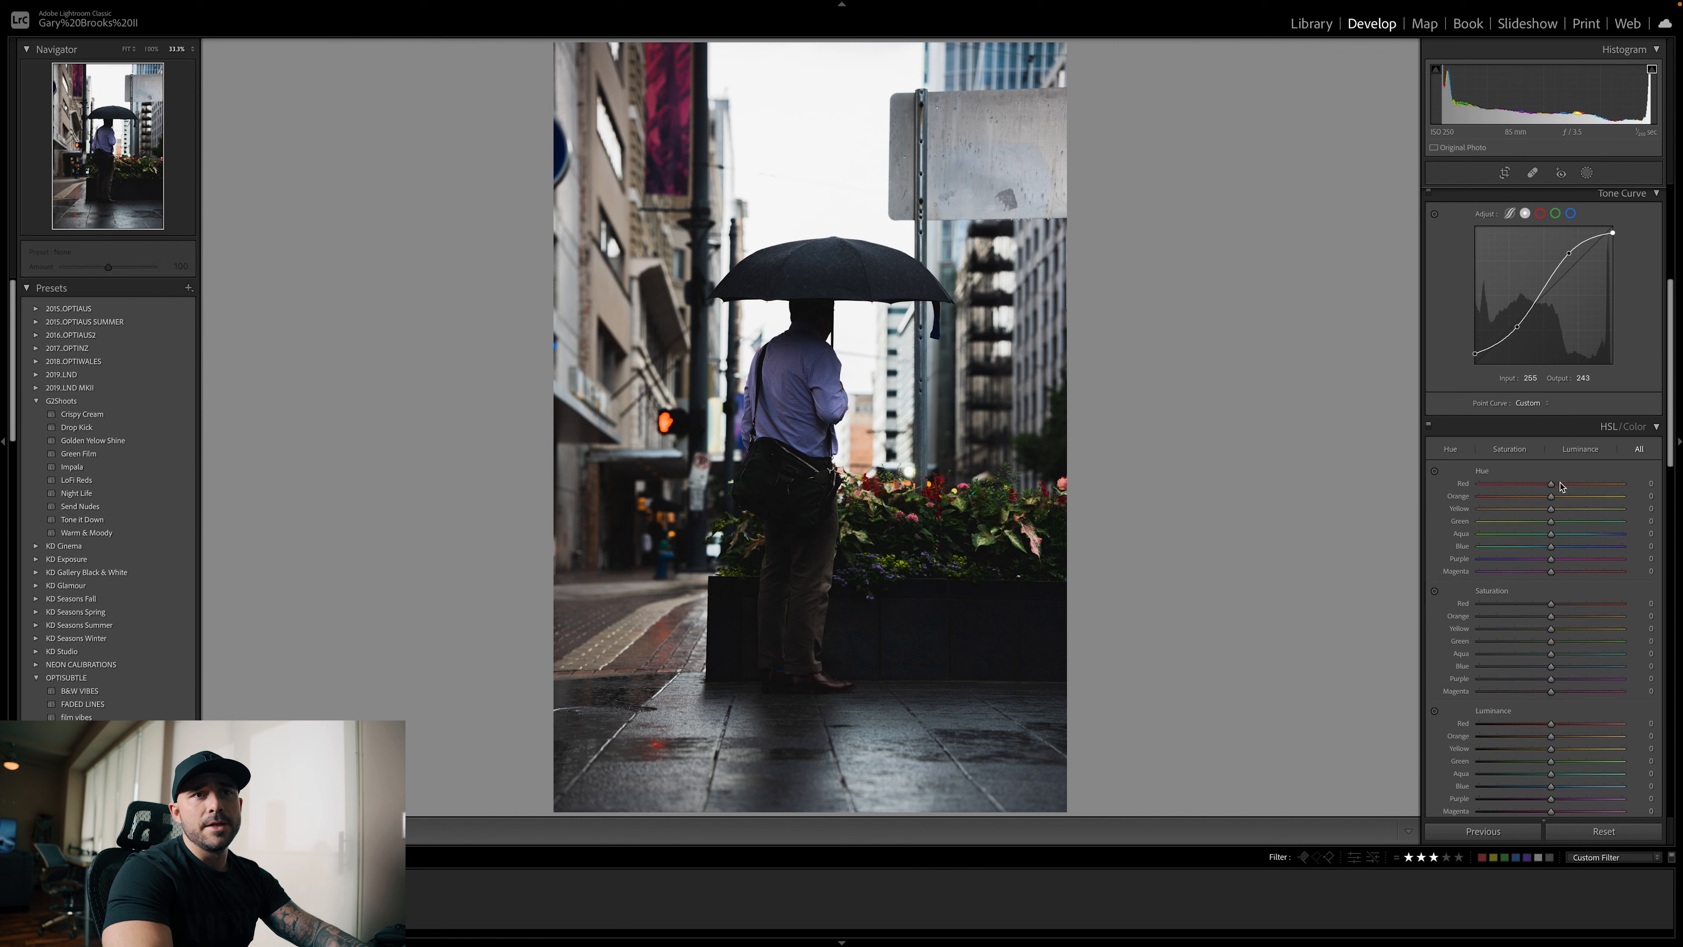
click(1509, 450)
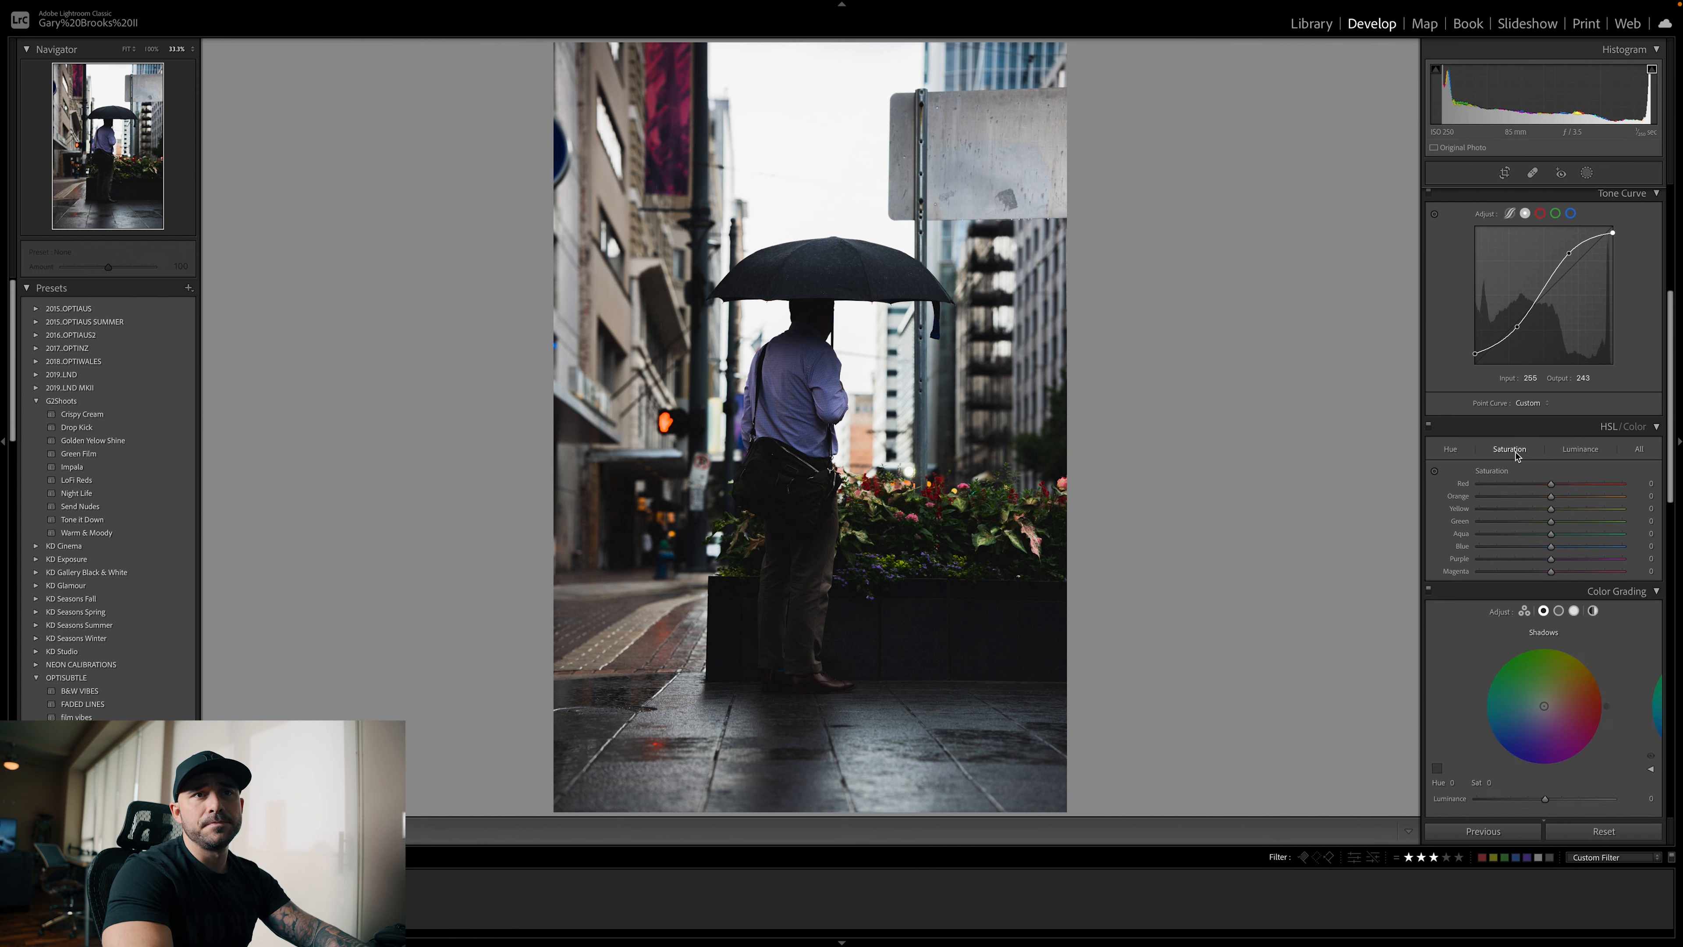
drag(1545, 486, 1494, 488)
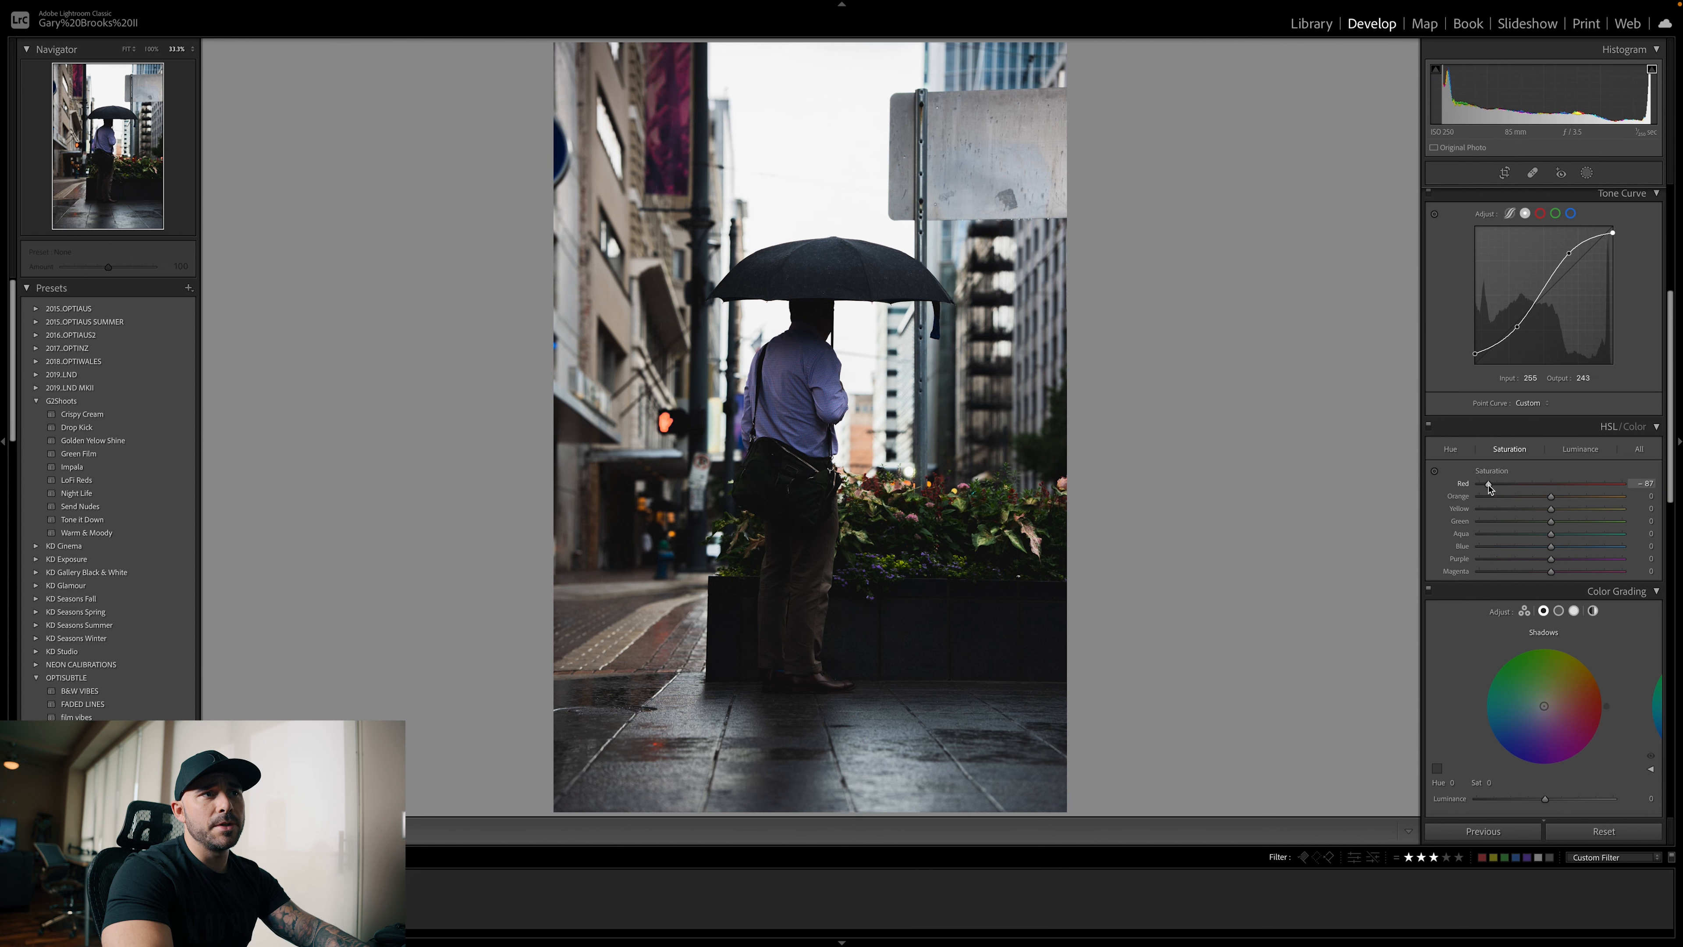
scroll(1529, 489, down, 1)
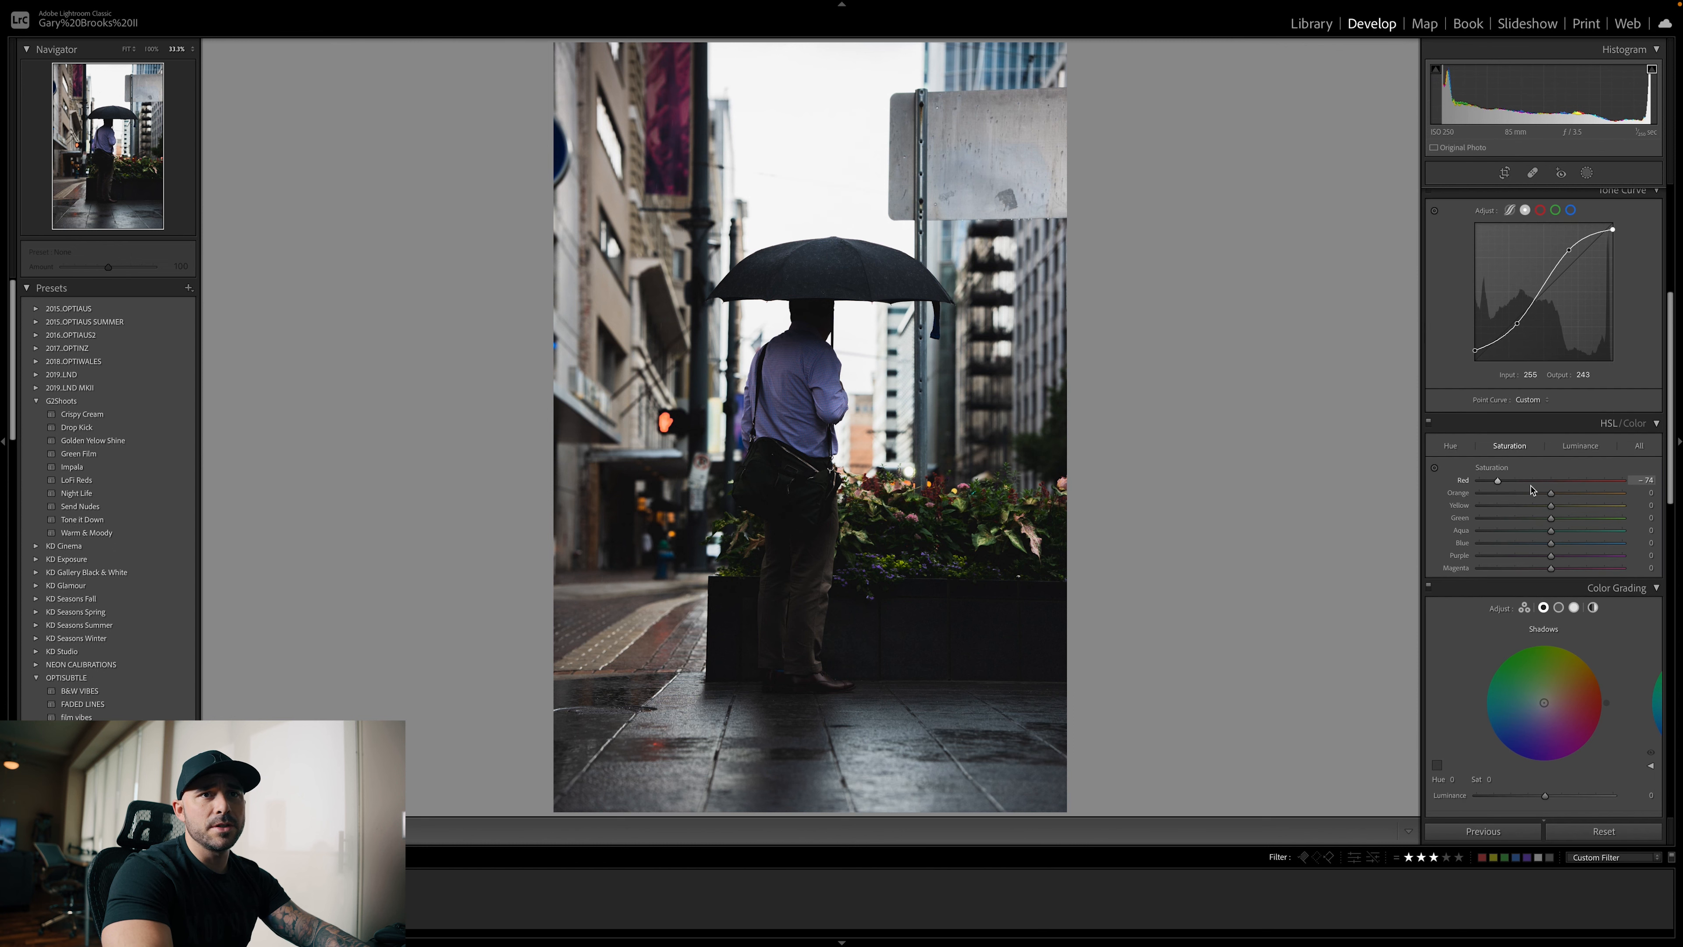
drag(1551, 494, 1481, 497)
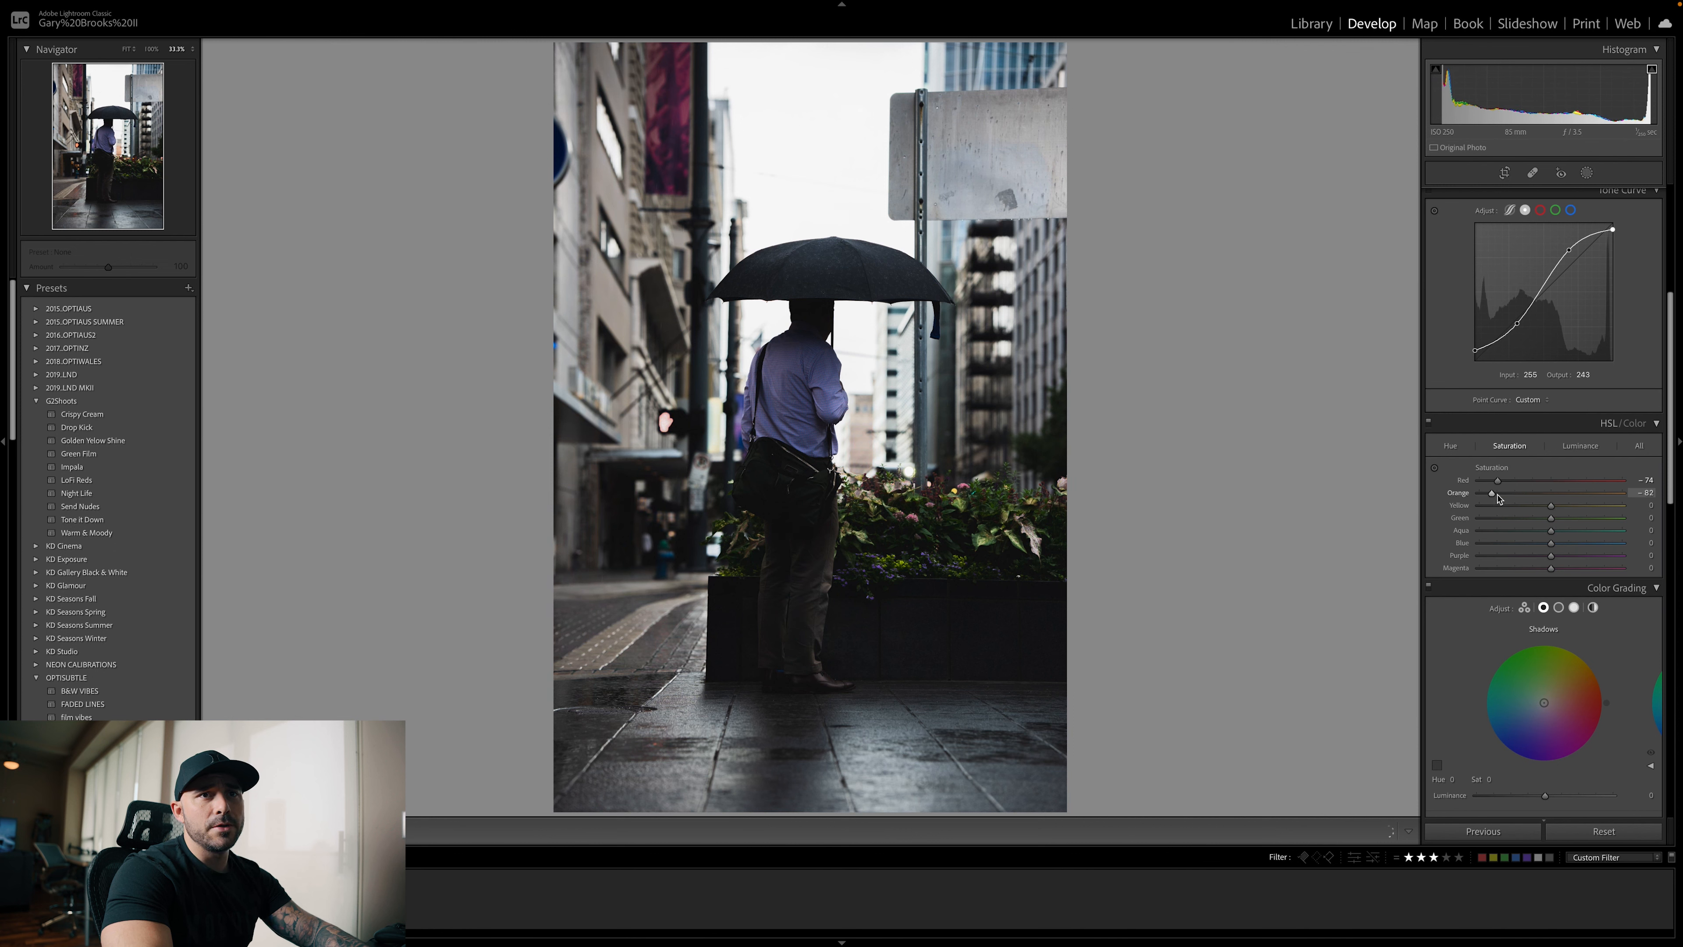
scroll(1508, 498, down, 1)
drag(1551, 501, 1523, 505)
scroll(1513, 505, down, 1)
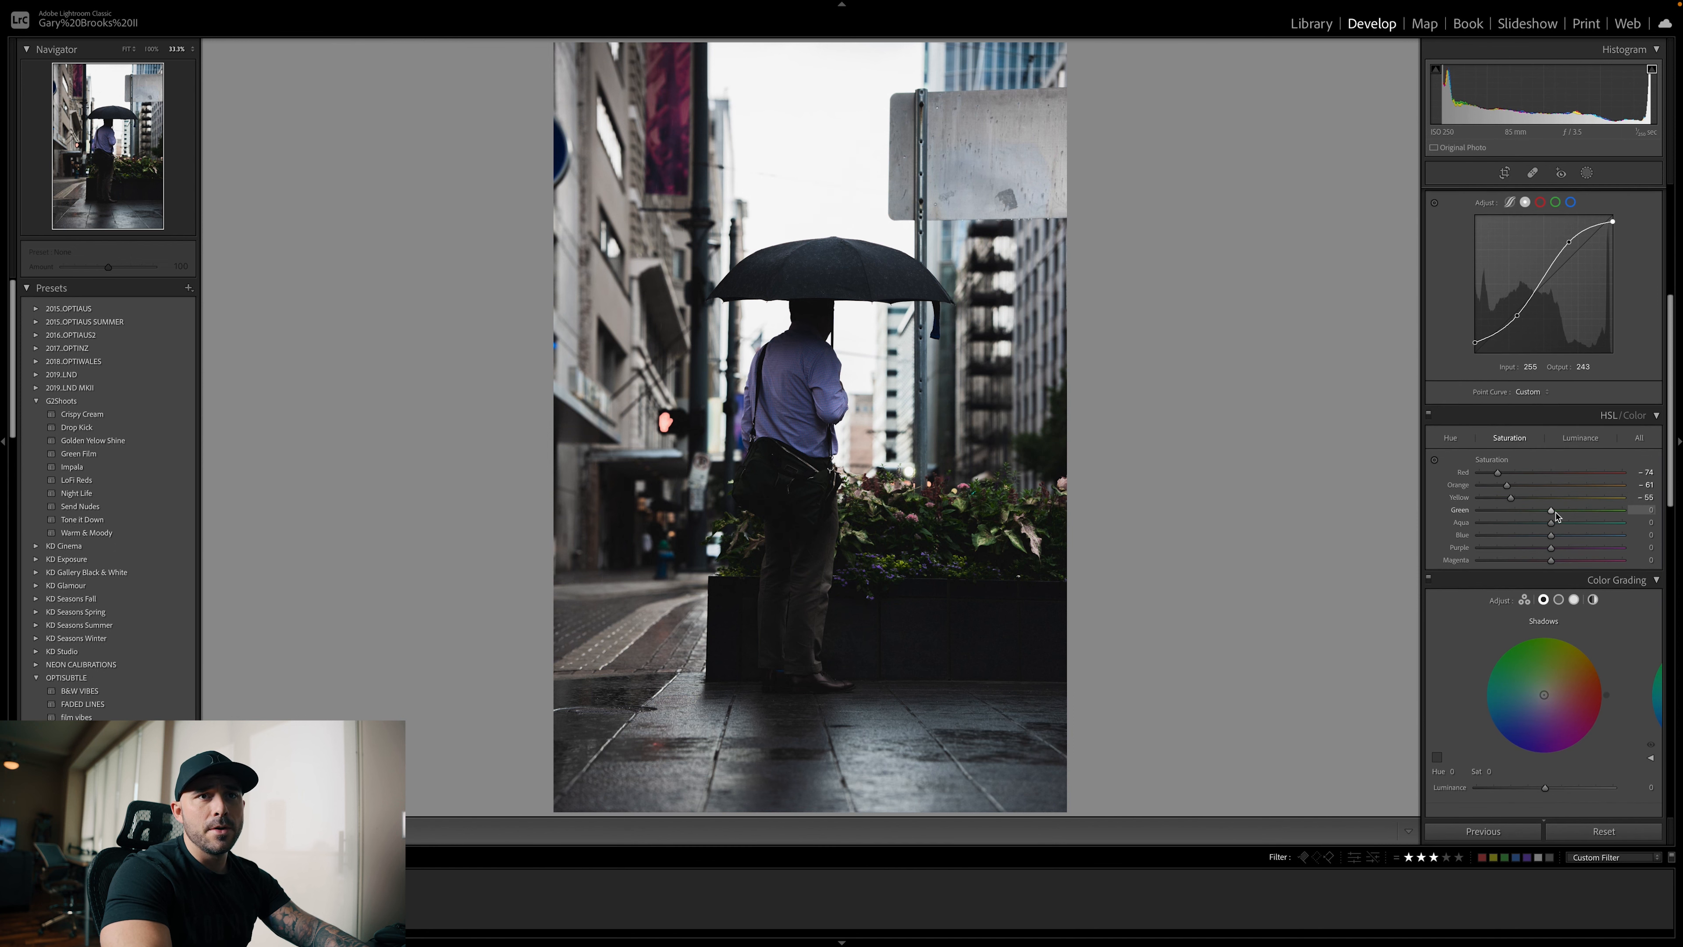
Lower the HSL saturation of the remaining colors: green −42, aqua −39, blue −30, purple −78 and magenta −57
drag(1552, 513, 1471, 549)
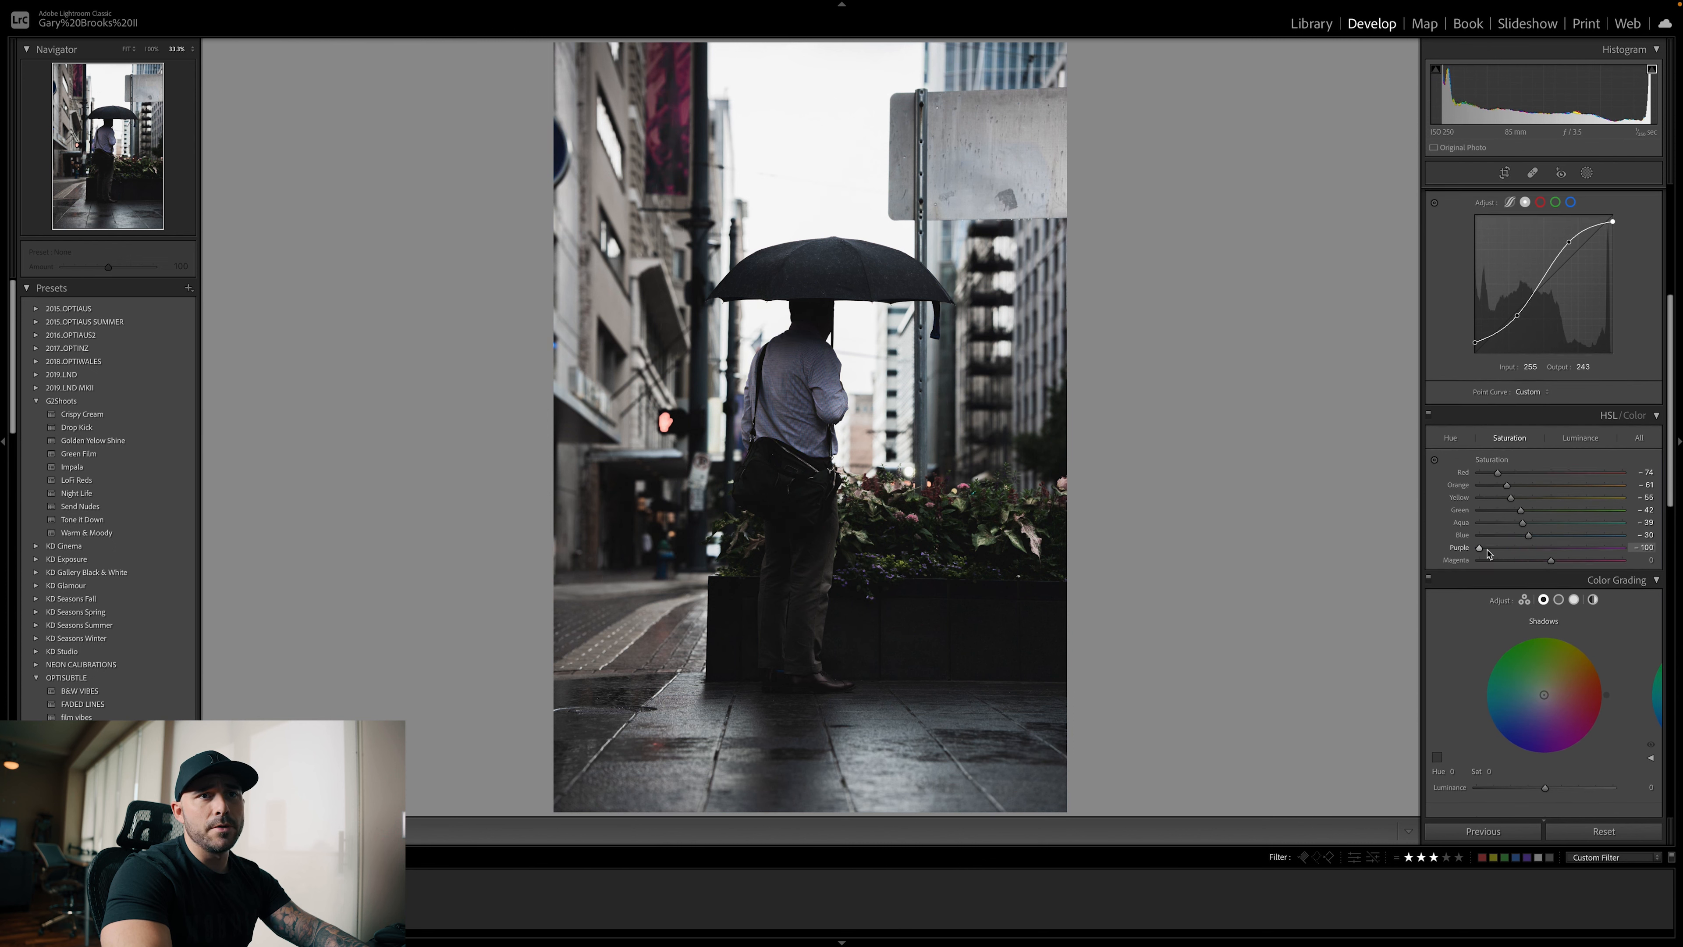
mouse_move(1492, 550)
mouse_down()
mouse_move(1548, 561)
mouse_move(1495, 563)
mouse_up()
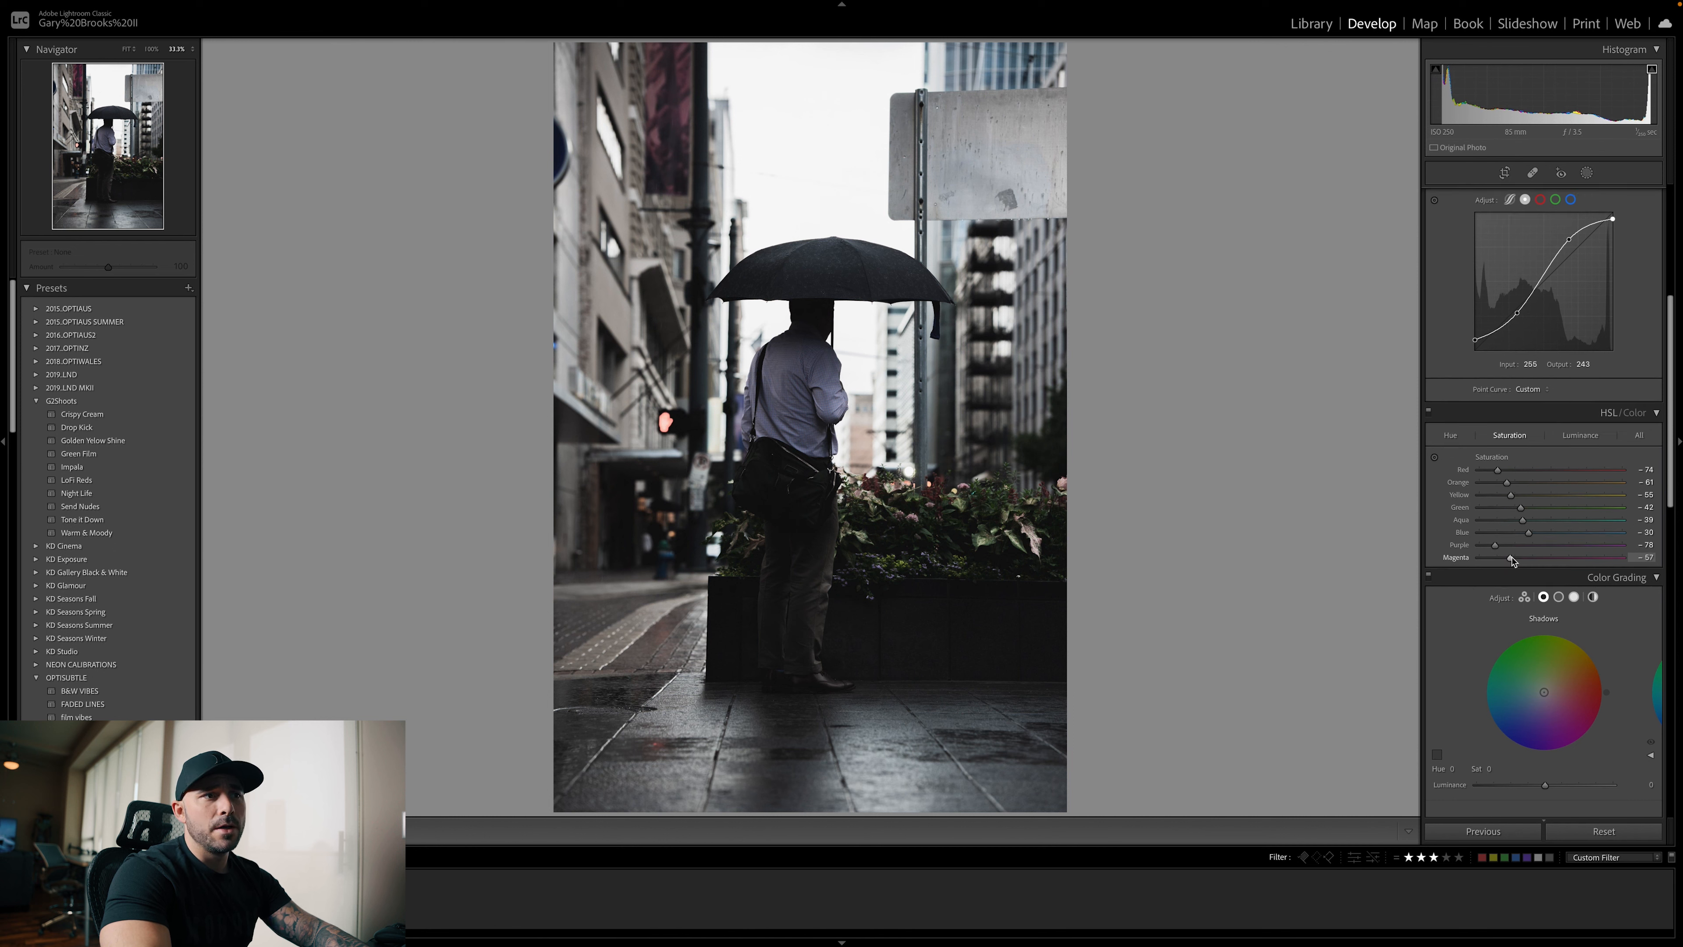
scroll(1528, 530, down, 1)
scroll(1527, 531, down, 2)
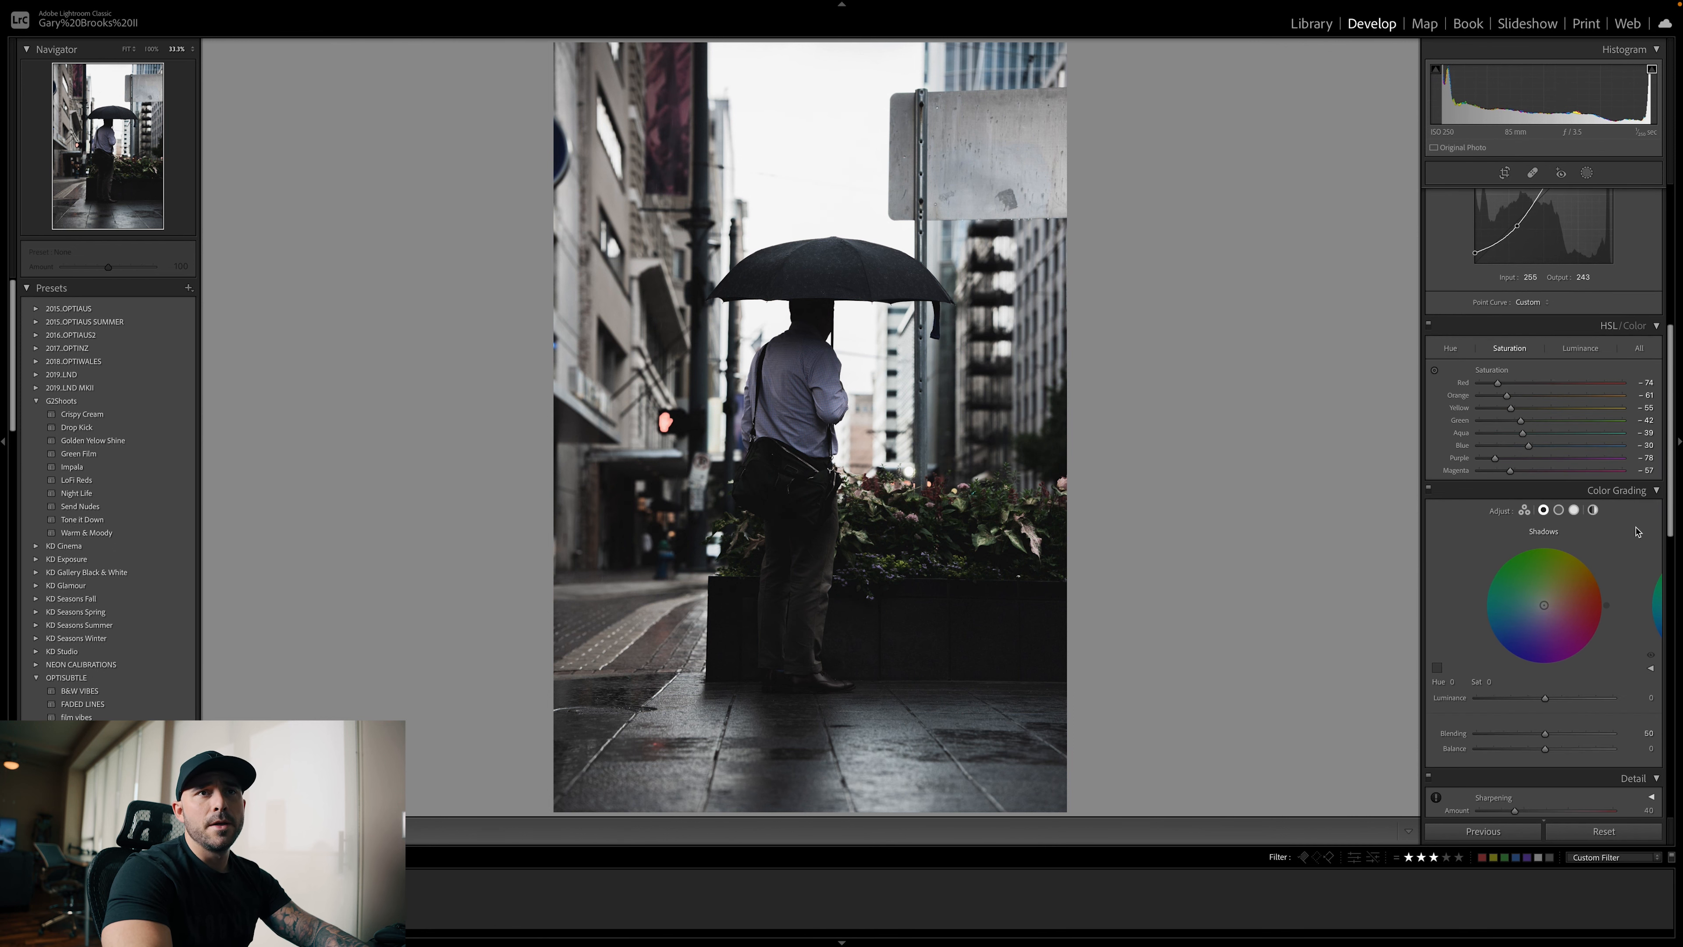
scroll(1602, 517, up, 6)
scroll(1630, 559, down, 3)
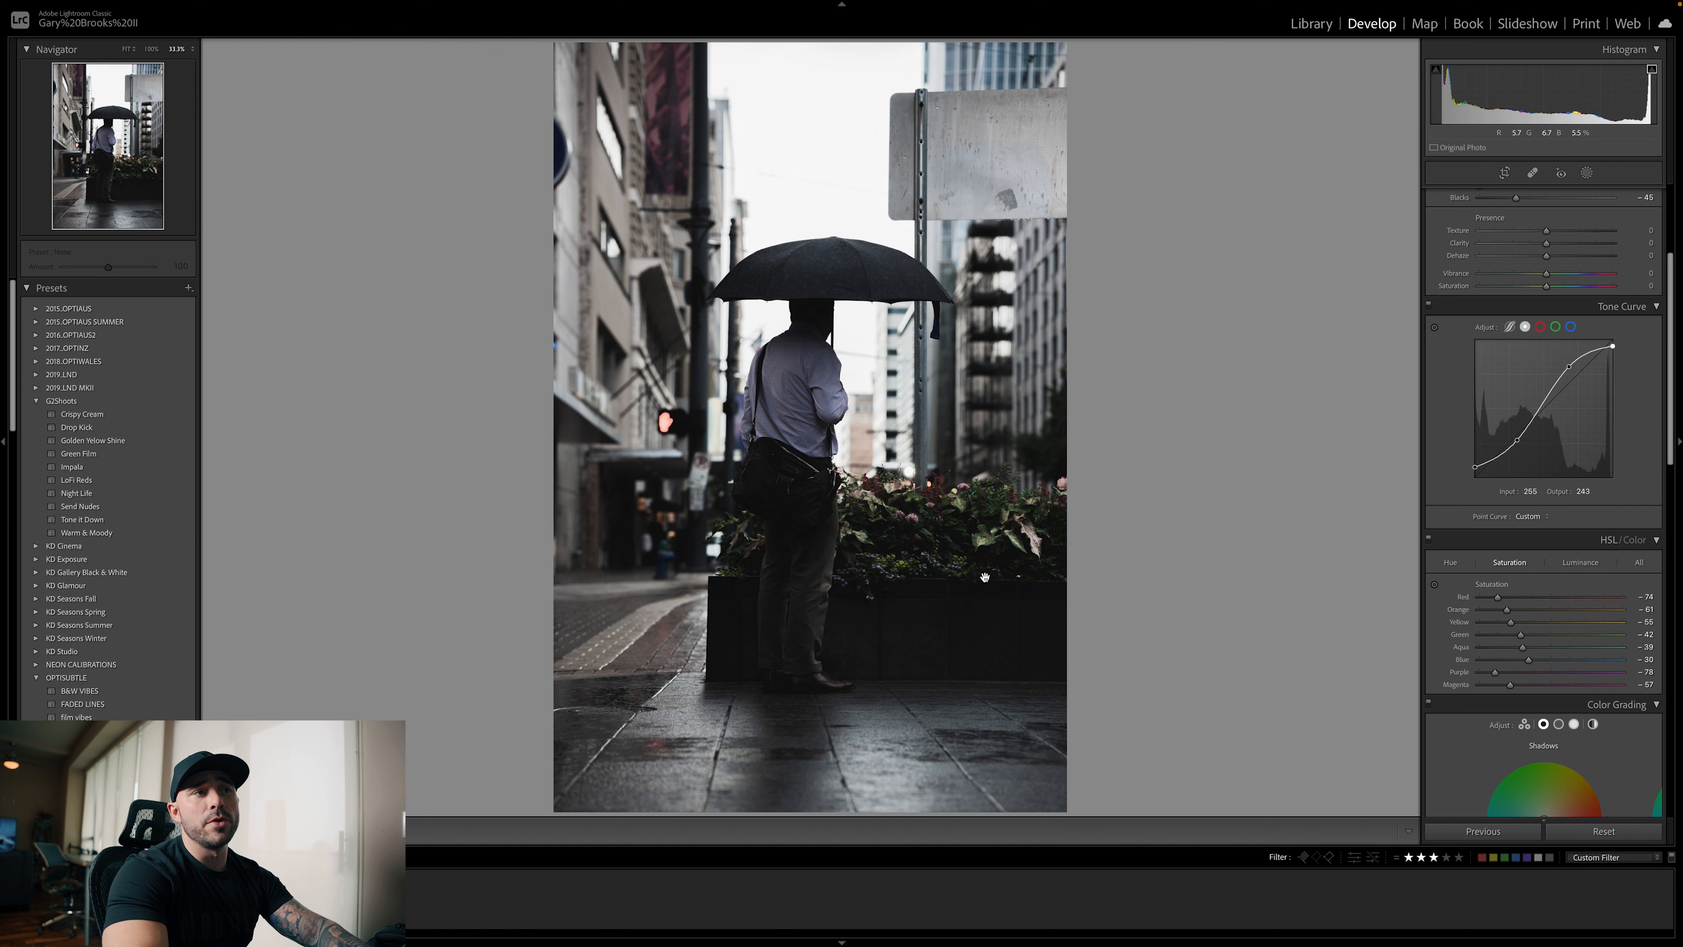
Give the whole photo a subtle yellow-green cast with global color grading at hue 86, saturation 12
scroll(1531, 534, down, 3)
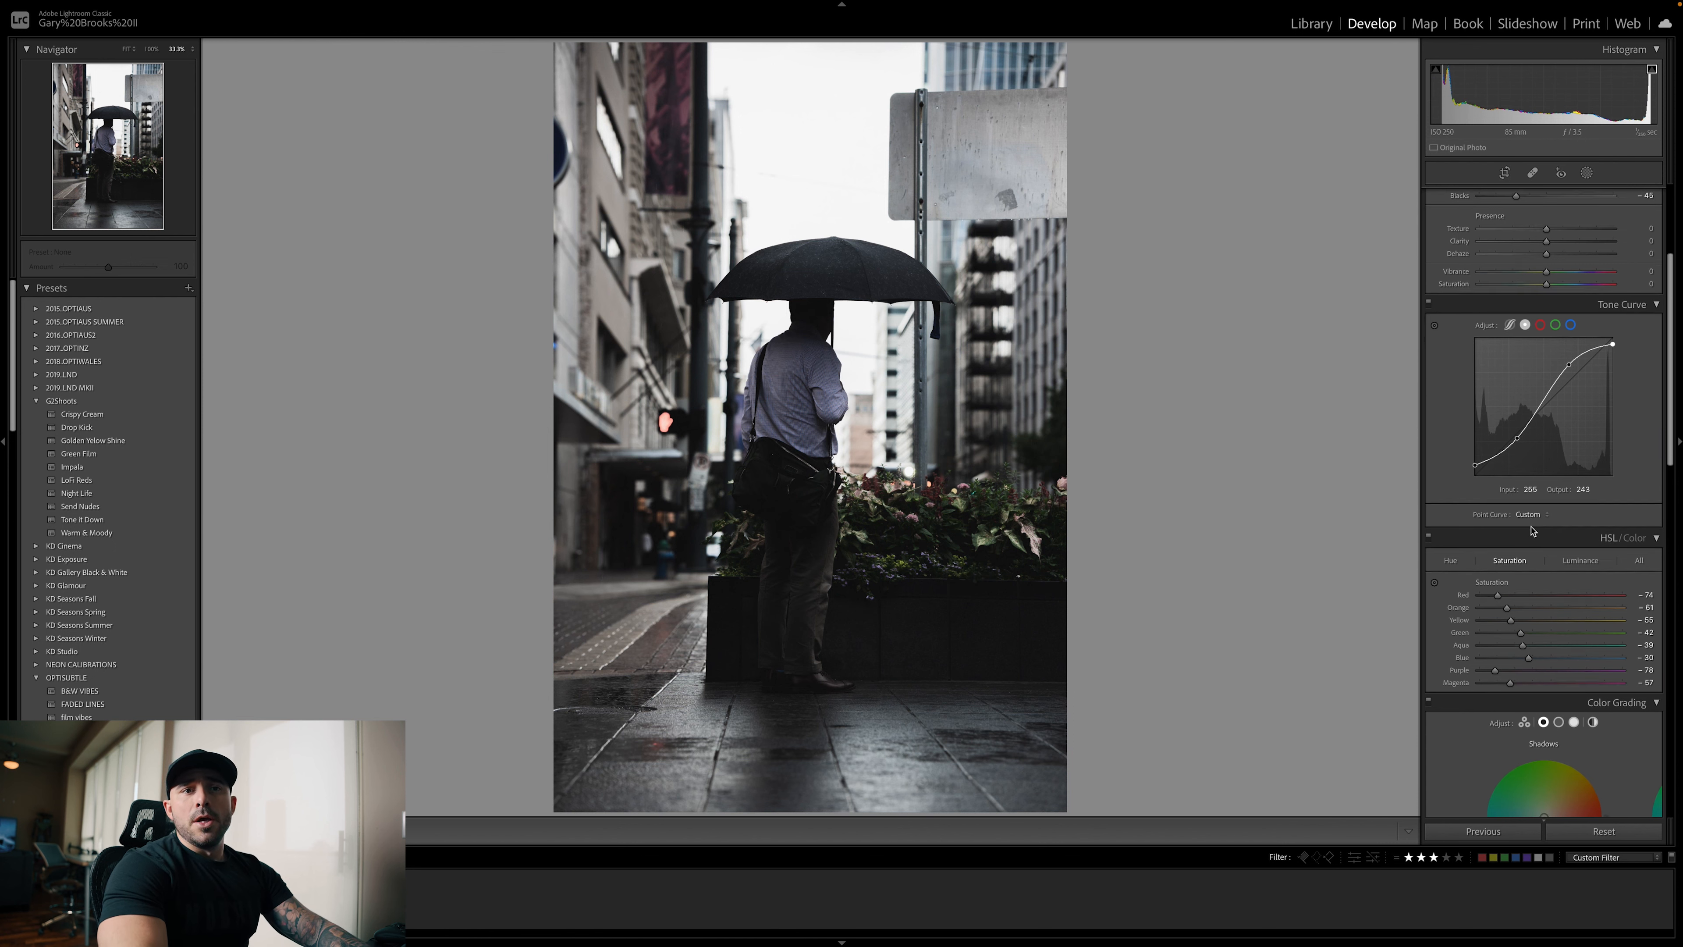
scroll(1531, 531, down, 1)
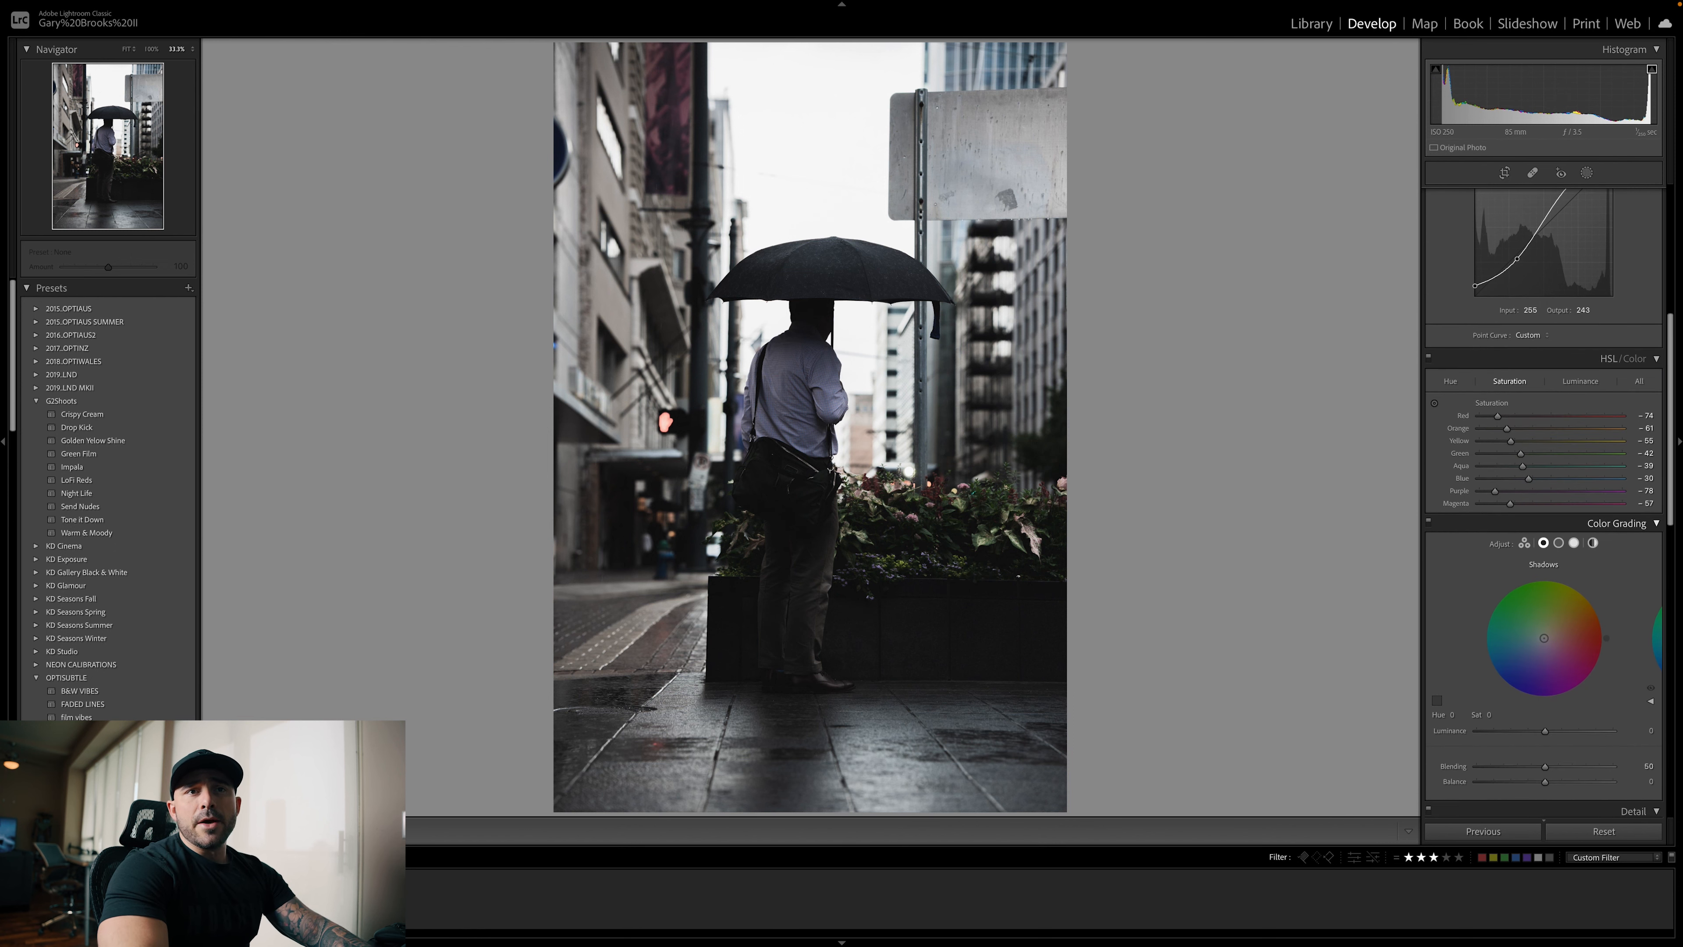
click(1593, 543)
drag(1544, 638, 1544, 633)
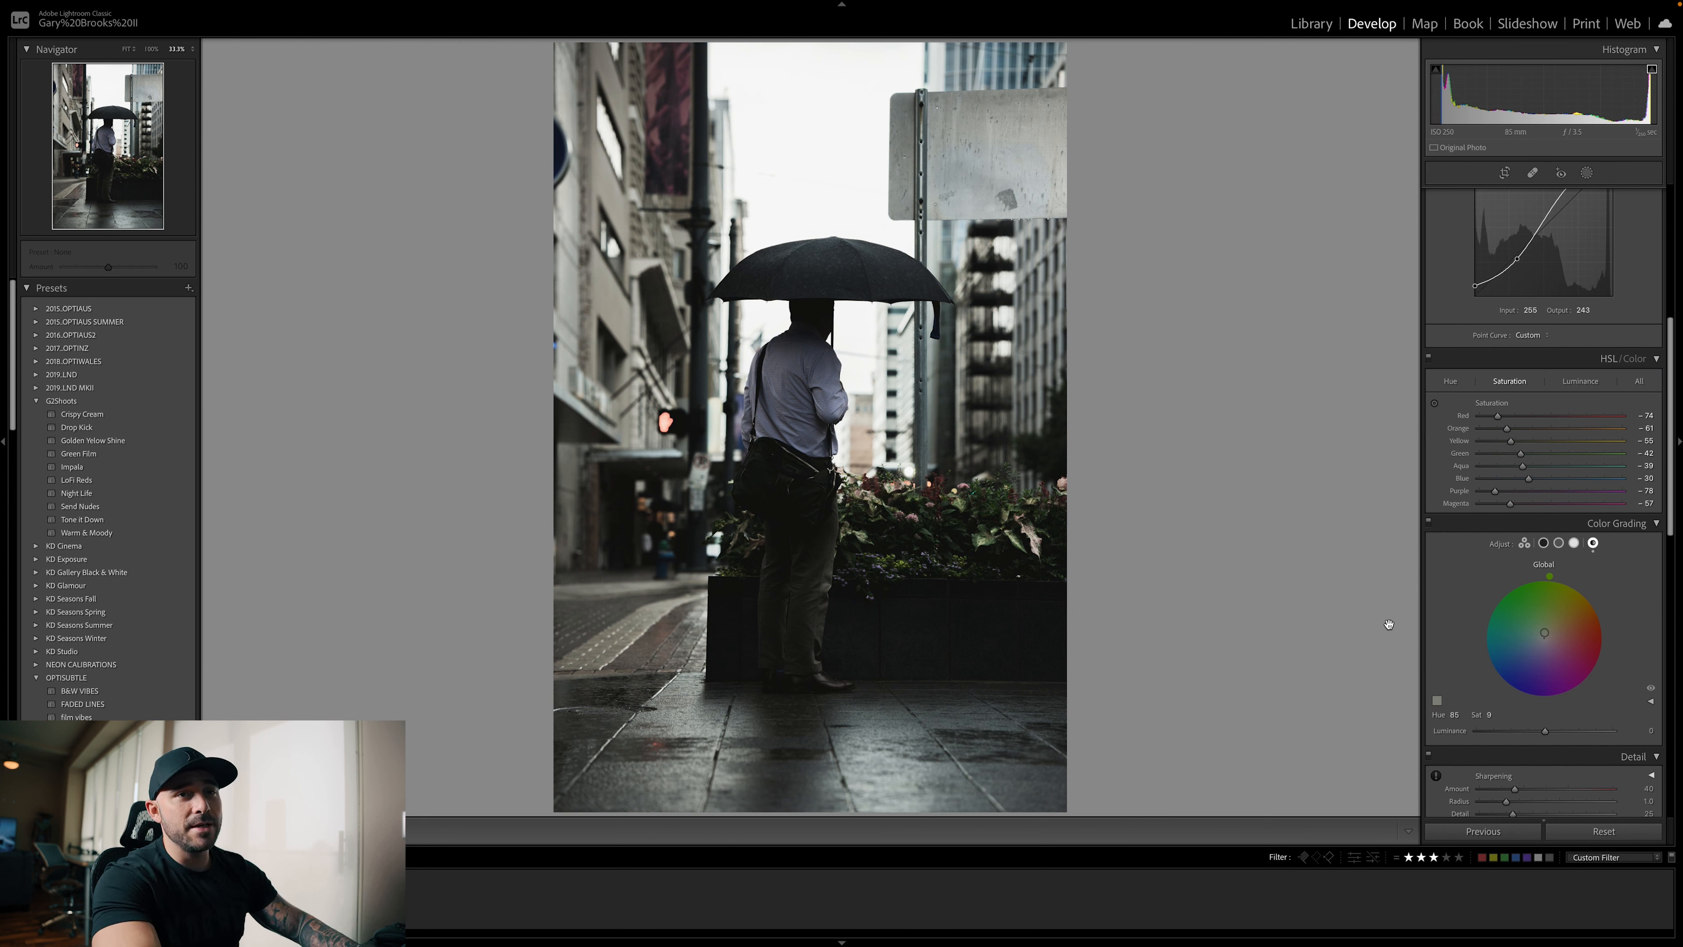
key(ctrl+z)
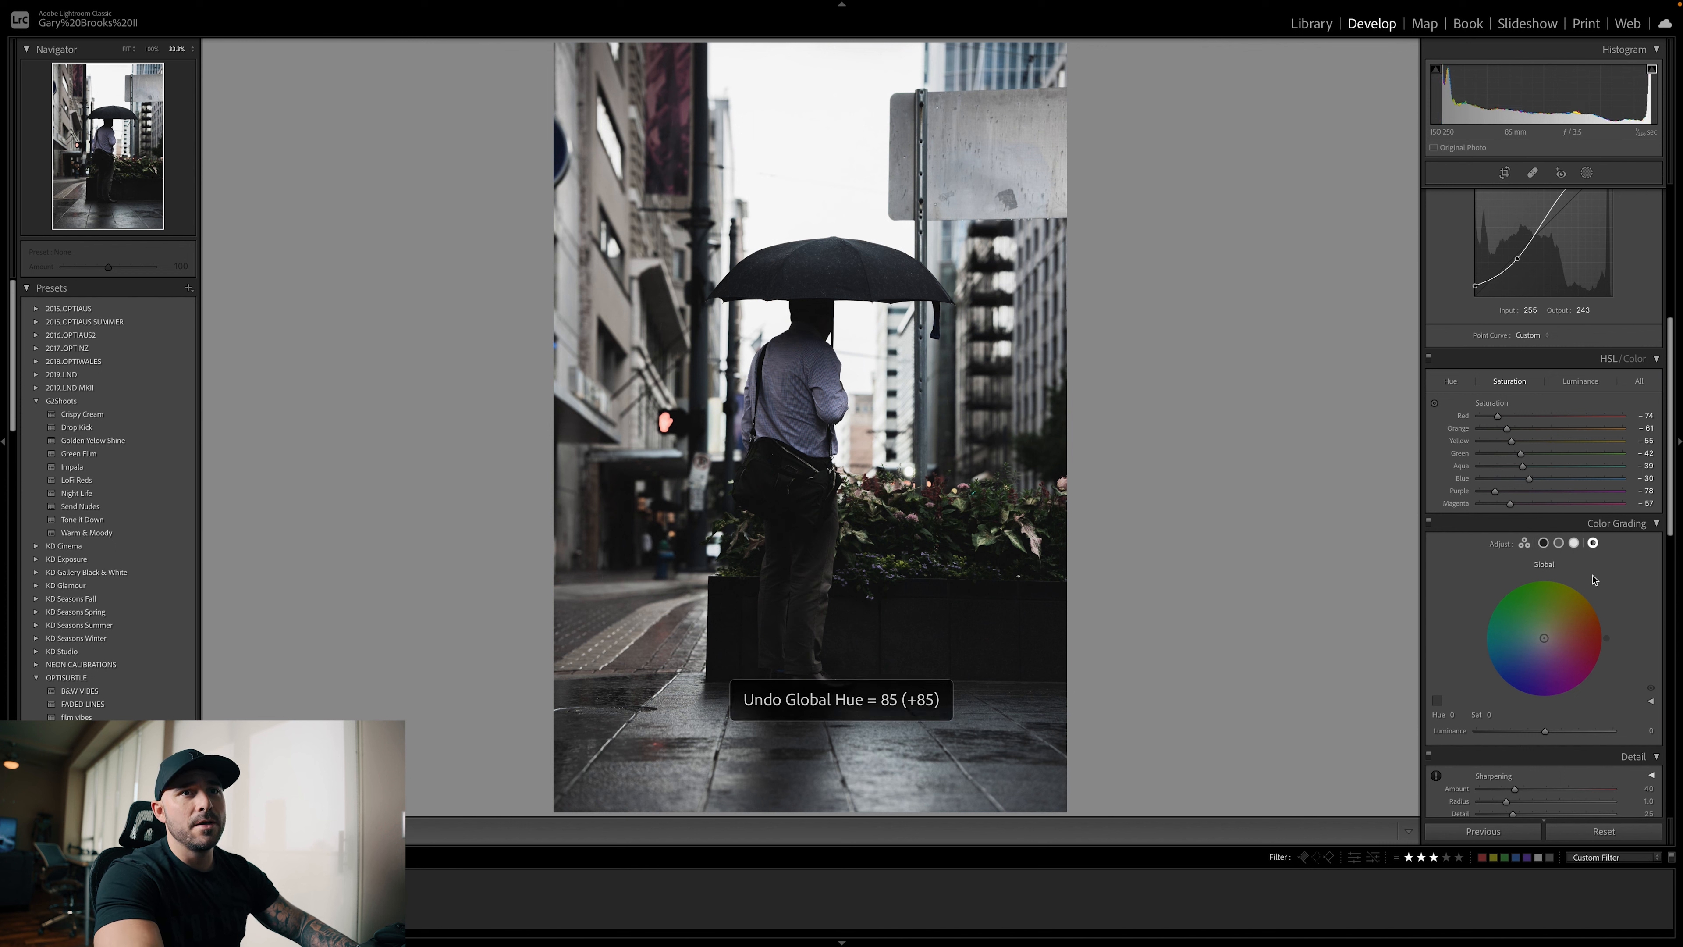
click(1541, 633)
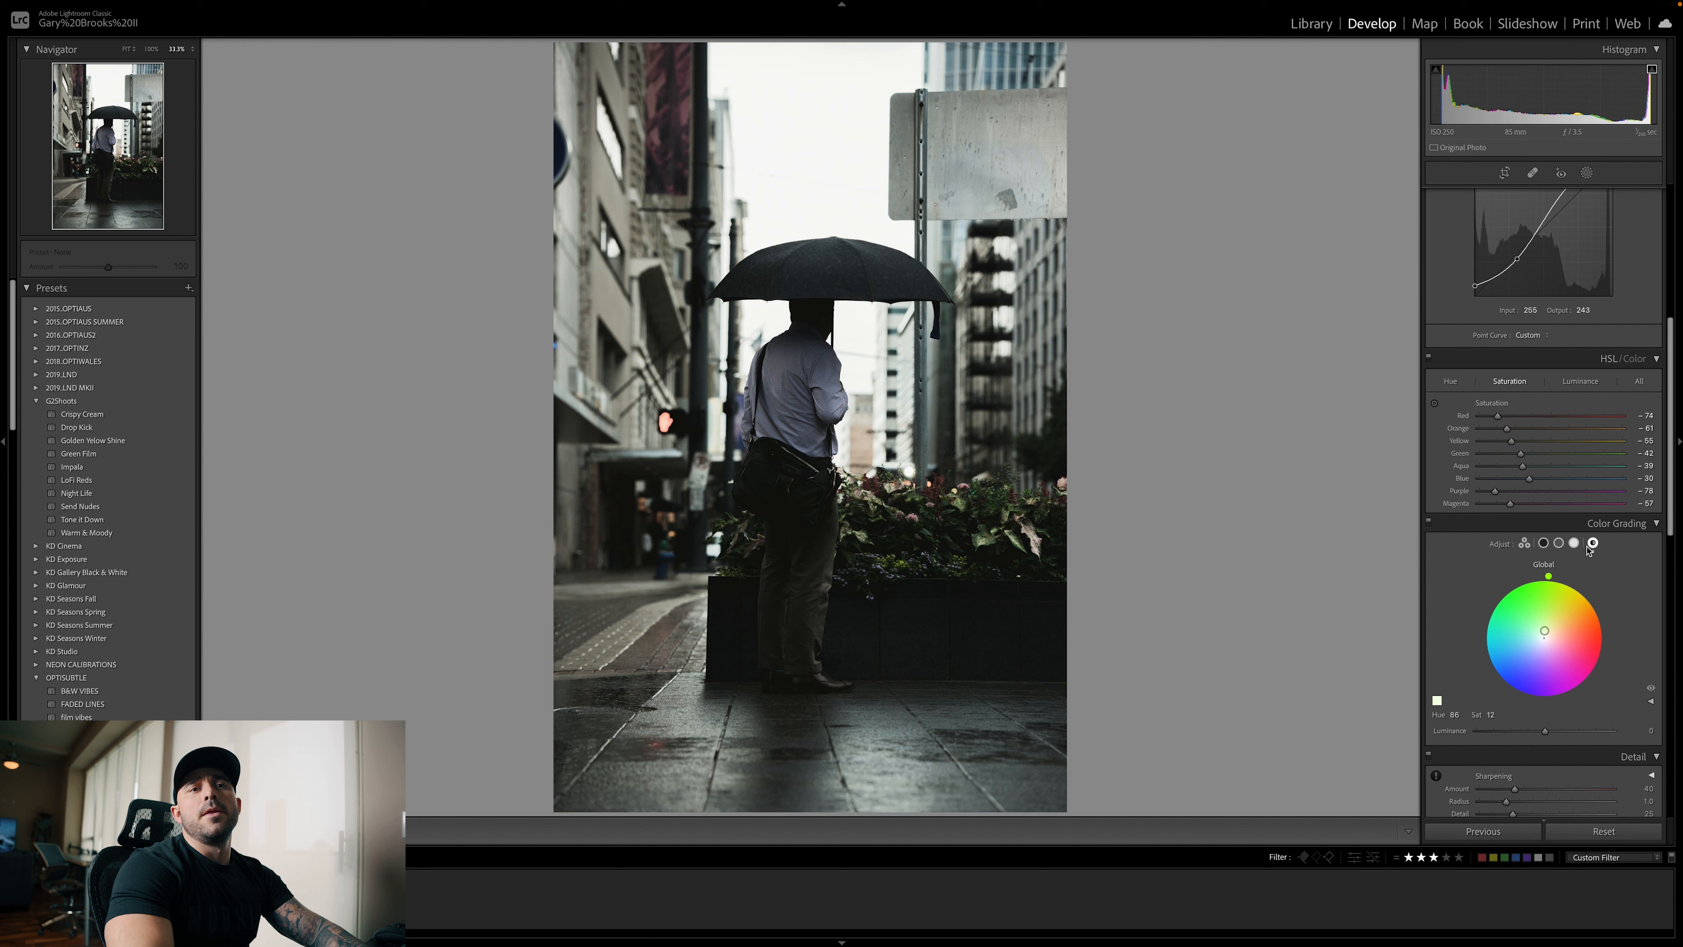
Color grade the highlights to hue 180, saturation 22, the midtones to hue 66, saturation 18, and the shadows to hue 237, saturation 20
click(1574, 542)
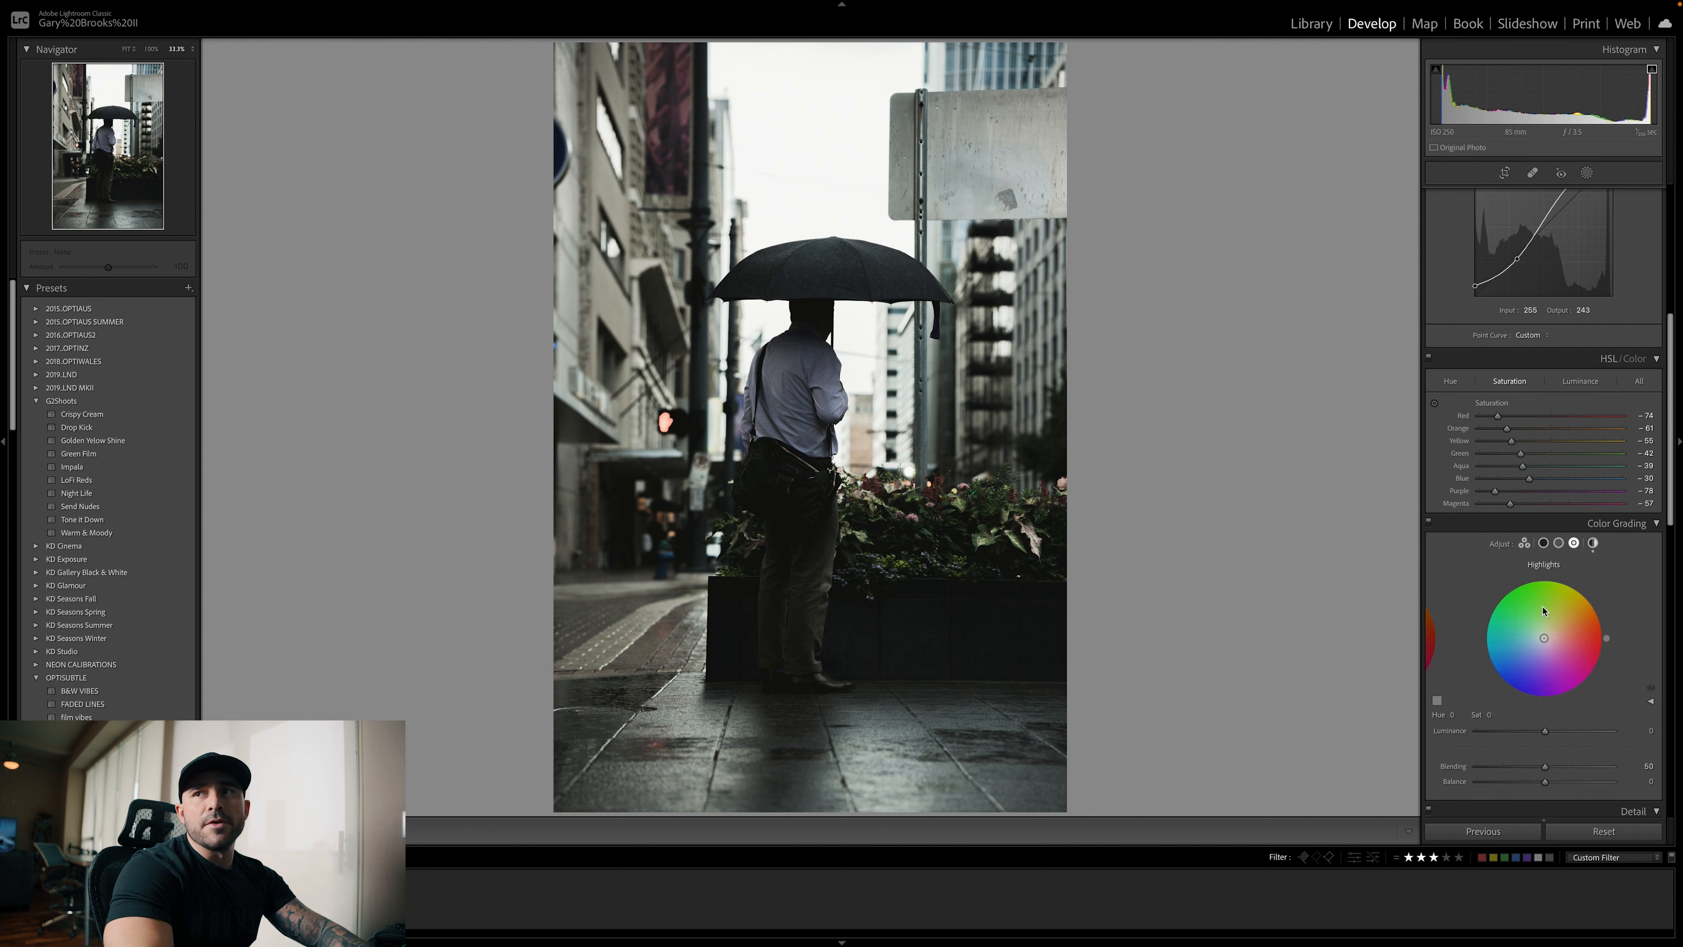
drag(1544, 641, 1526, 636)
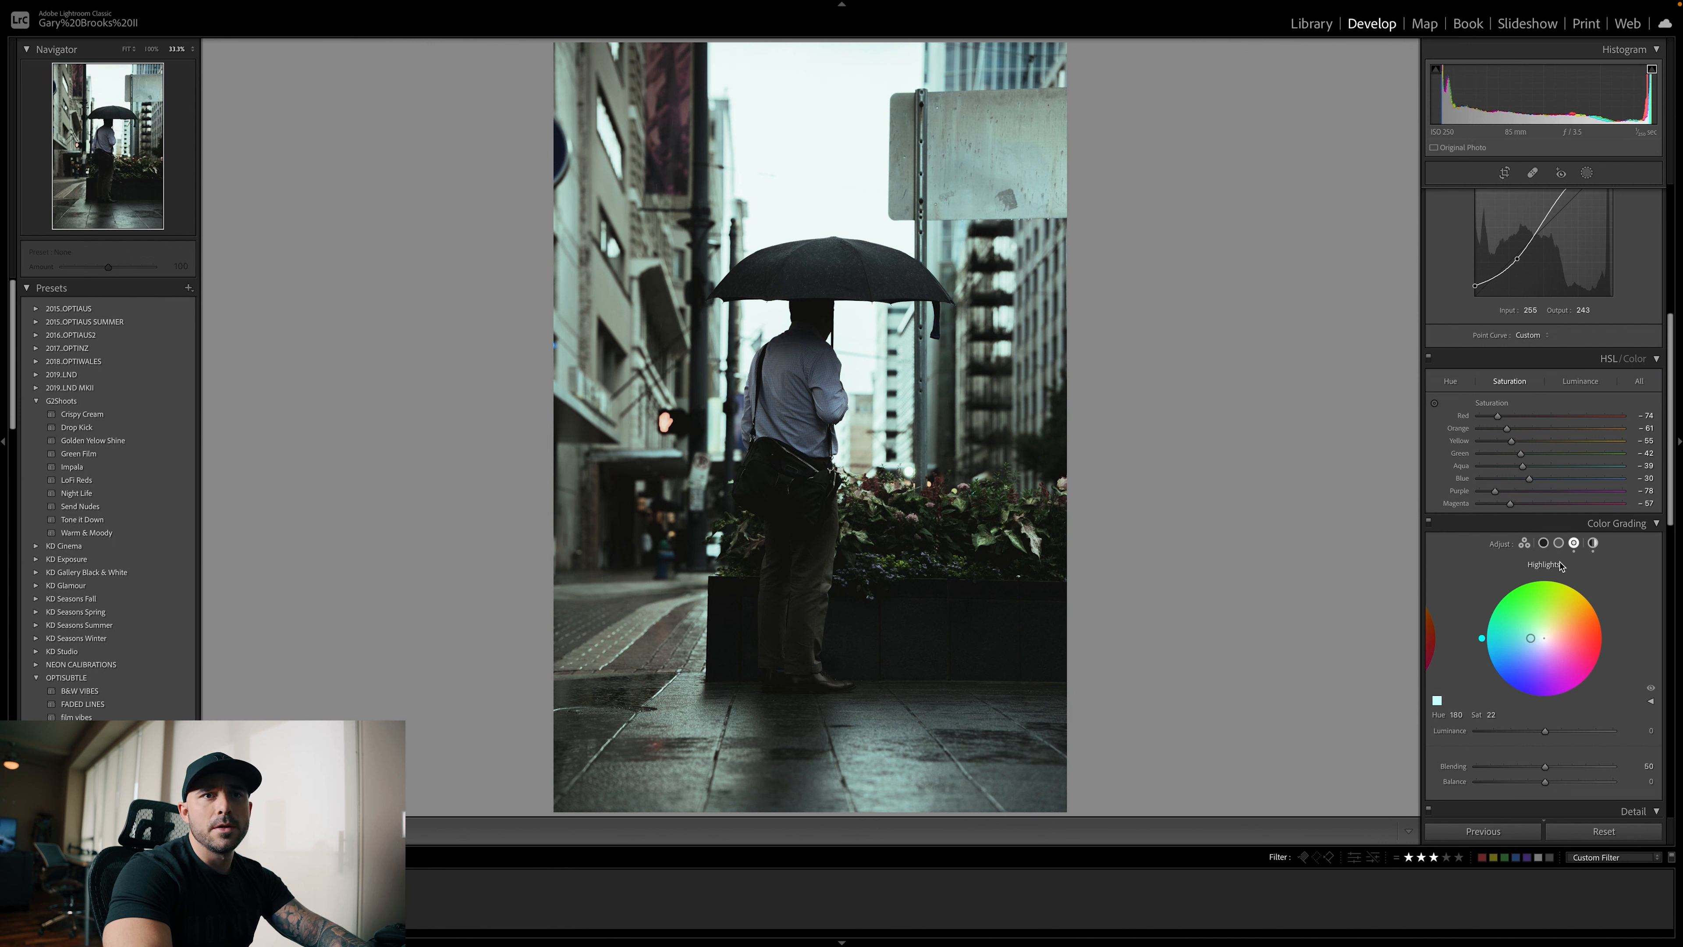
click(1558, 543)
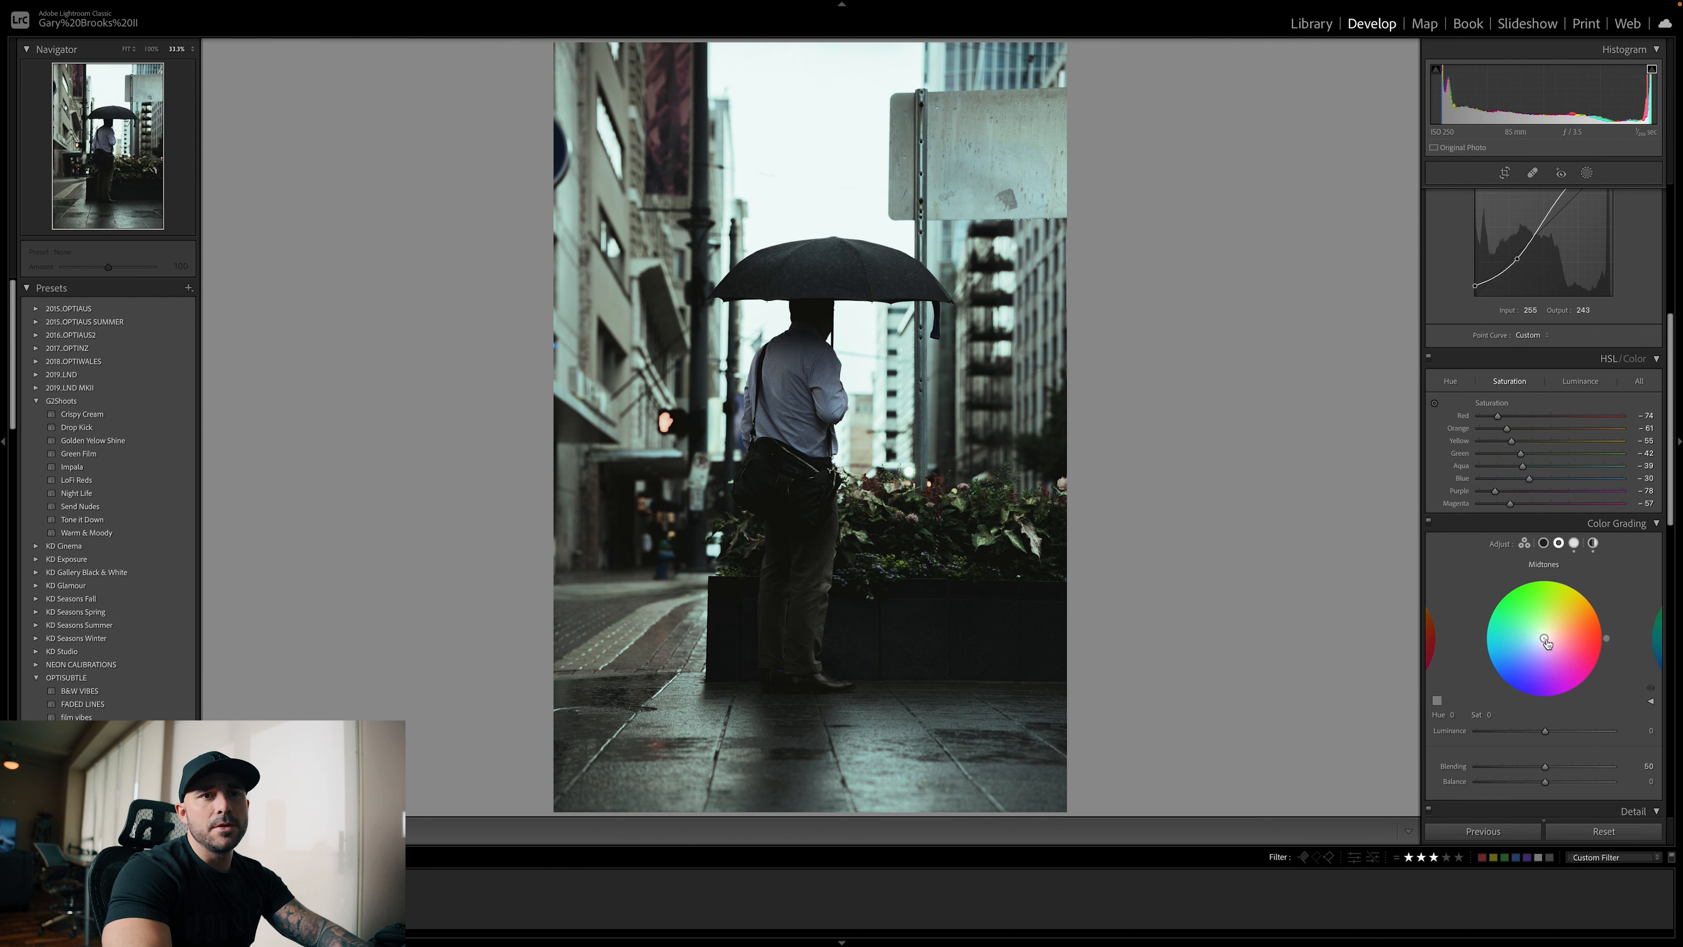
drag(1544, 637, 1547, 629)
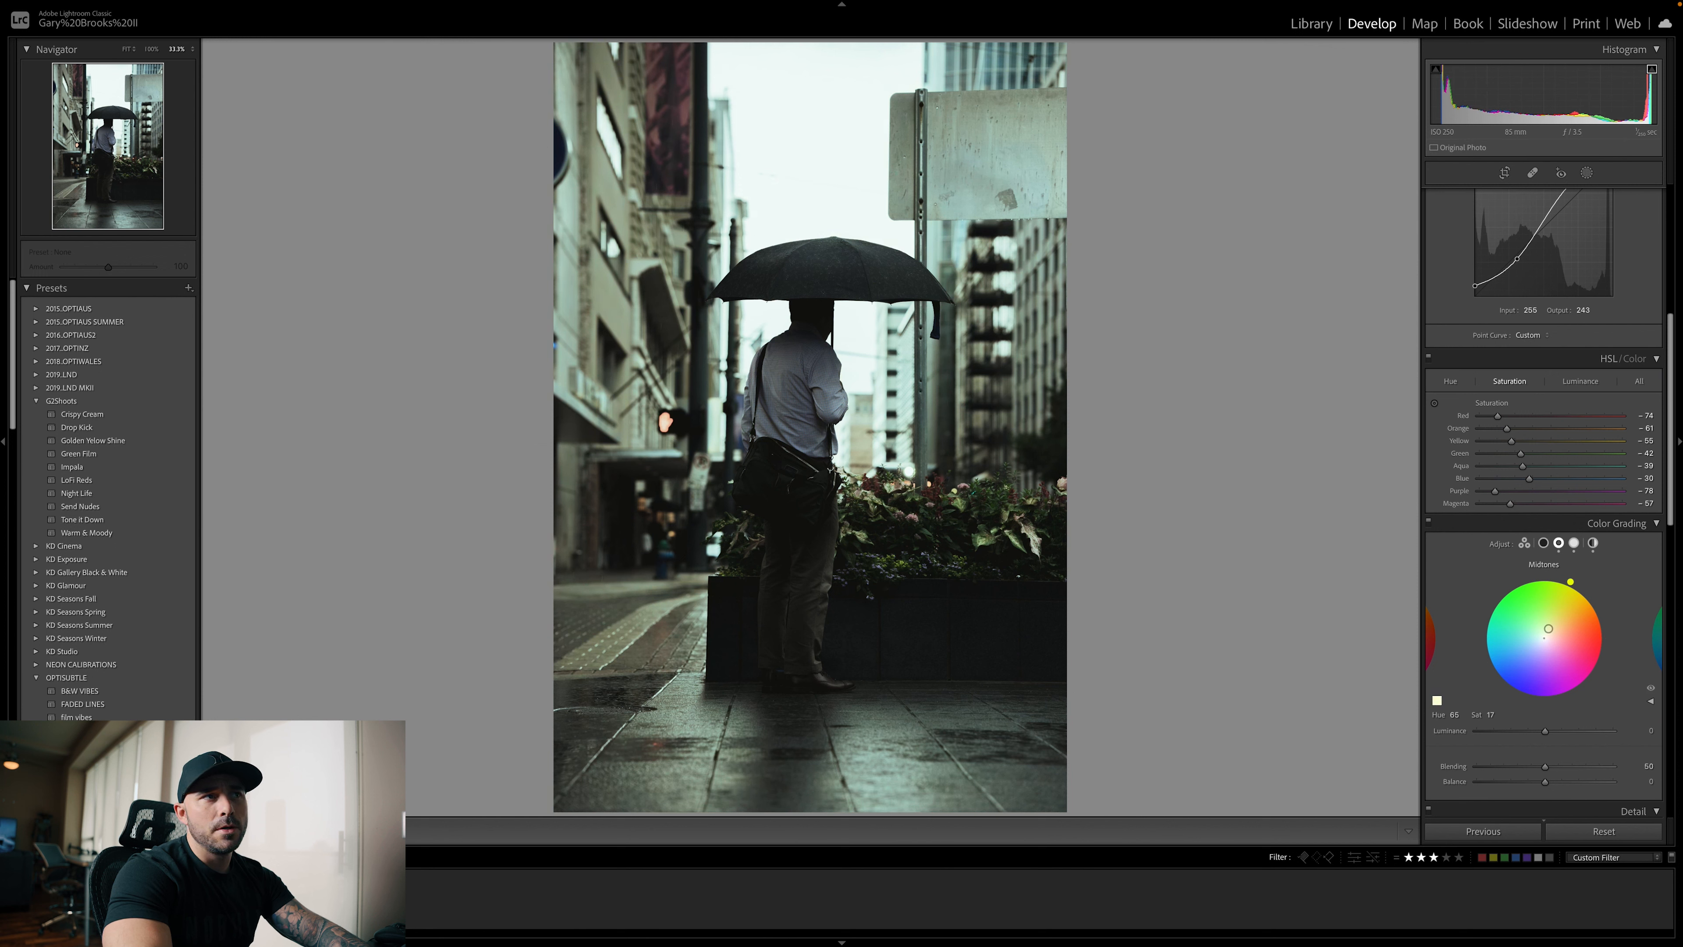
click(1543, 543)
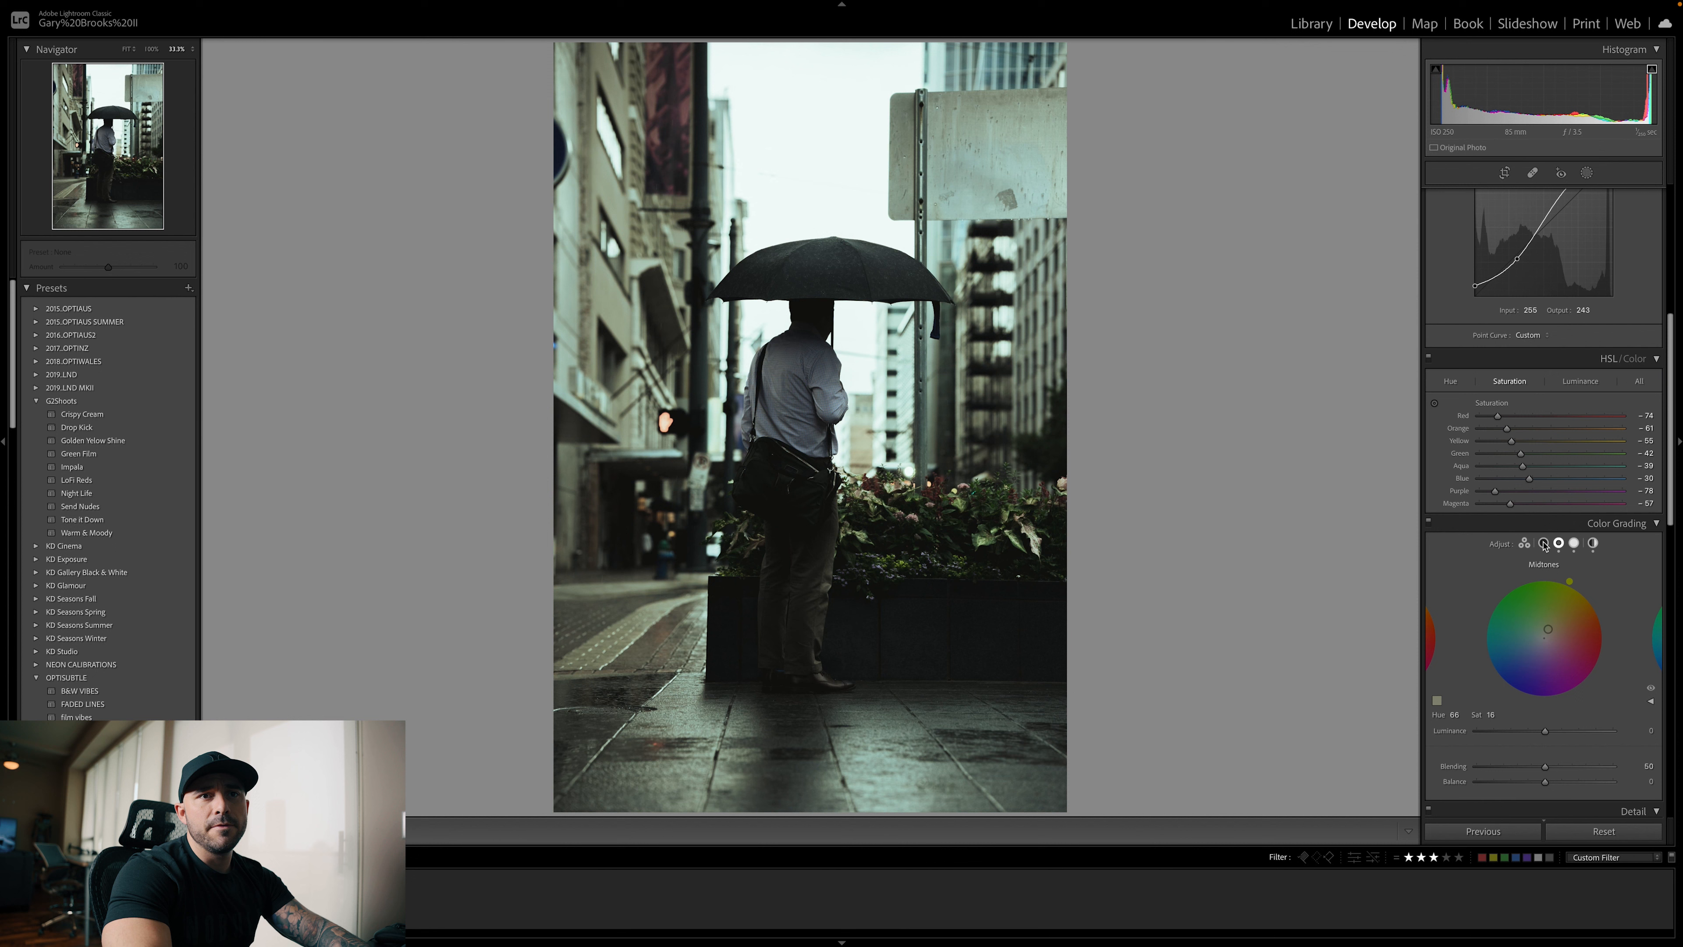
drag(1544, 638, 1537, 647)
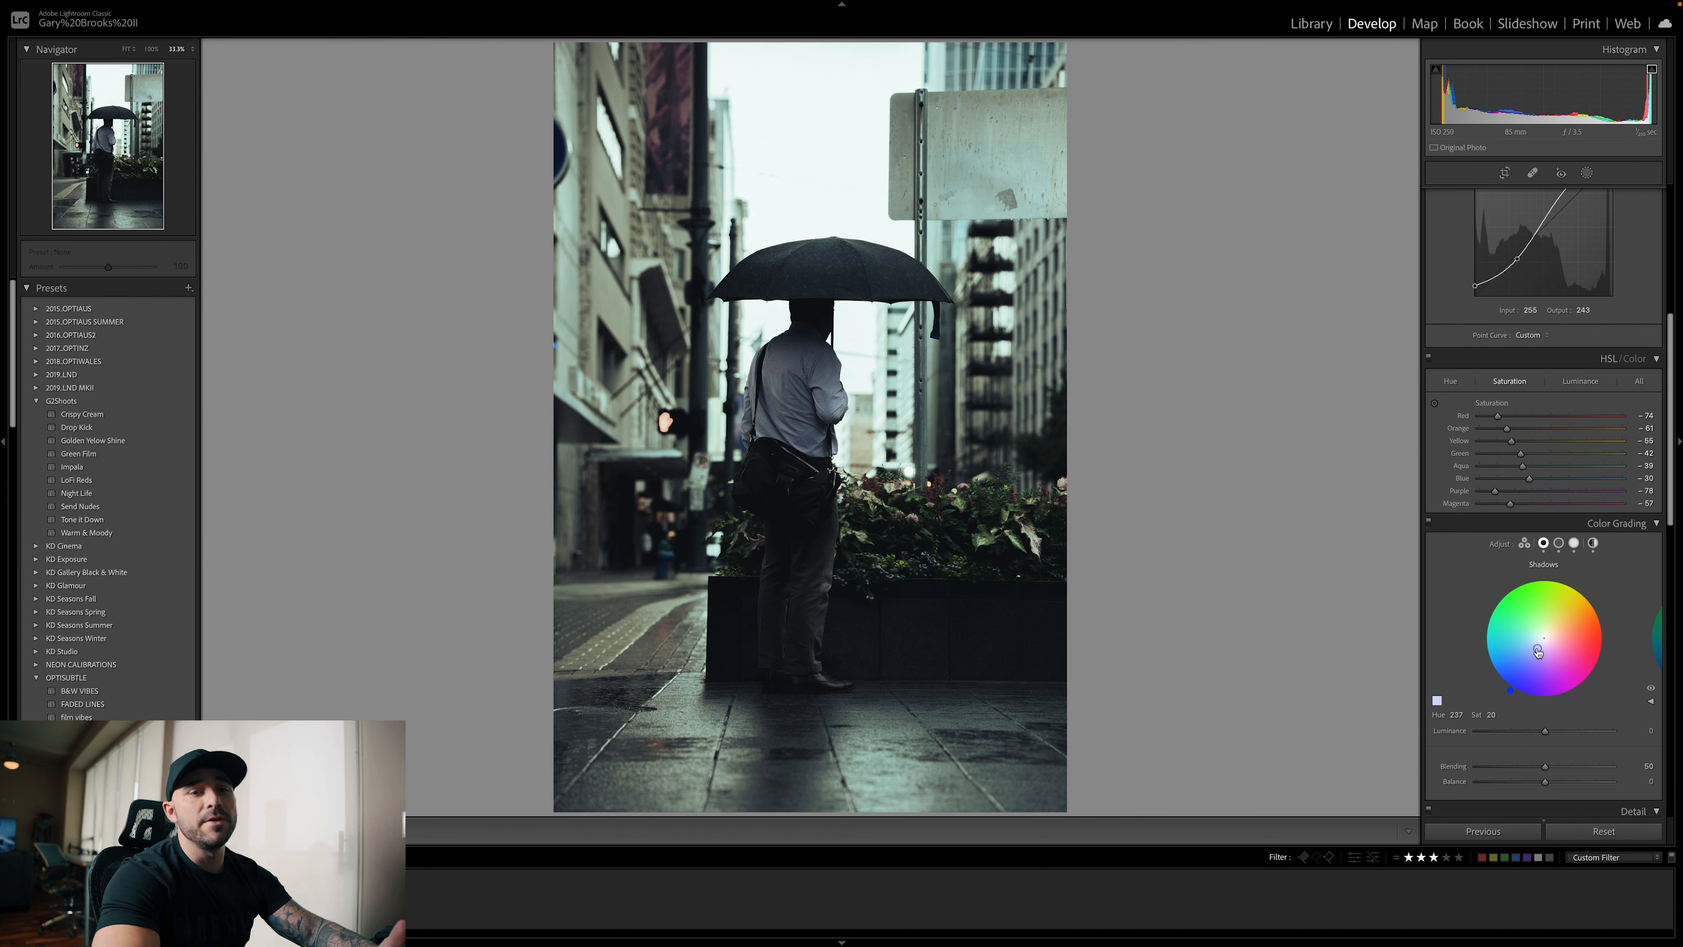
Compare the graded umbrella photo with its original version by switching between the before and after views
key(backslash)
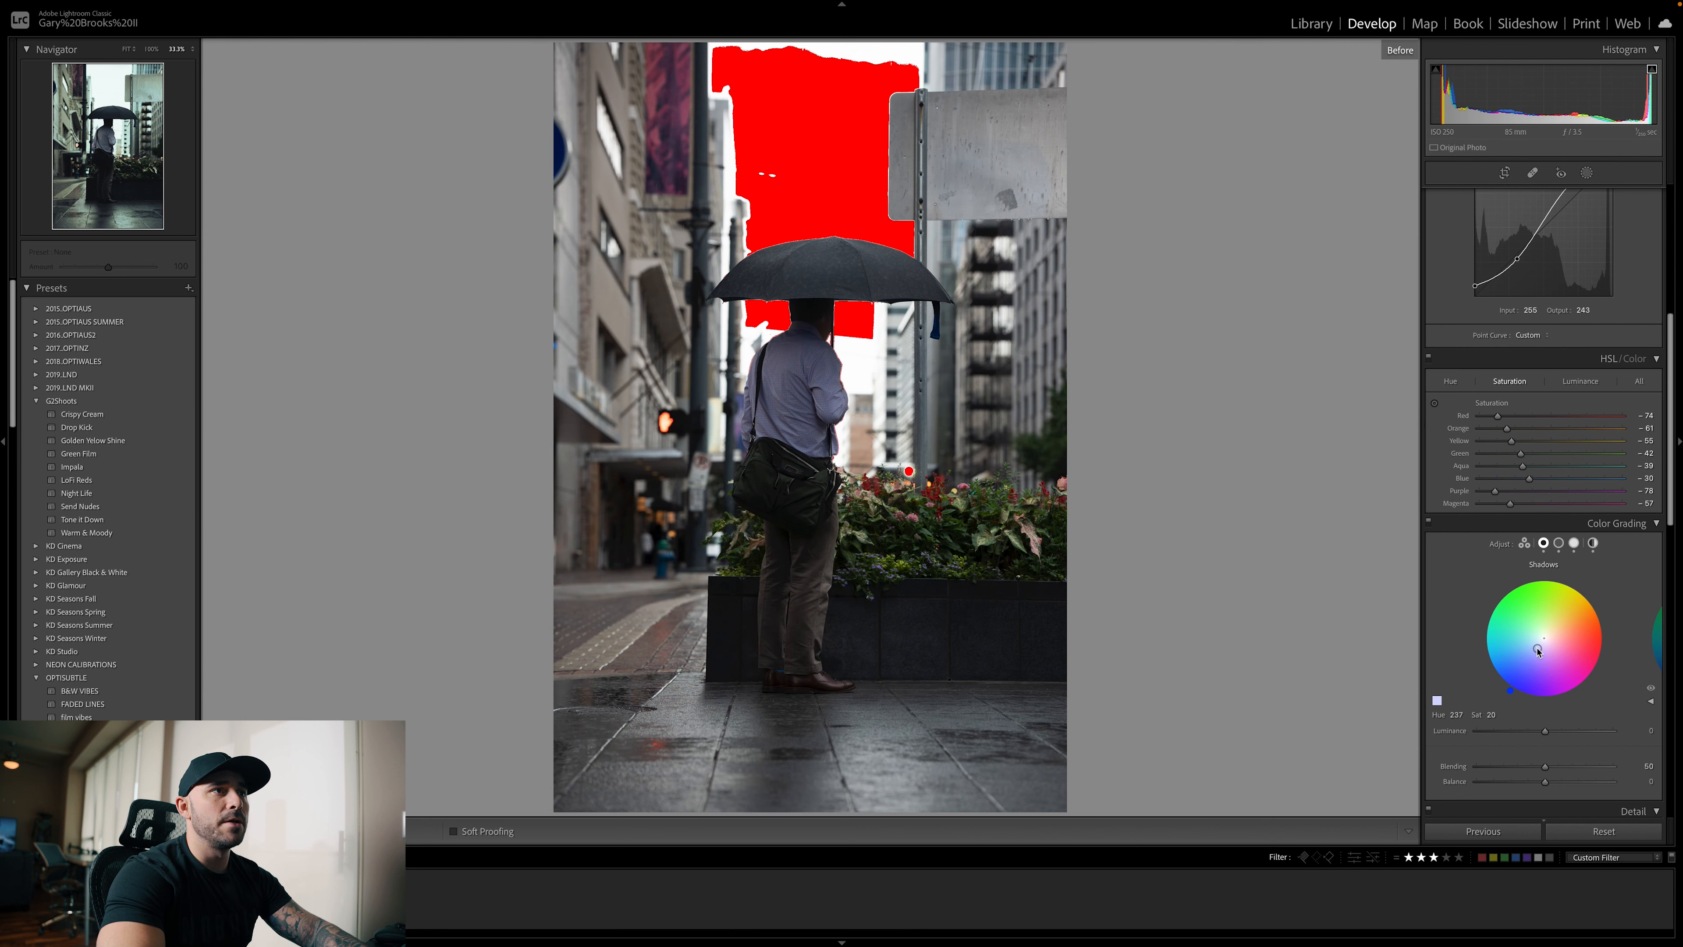
key(backslash)
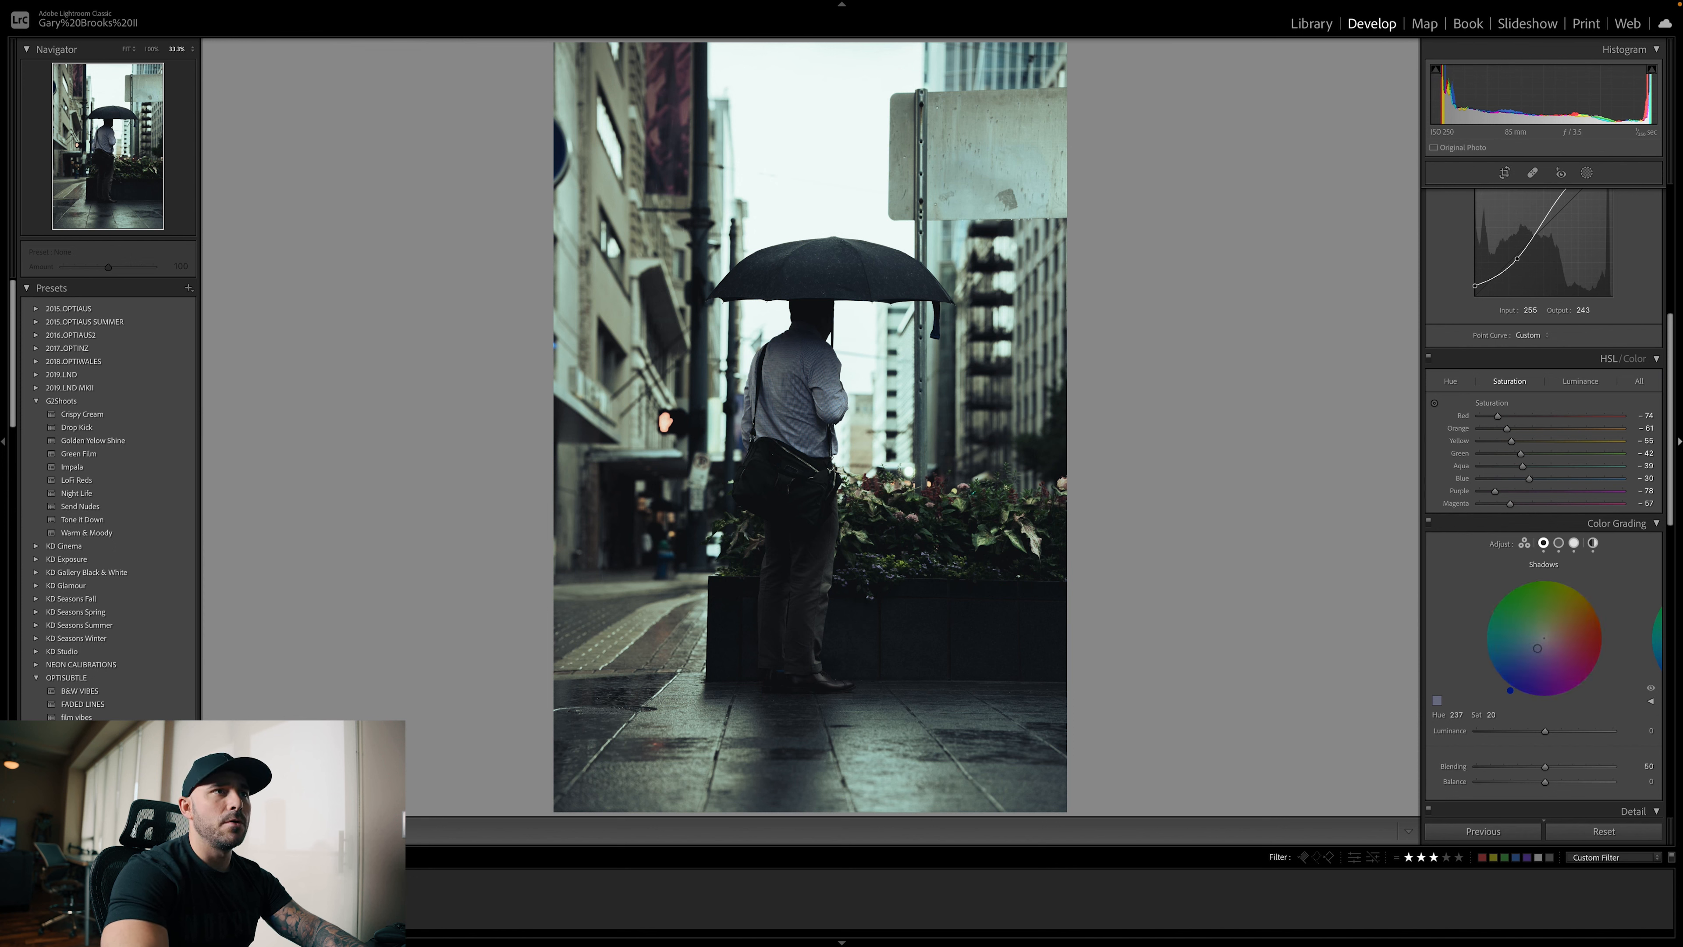
key(backslash)
key(backslash)
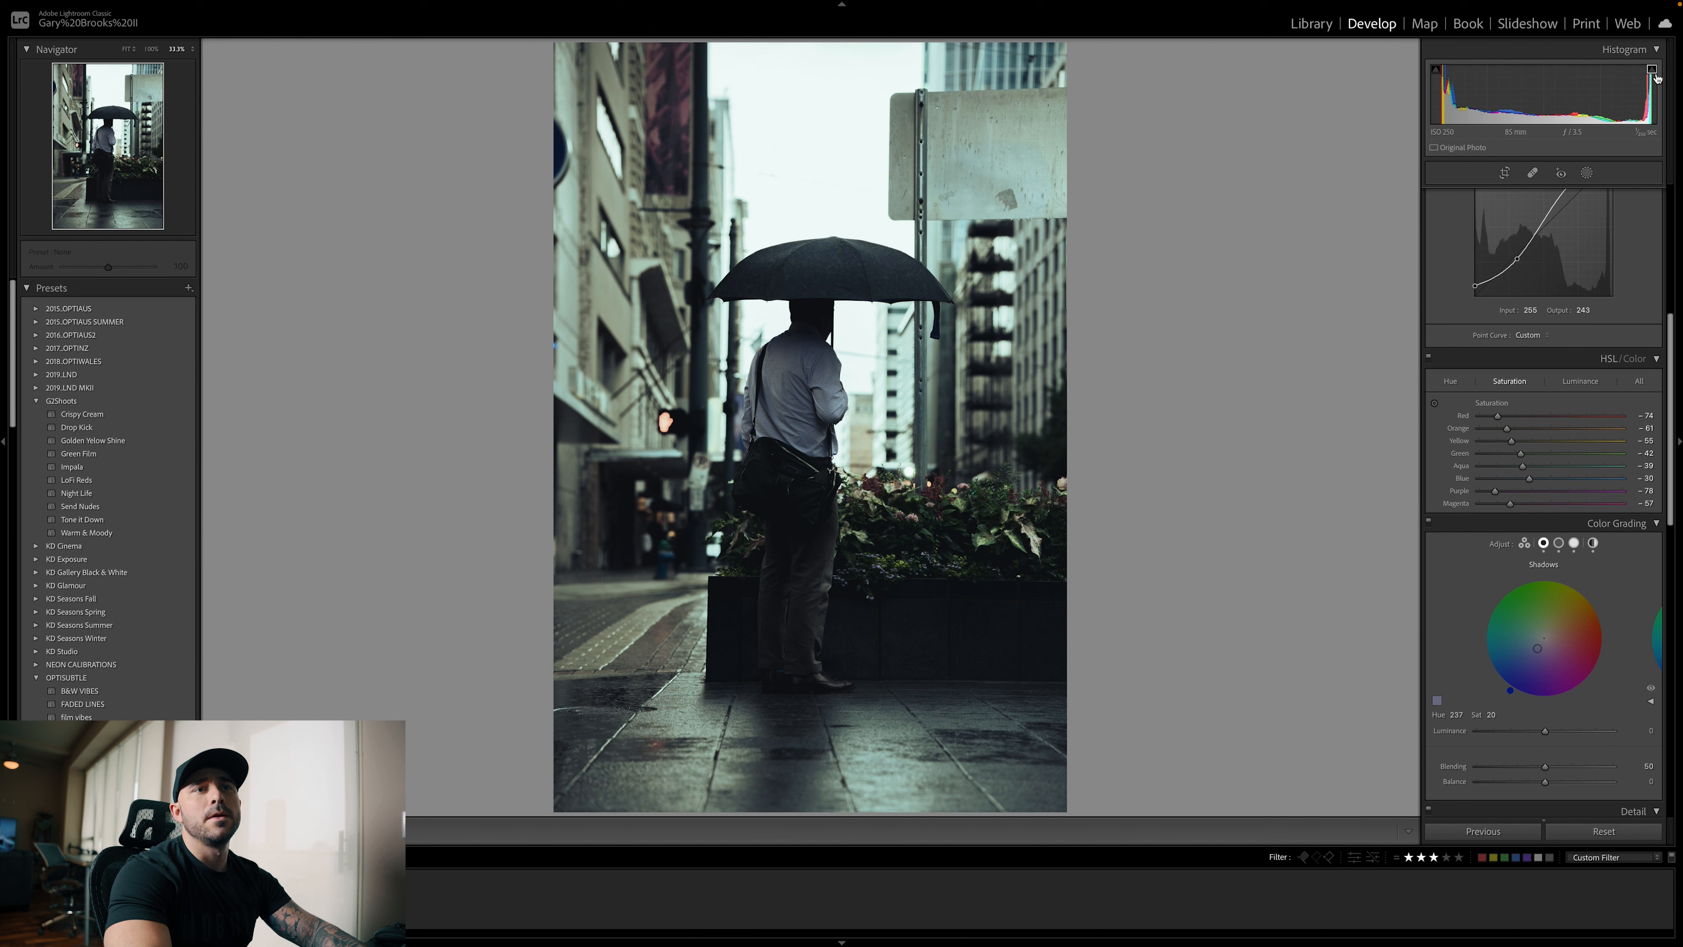
key(backslash)
key(backslash)
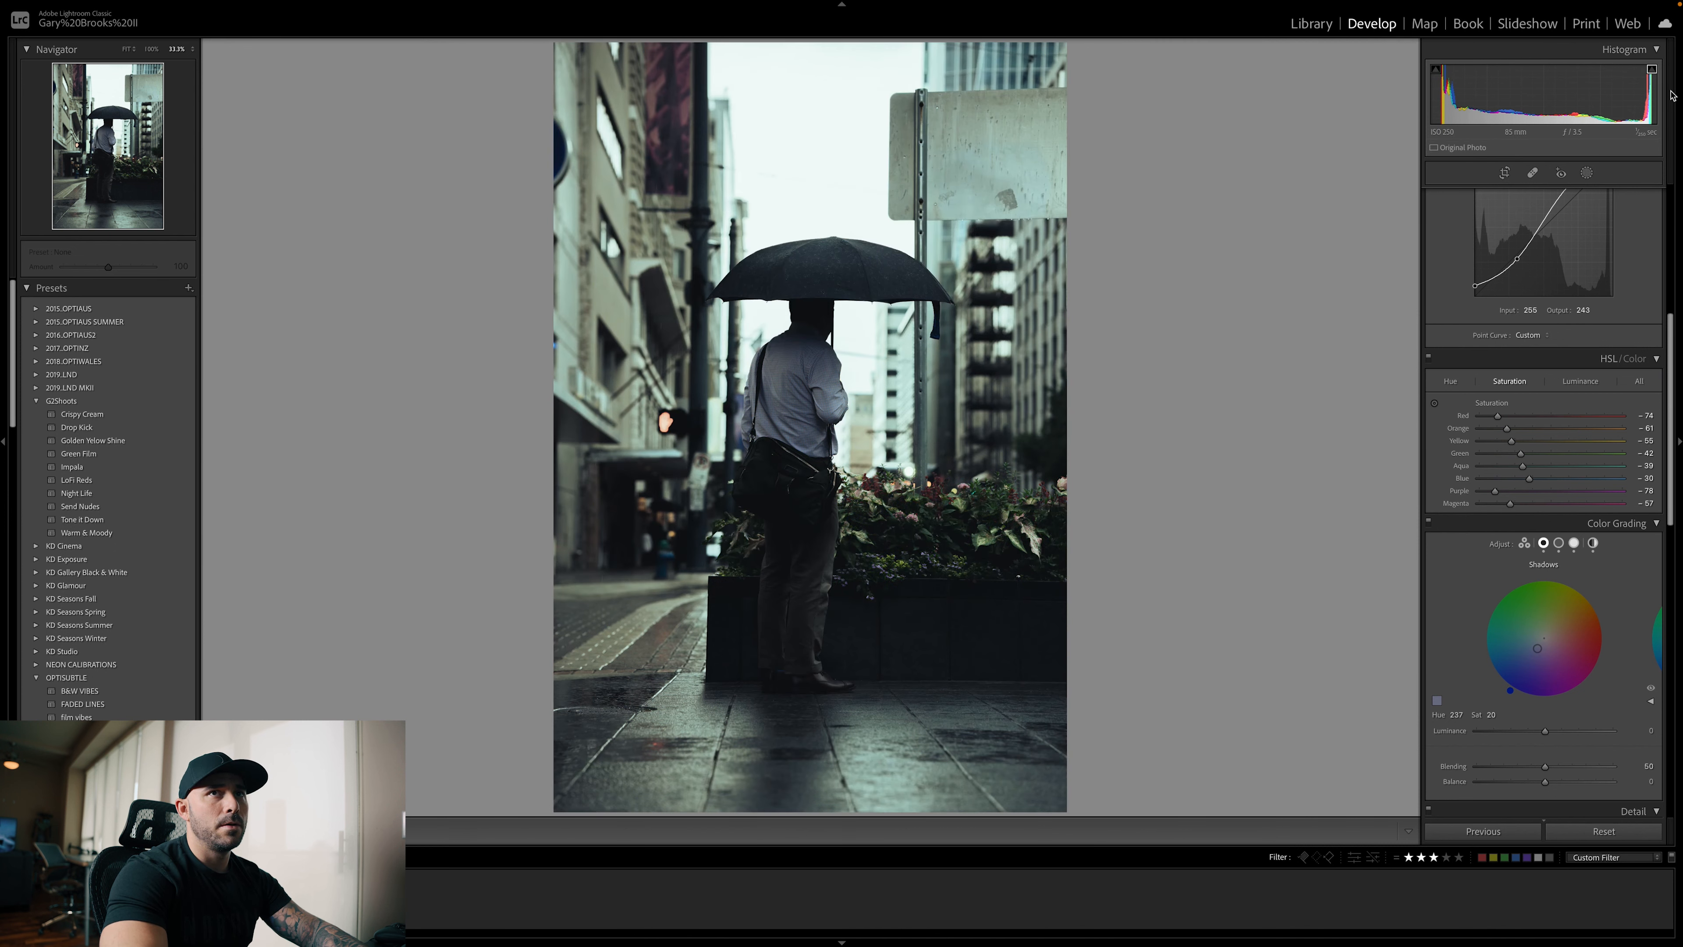
key(backslash)
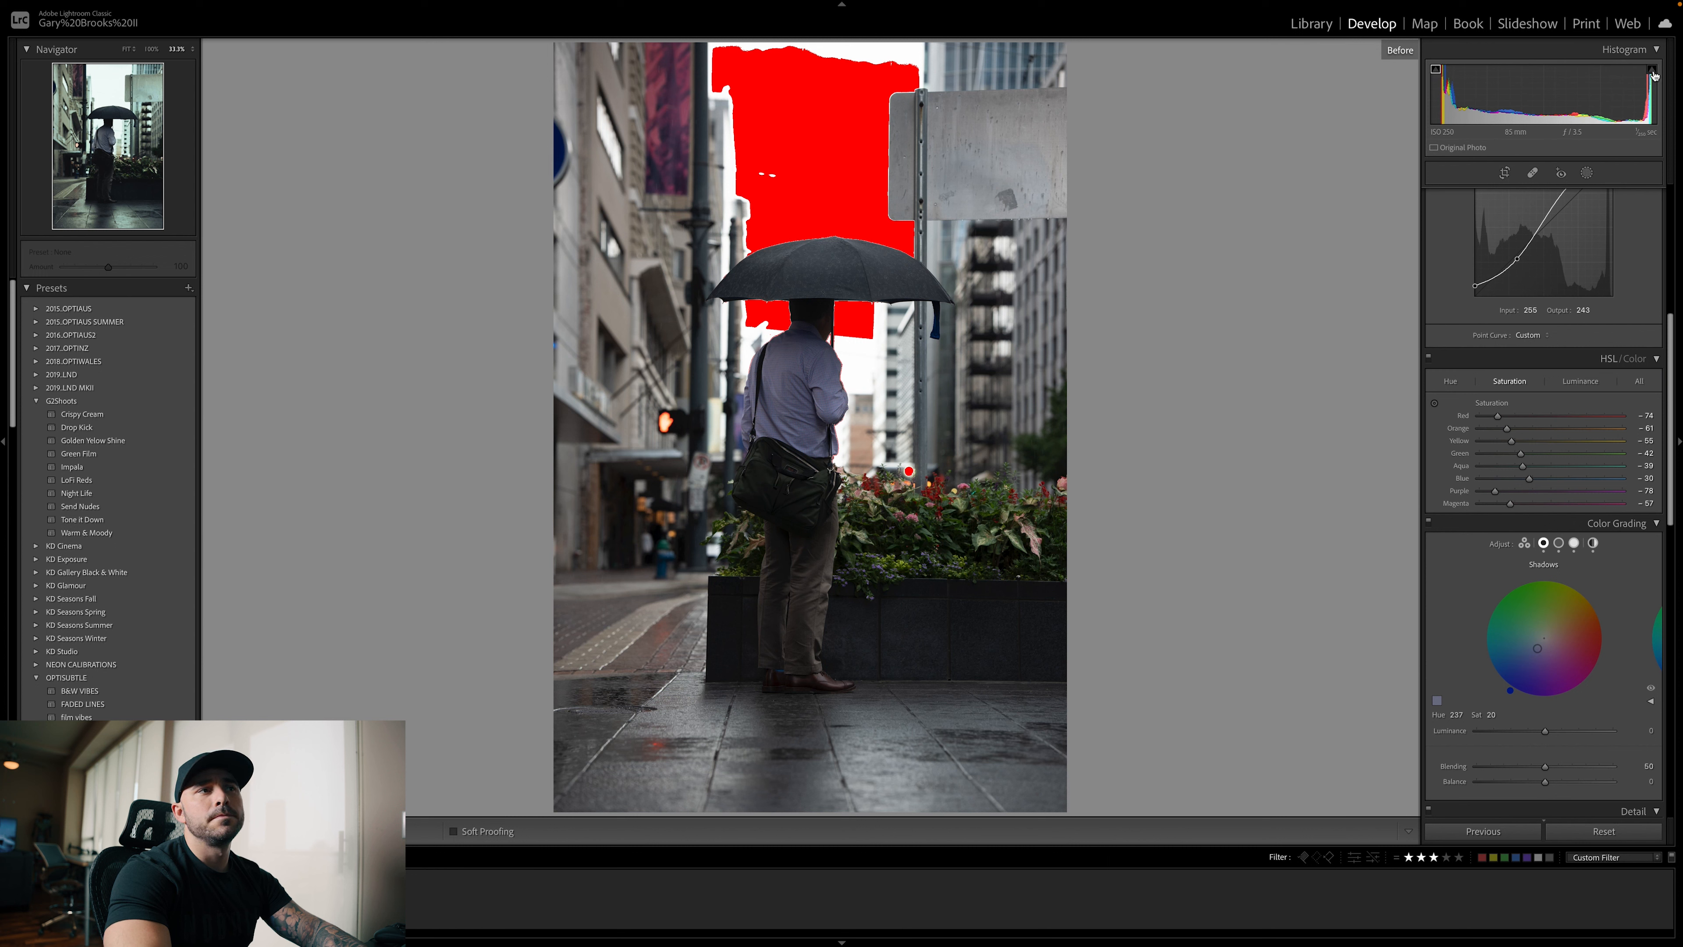
Try to turn off the red highlight clipping overlay on the before view of the umbrella photo
scroll(1567, 291, up, 5)
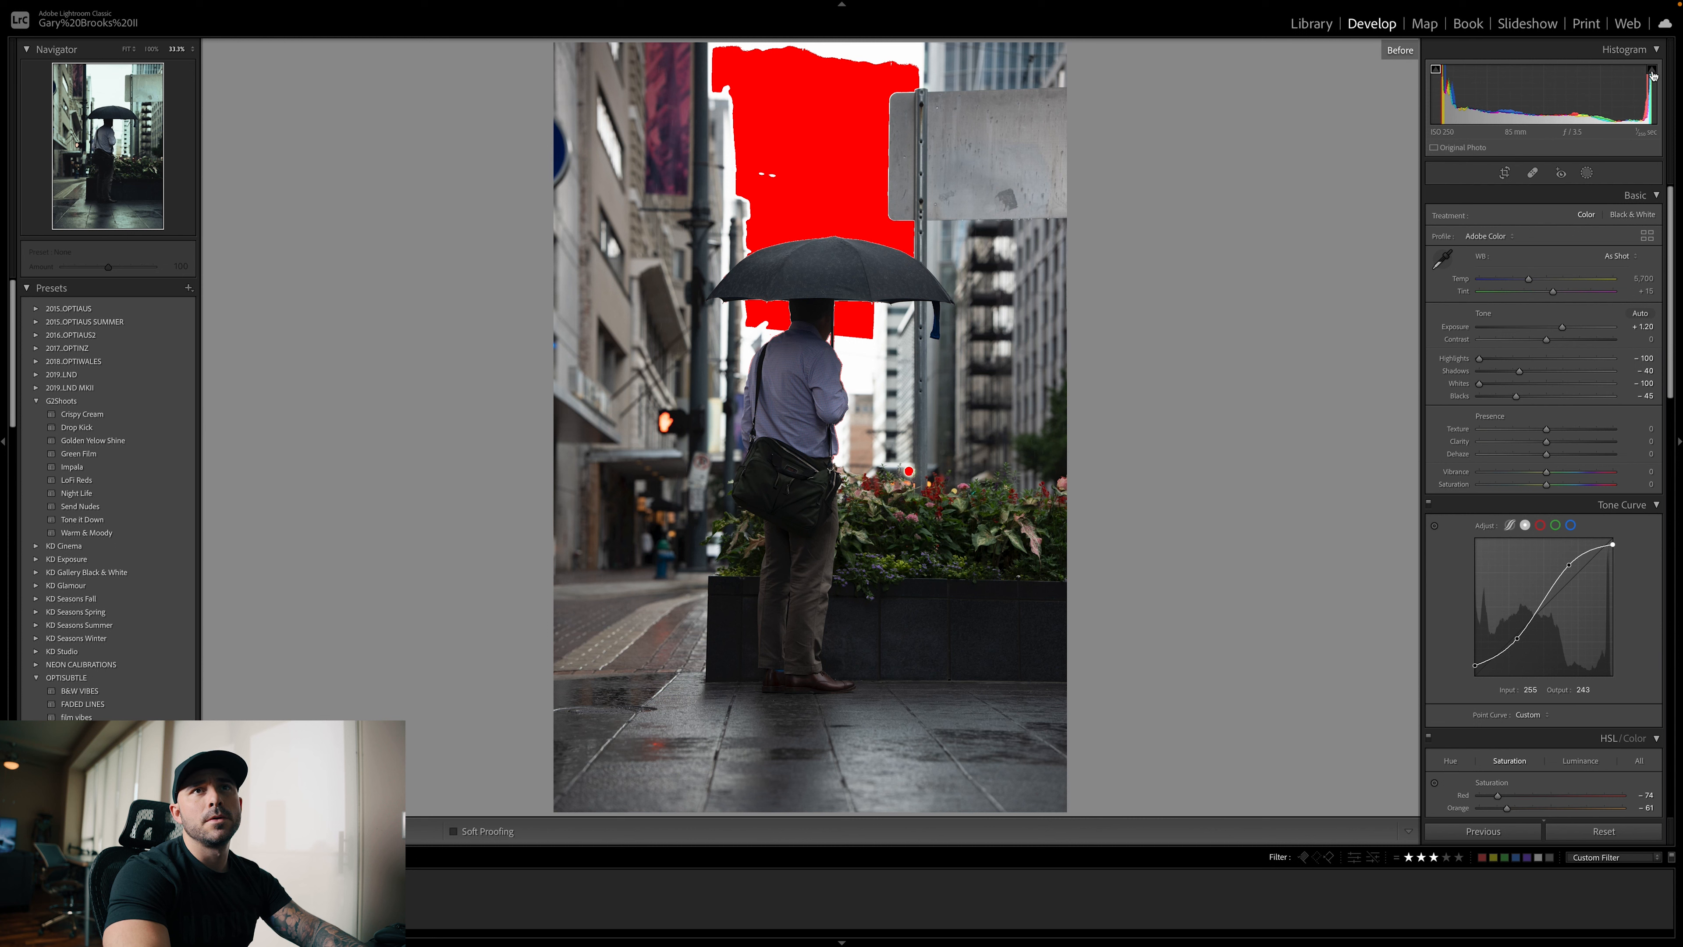
right_click(1653, 75)
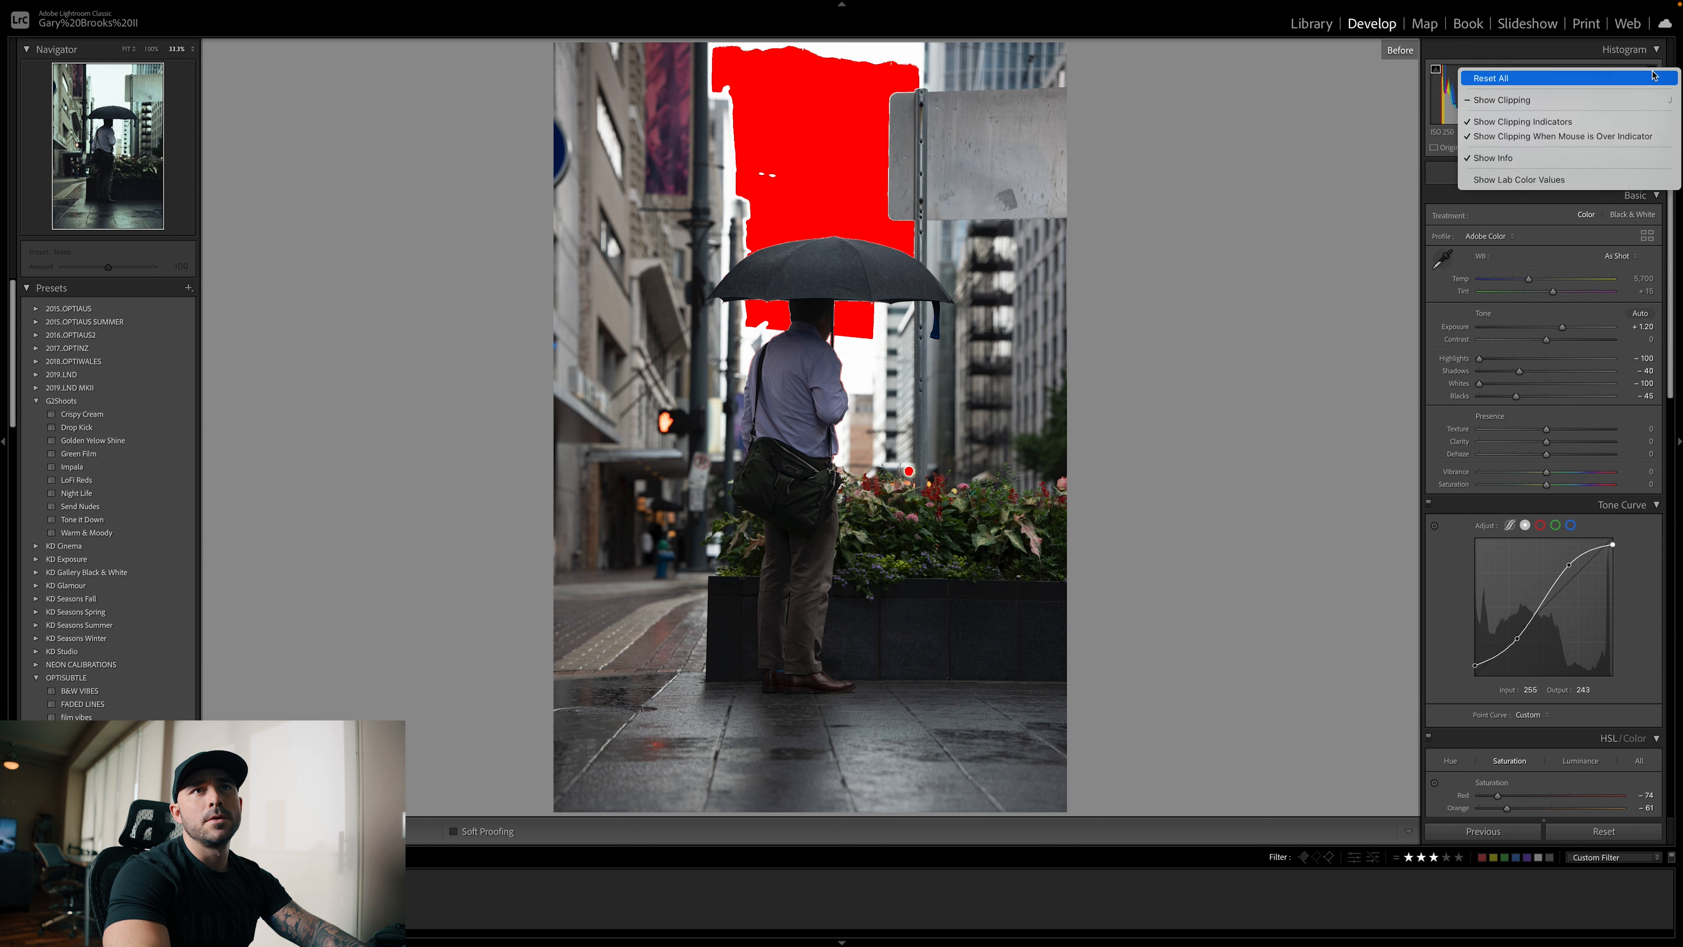
click(1557, 100)
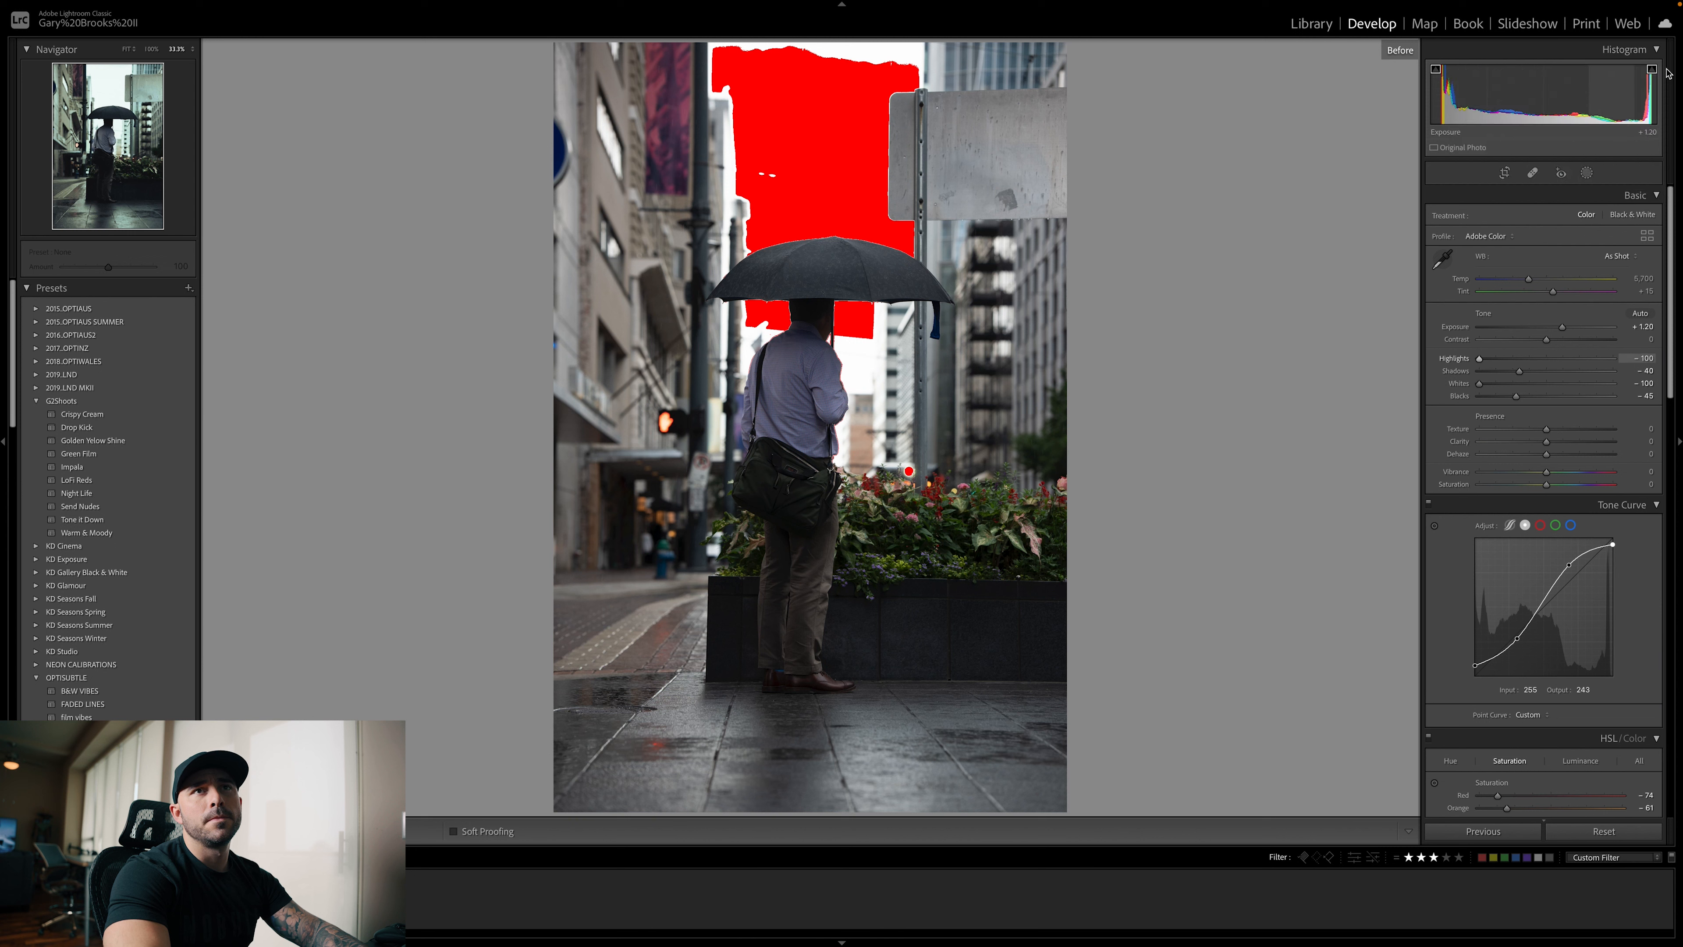
right_click(1653, 74)
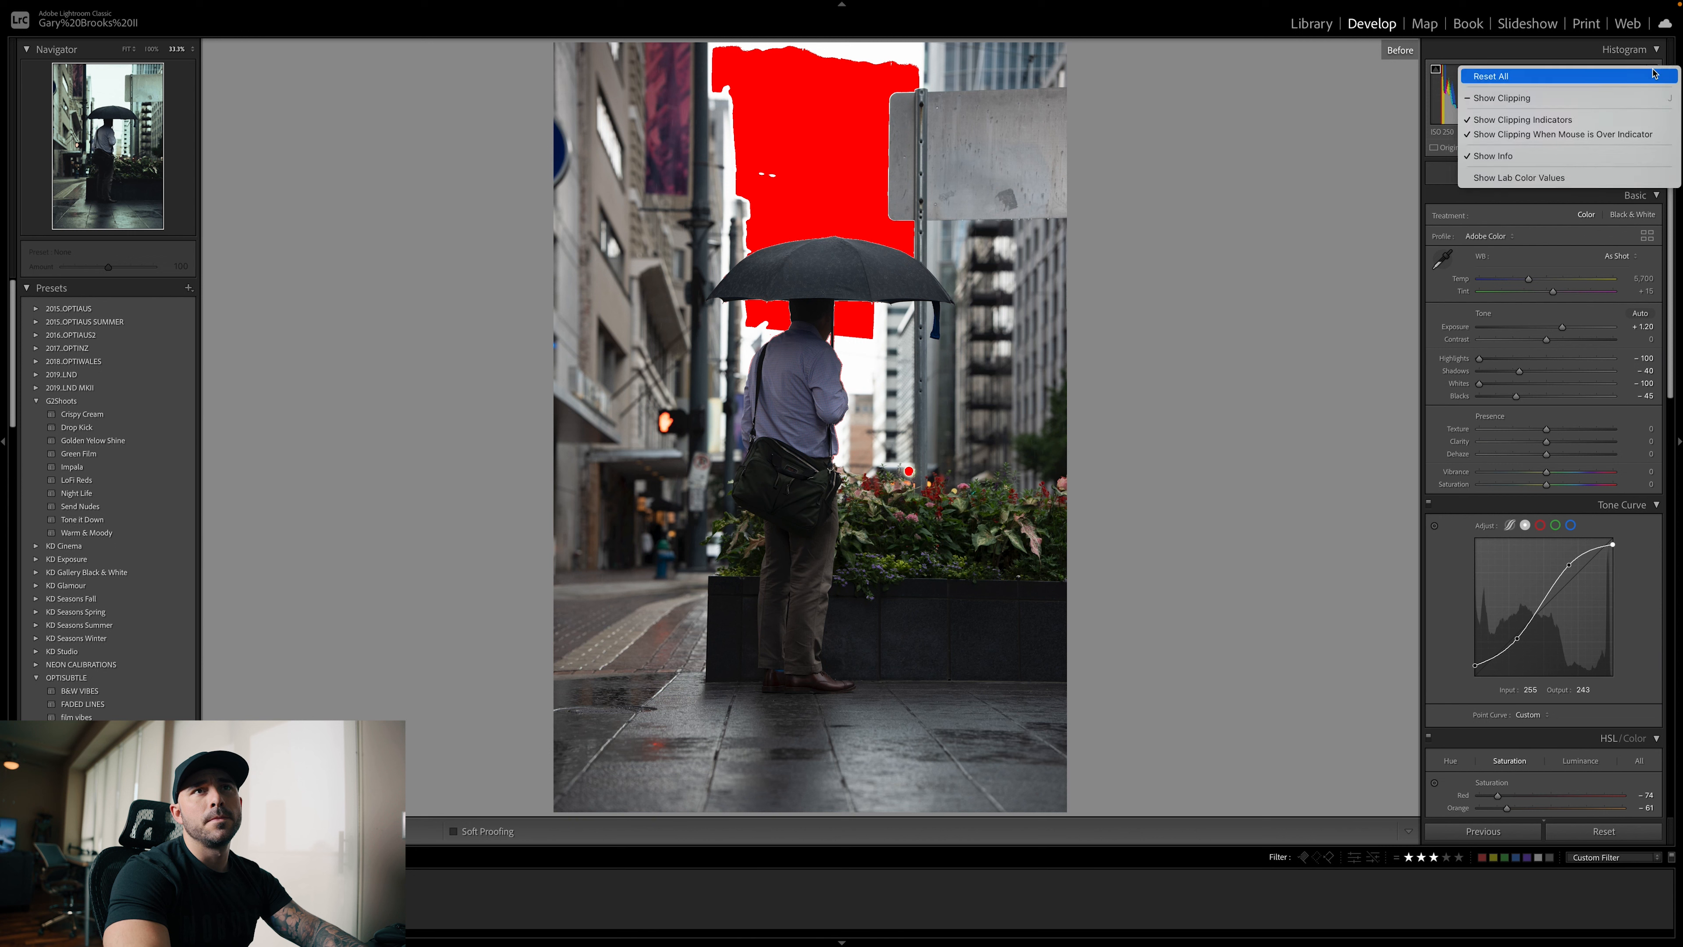
click(1590, 94)
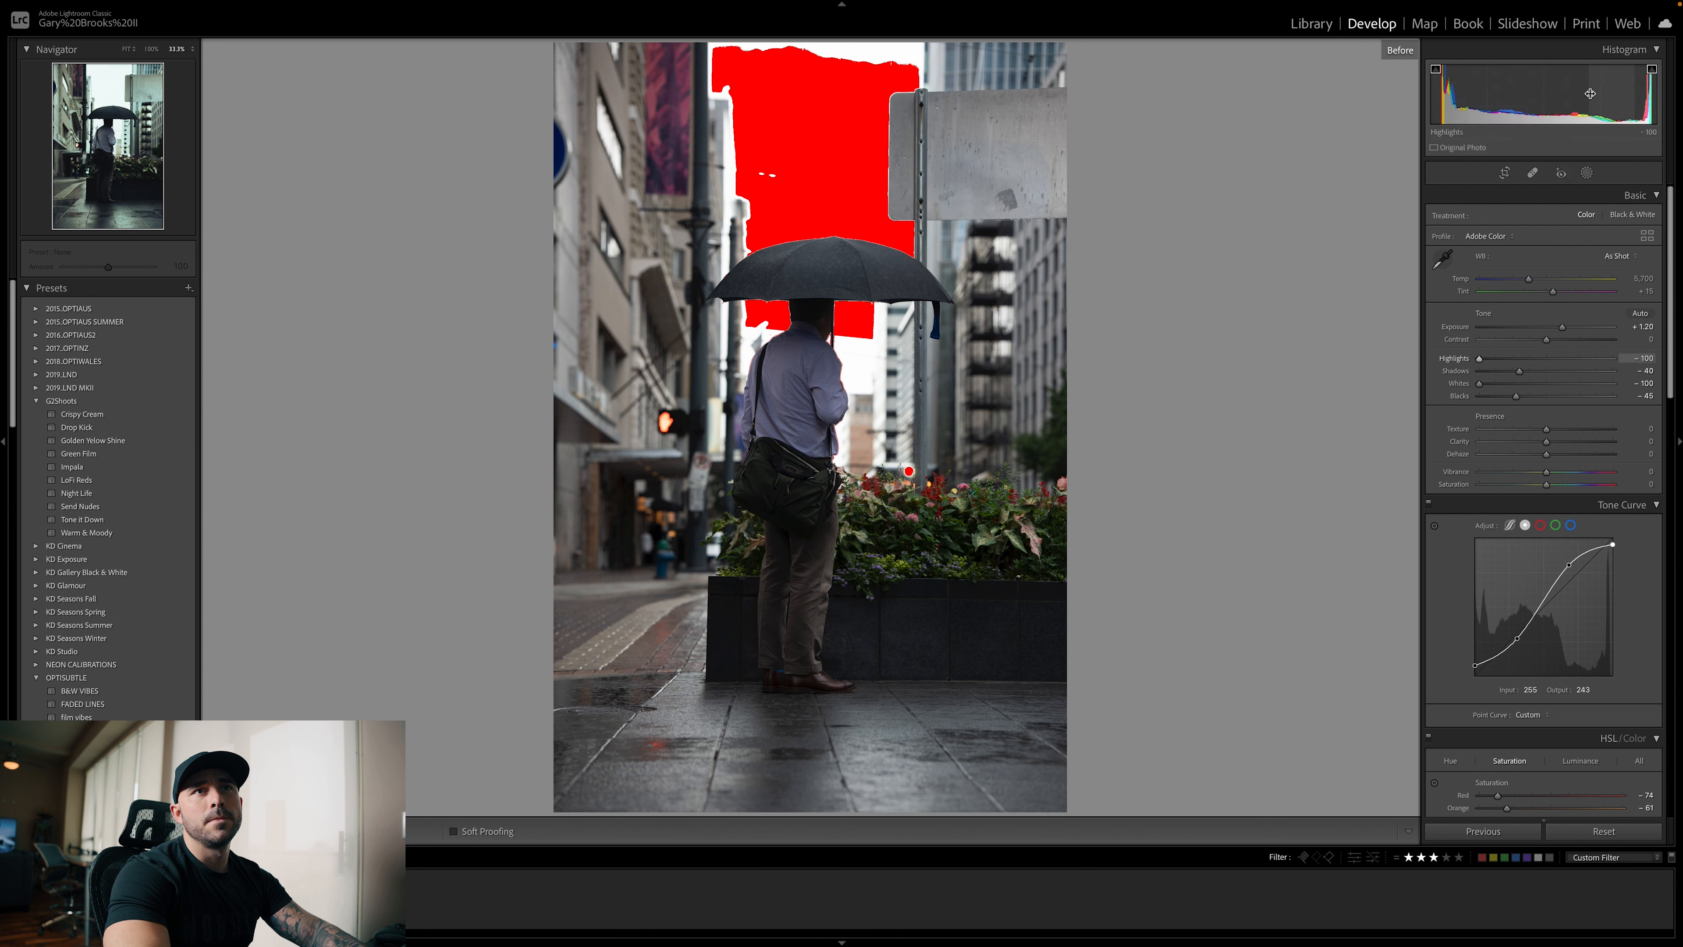
key(j)
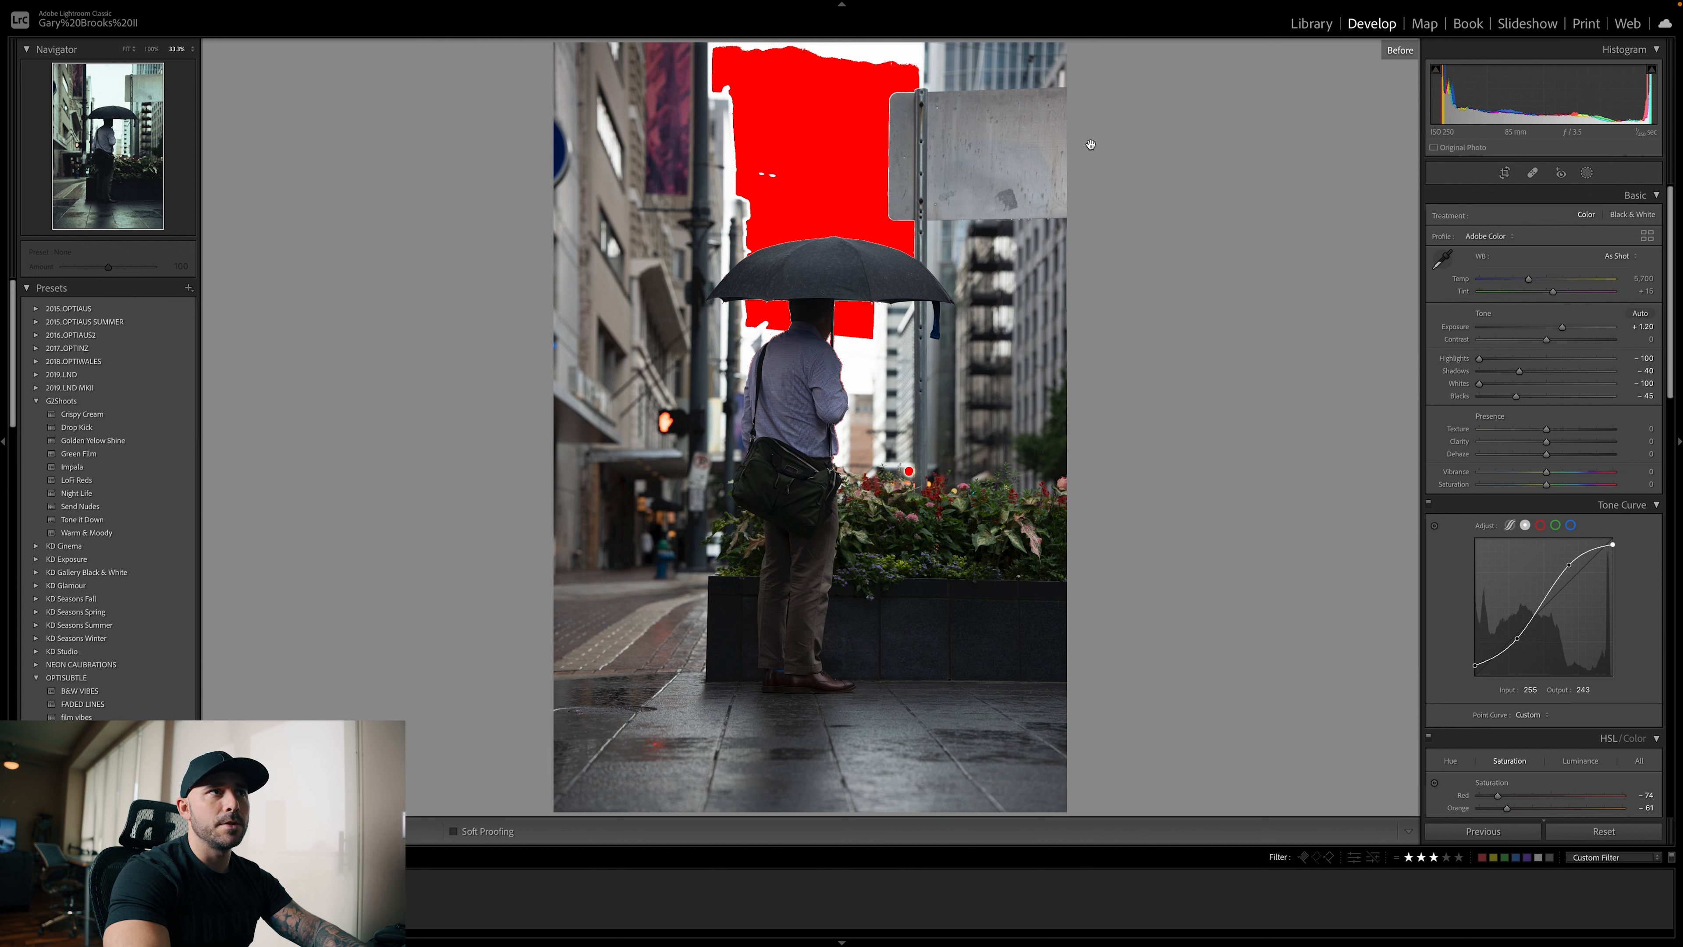
Toggle the clipping indicators and review the umbrella photo's before and after views once more
key(j)
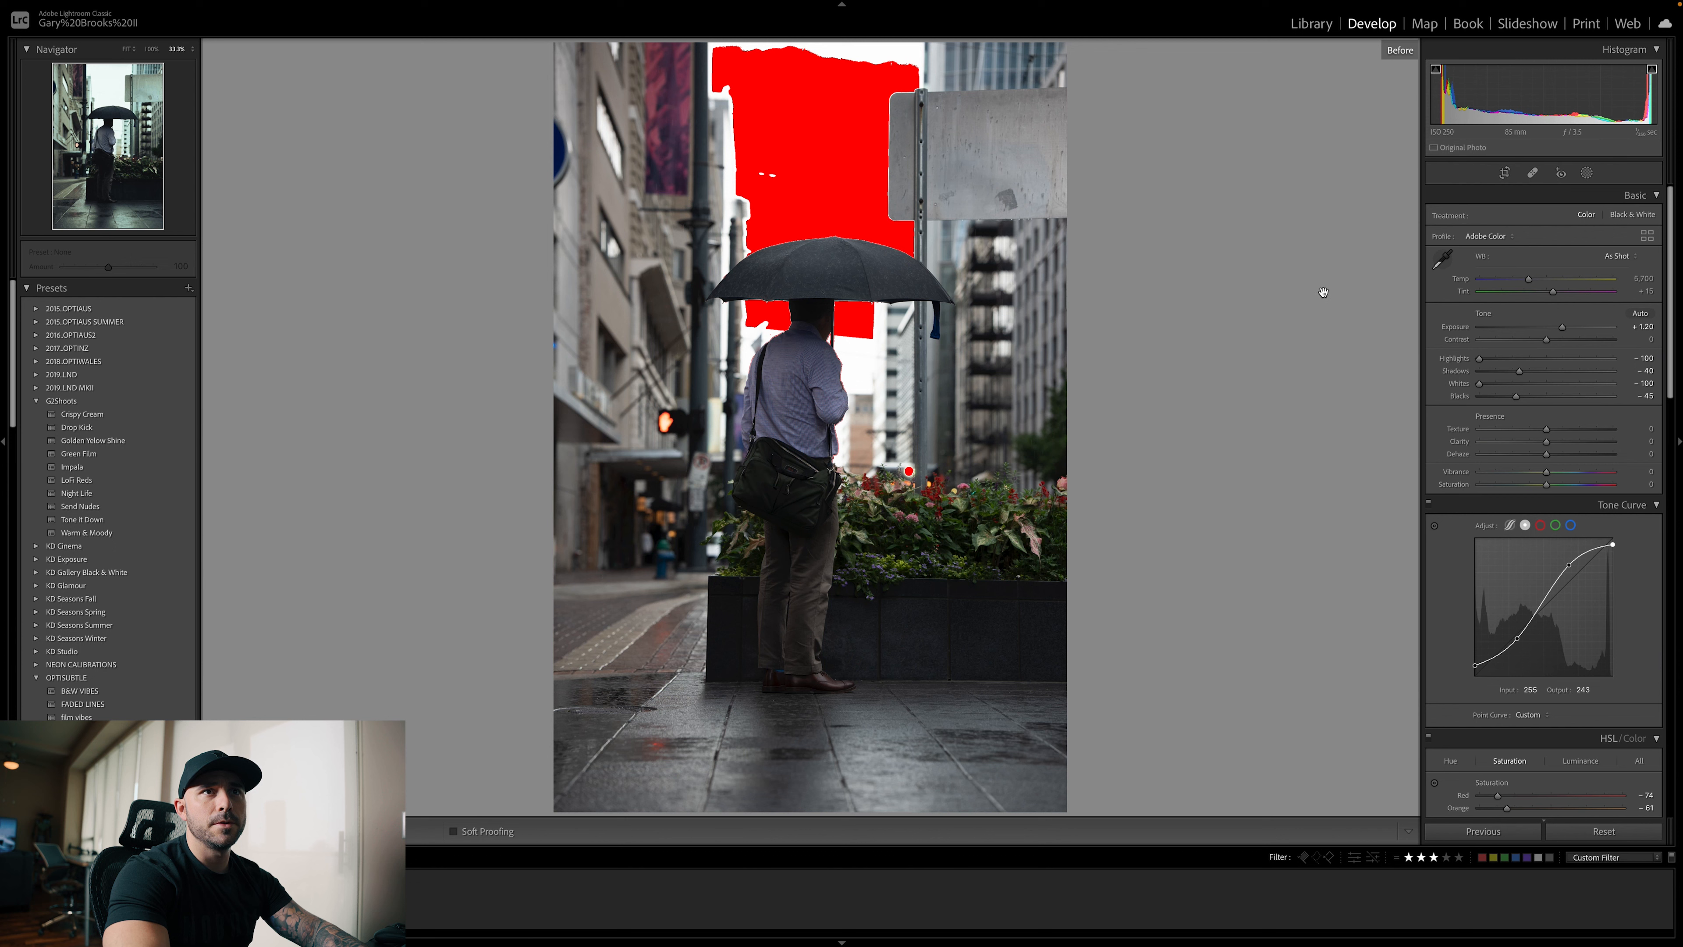
key(j)
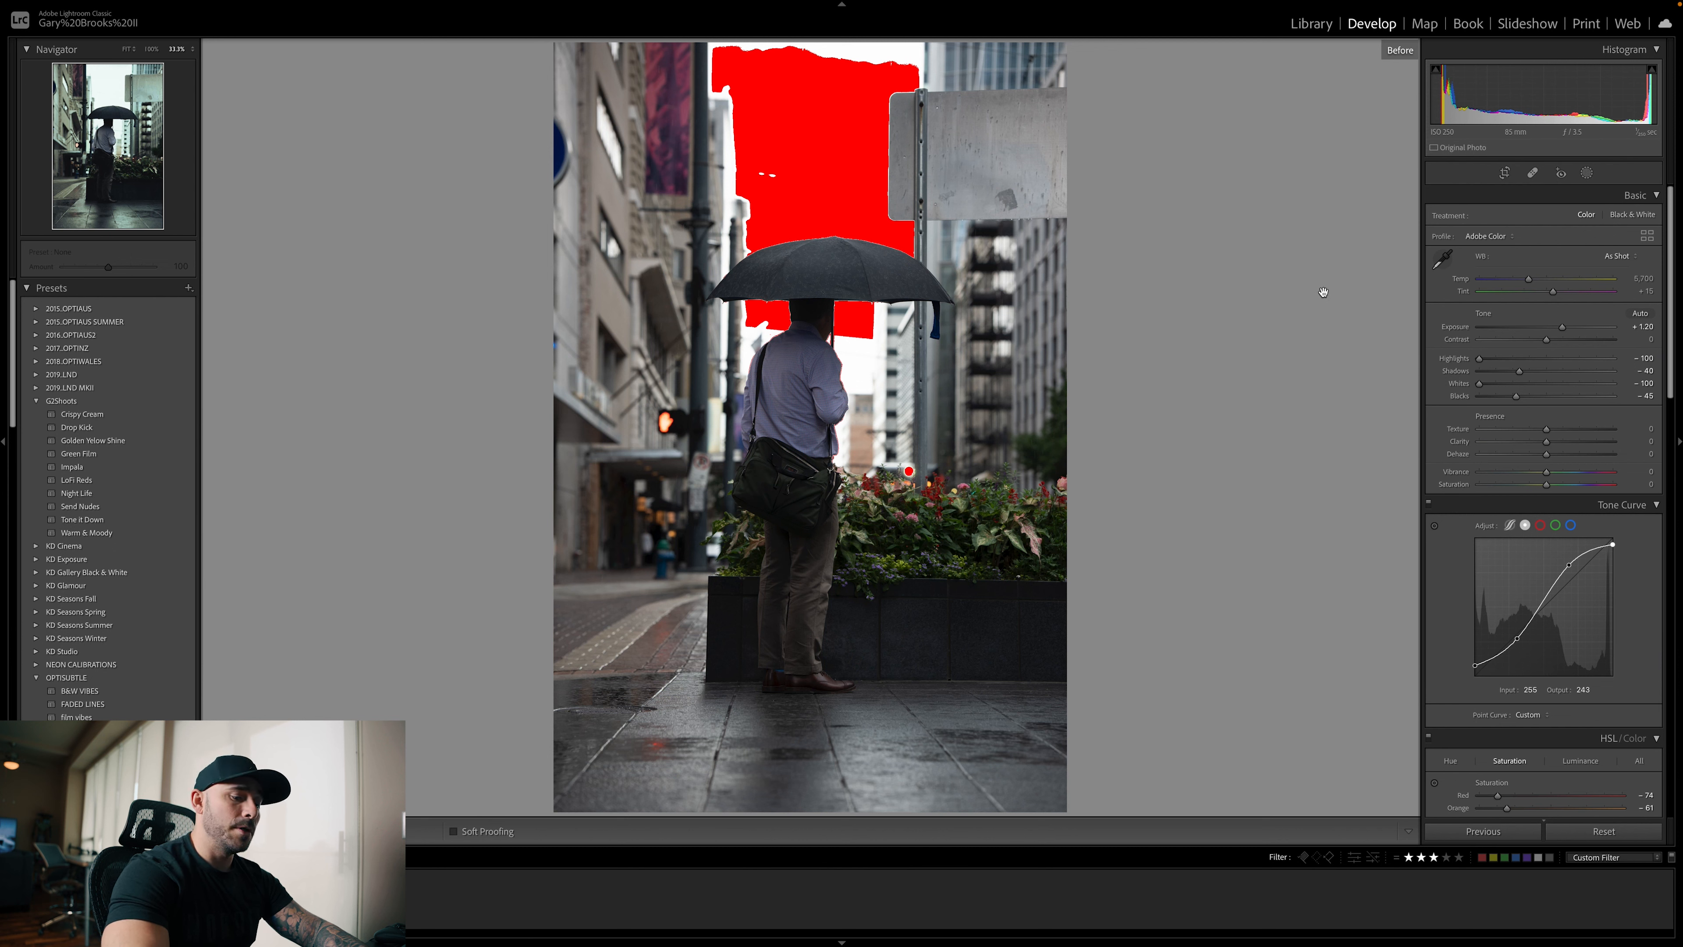
key(backslash)
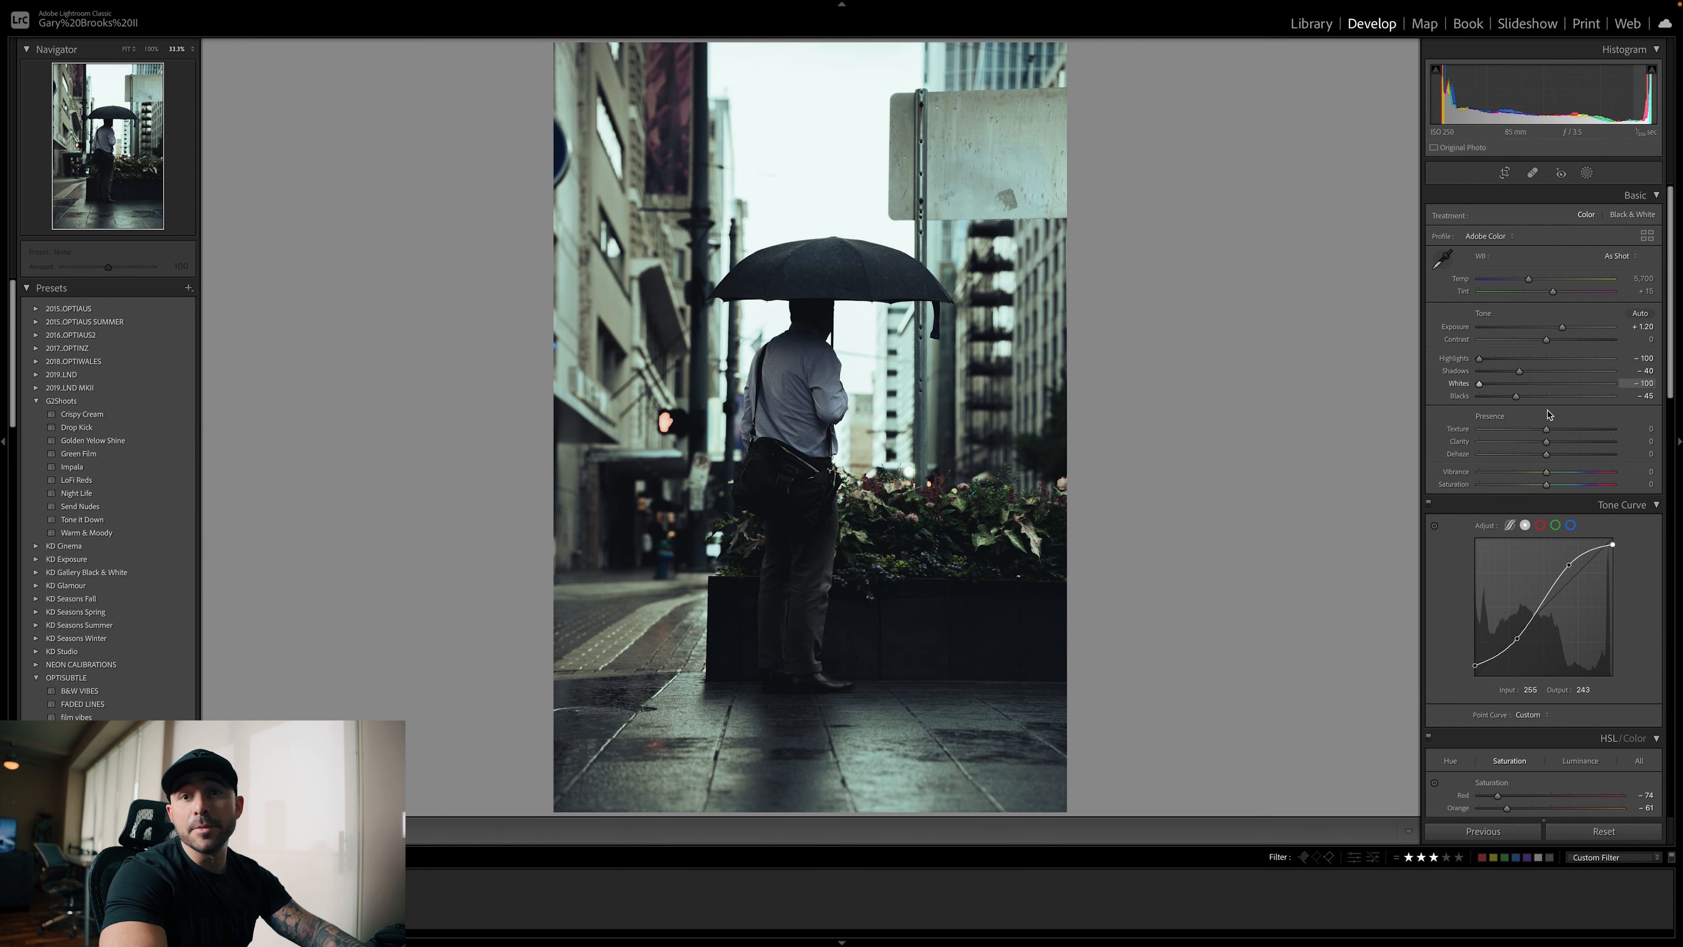
scroll(1551, 411, down, 5)
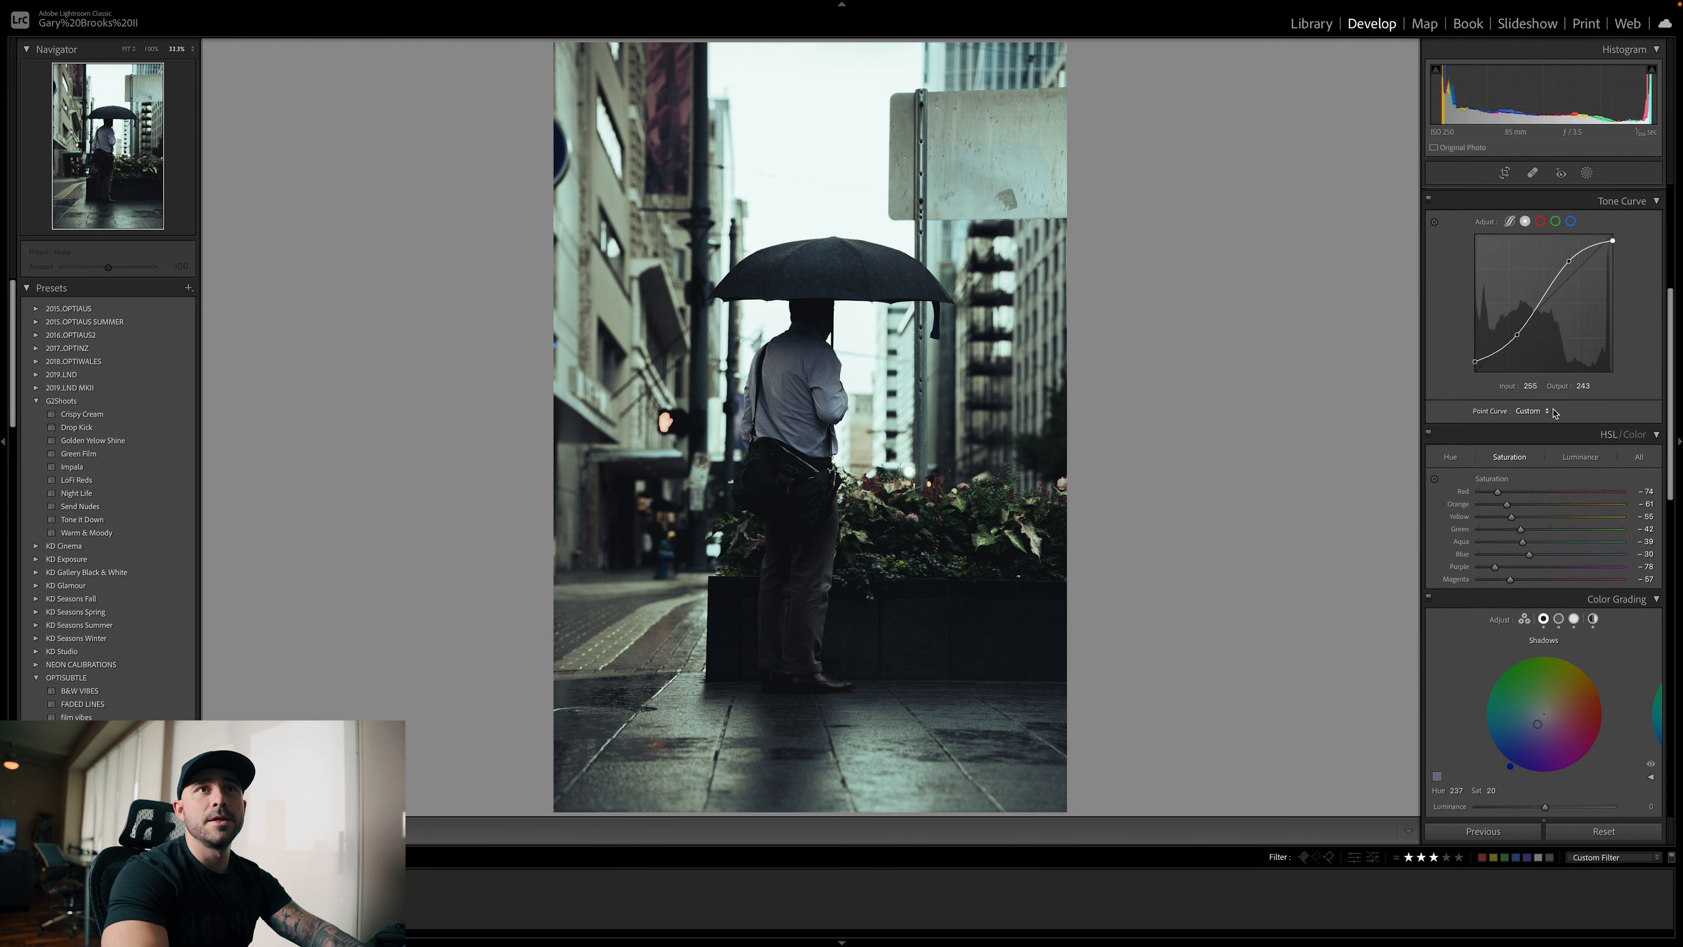
scroll(1551, 412, up, 5)
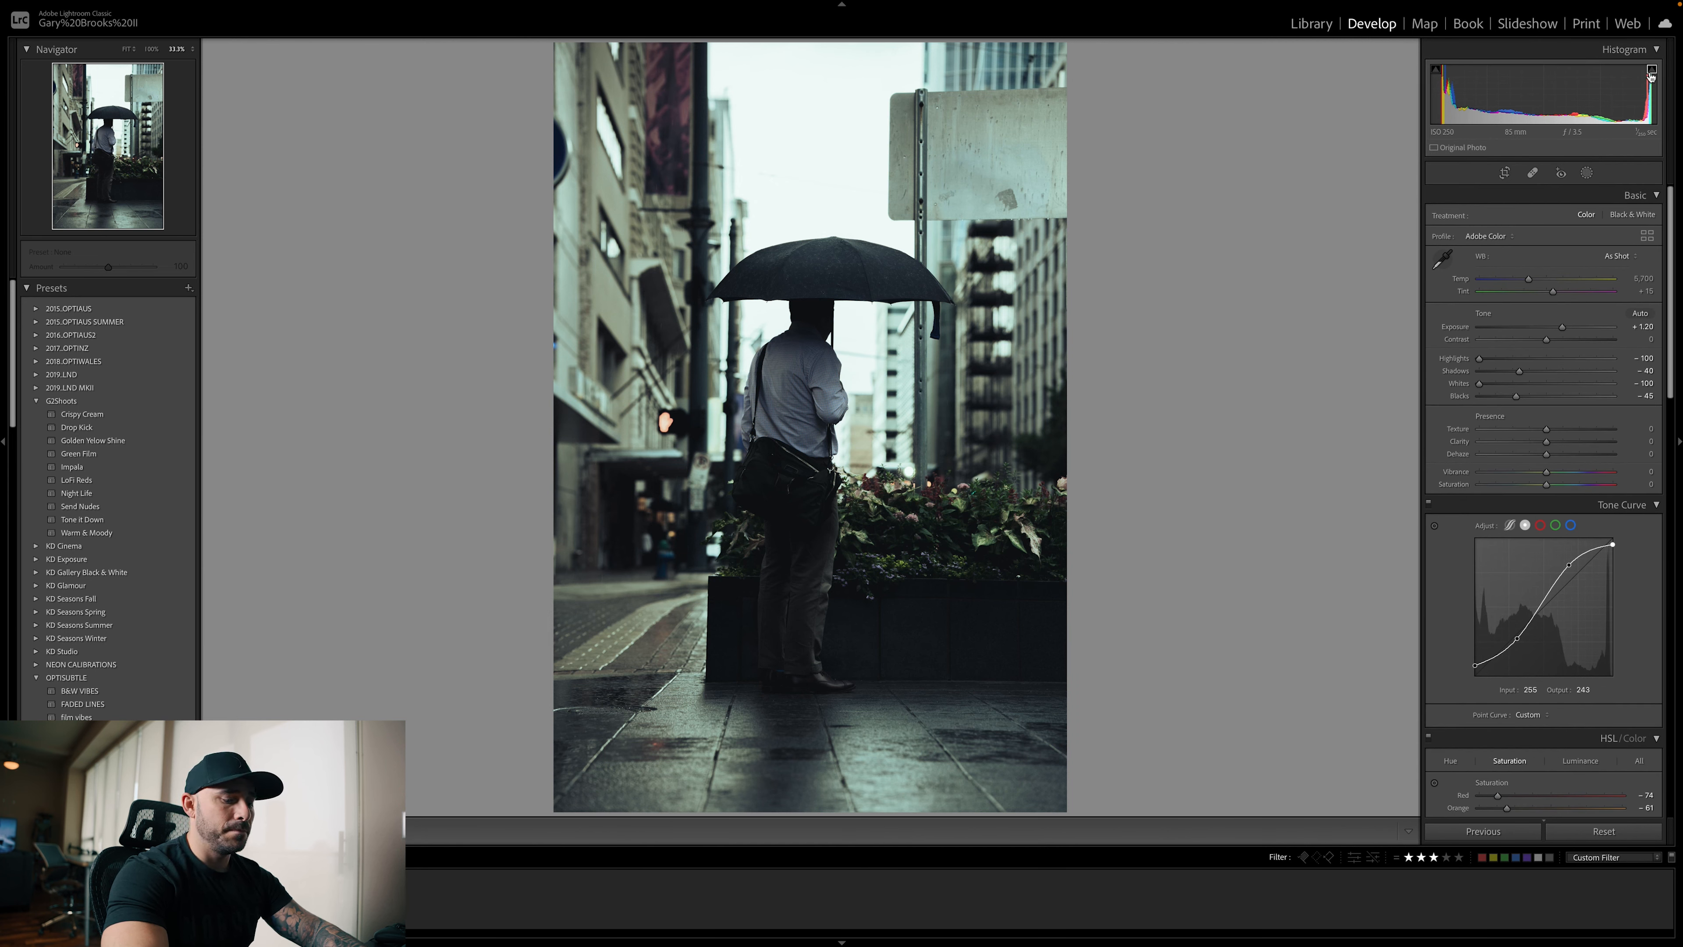
key(backslash)
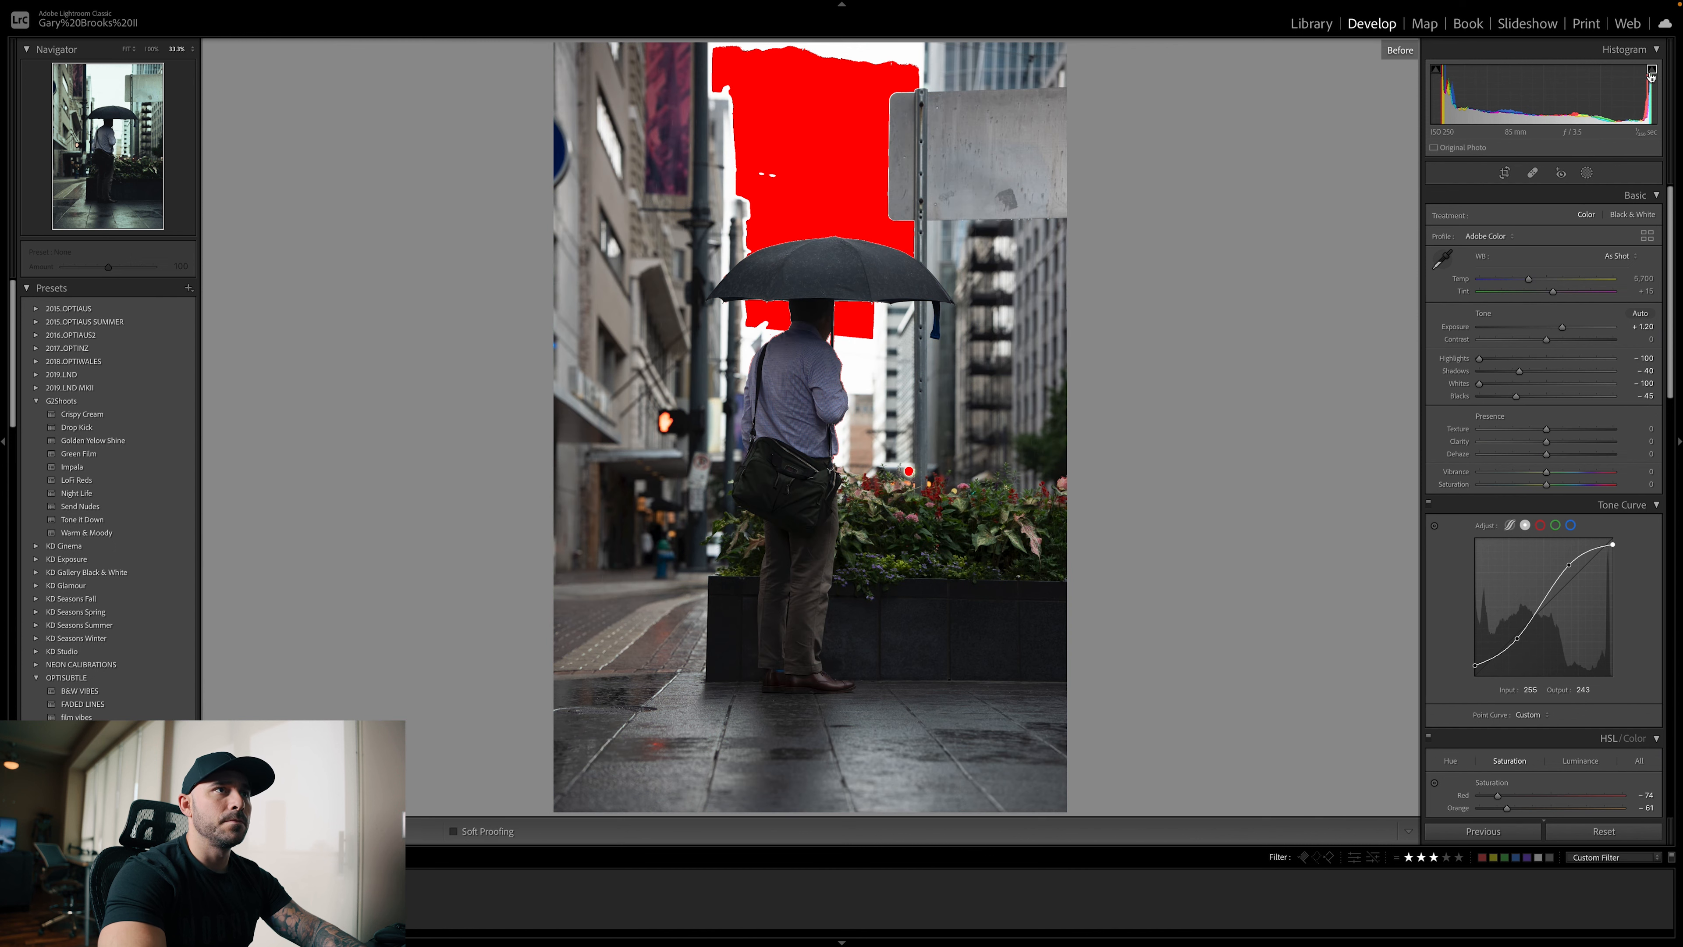
key(backslash)
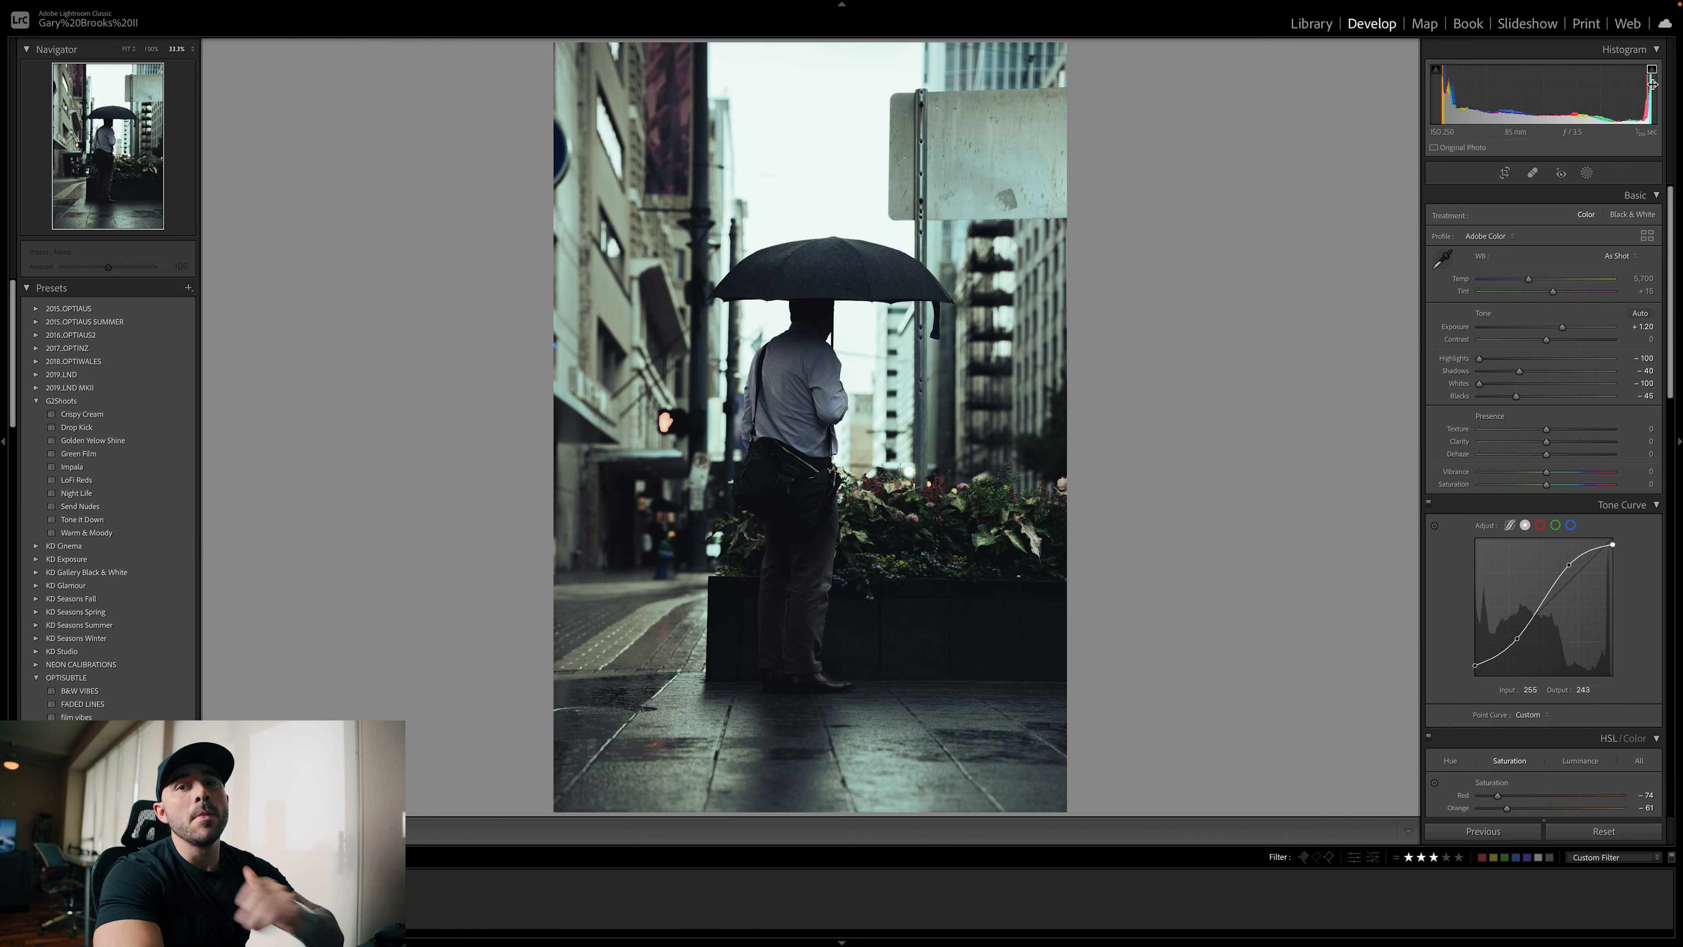
Add film grain to the umbrella photo with an amount of 15
scroll(1577, 320, down, 1)
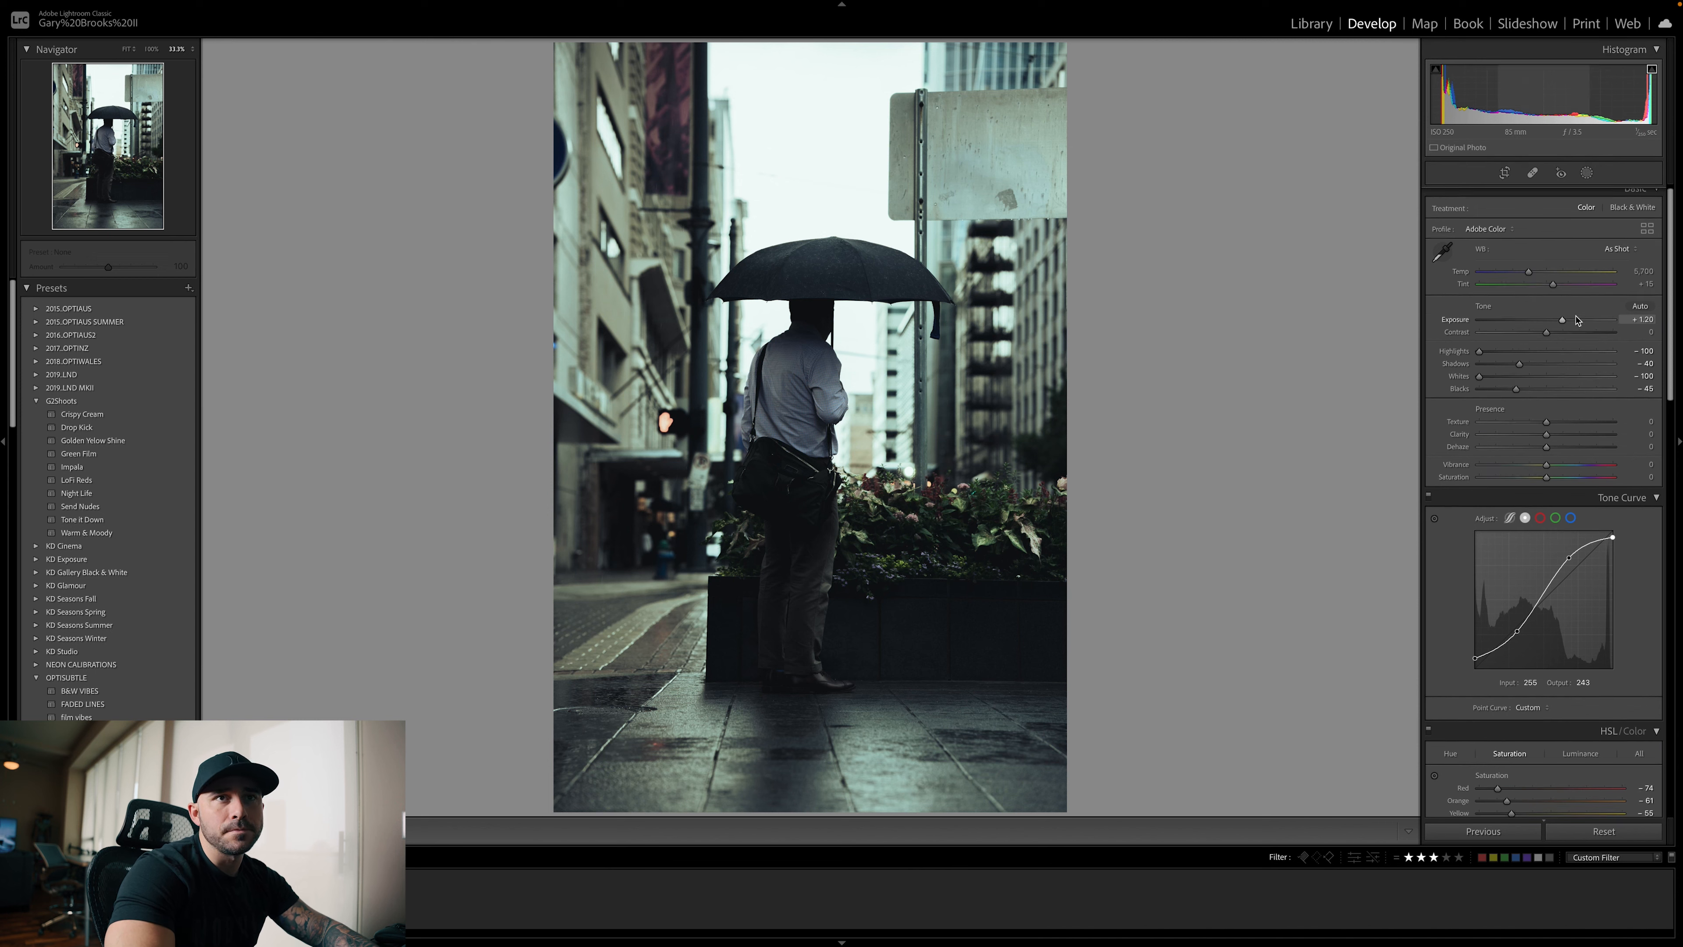
scroll(1576, 321, down, 10)
scroll(1577, 321, down, 15)
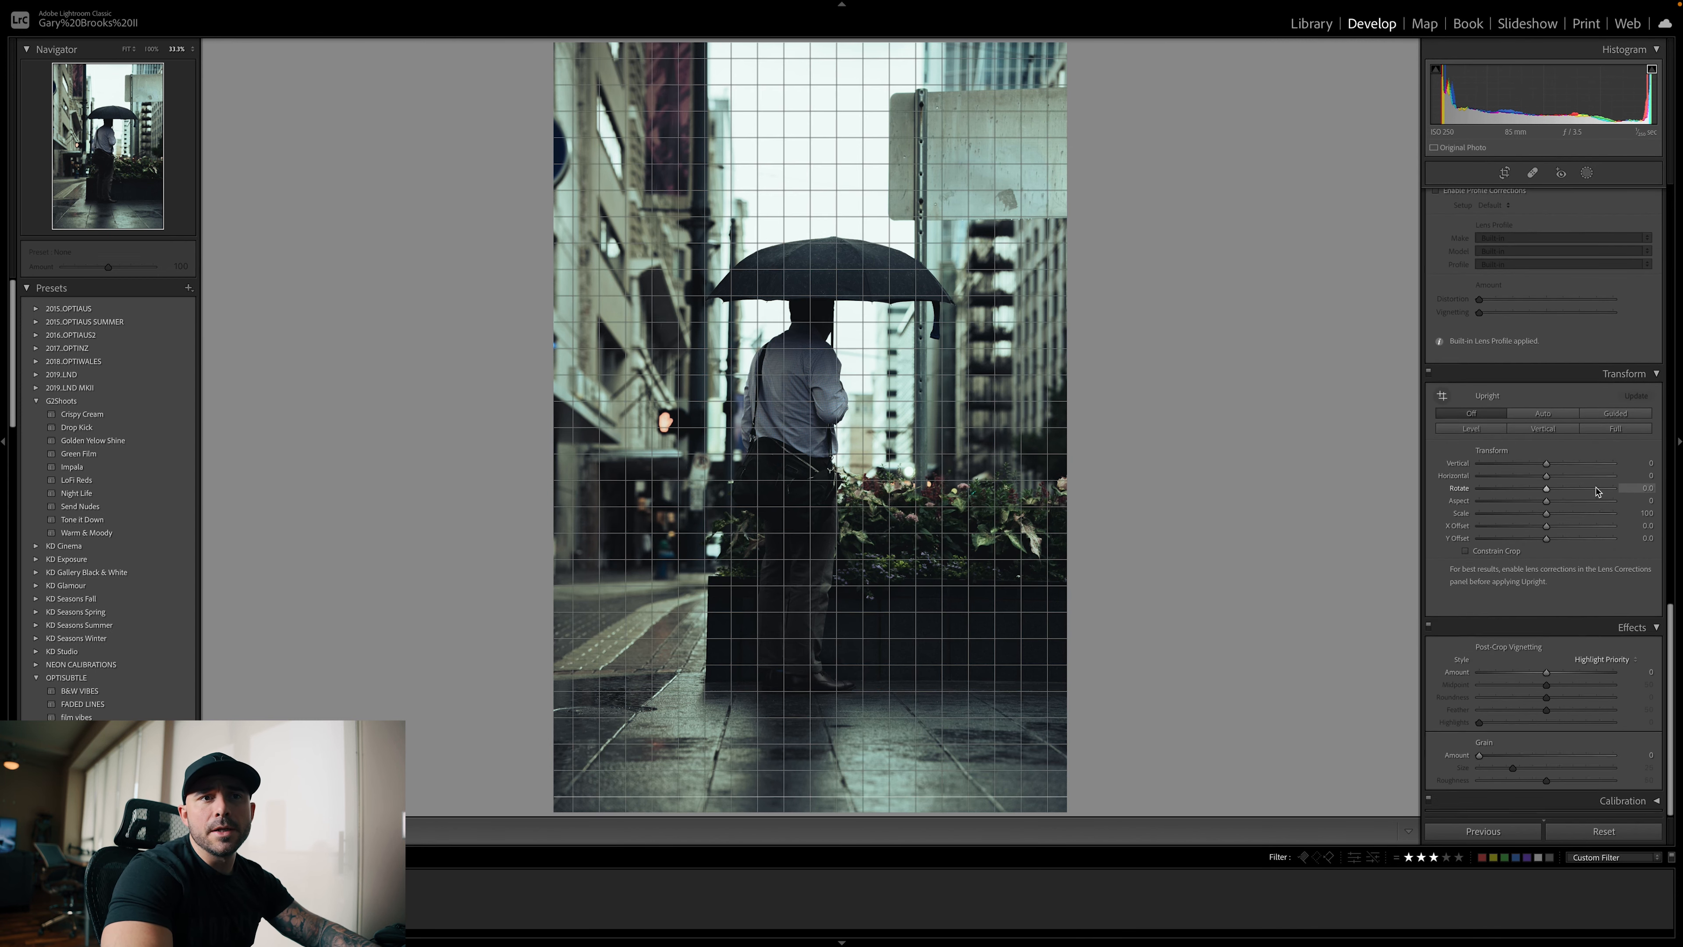
drag(1479, 758, 1497, 760)
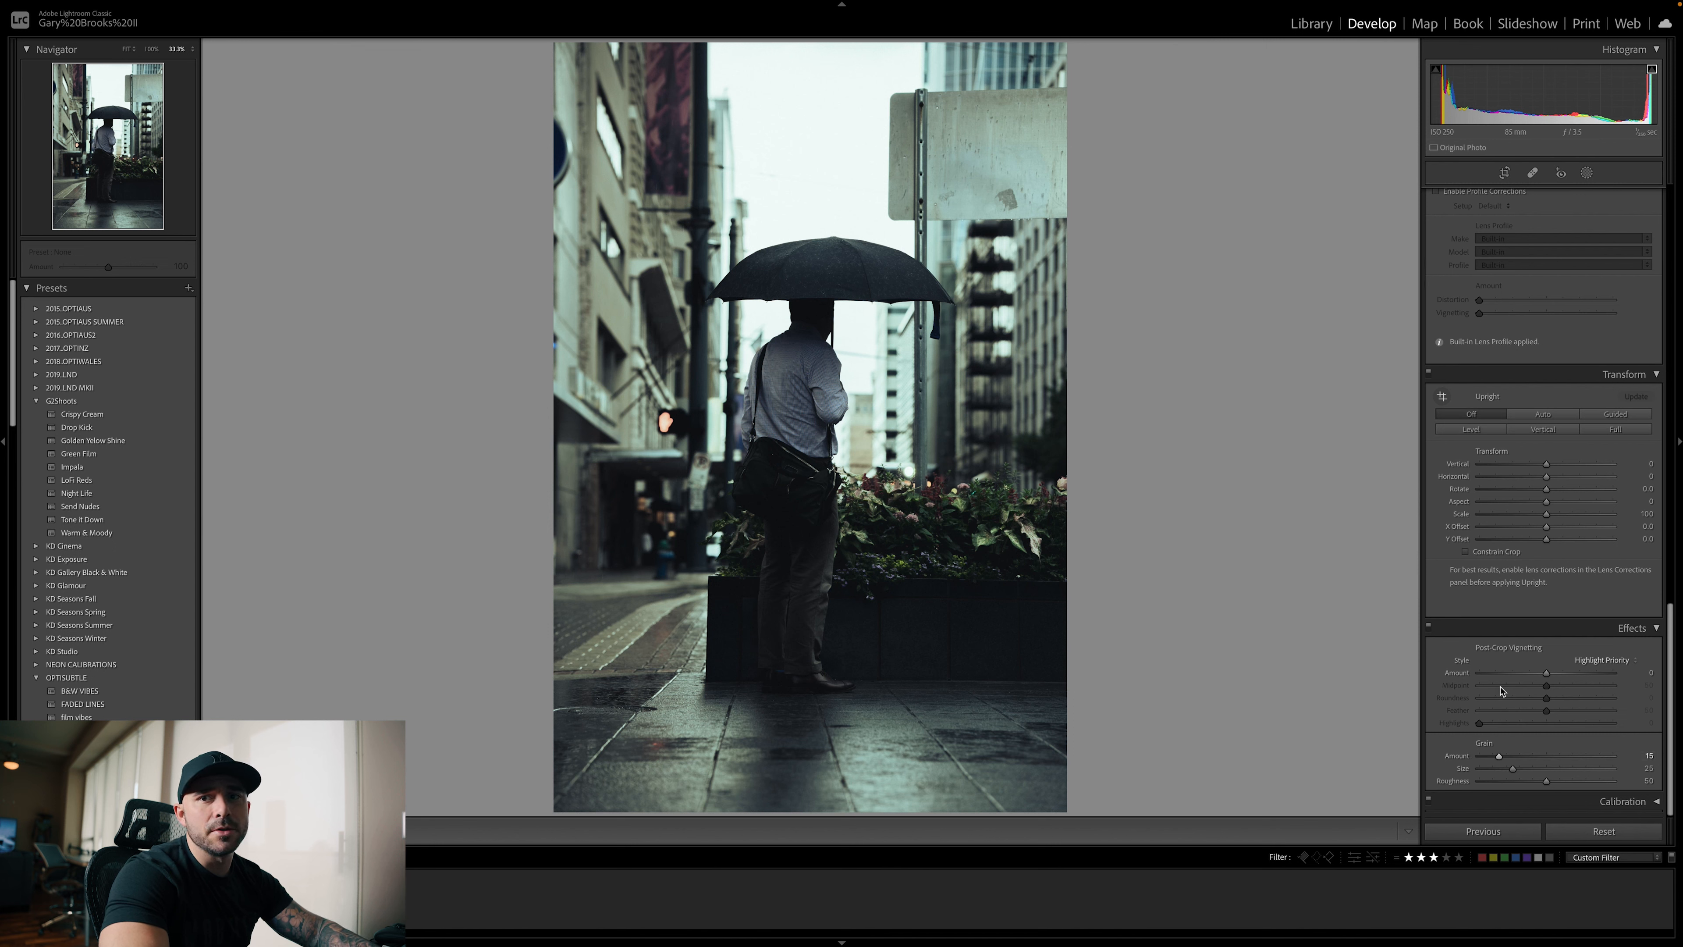
Adjust the photo's presence with texture at +44, clarity at −10 and dehaze at +12
scroll(1521, 677, up, 15)
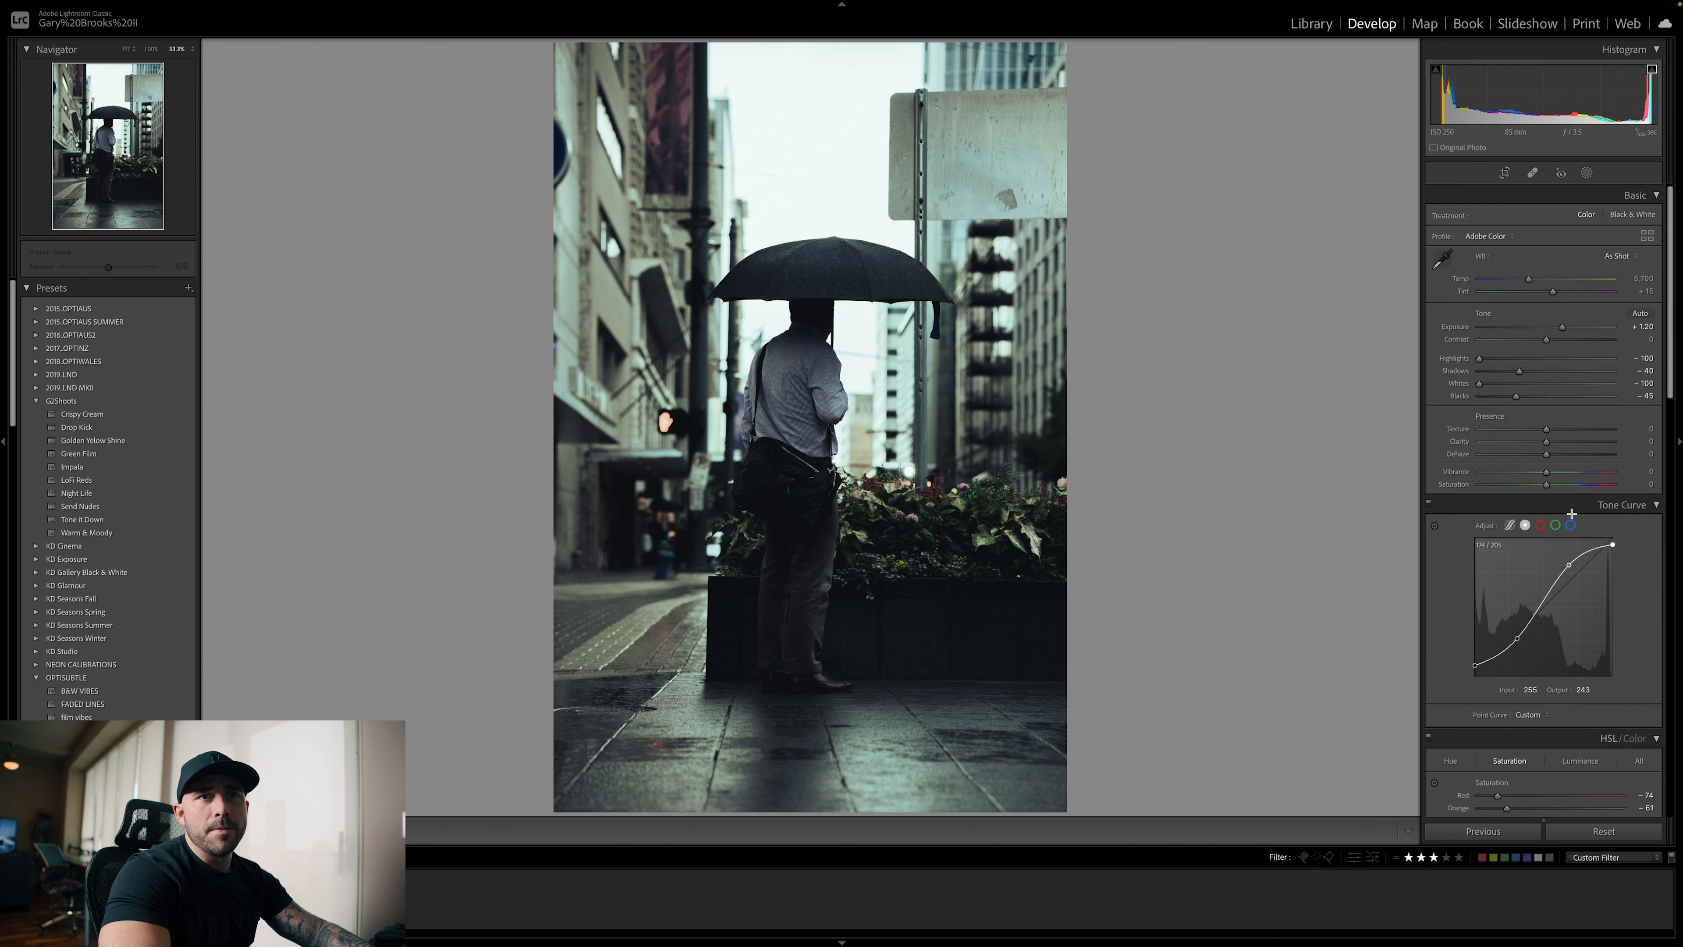
drag(1545, 433, 1576, 432)
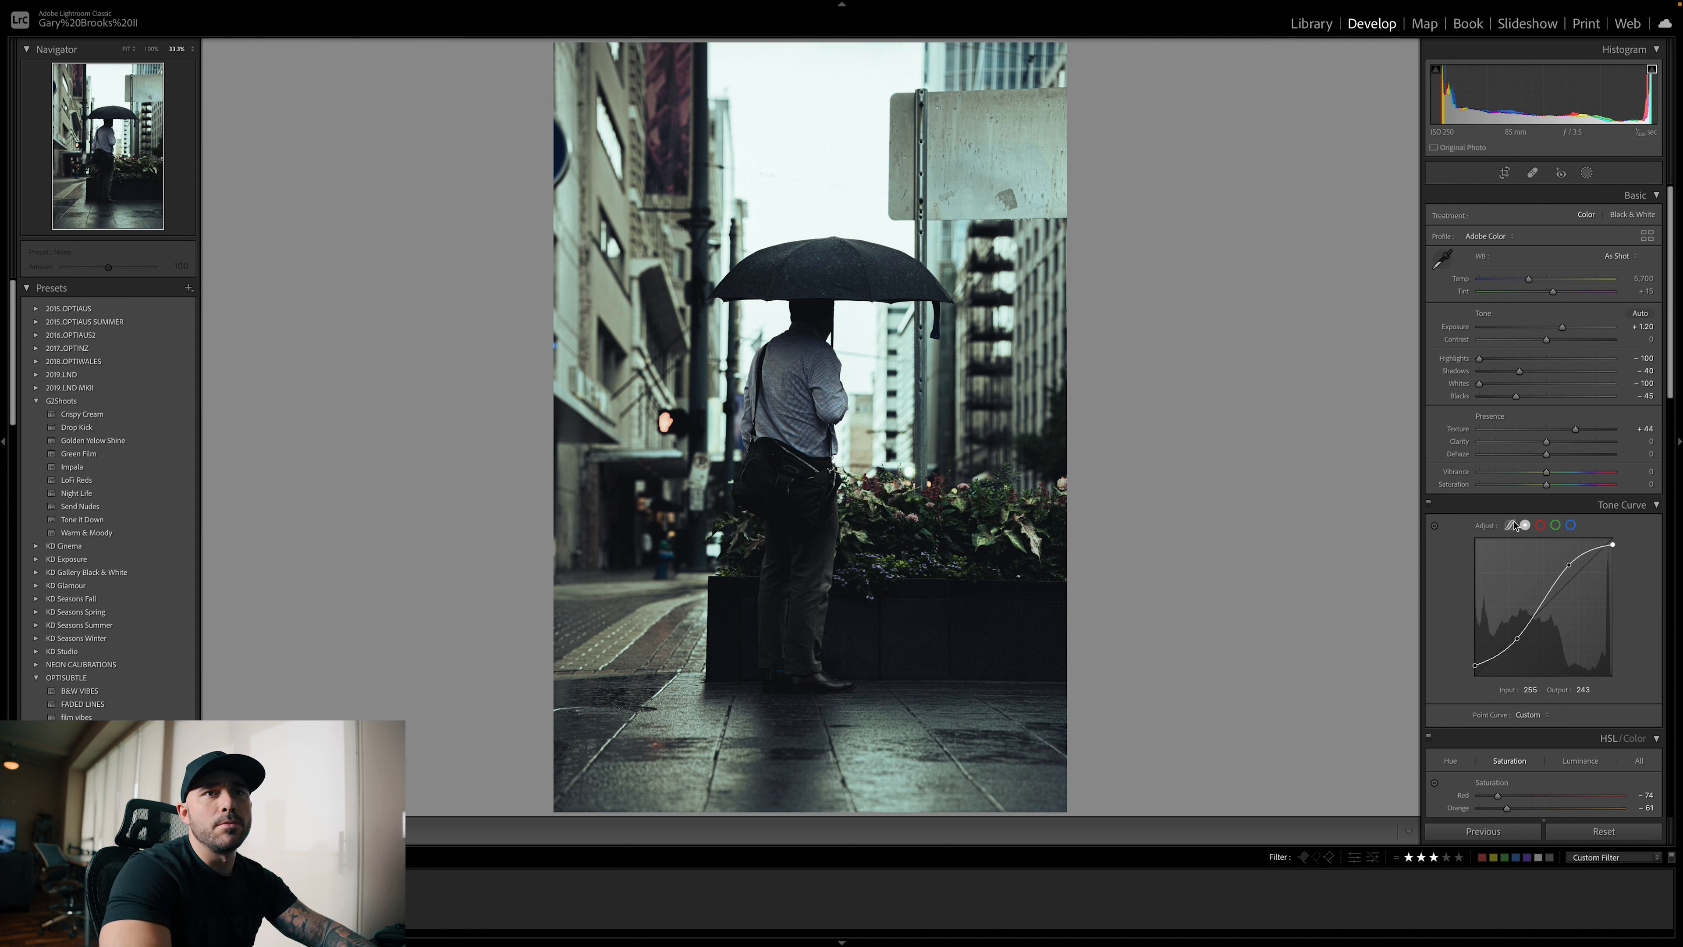
drag(1564, 442, 1541, 446)
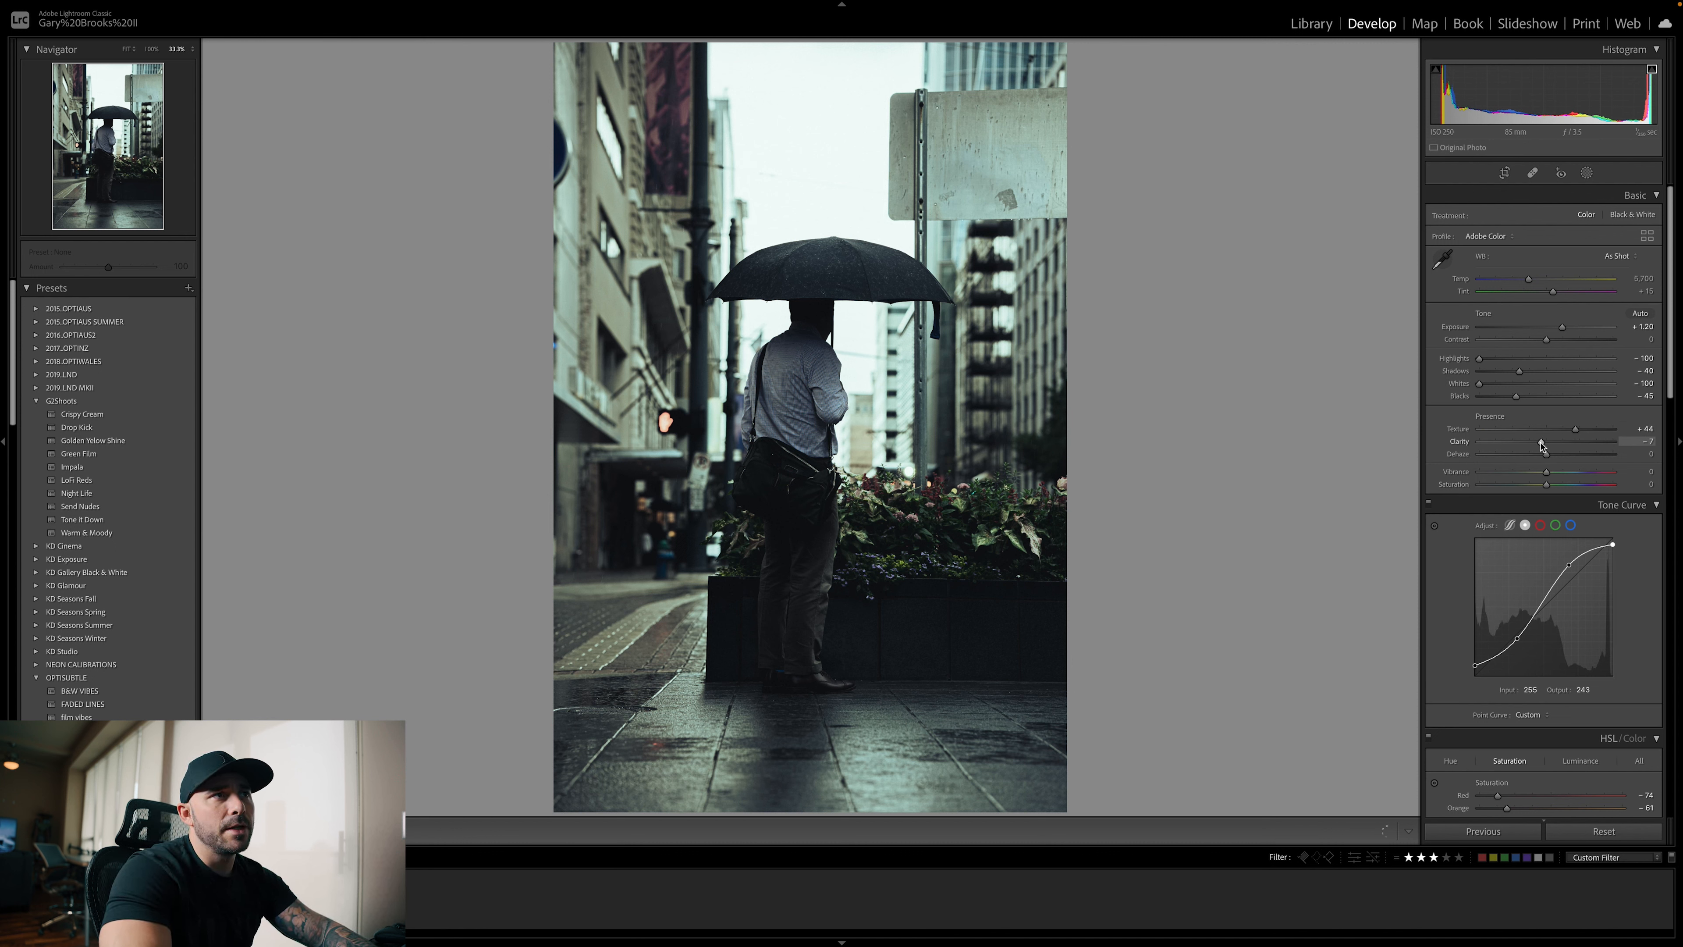
drag(1546, 456, 1550, 458)
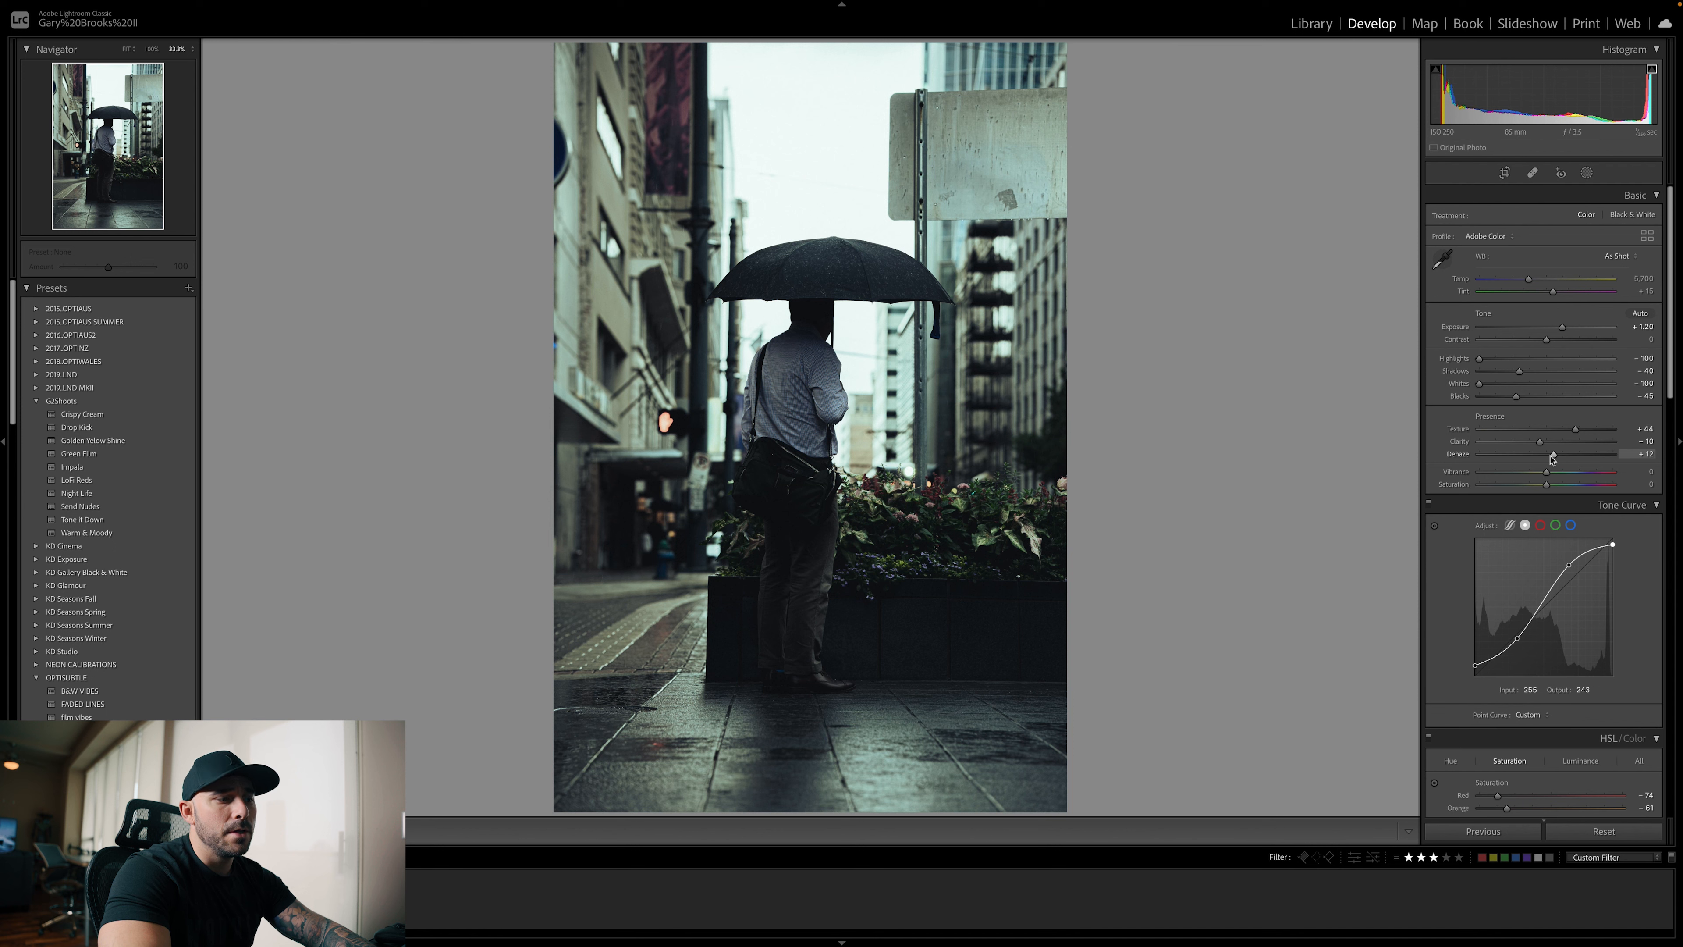
Mask the man and umbrella with Select Subject and set exposure to 0.31, slightly raising highlights, shadows and whites and lowering blacks
key(k)
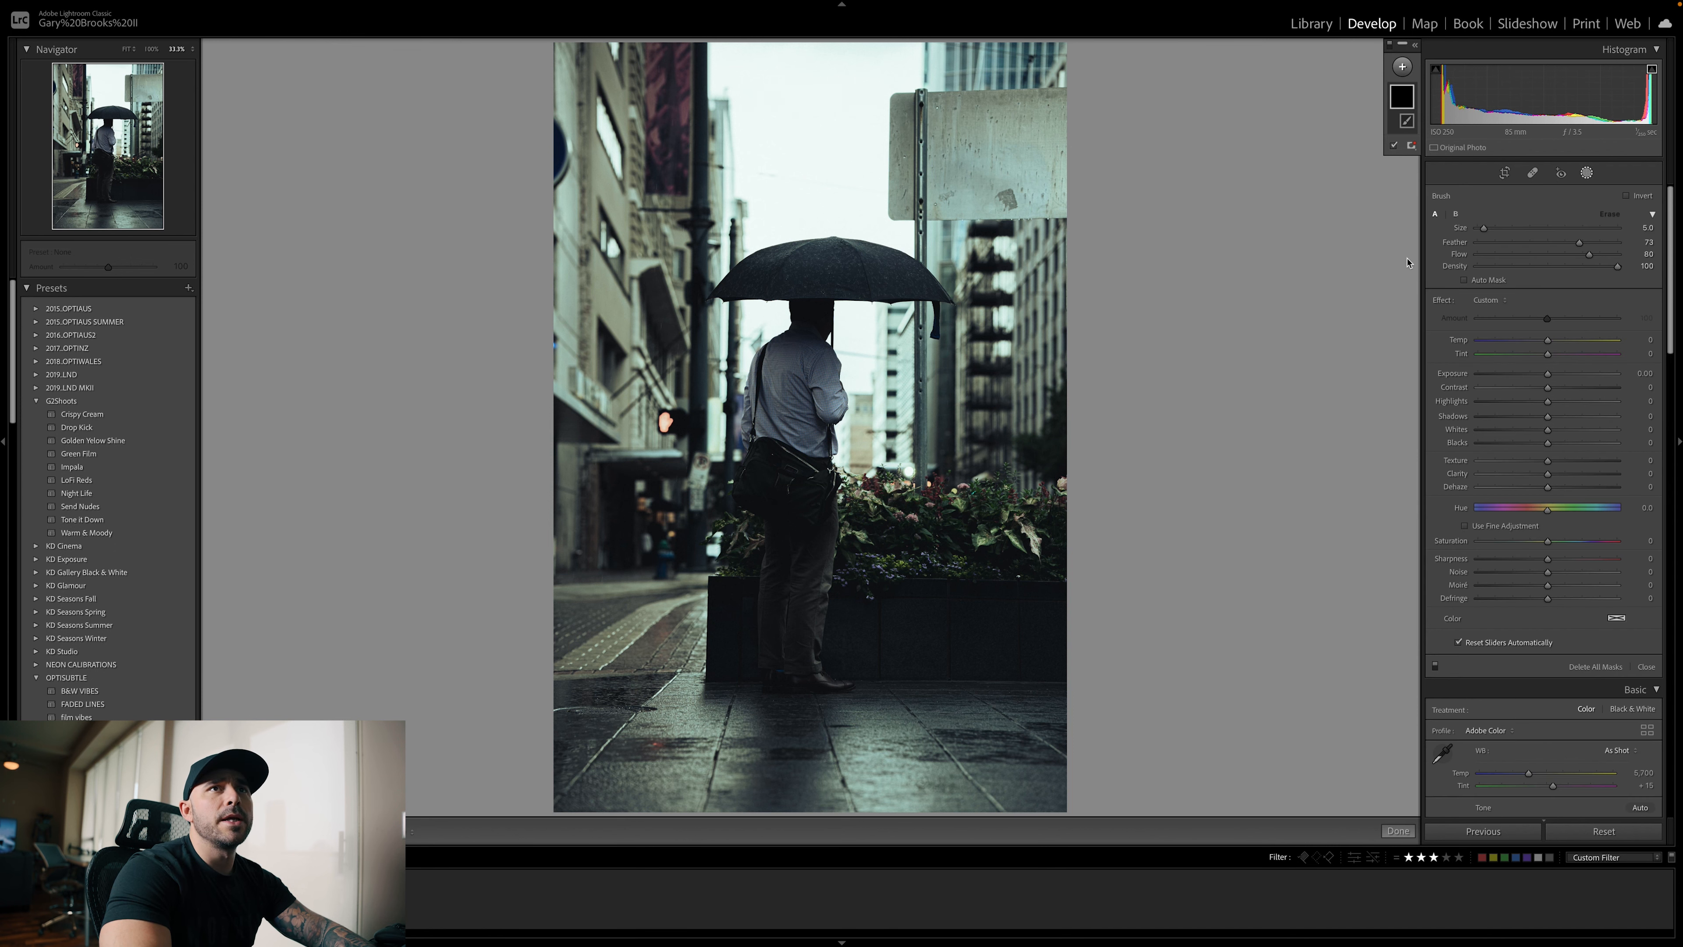
click(1402, 66)
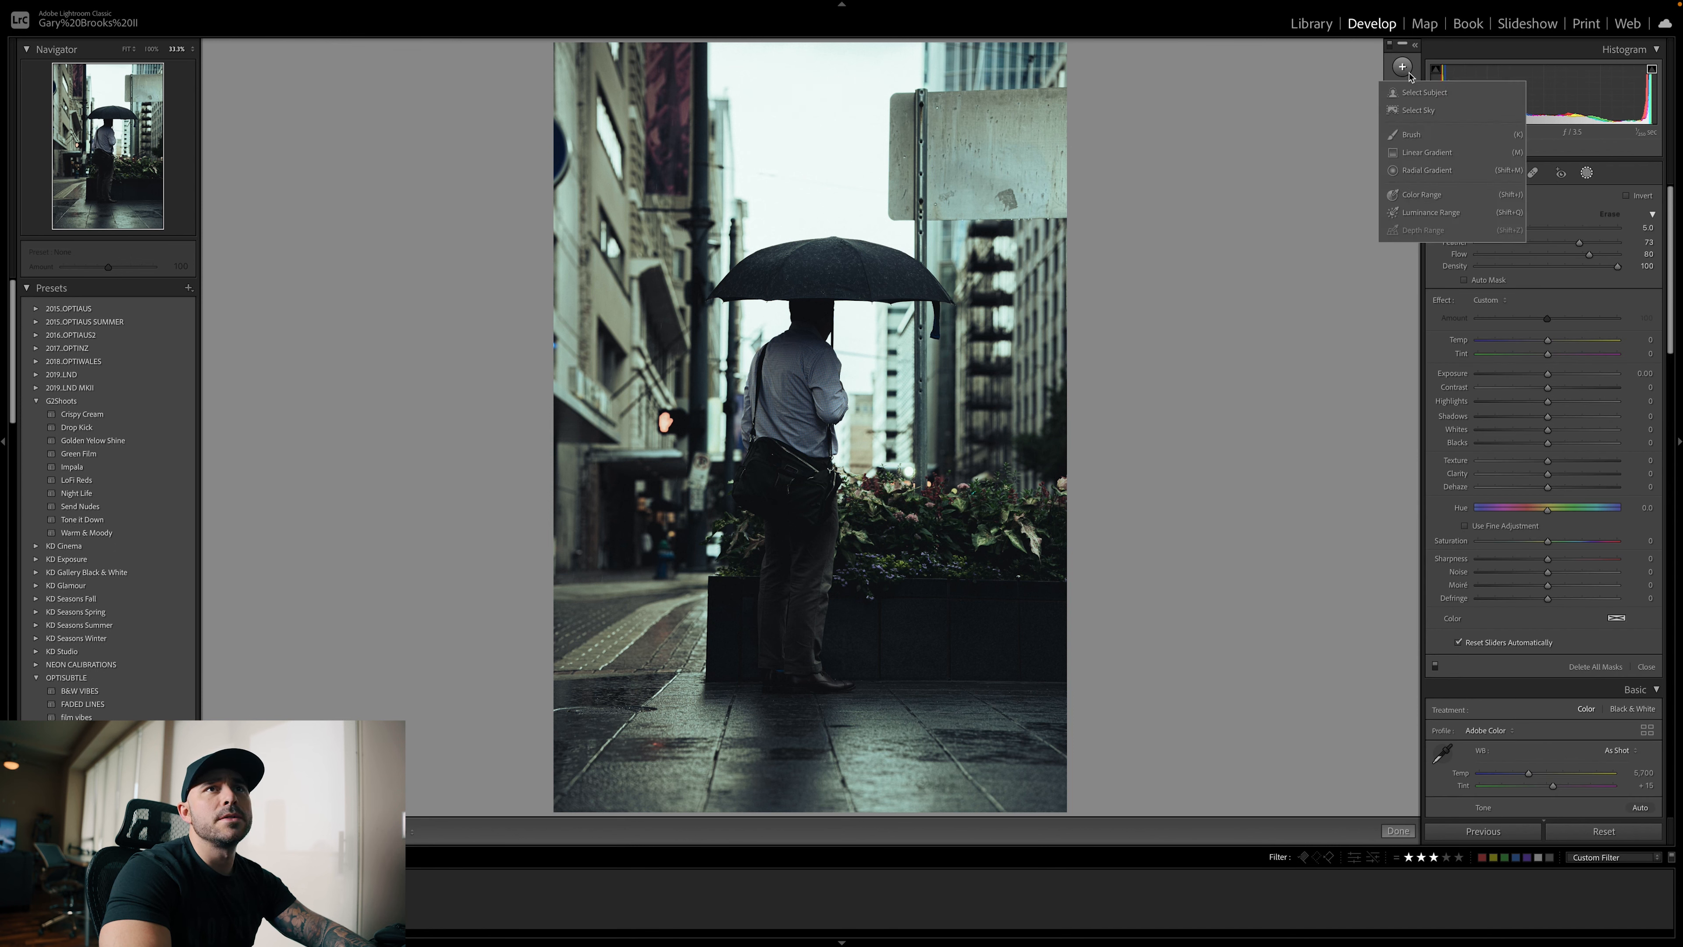
click(1424, 92)
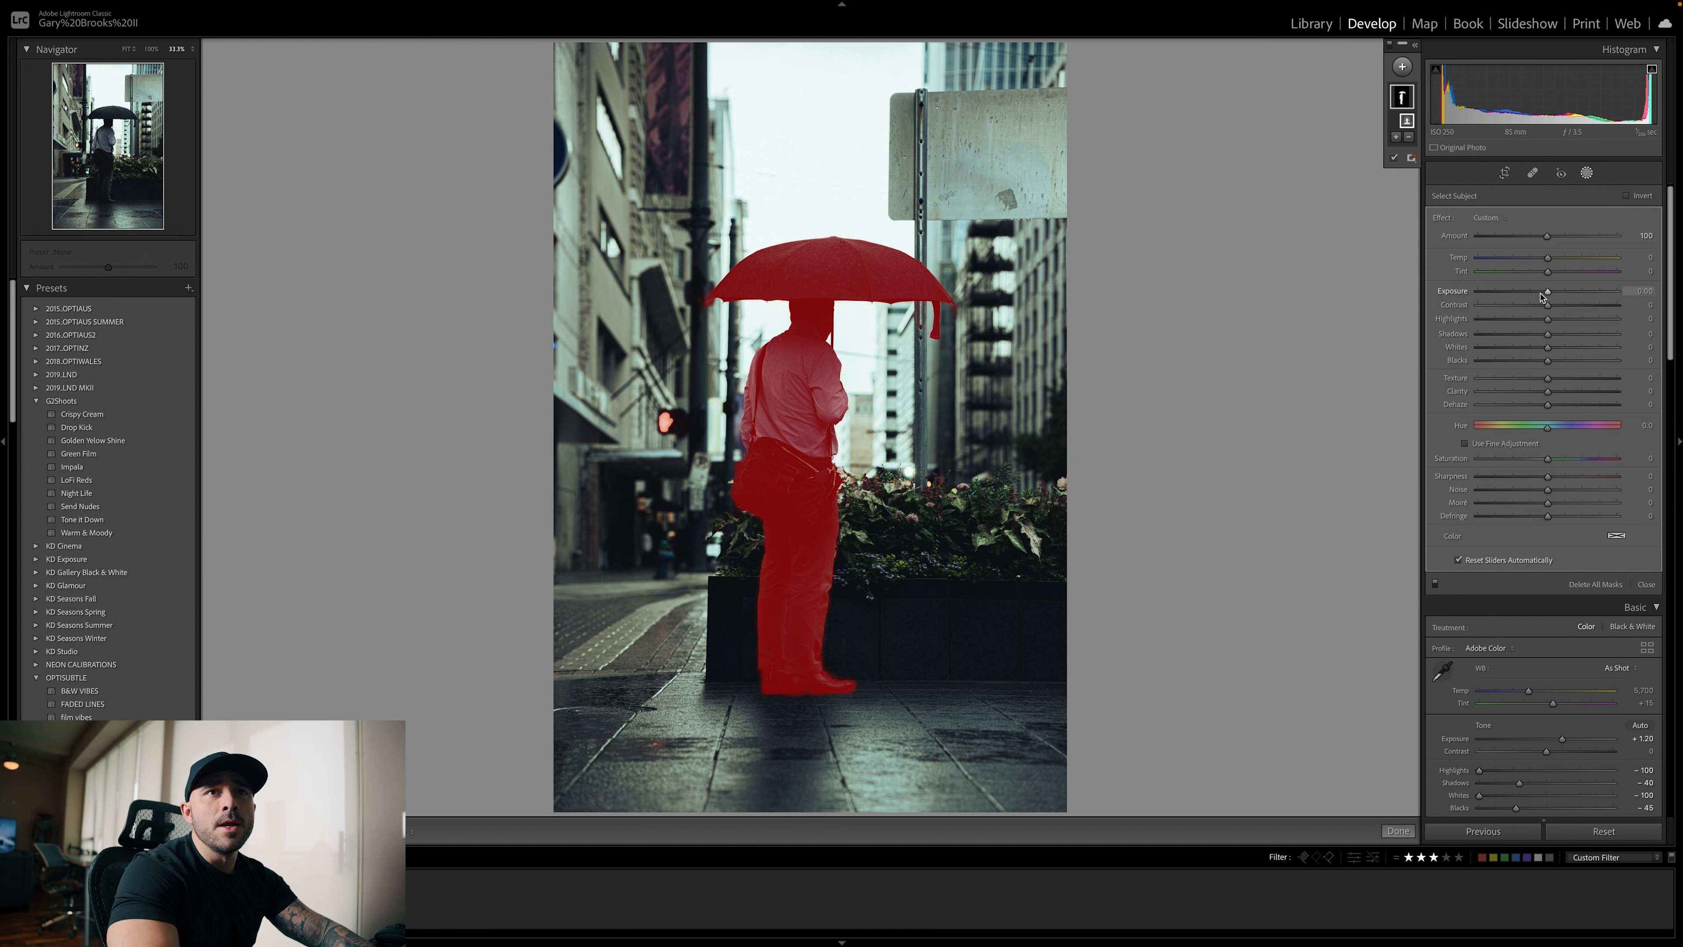
drag(1548, 294, 1552, 294)
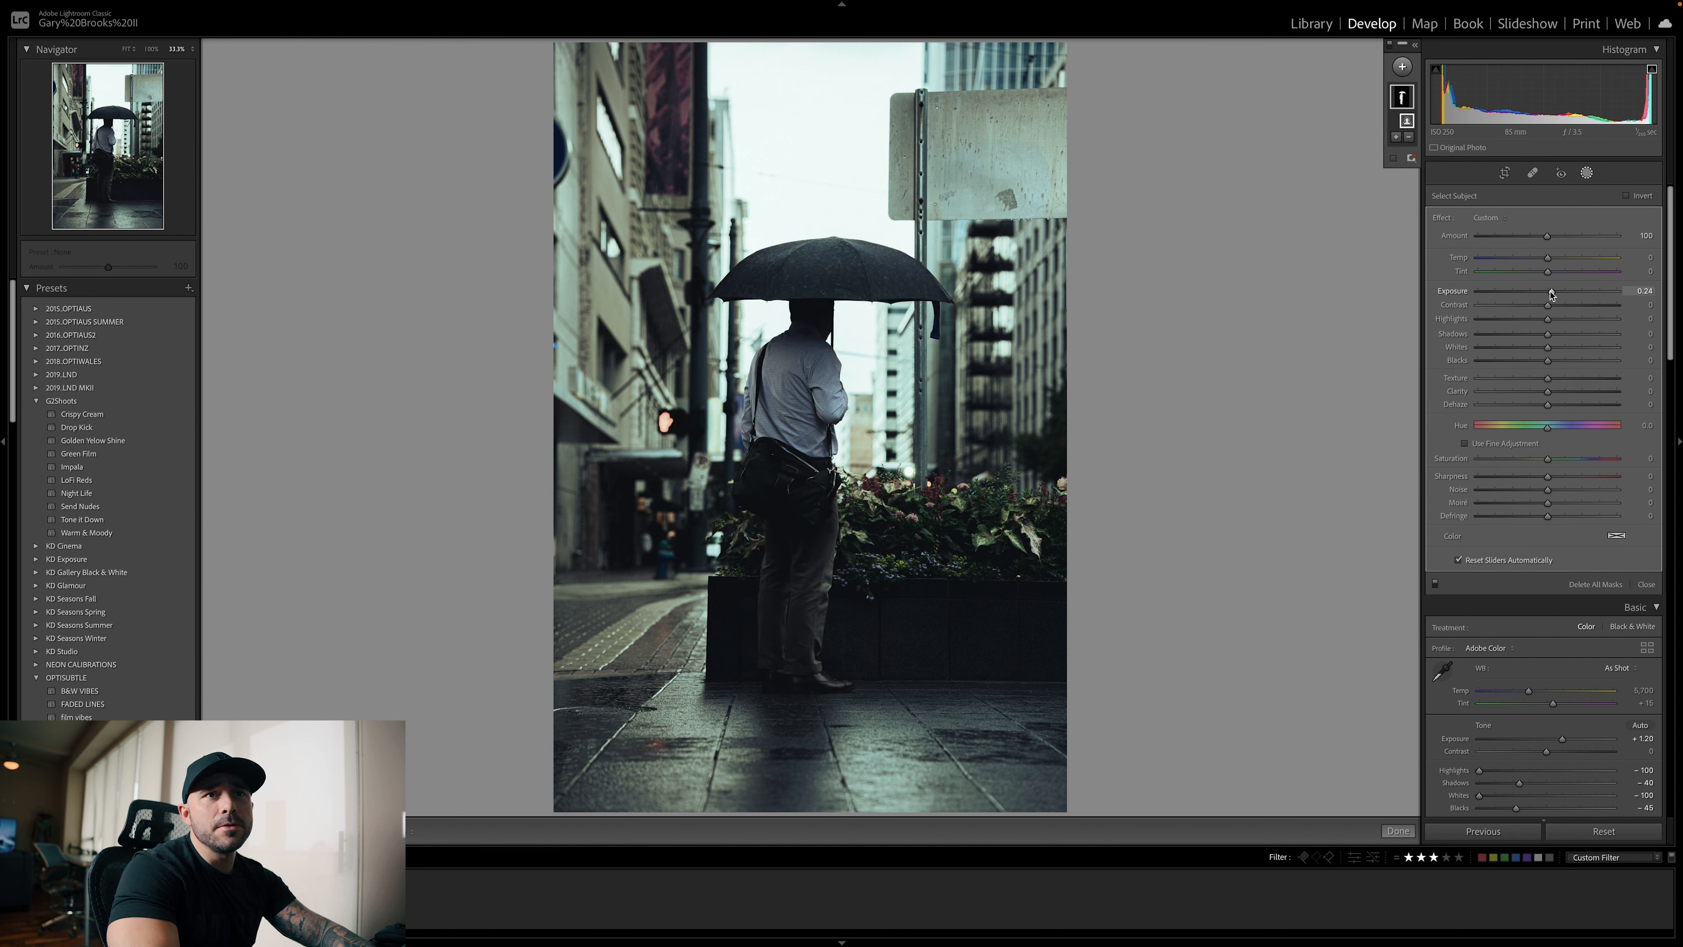
drag(1548, 319, 1548, 335)
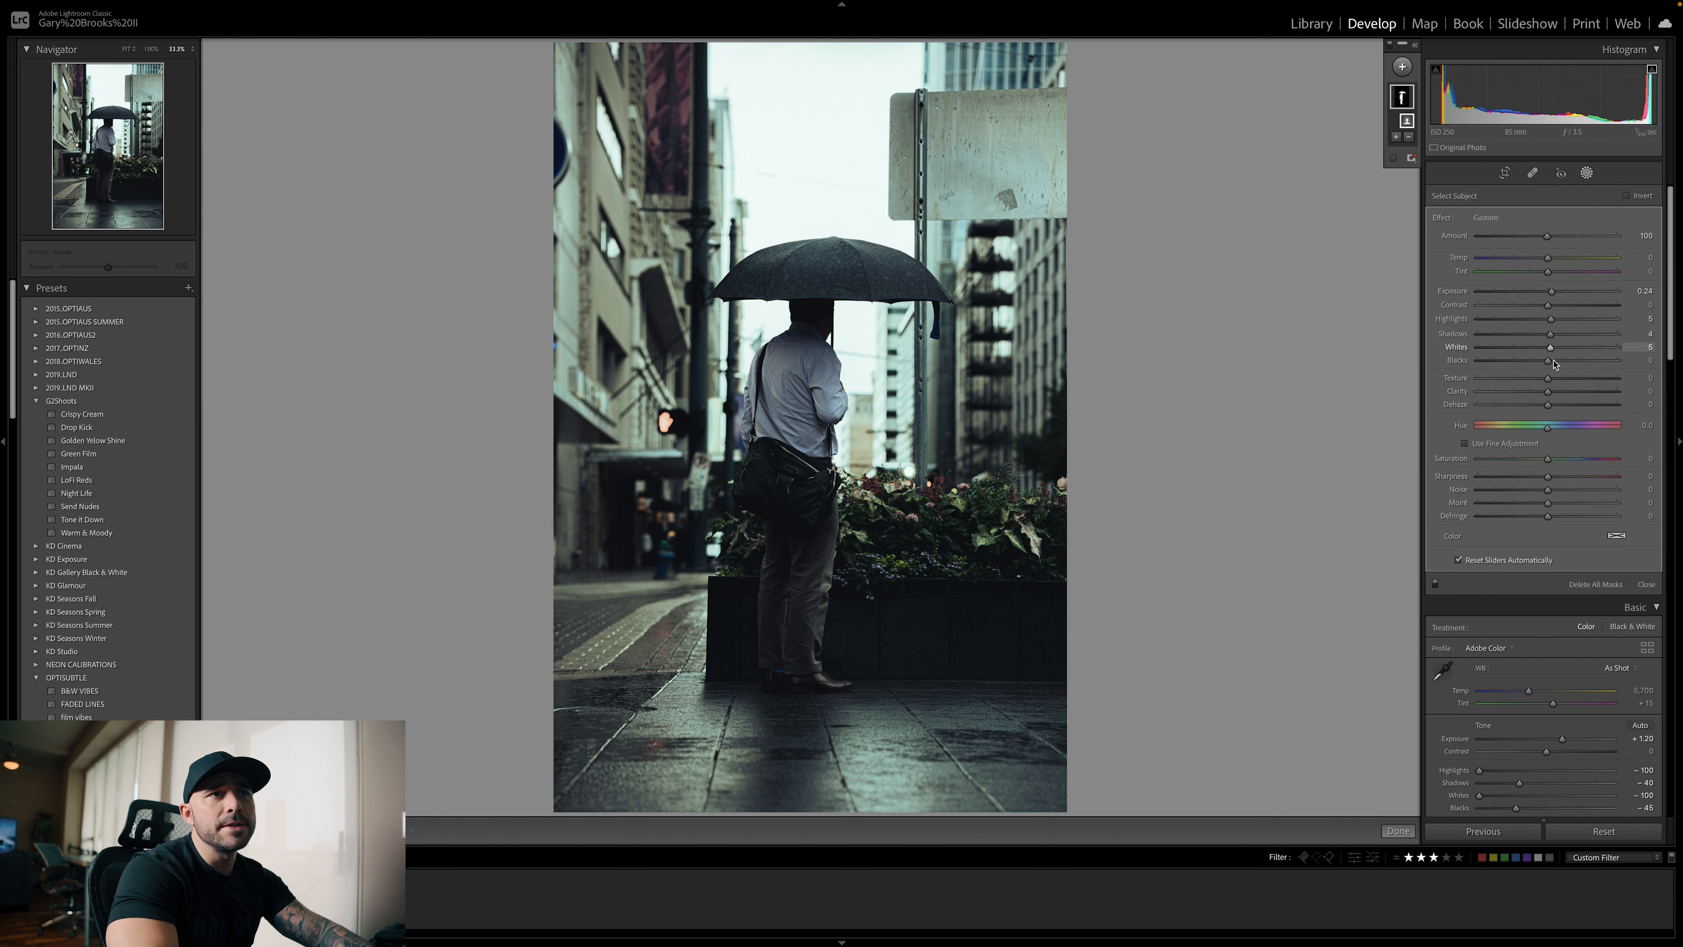
drag(1546, 362, 1543, 362)
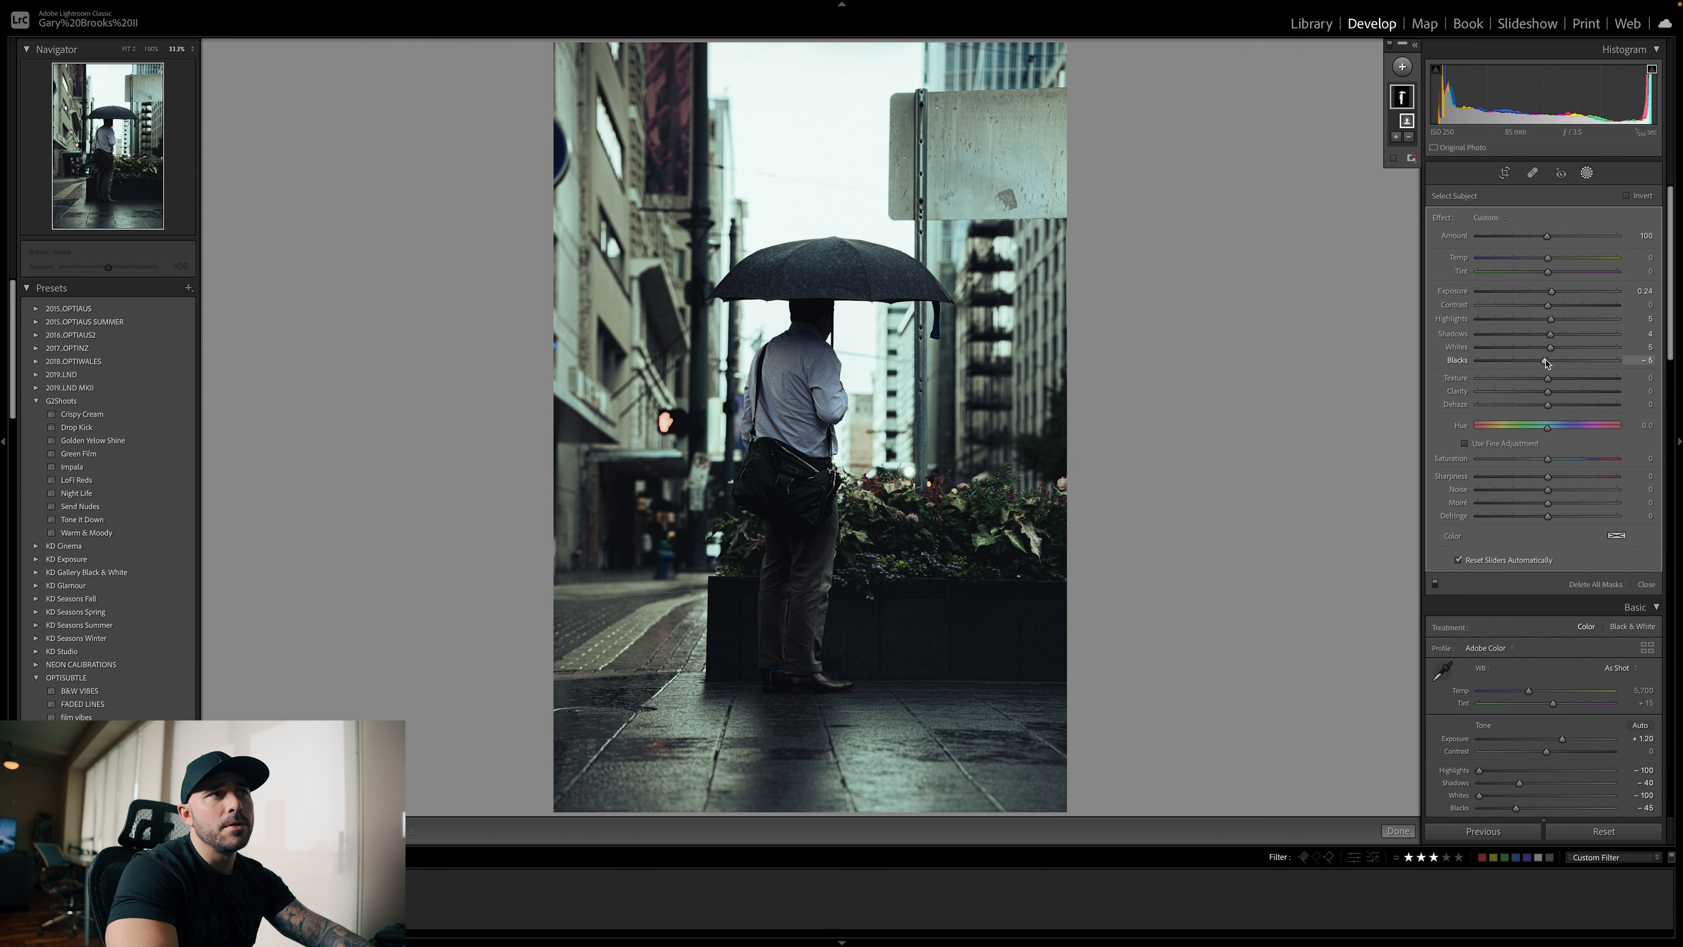
drag(1551, 292, 1553, 294)
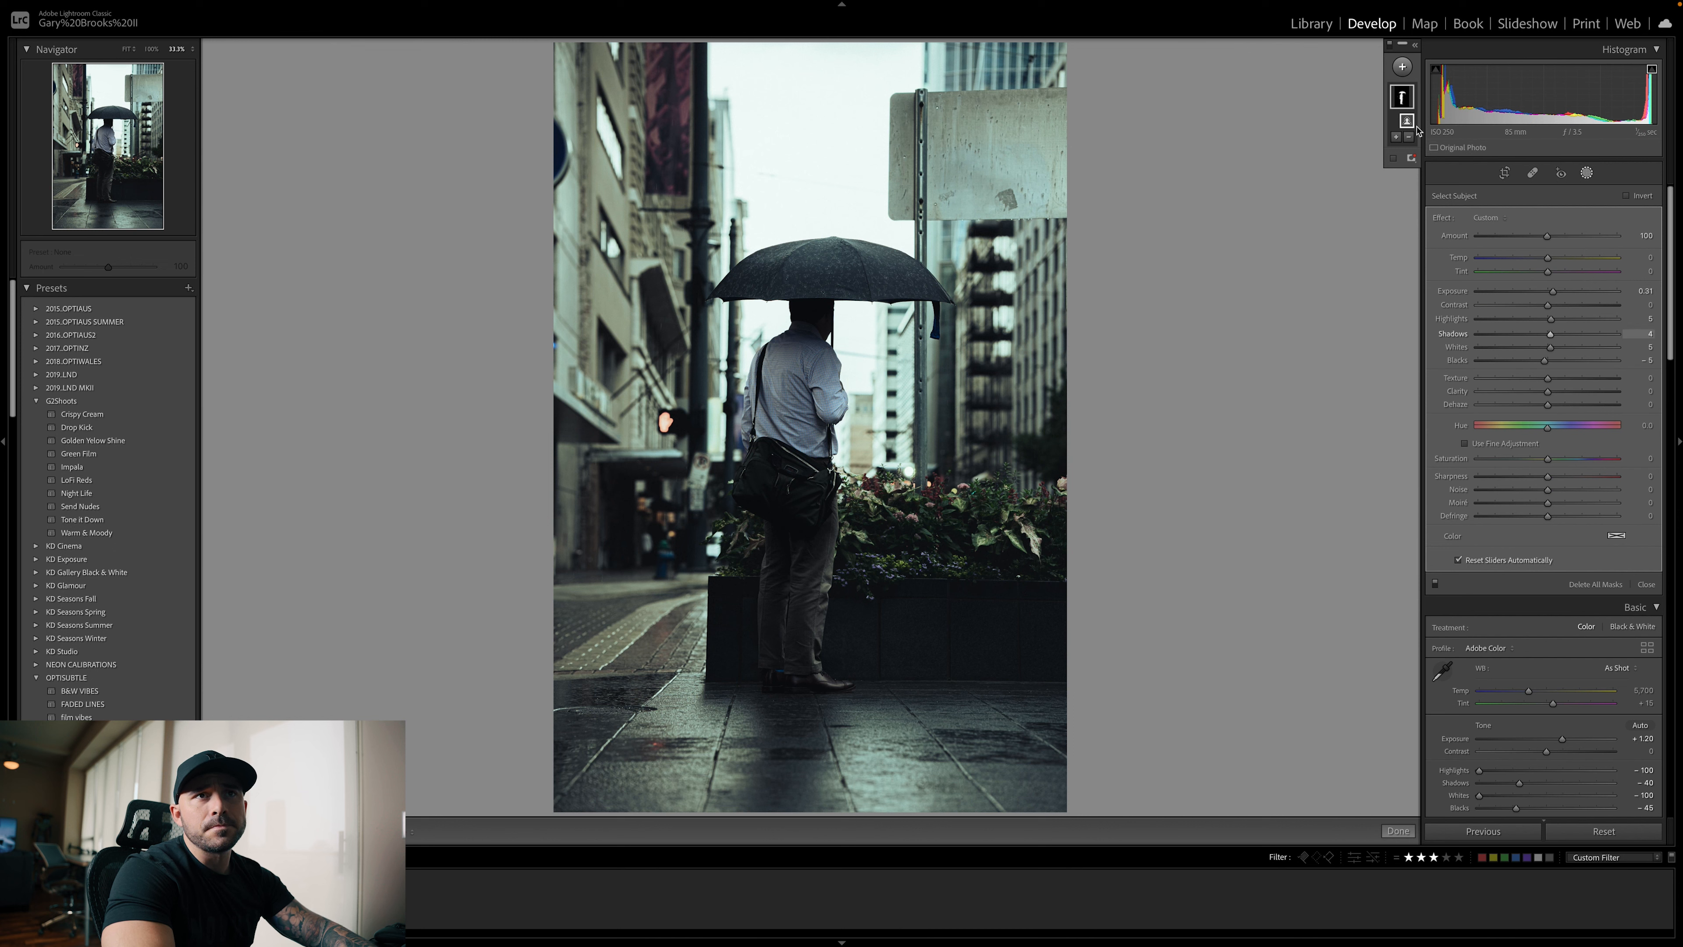
Darken the wet pavement with a linear gradient rising from the photo's bottom: exposure −0.56, highlights −12, shadows −7, whites −18, blacks −27
click(1416, 79)
key(m)
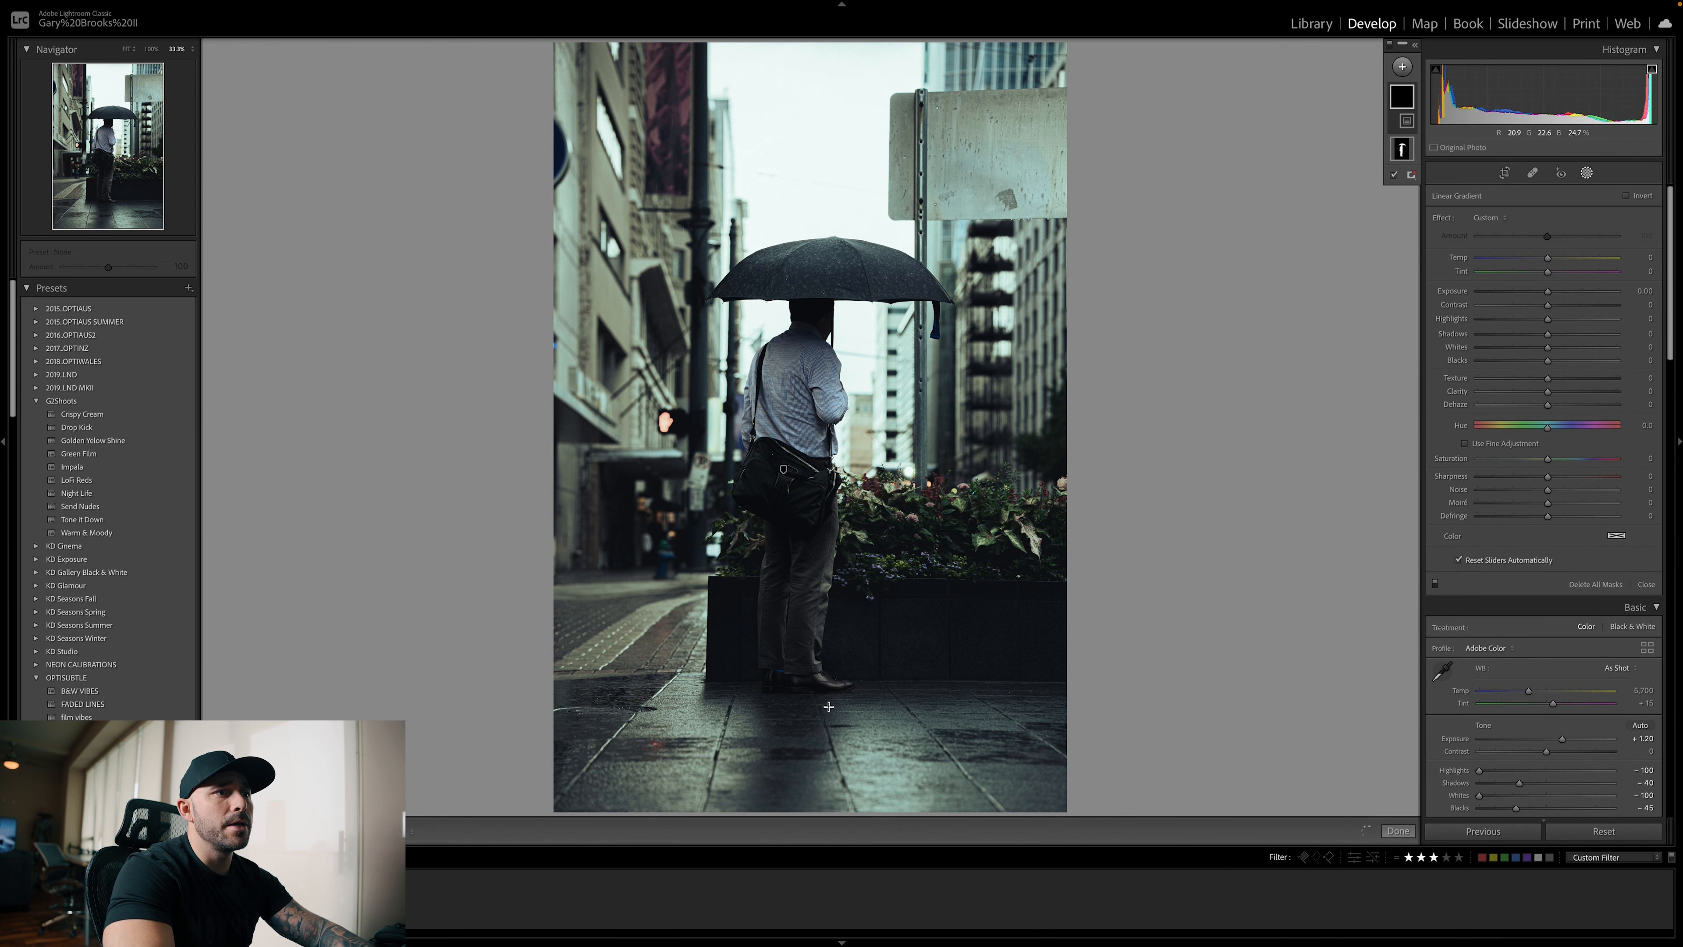
drag(813, 752, 815, 622)
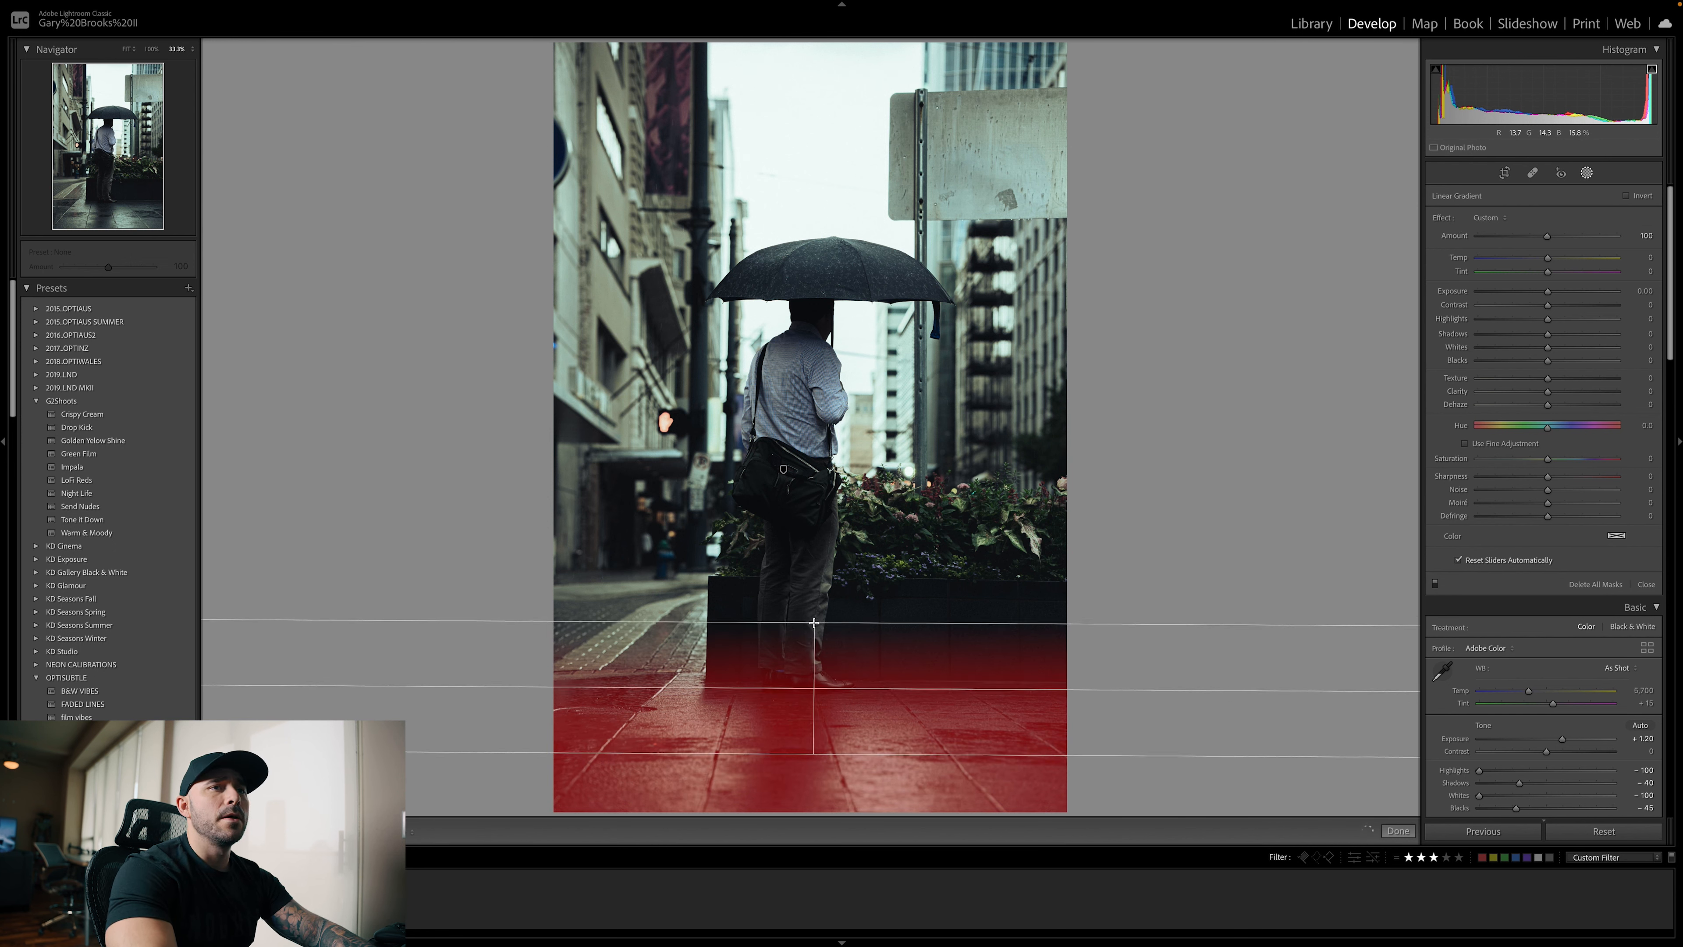
drag(1535, 289, 1547, 342)
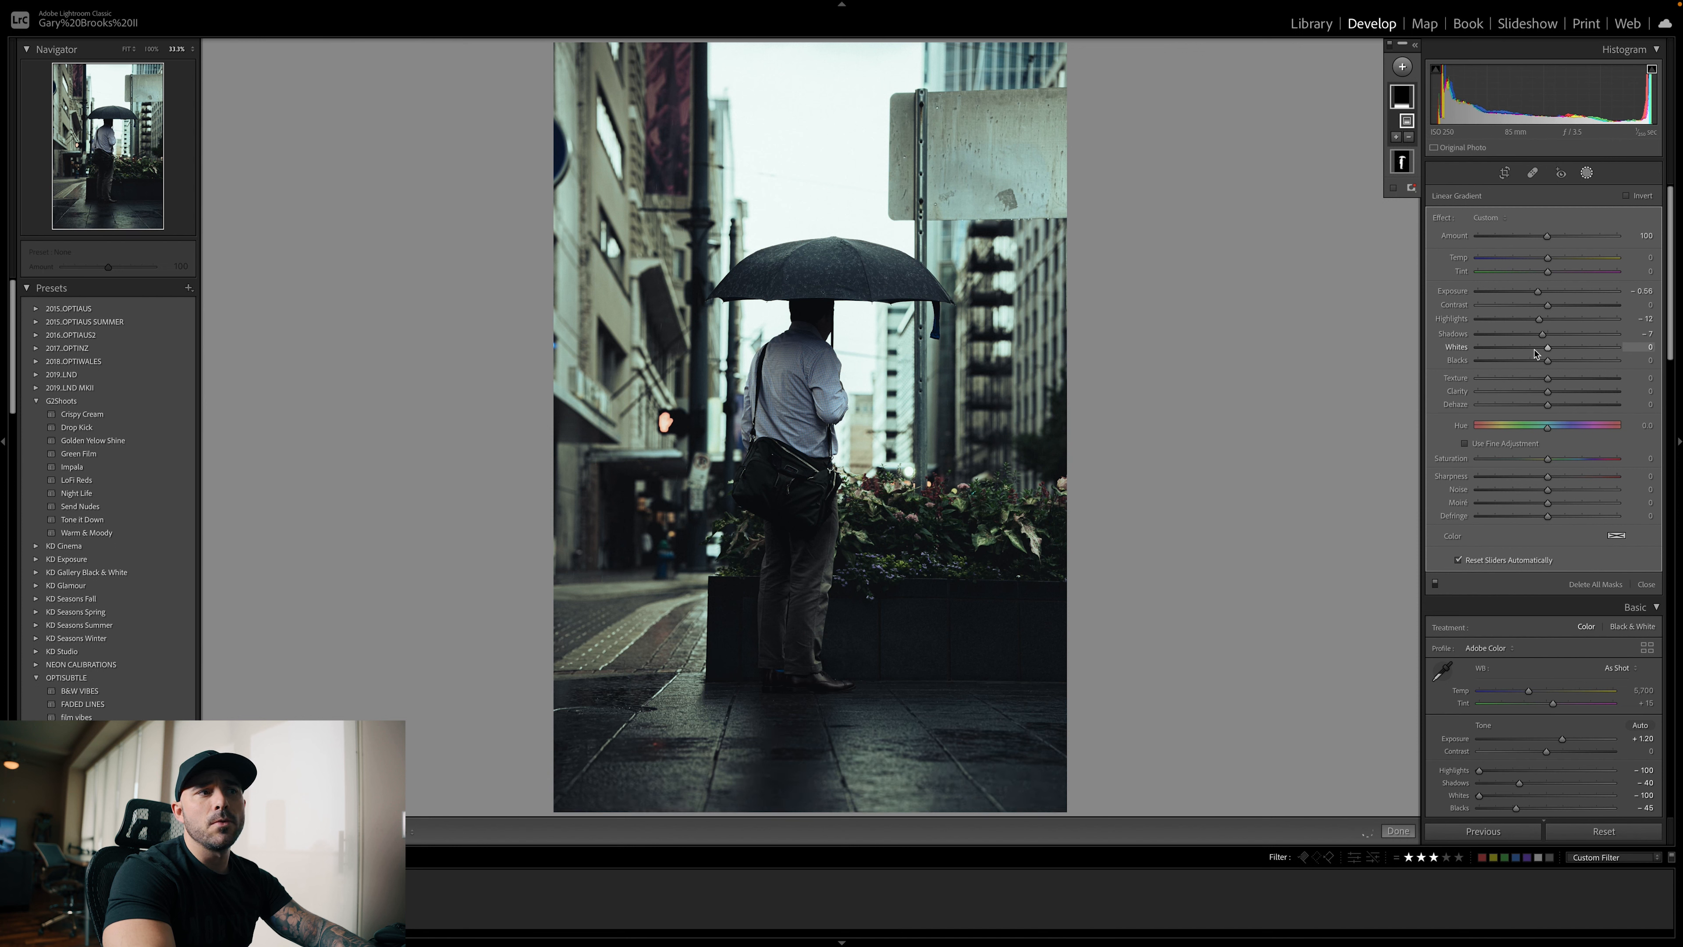
drag(1548, 360, 1534, 363)
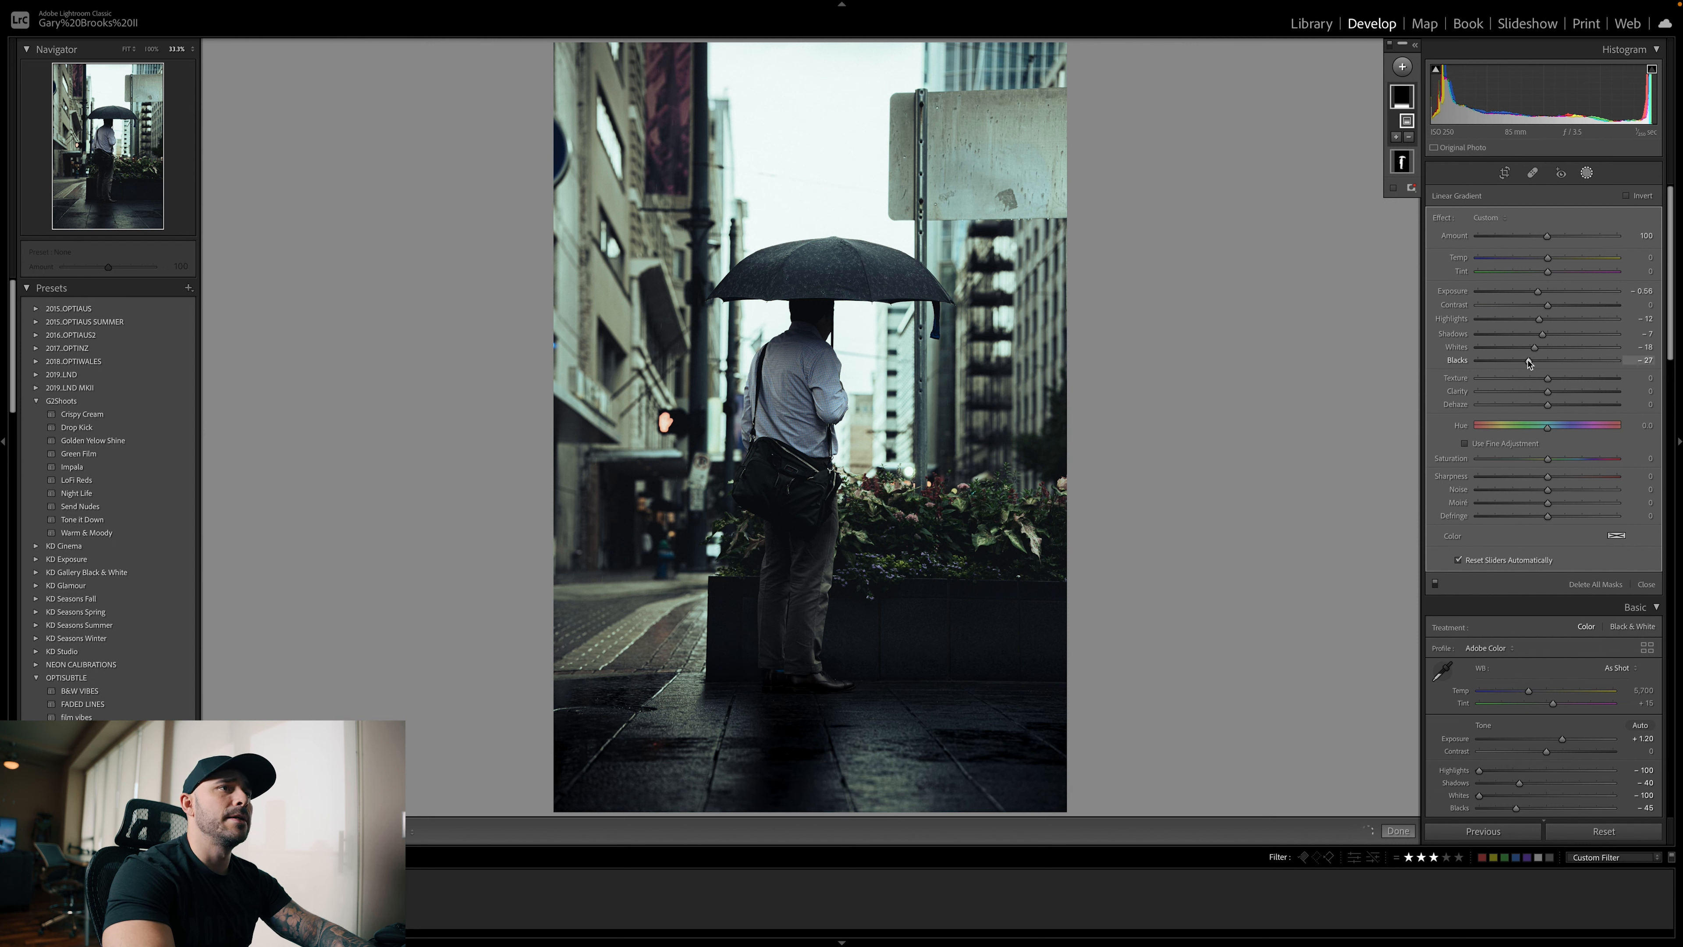
Darken the buildings along the photo's left side with a slanted linear gradient: exposure about −0.3, contrast 2, shadows −13, whites −11, blacks −9, highlights slightly lowered
mouse_move(1370, 364)
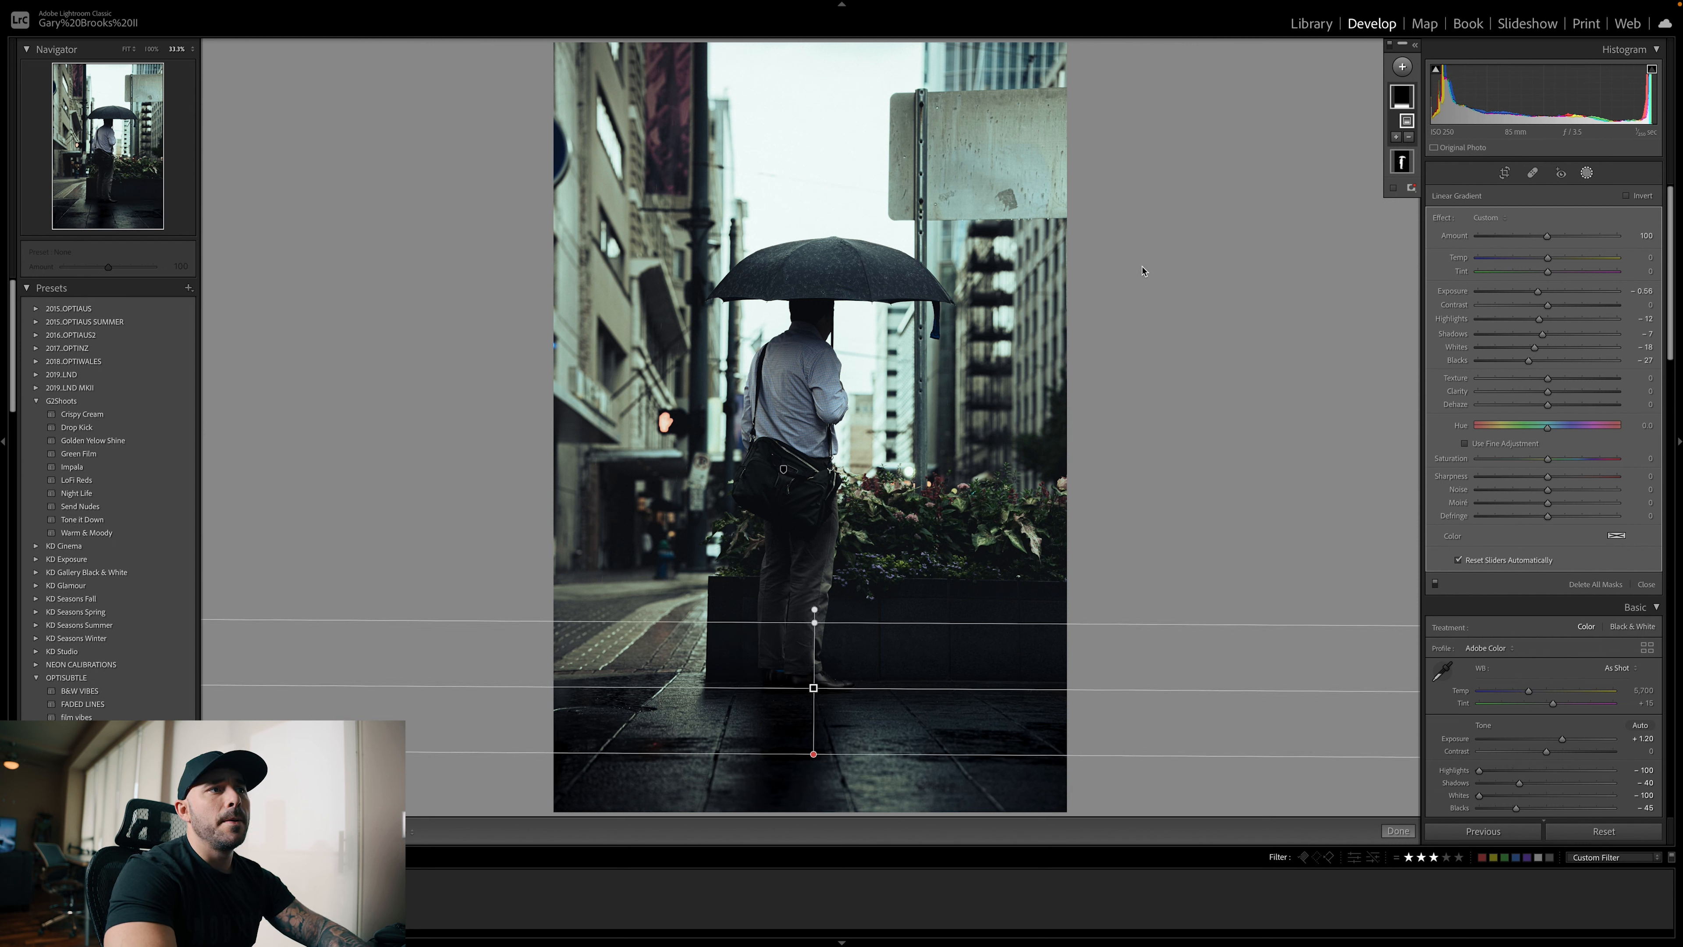
key(m)
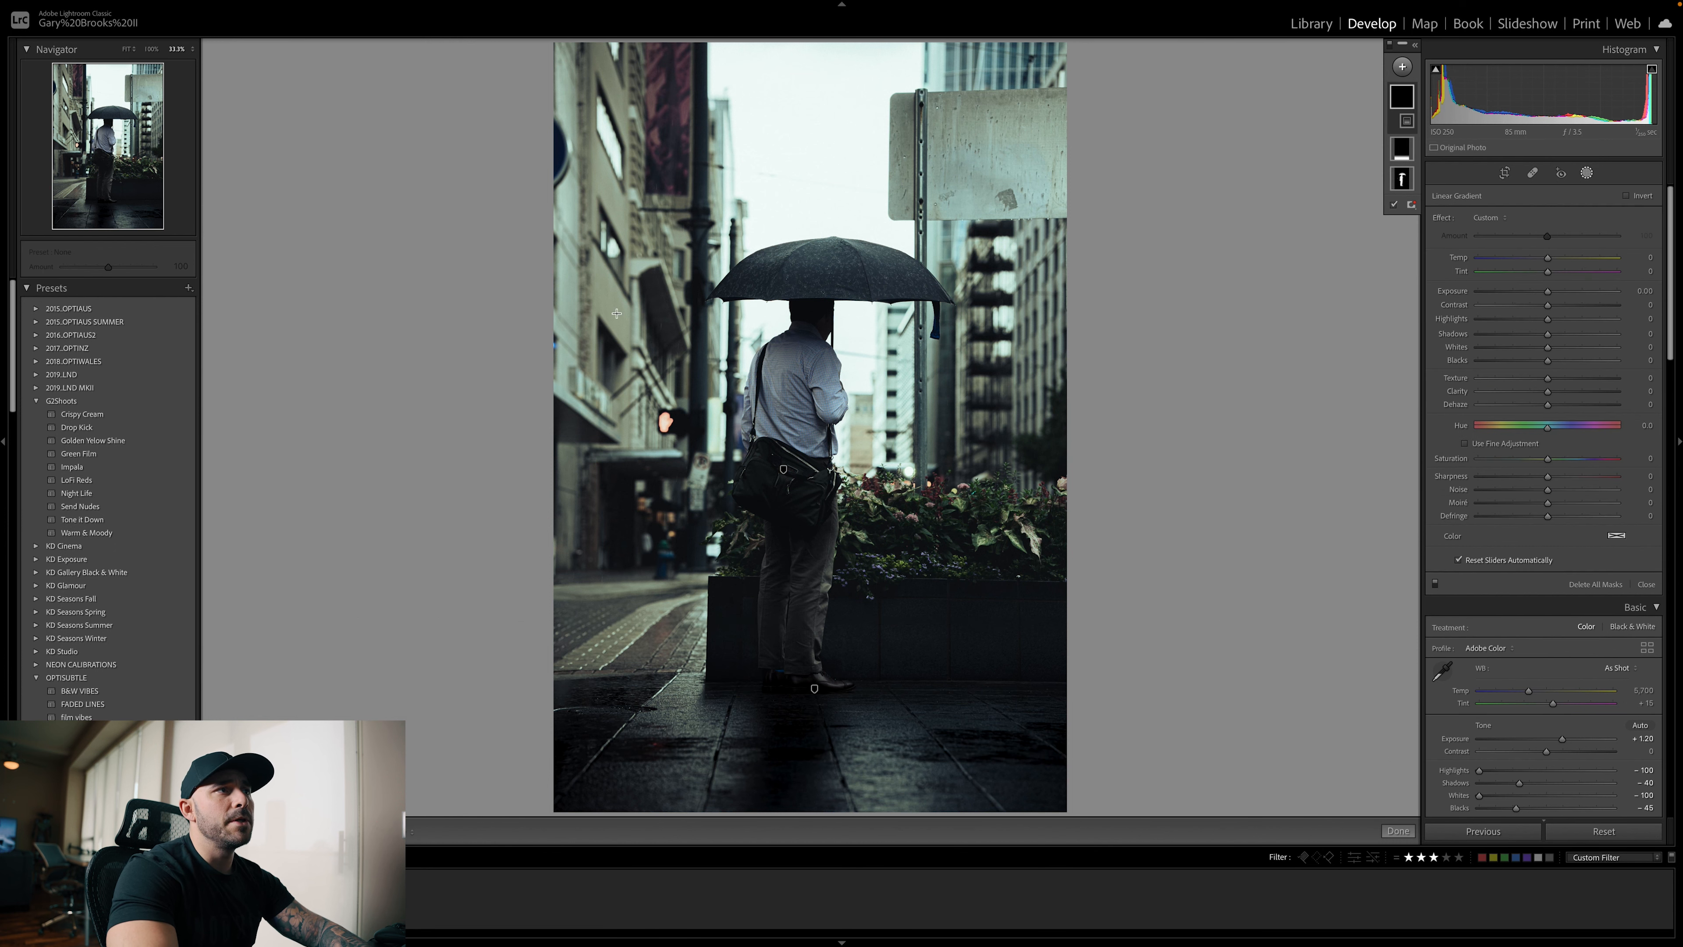
drag(576, 303, 670, 337)
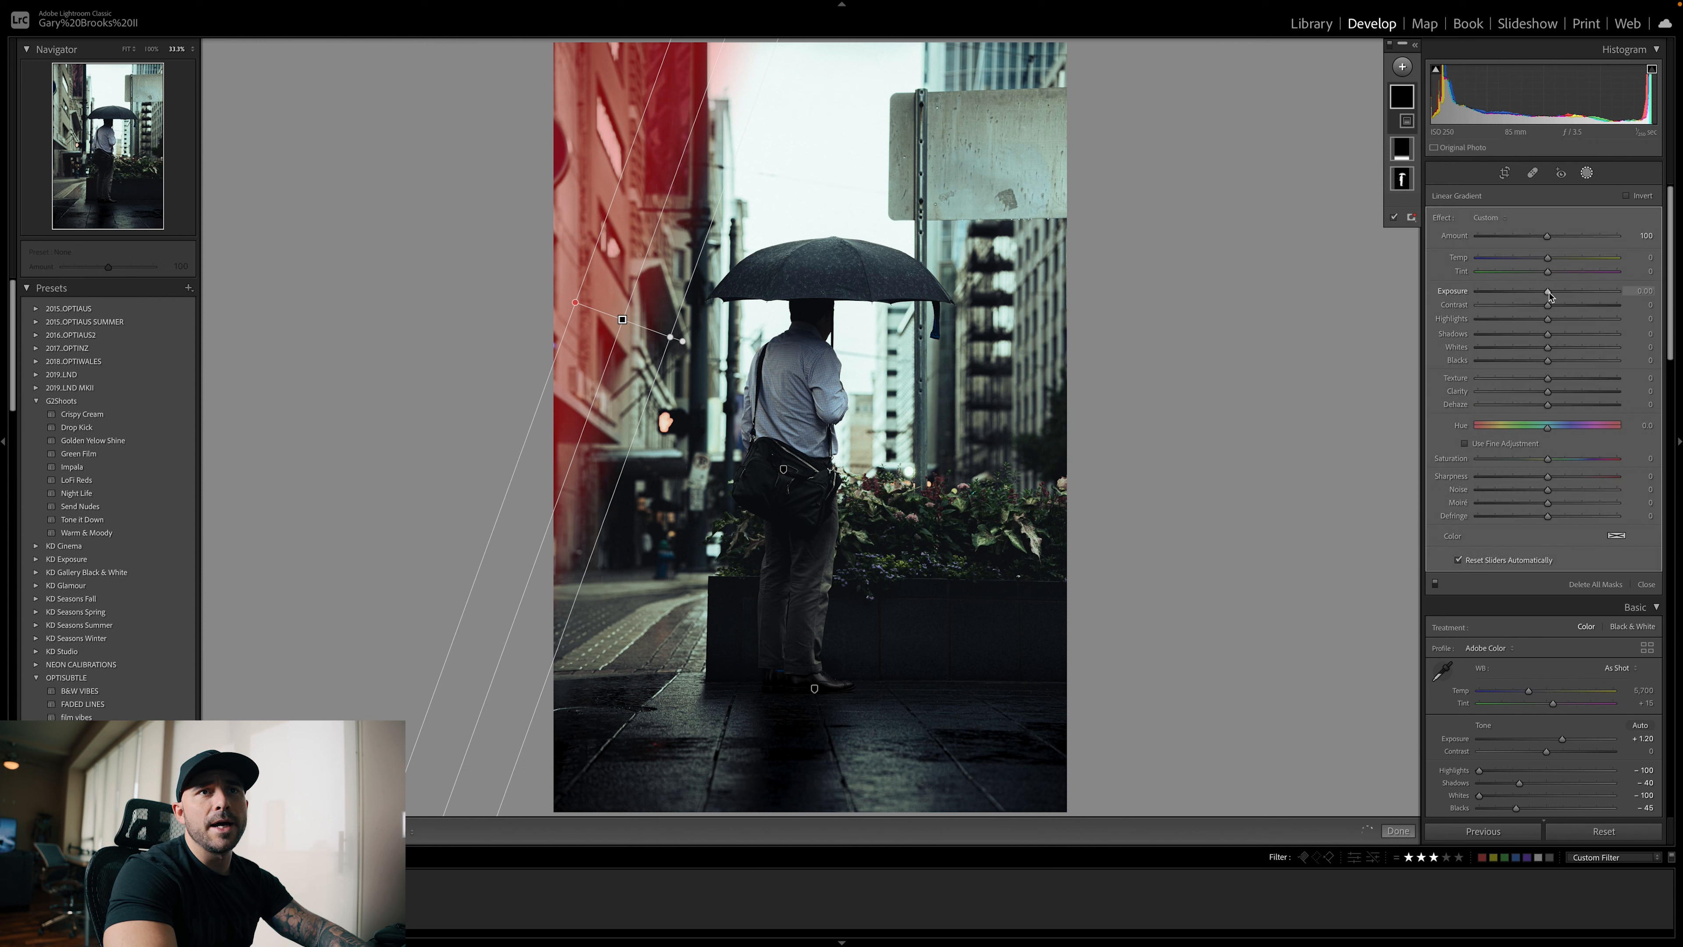
drag(1548, 292, 1544, 292)
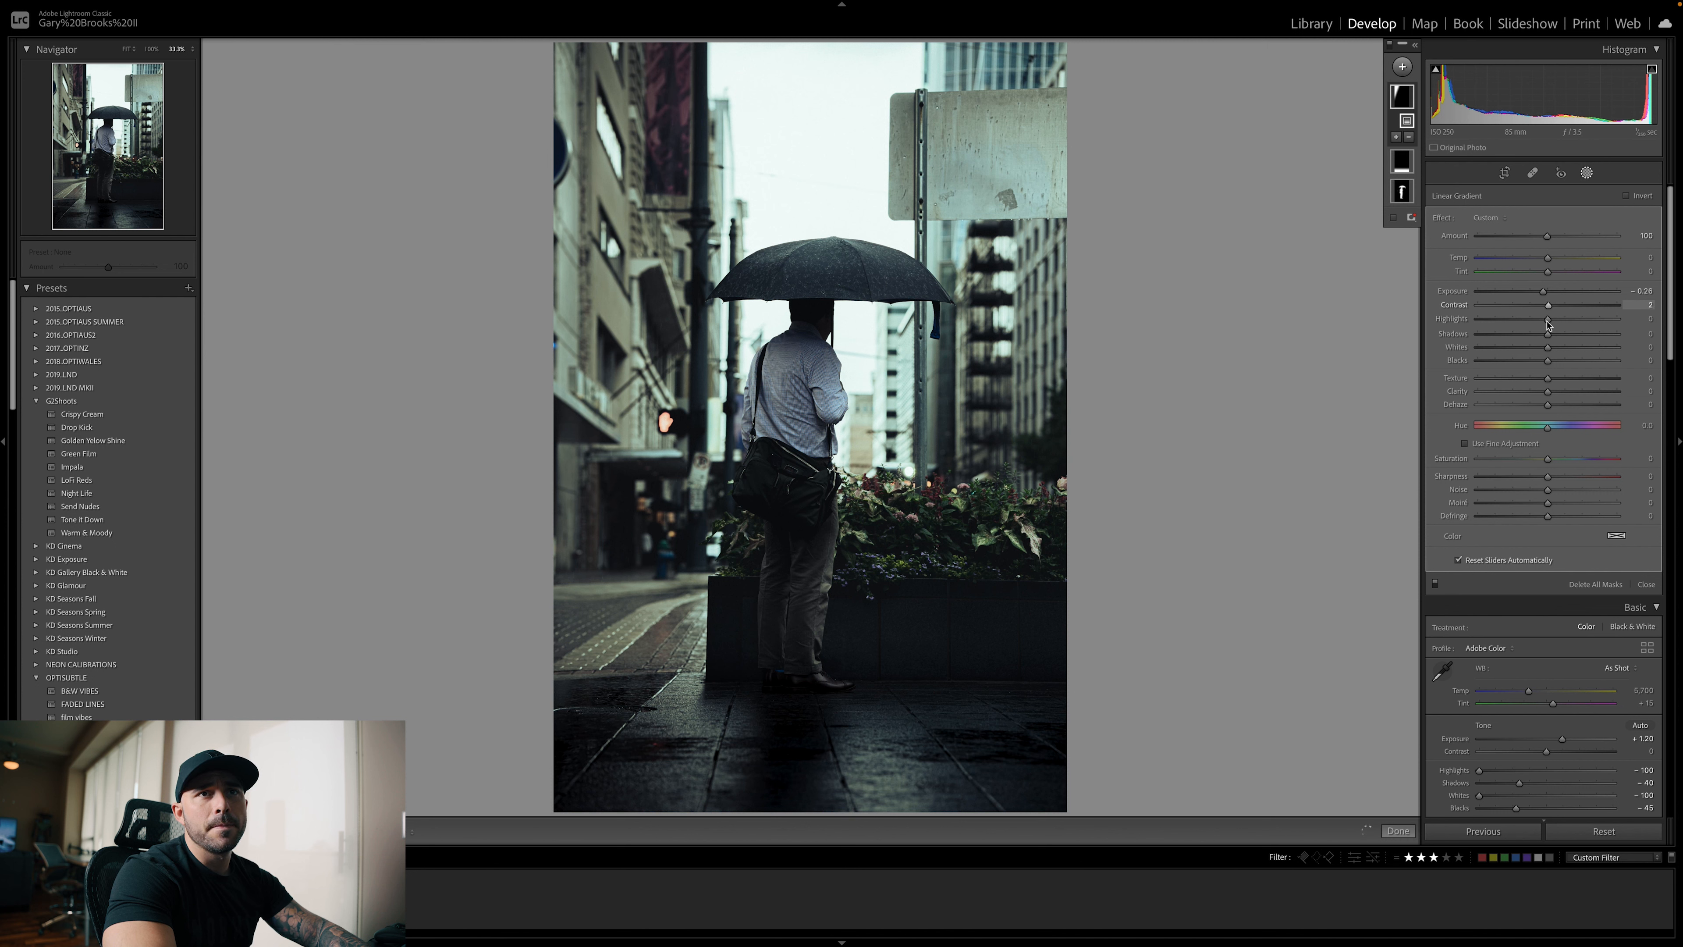
drag(1551, 323, 1541, 336)
drag(1550, 351, 1542, 350)
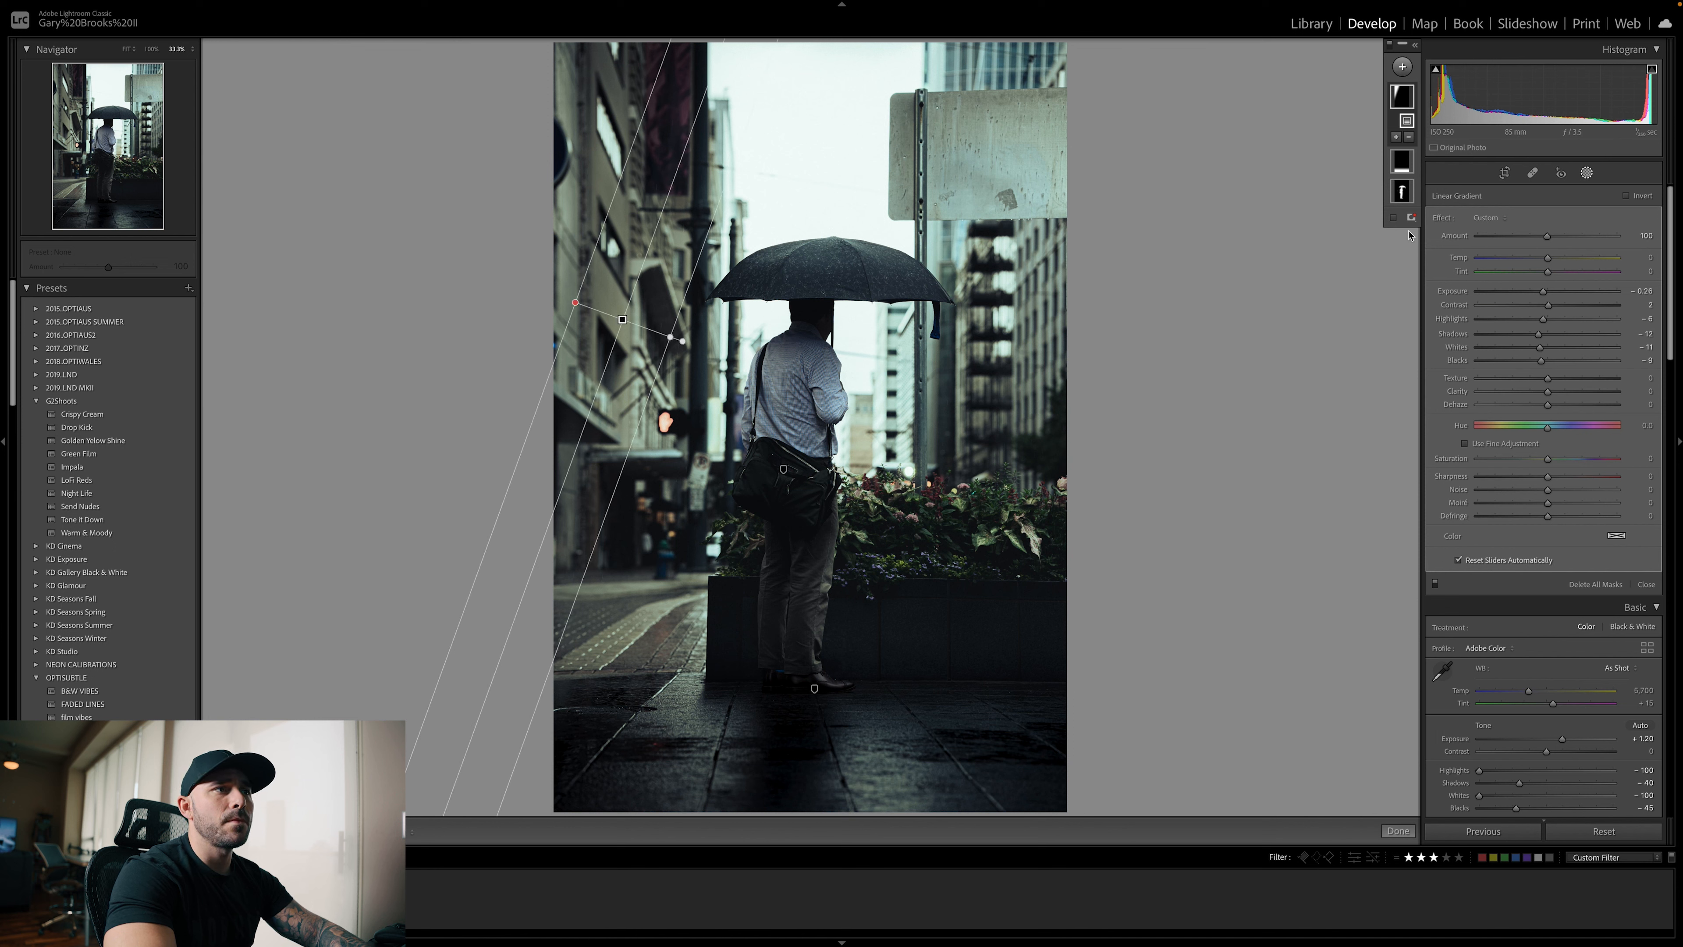
Deselect the gradient mask and compare the locally adjusted umbrella photo with its original version
click(1389, 258)
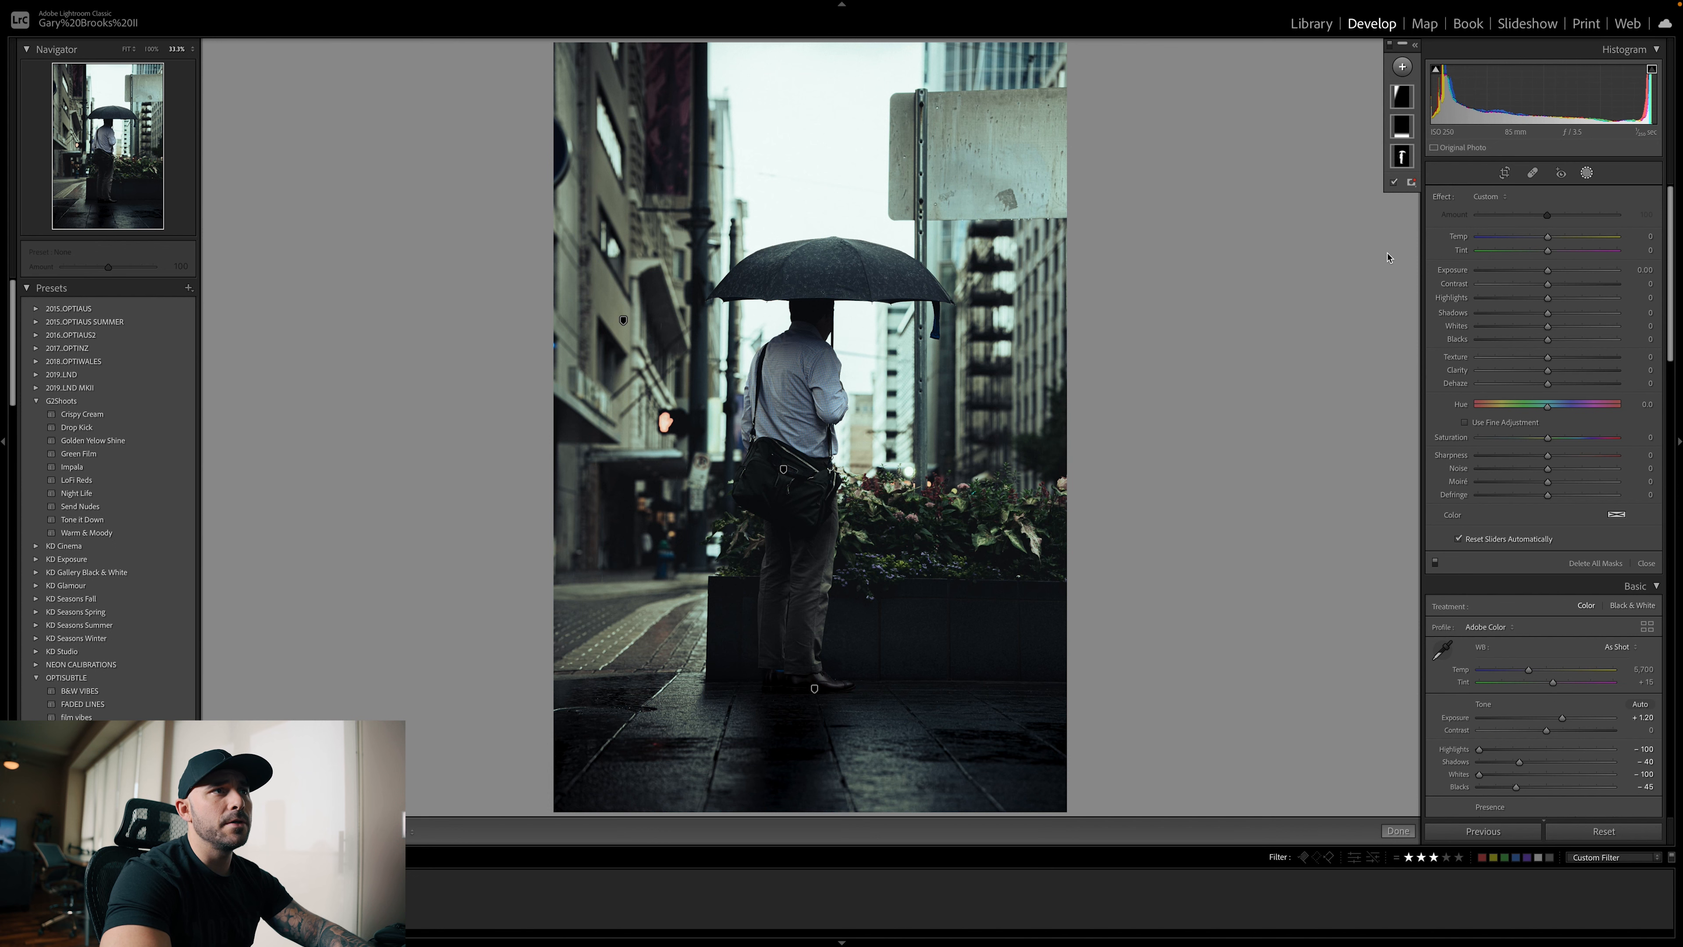
key(backslash)
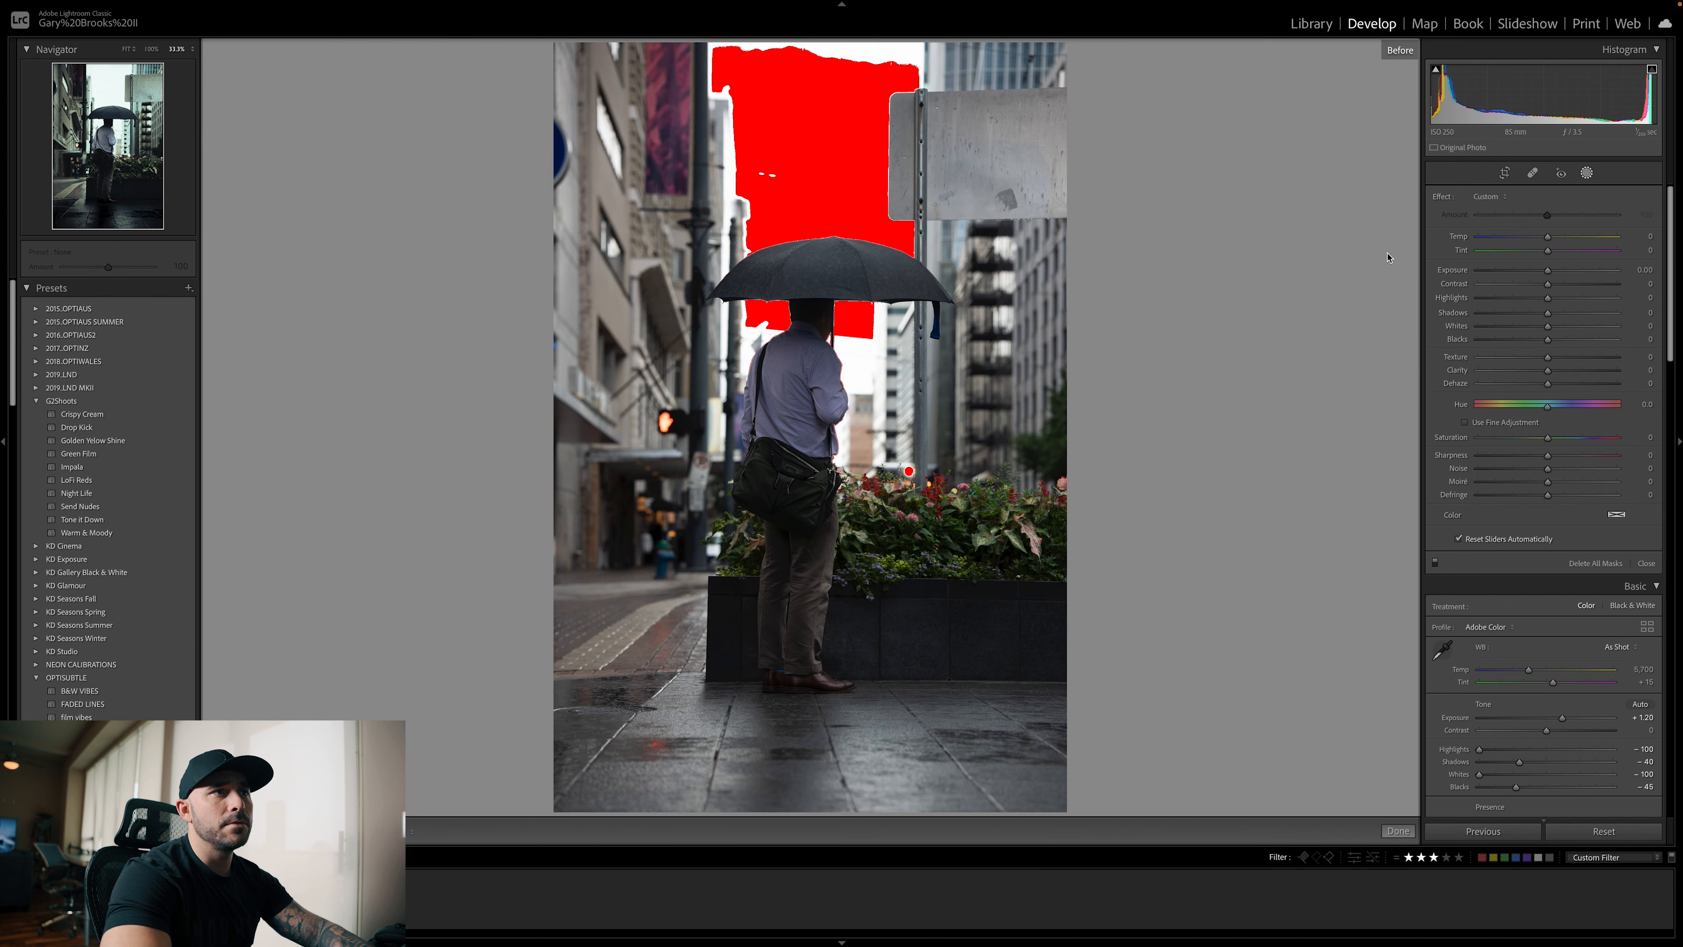
key(backslash)
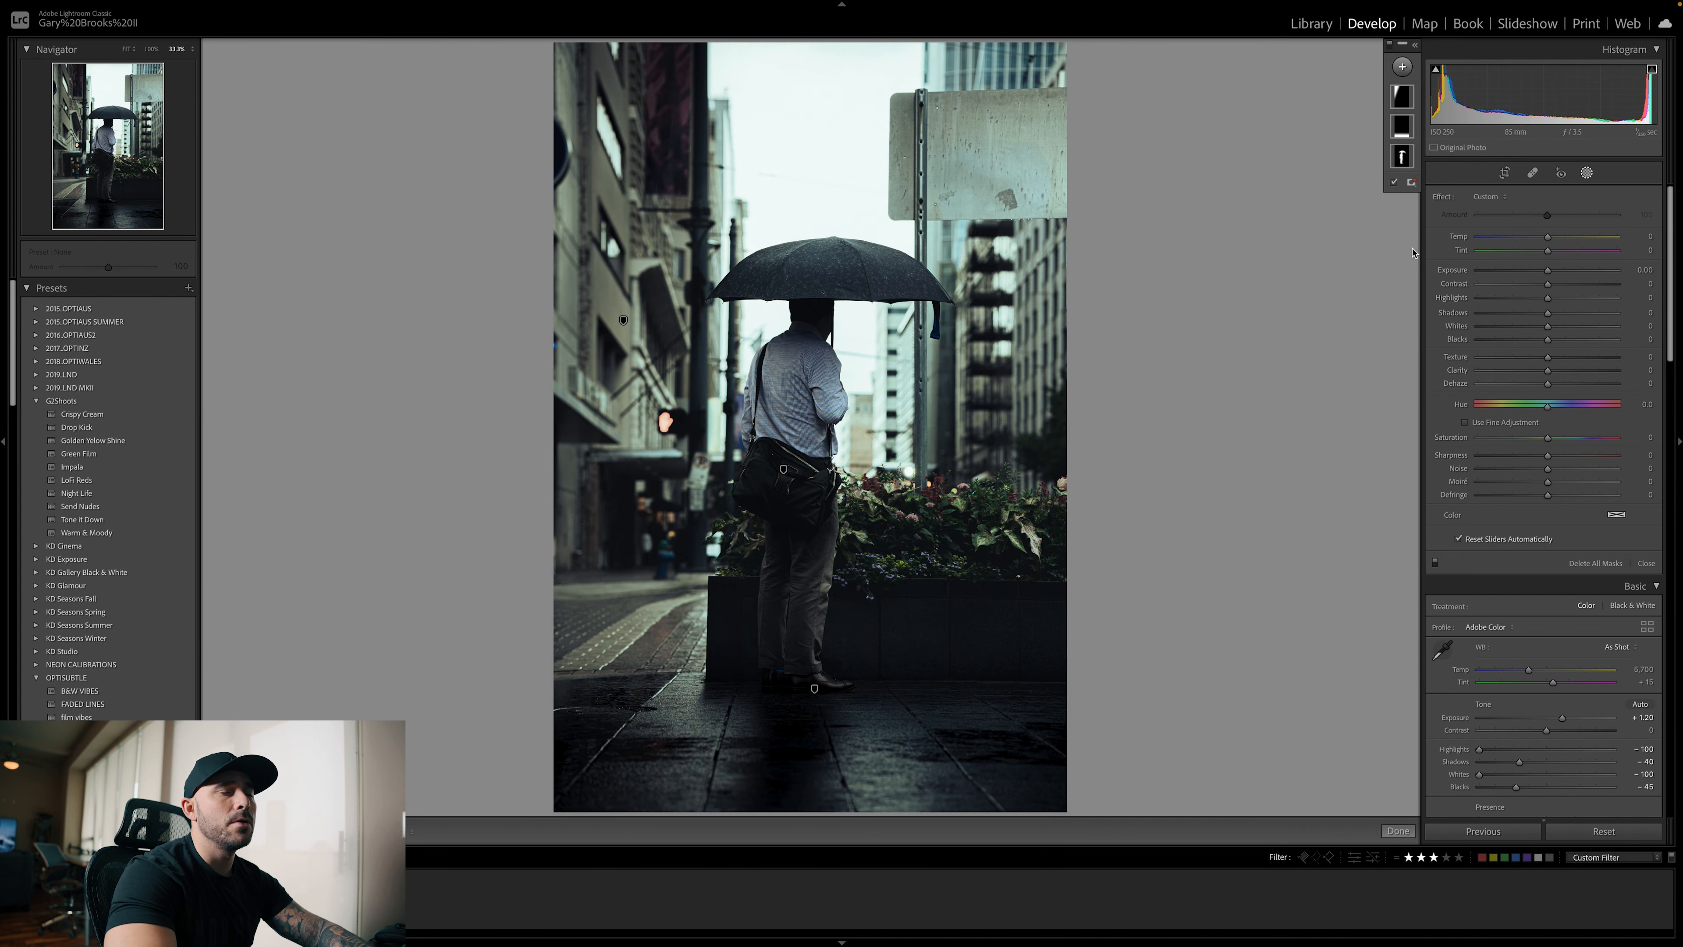